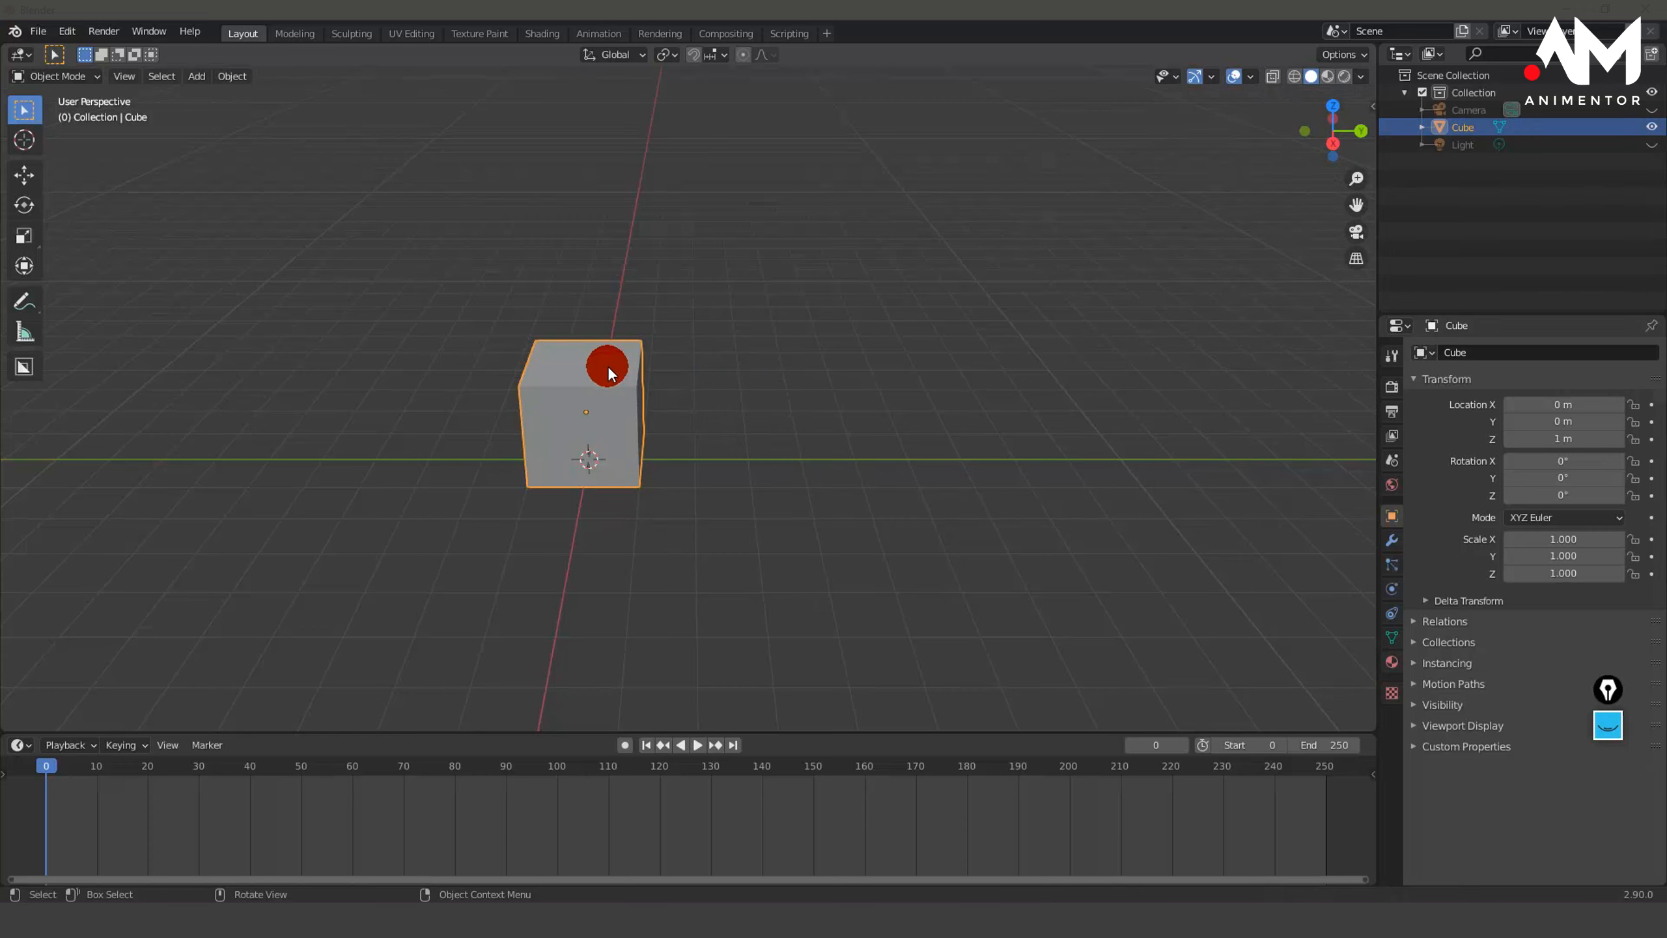
Show the cube's transform values in the viewport sidebar, try keyframing all its location channels at frame 0, and undo the keyframes
key(n)
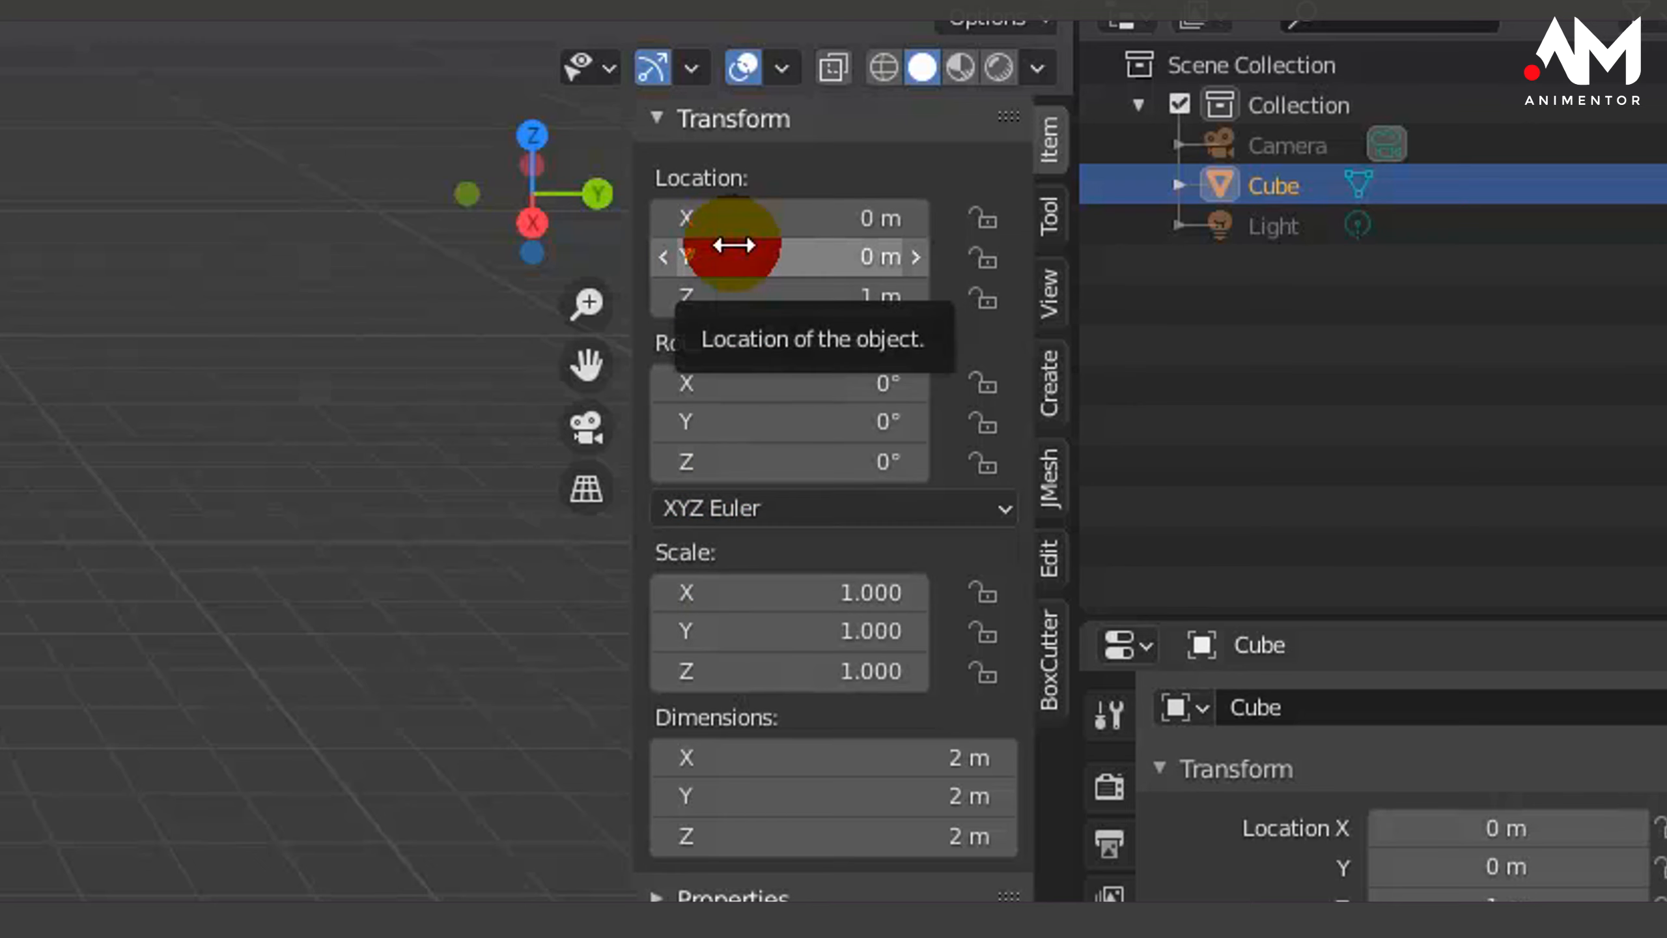
key(i)
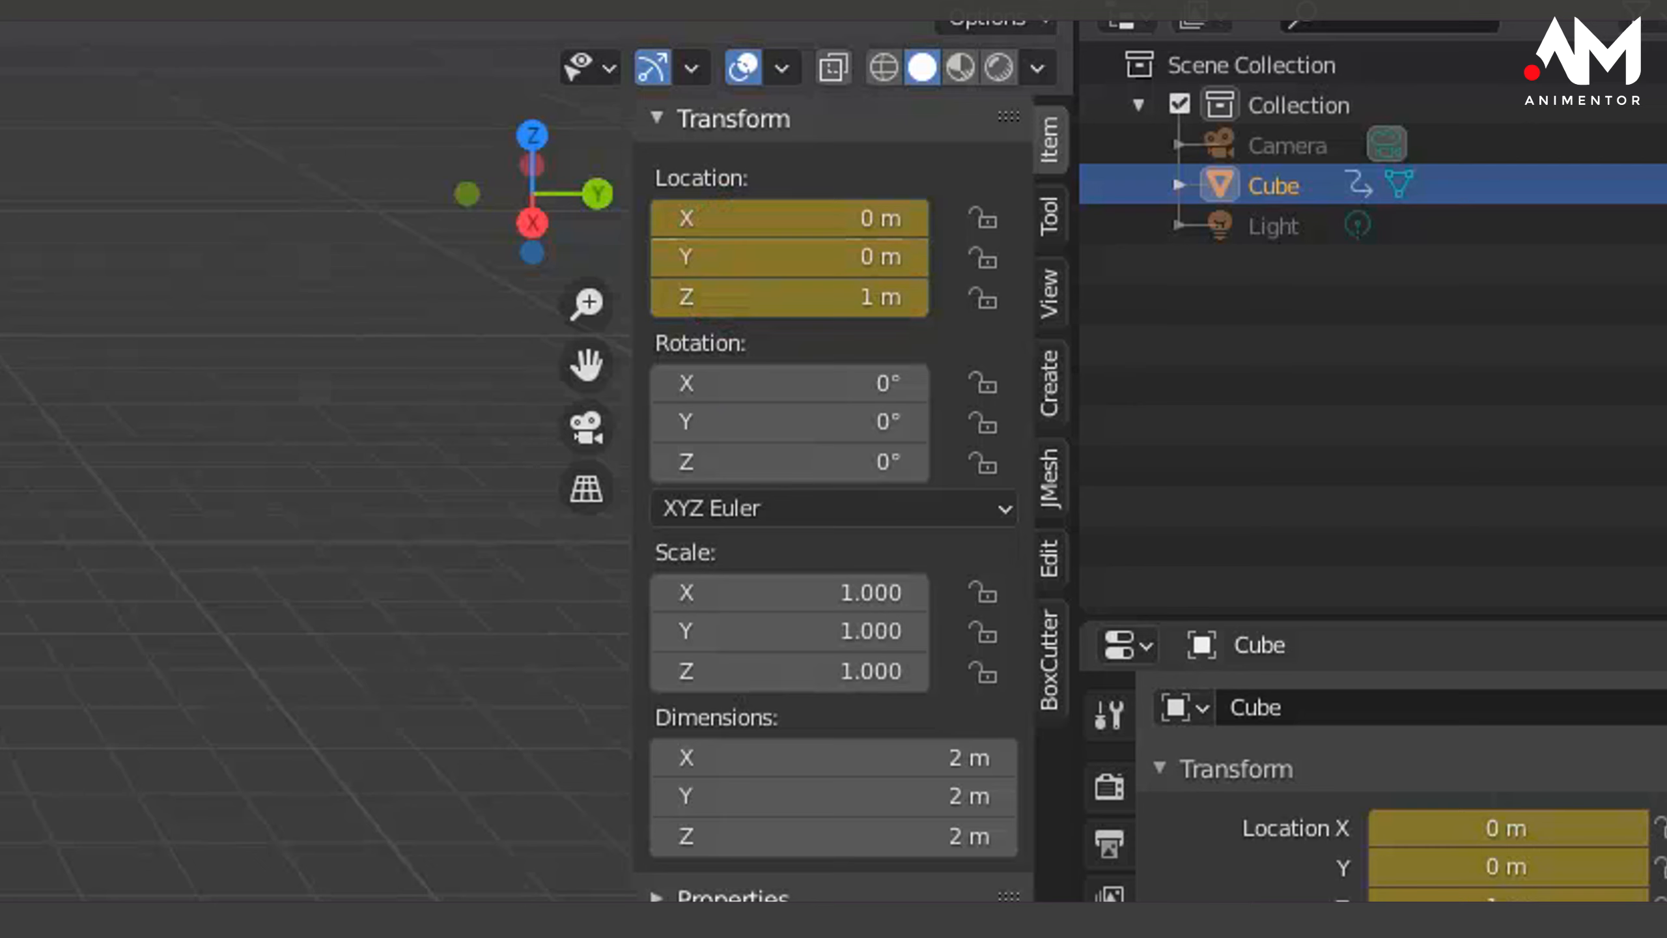
key(ctrl+z)
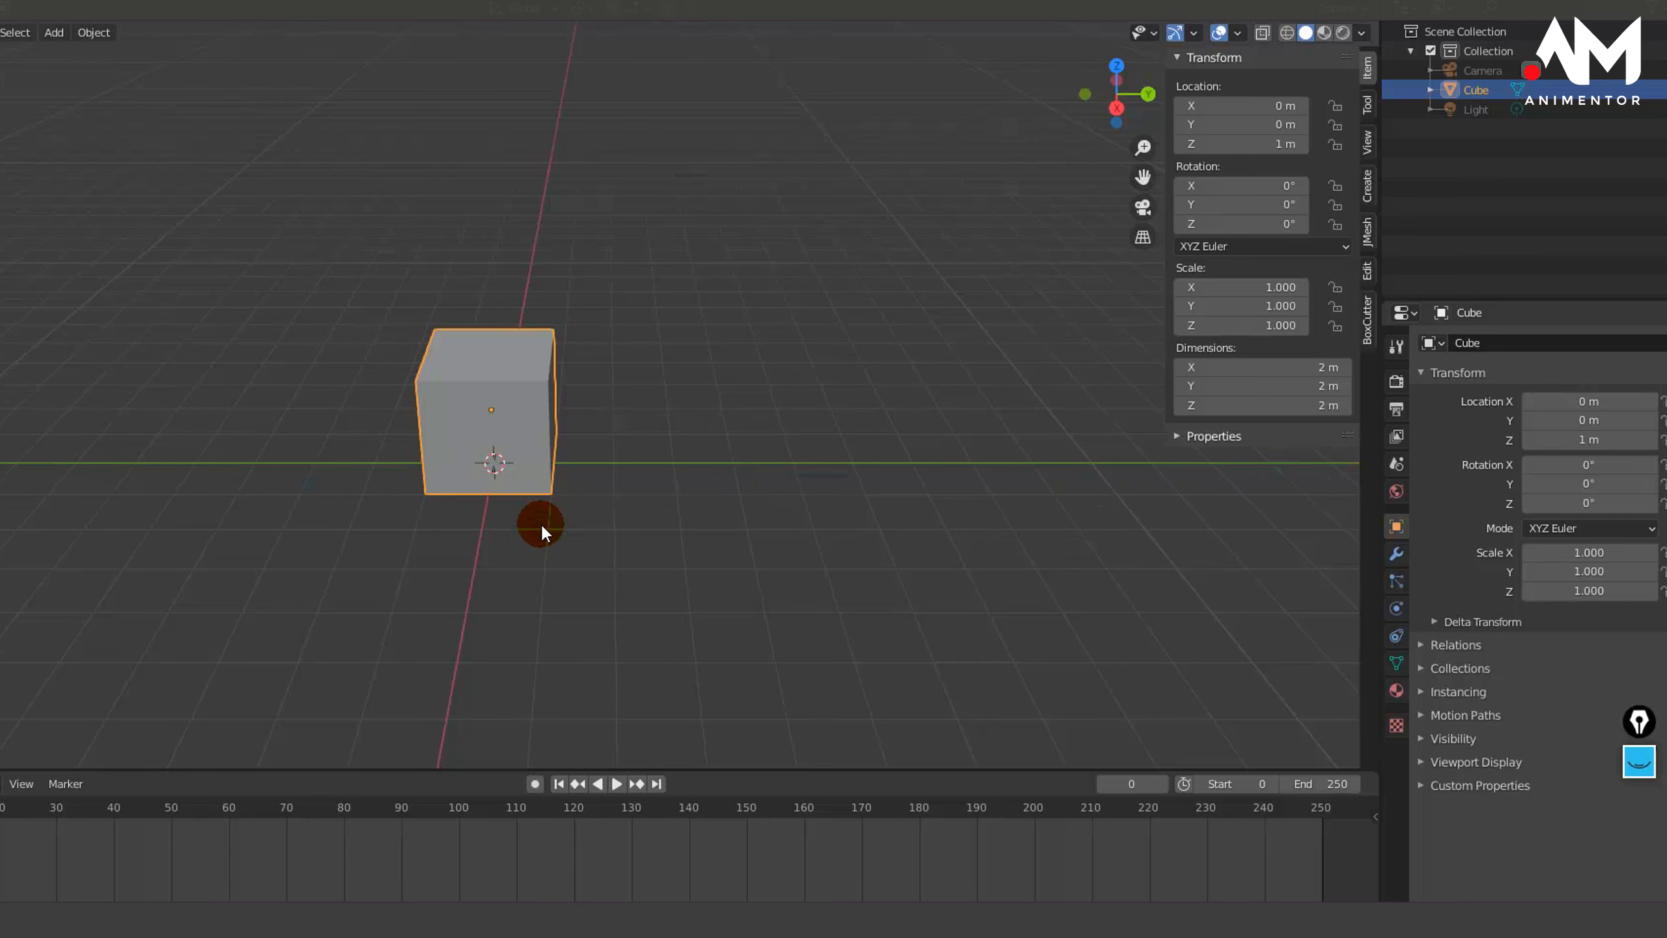
Insert a single keyframe on only the cube's X location at frame 0
middle_drag(540, 523, 812, 316)
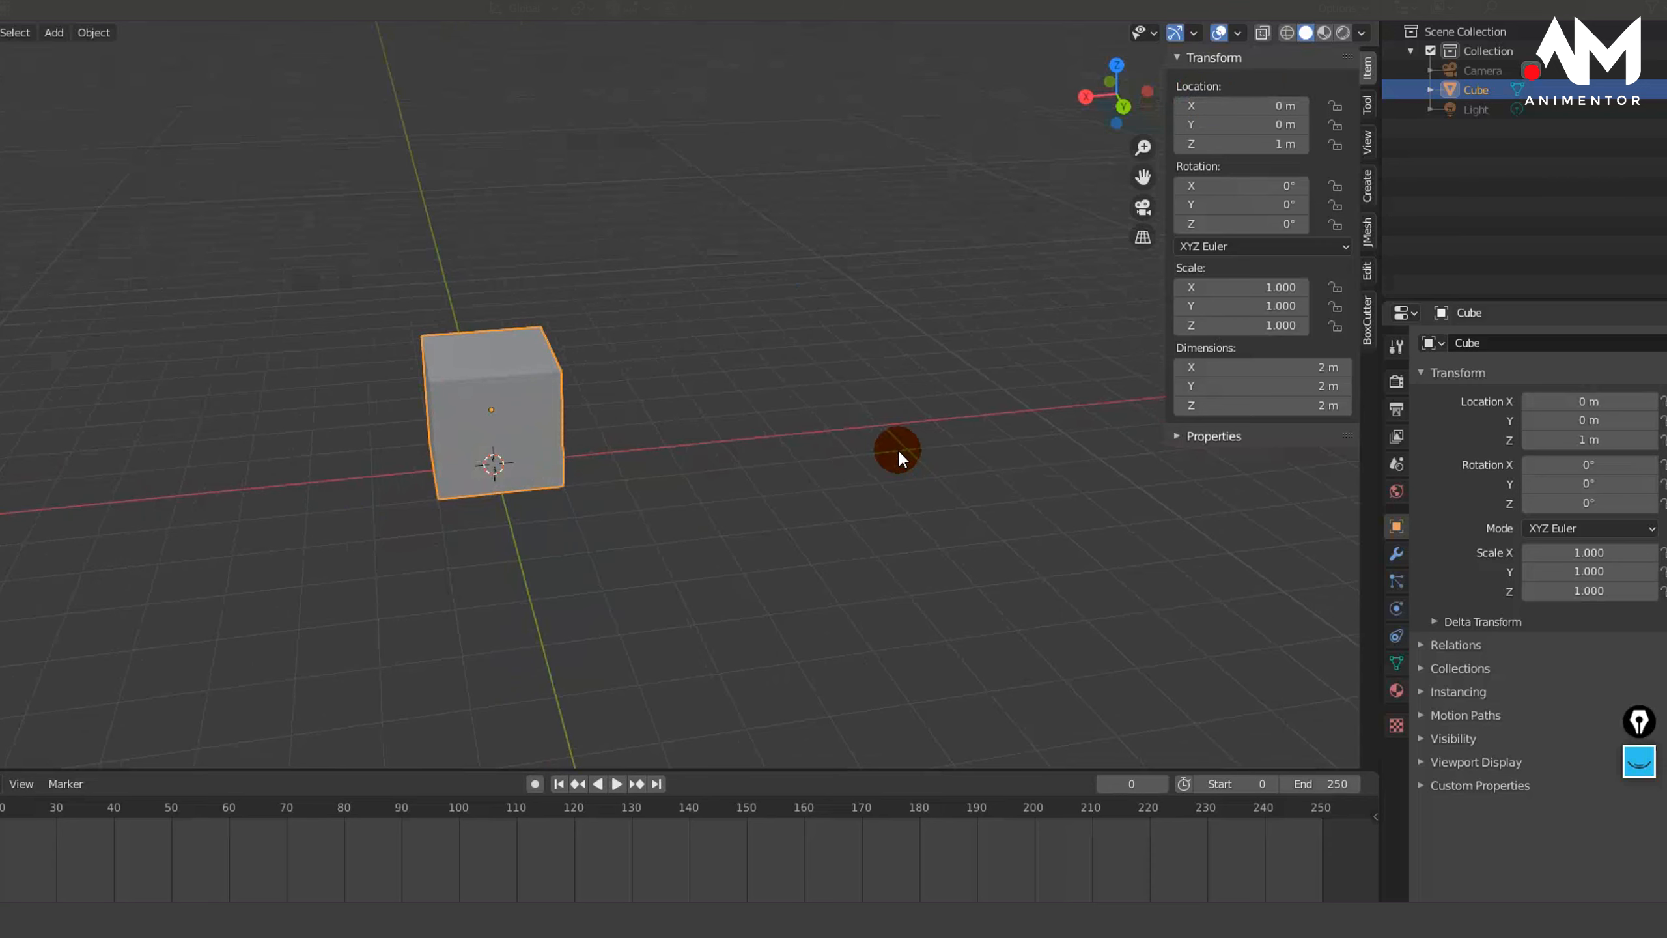
right_click(1214, 104)
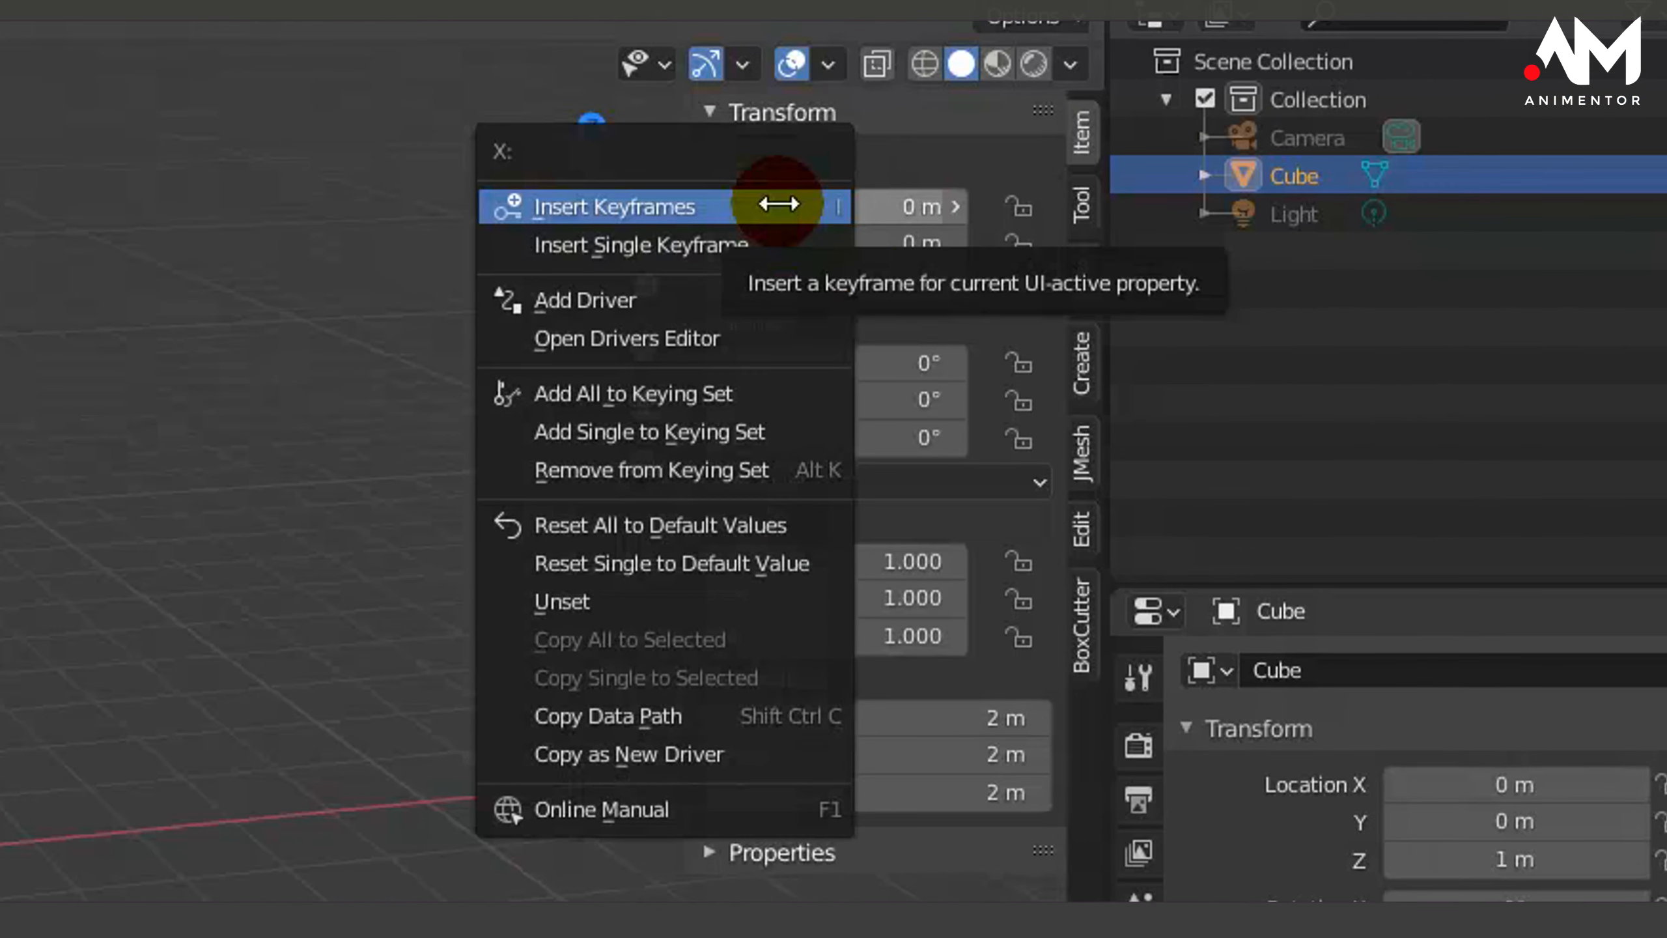
click(724, 252)
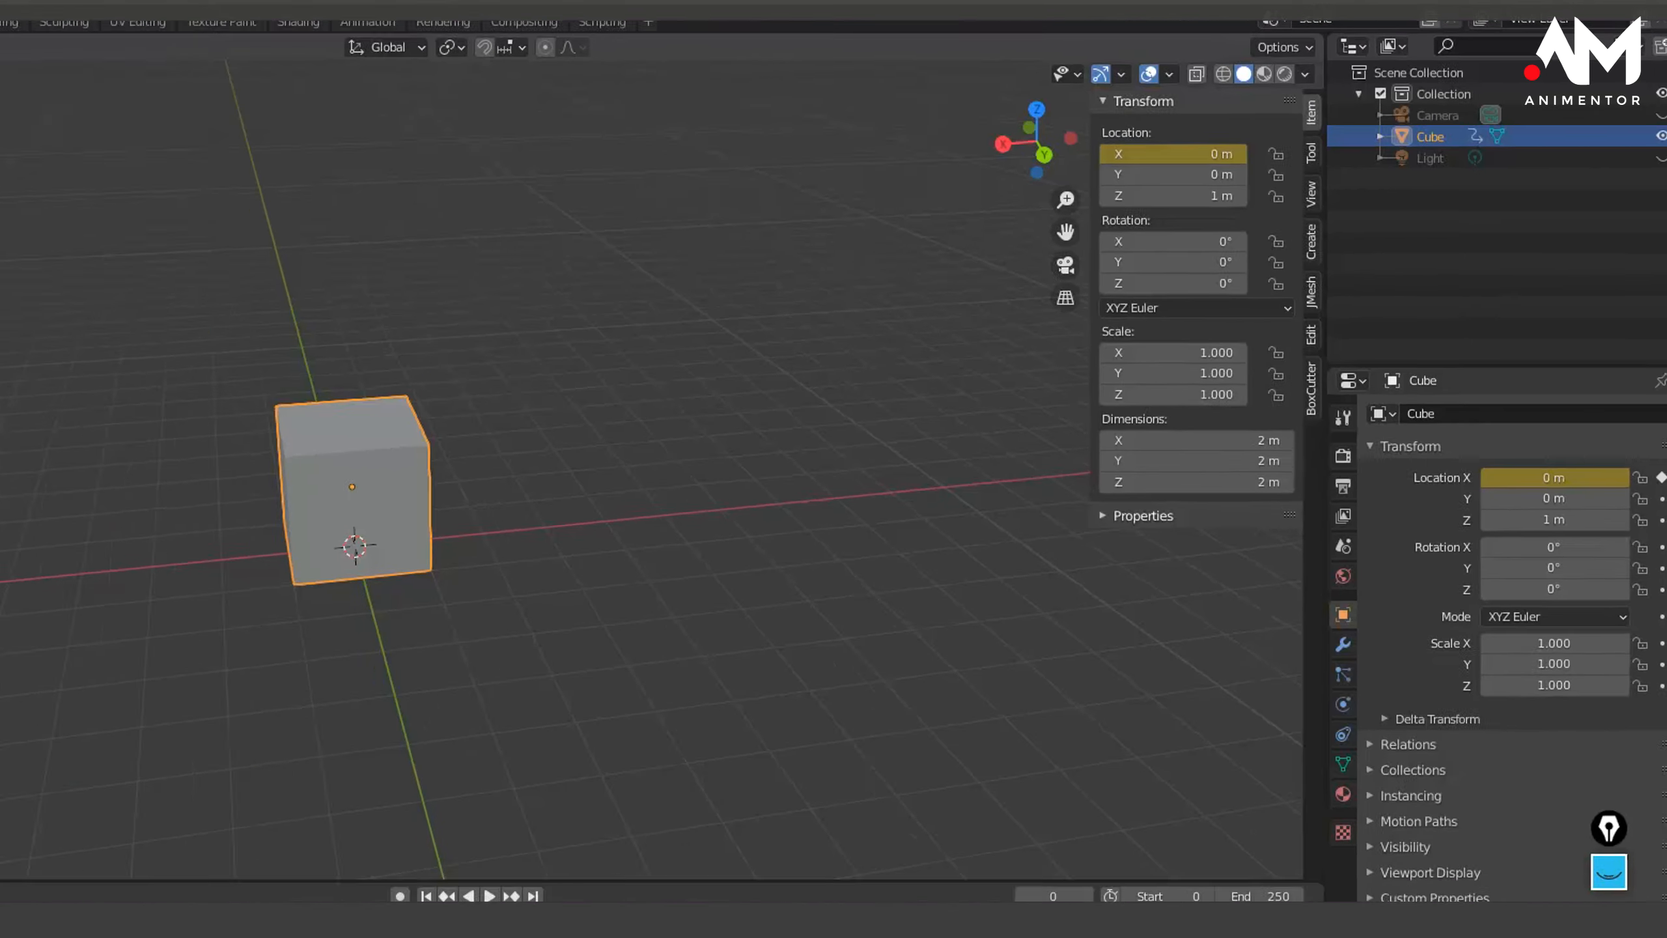
Go to frame 30 and enable the Move and Rotate object gizmos in the viewport
drag(53, 766, 201, 786)
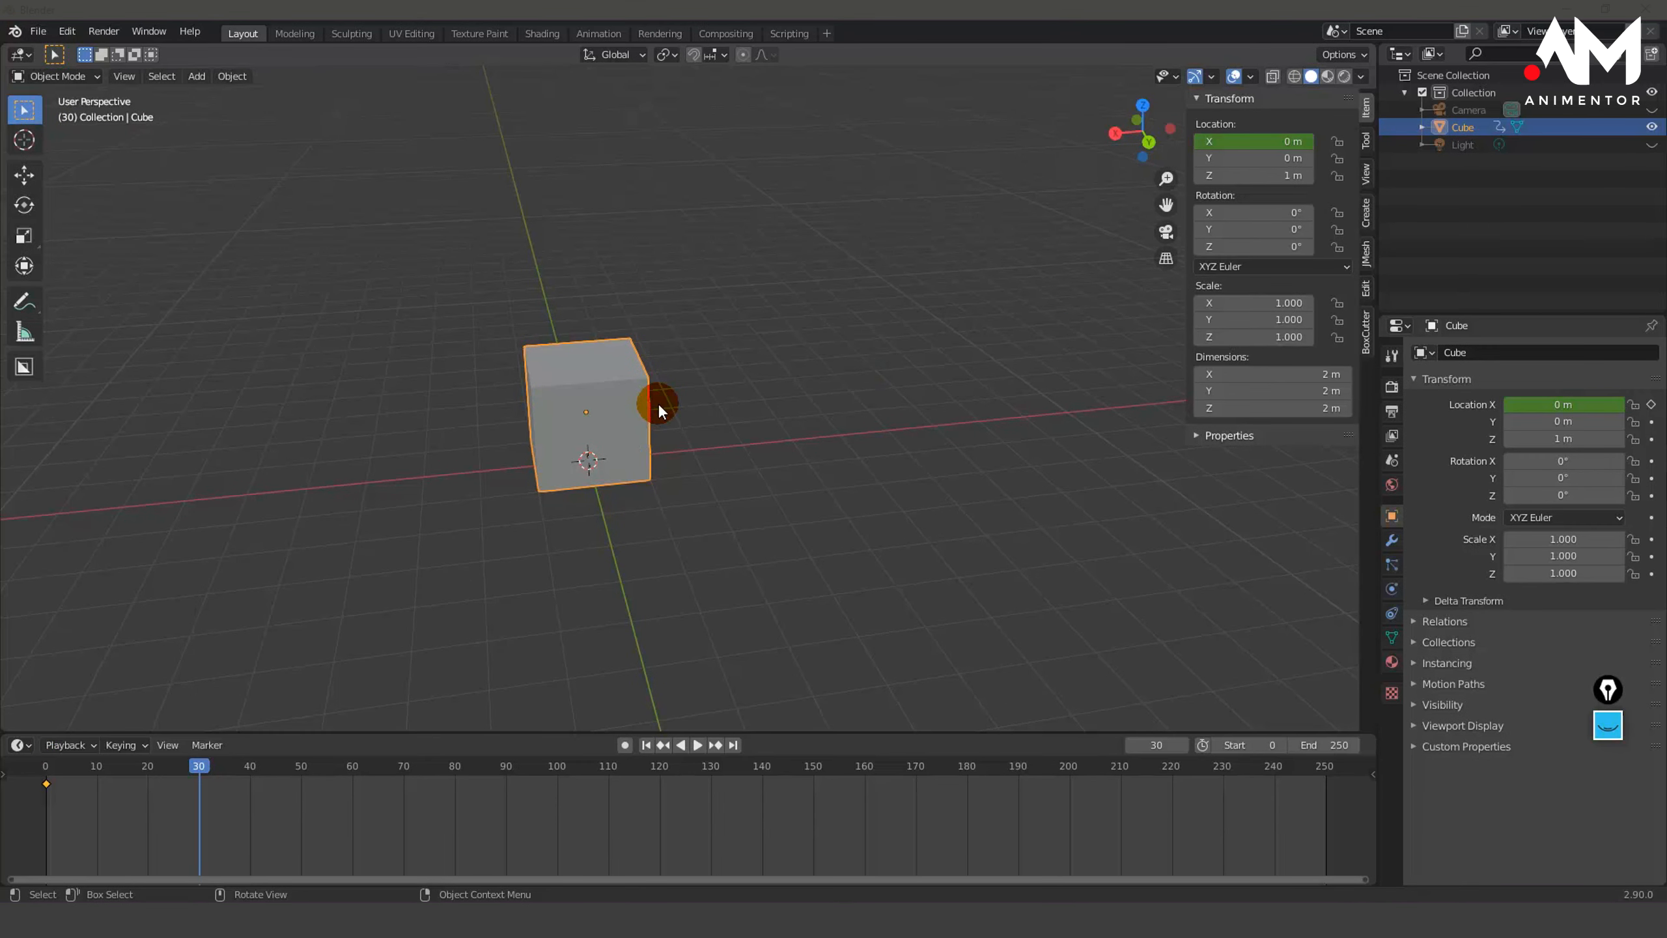
click(1212, 76)
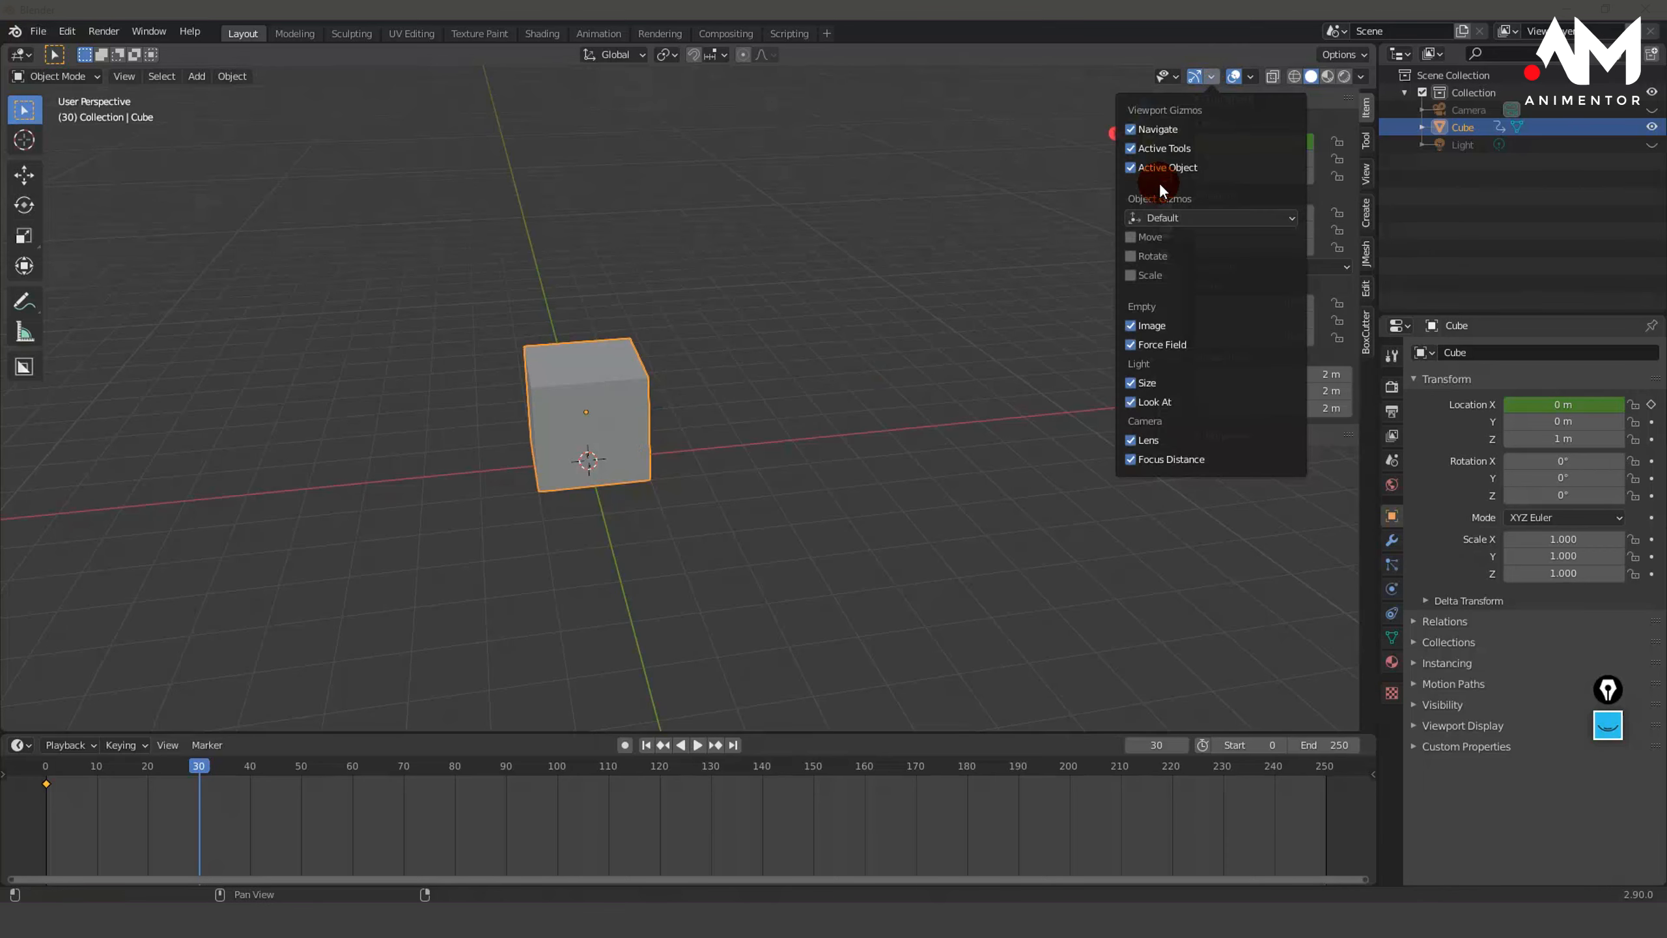
click(1134, 257)
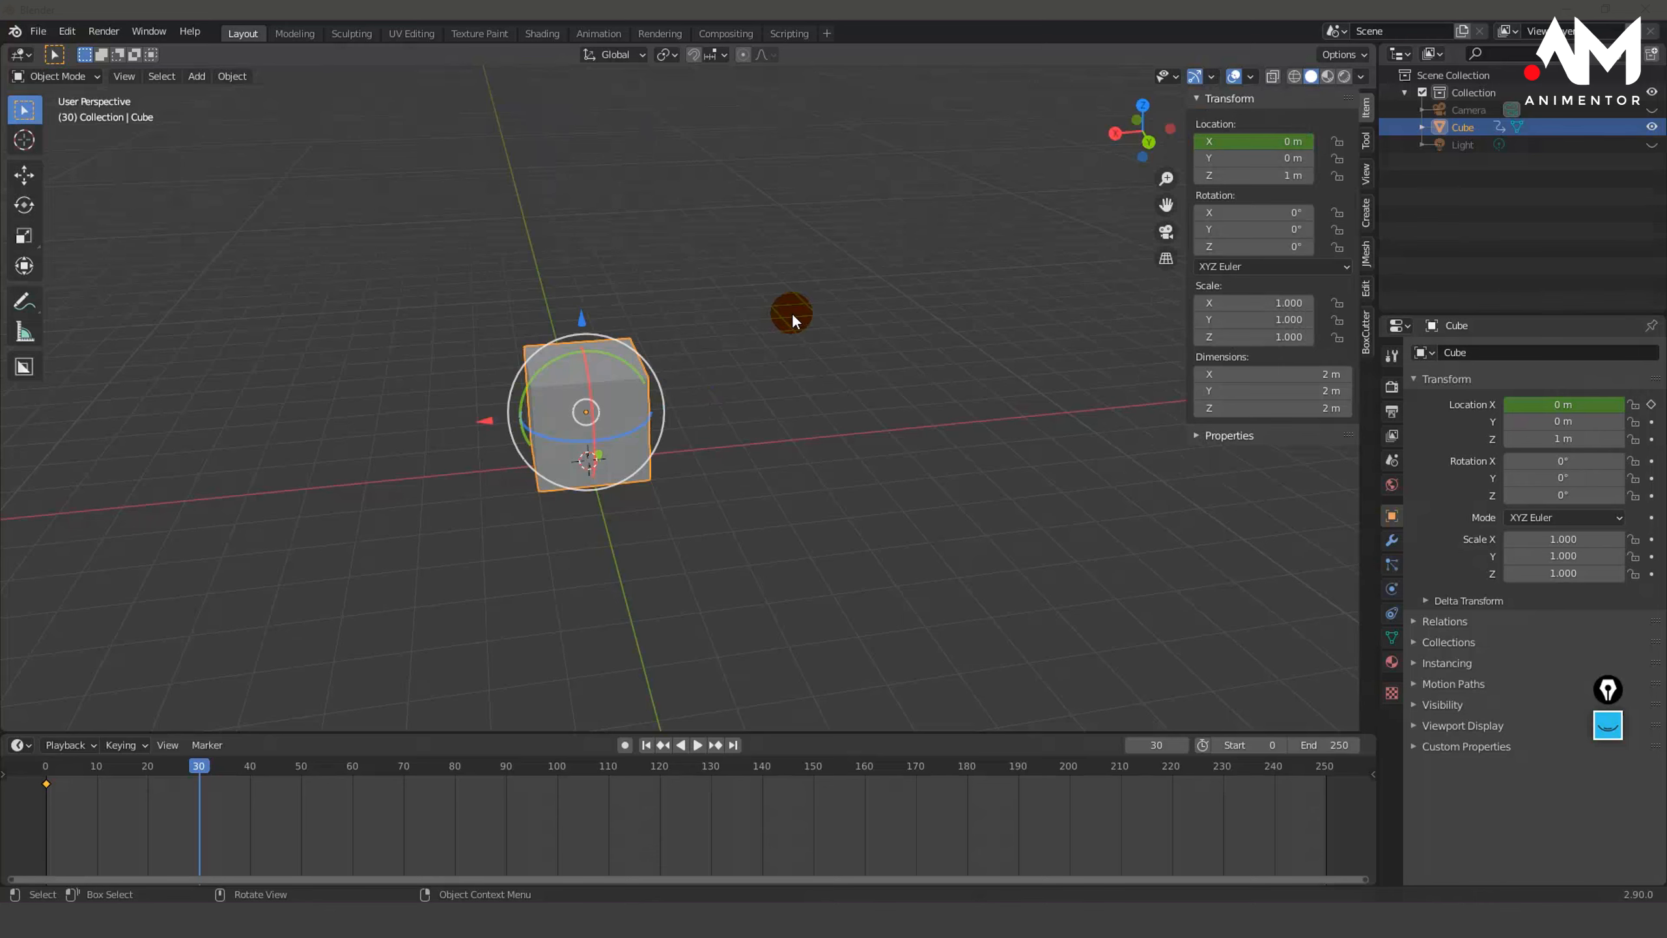
Move the cube along the X axis to about -10.22 m and insert a single keyframe on its X location at frame 30
drag(480, 420, 989, 426)
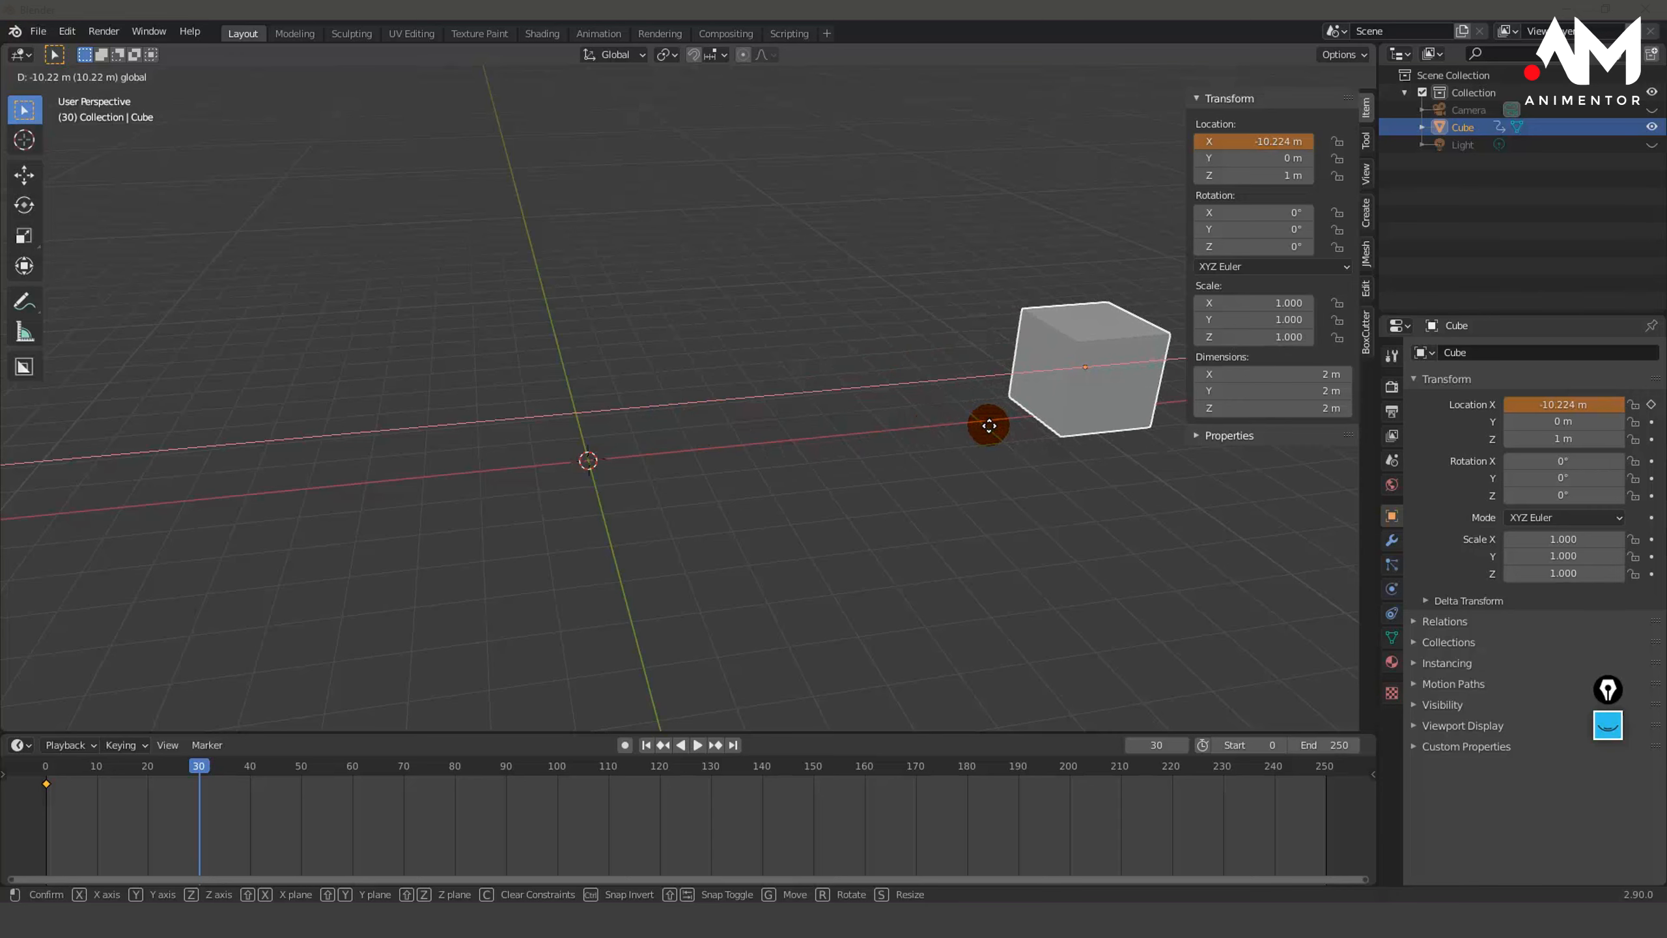
drag(989, 425, 987, 427)
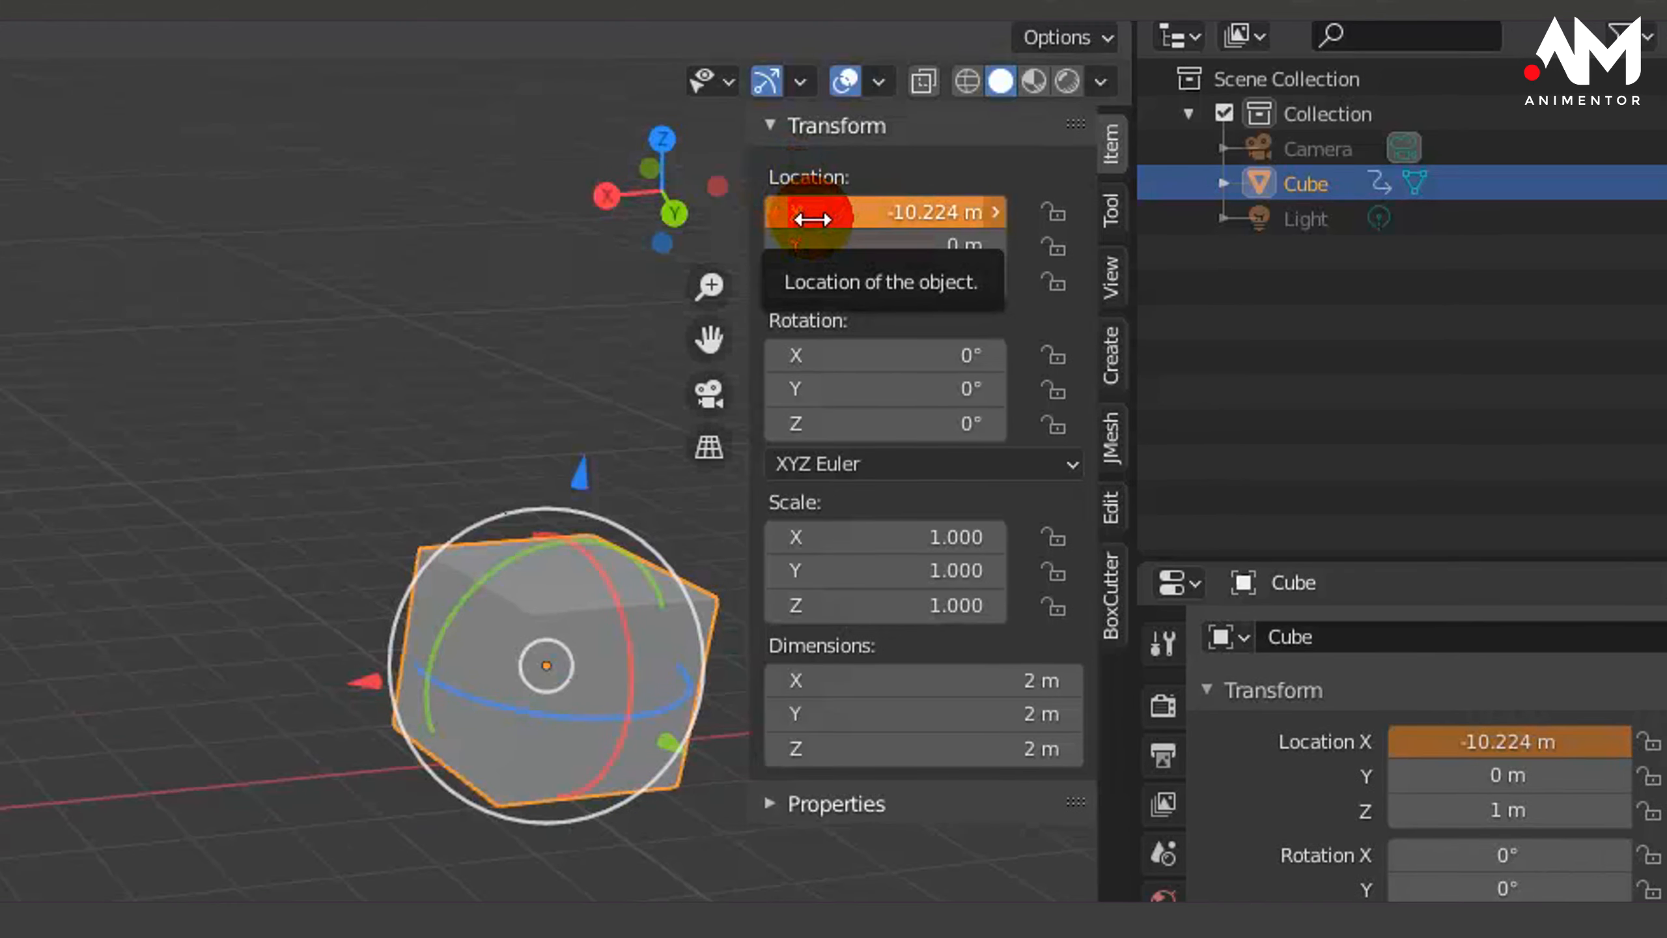
right_click(812, 218)
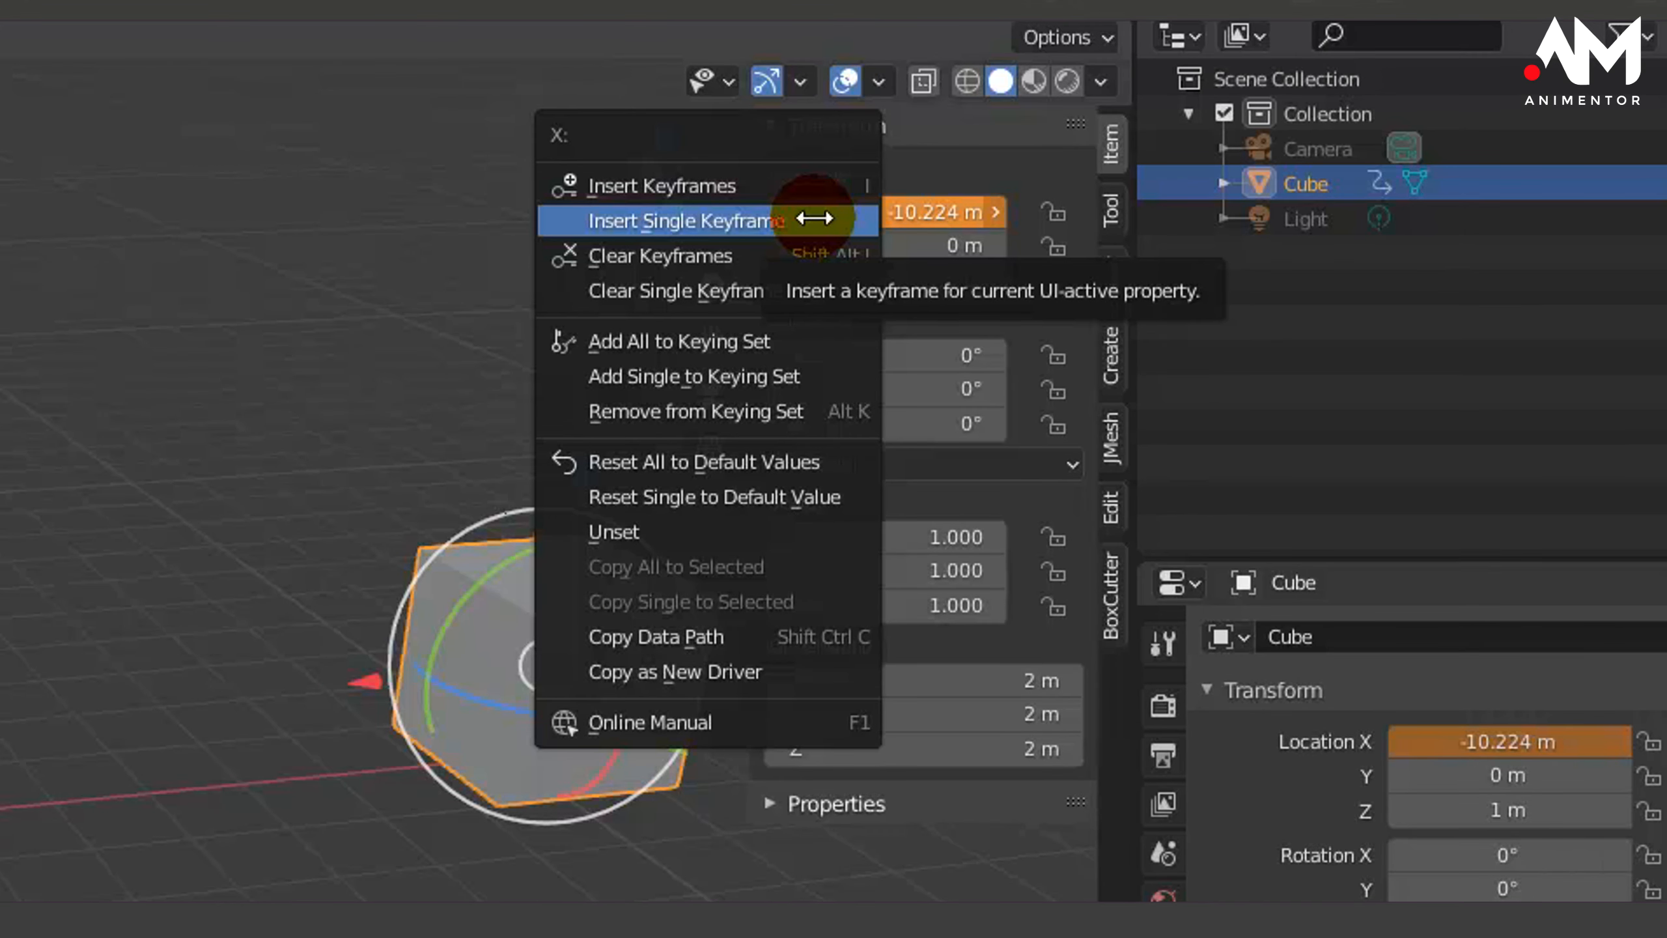
click(746, 222)
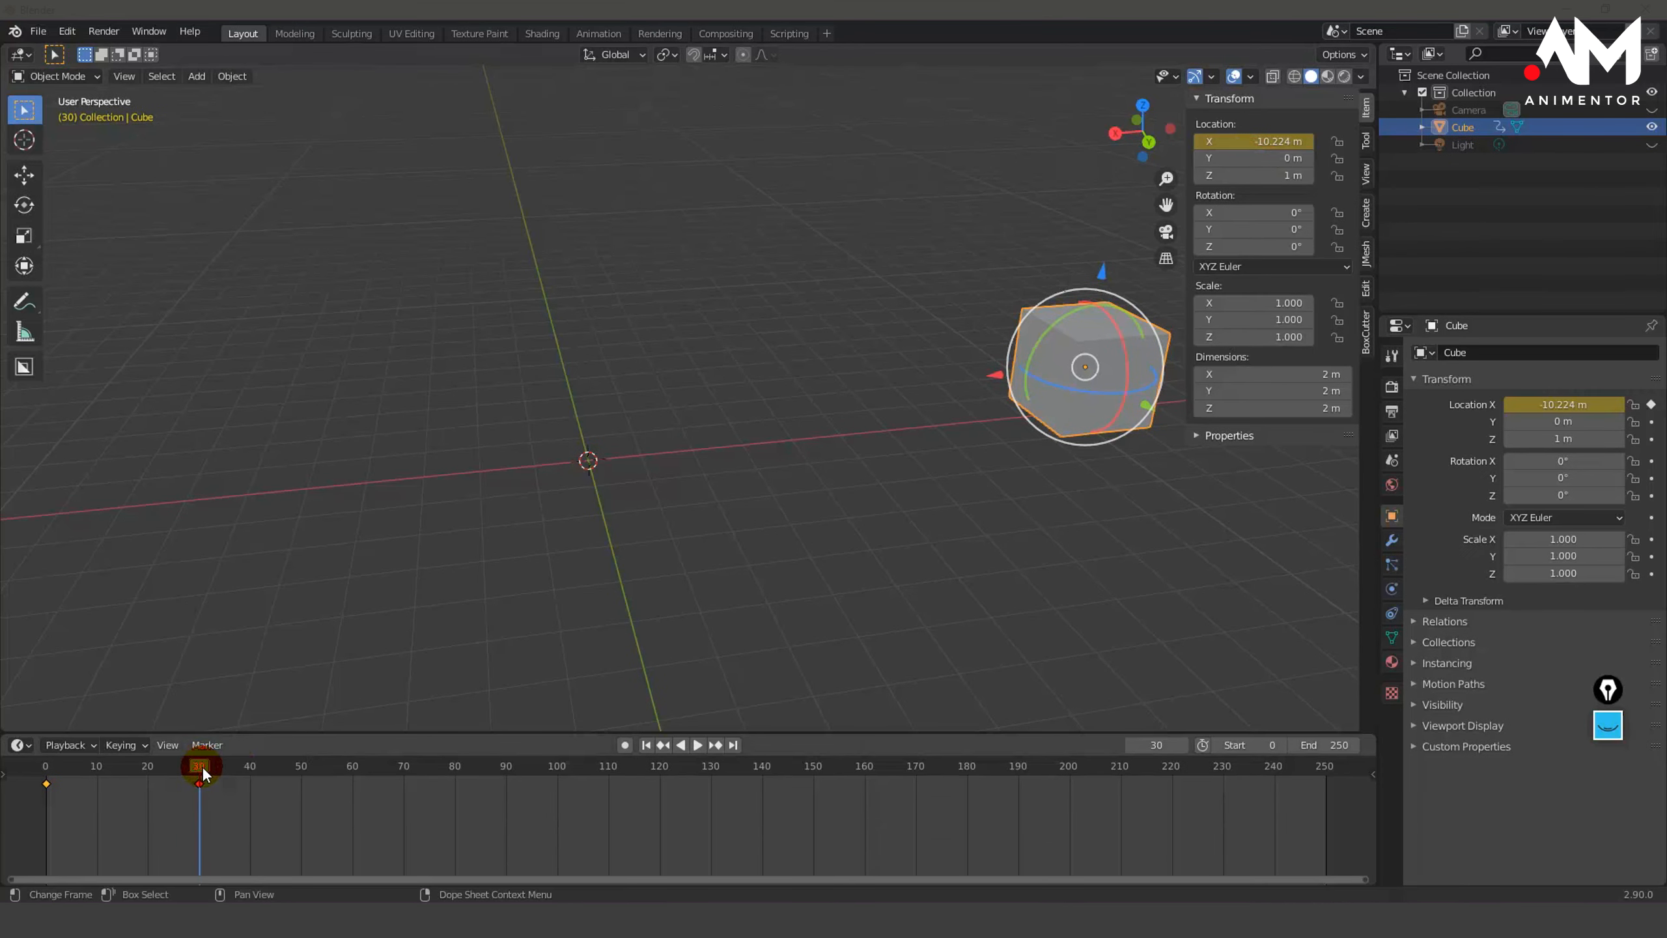
Play the cube's movement from frame 0 a couple of times and return to frame 0
drag(203, 766, 41, 810)
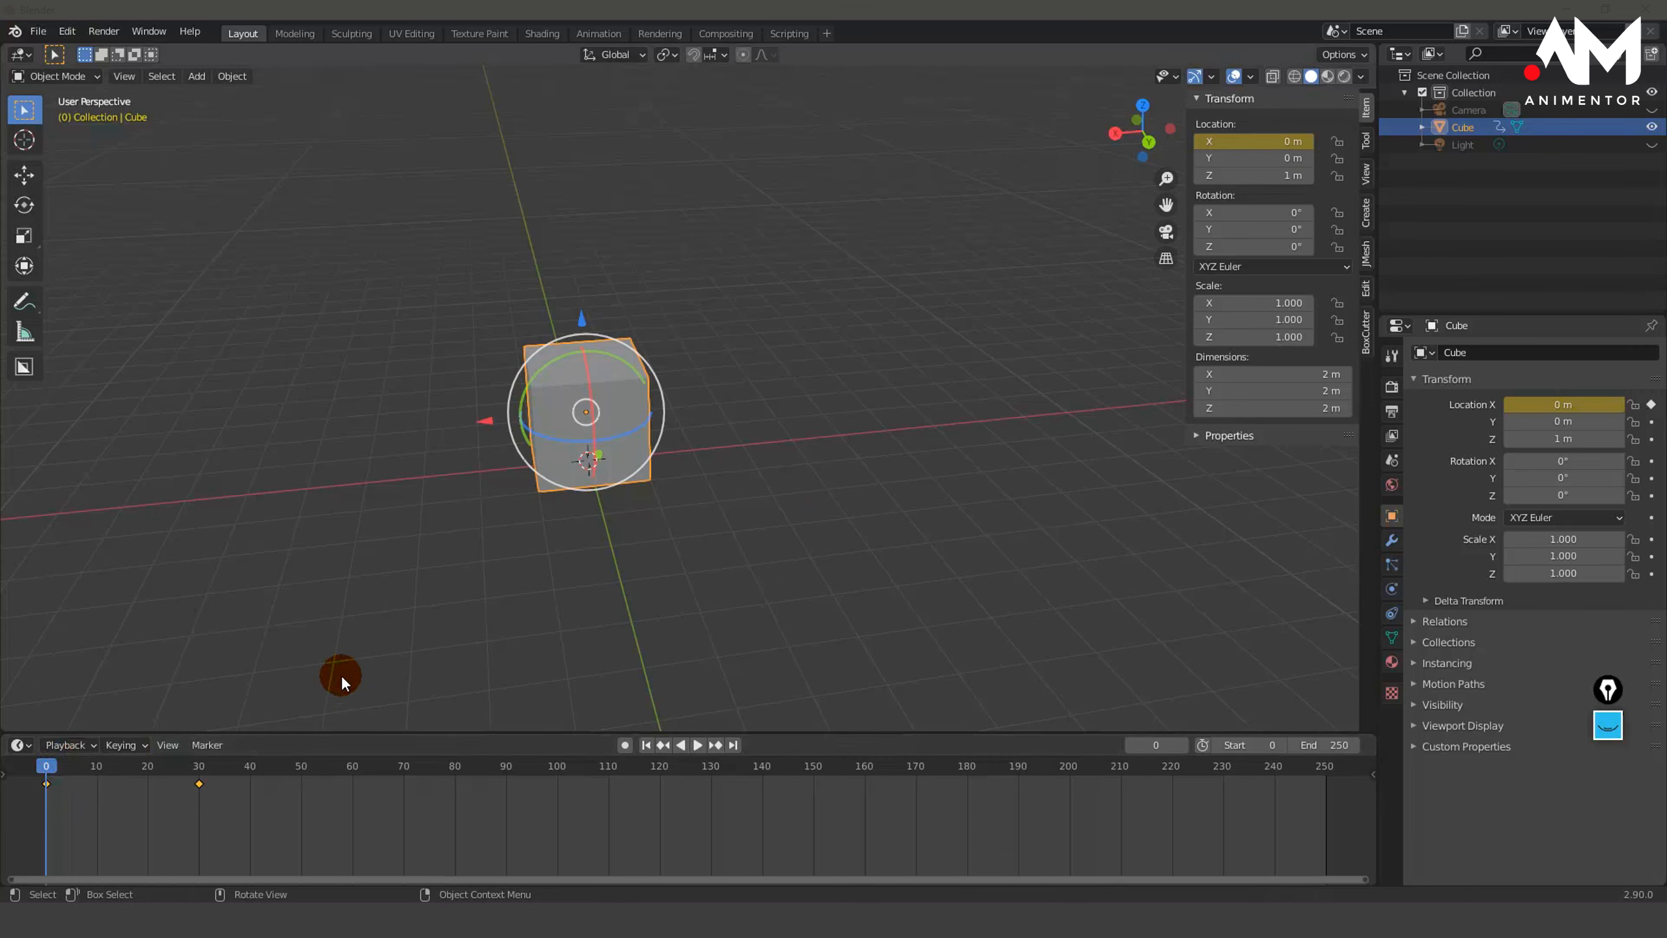
key(space)
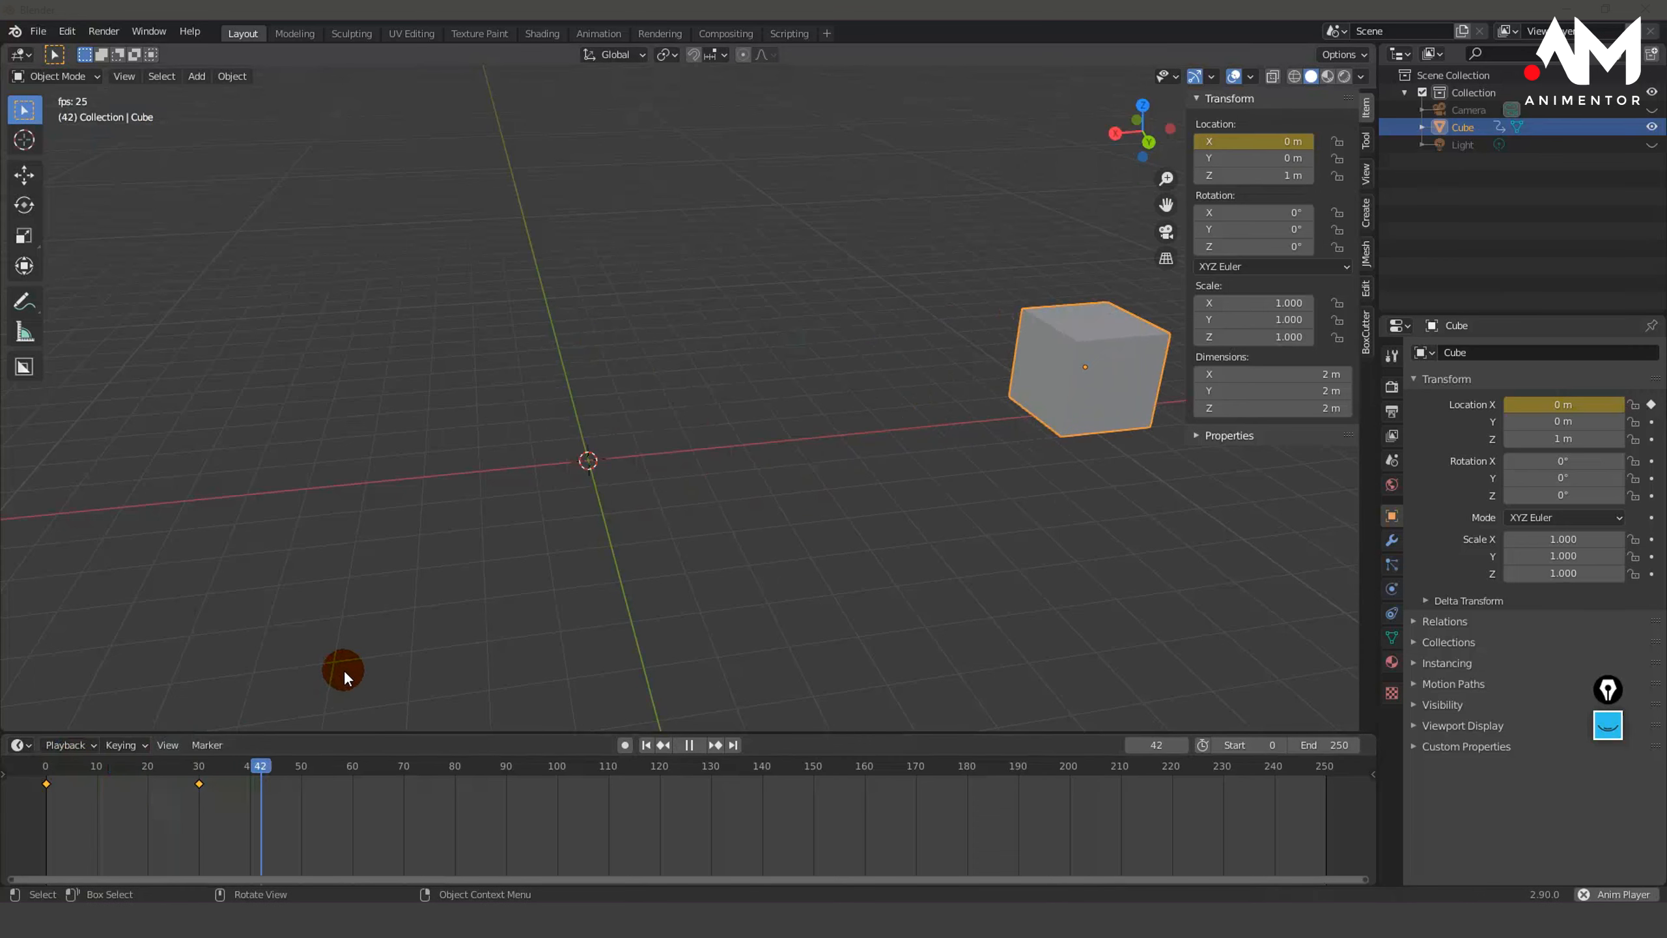
key(space)
drag(259, 767, 10, 802)
key(space)
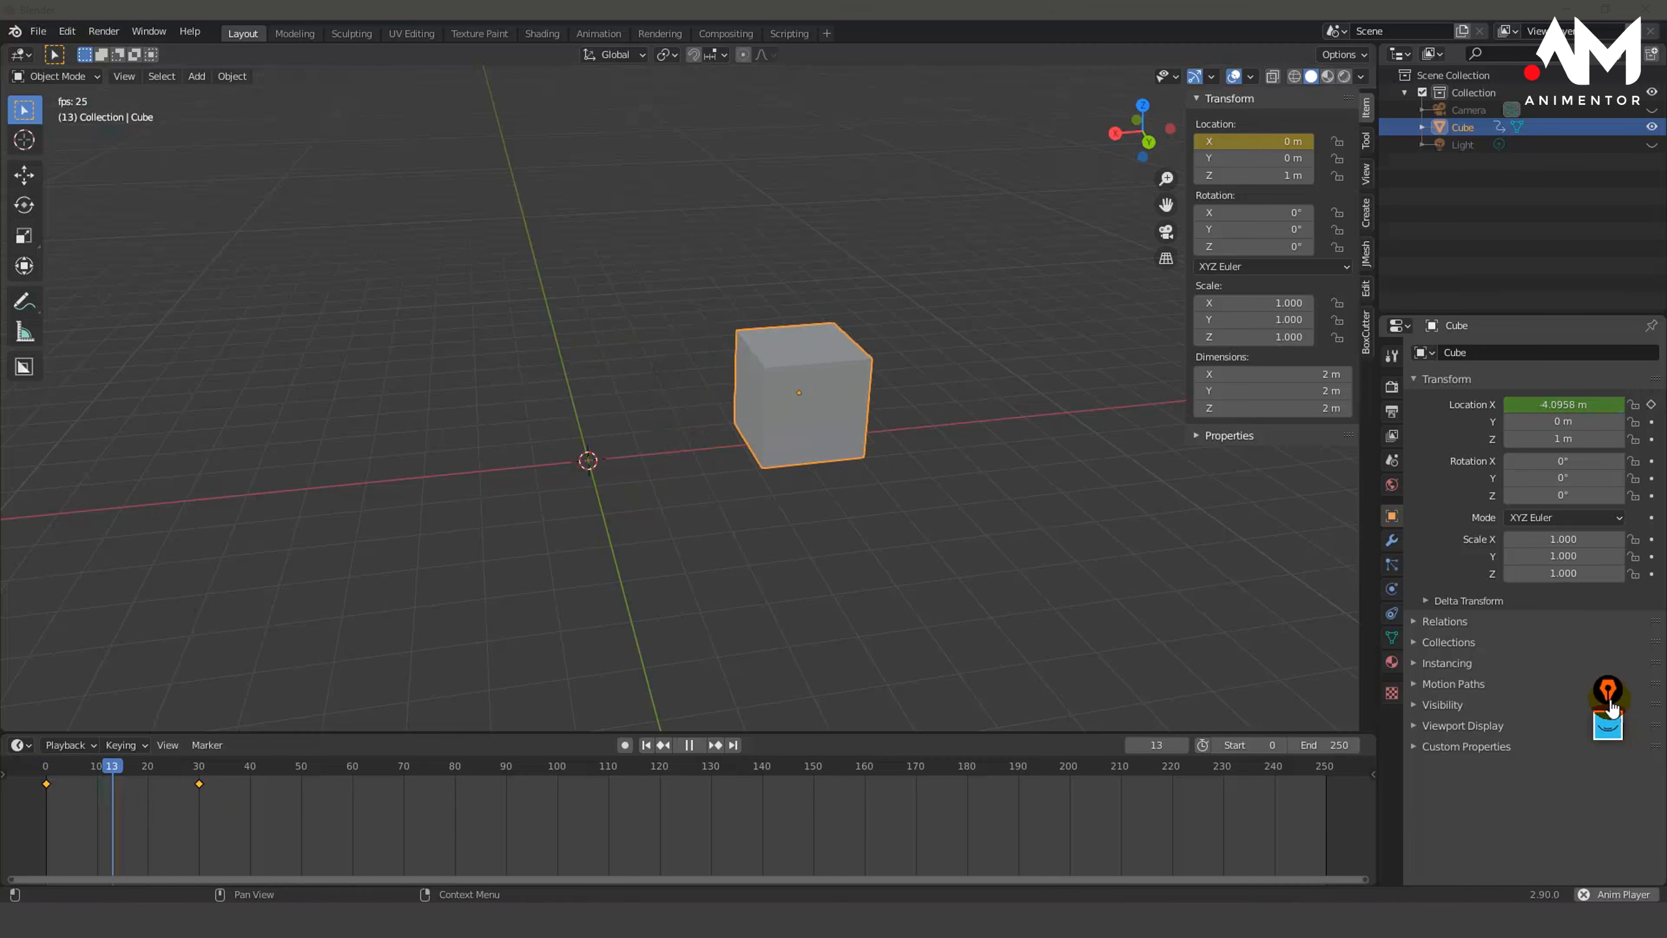
click(1609, 699)
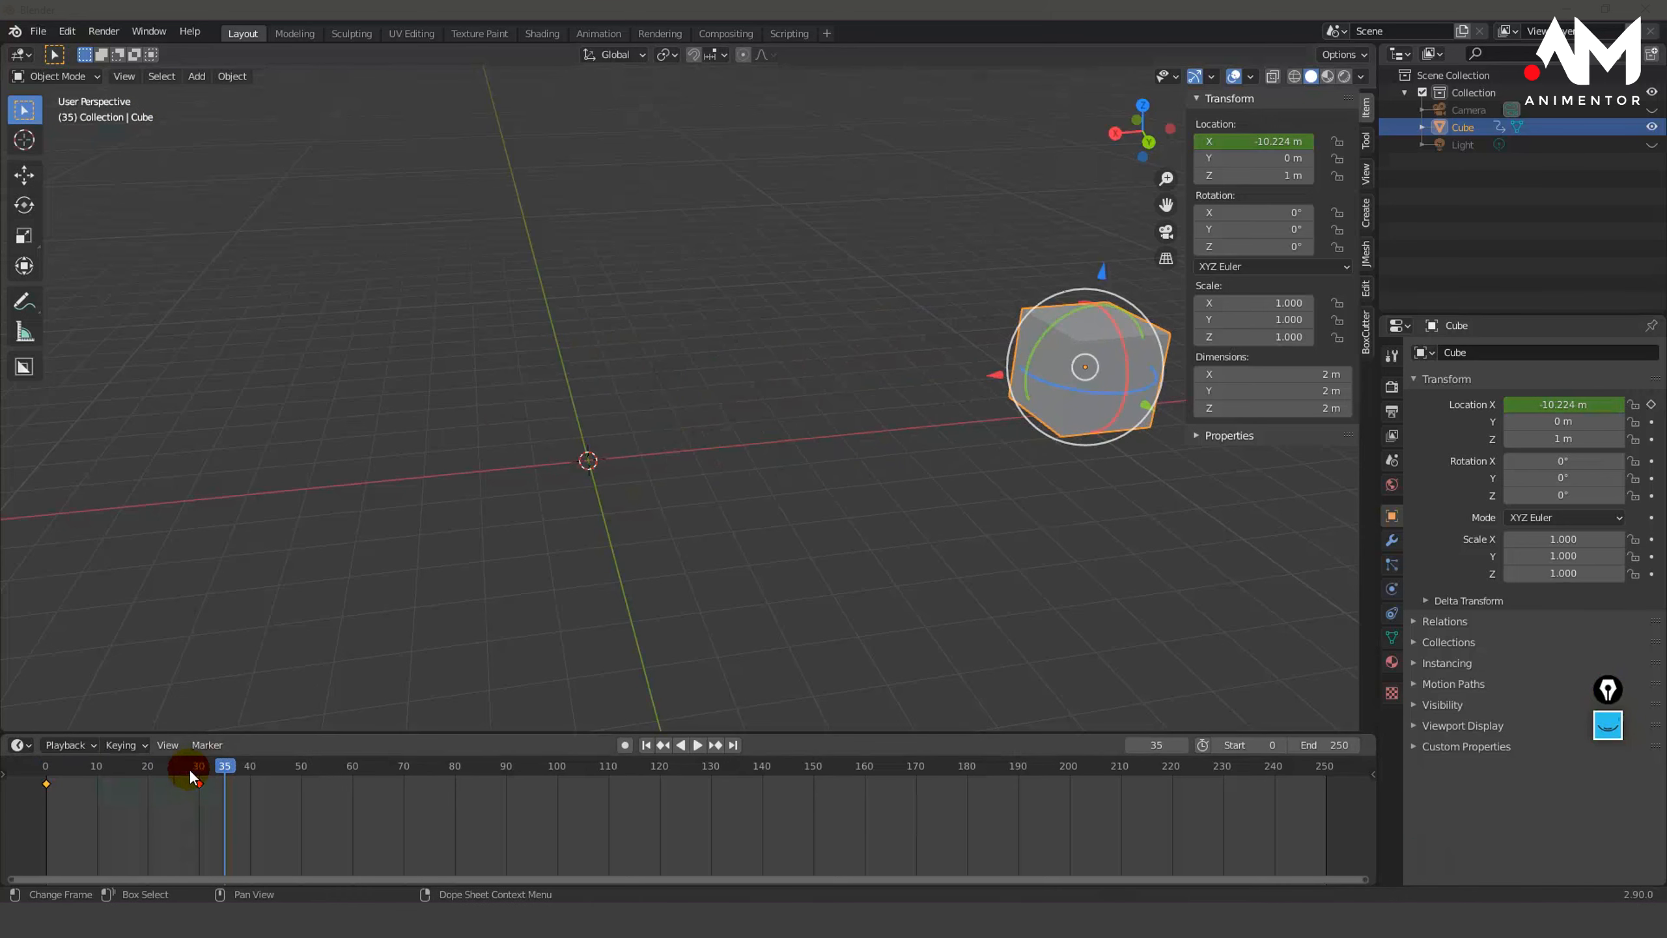
drag(189, 770, 30, 781)
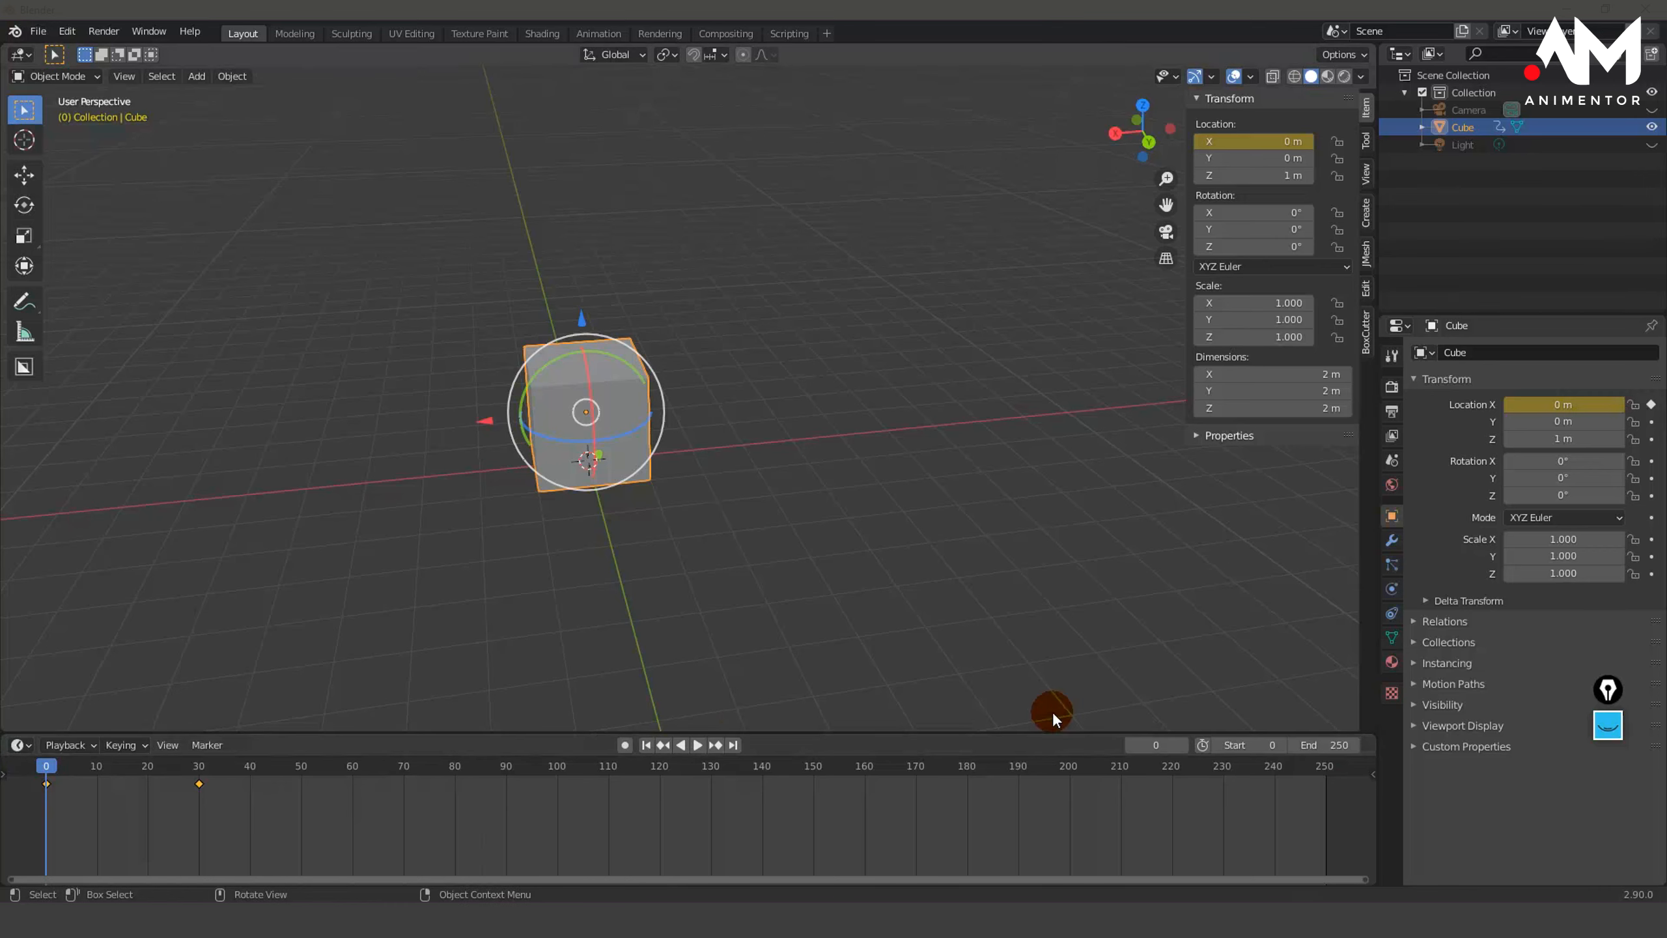
Compare the Animation workspace's dope sheet with the Layout workspace's timeline, ending in the Layout workspace
mouse_move(686, 913)
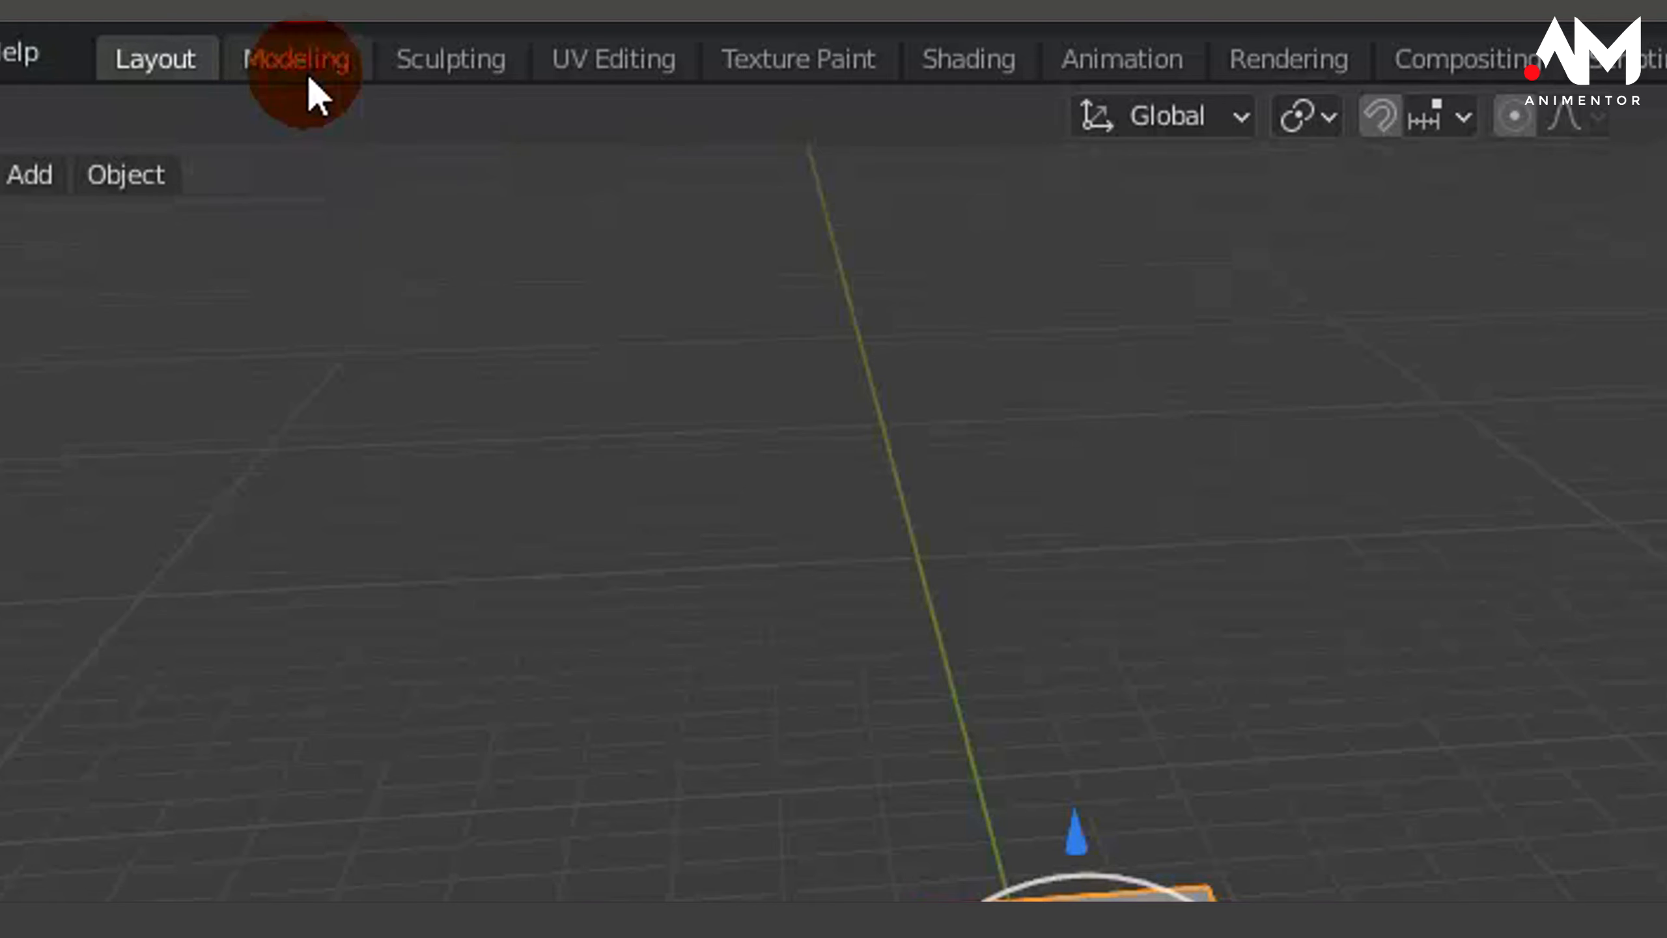
click(1153, 60)
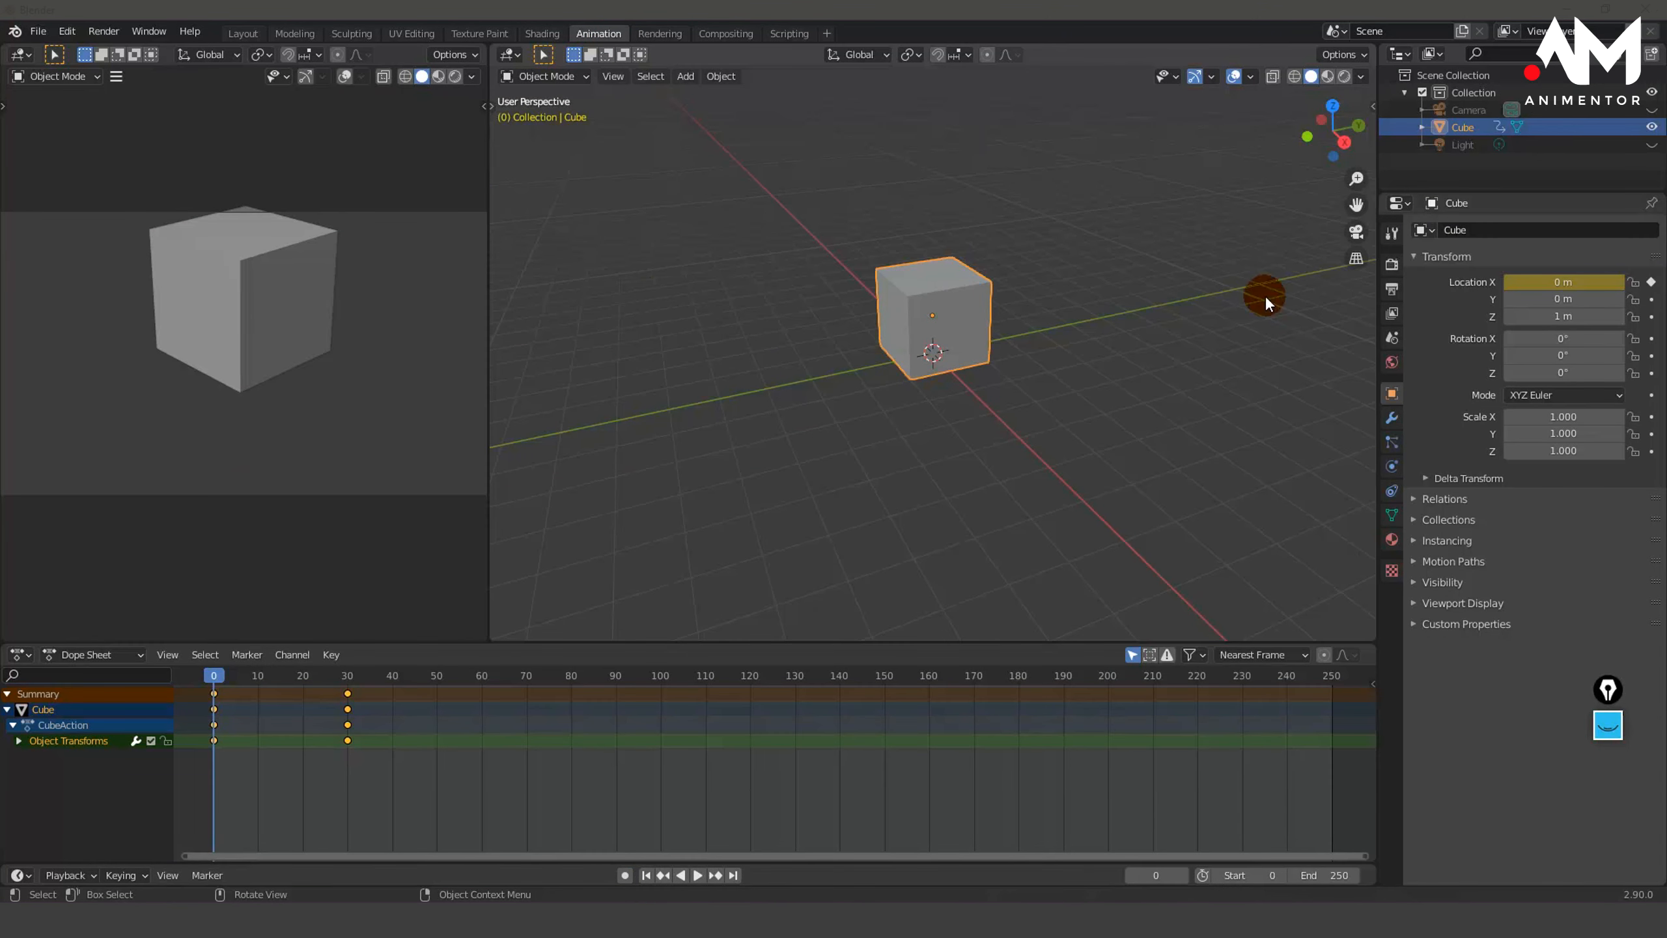
click(249, 31)
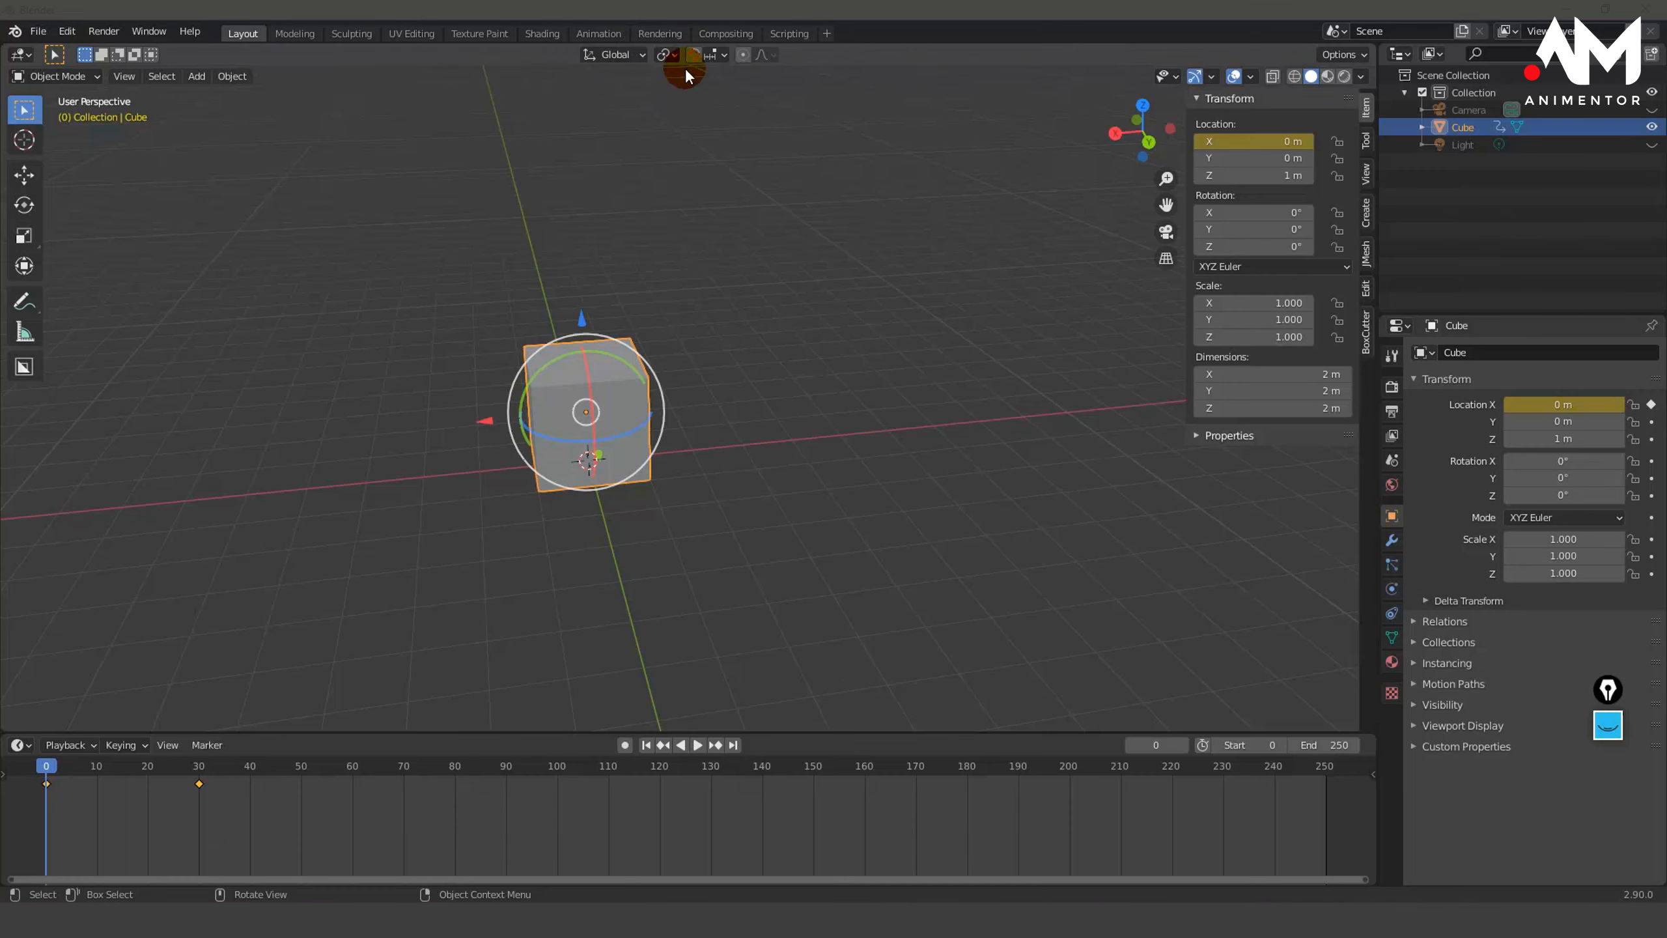
click(602, 32)
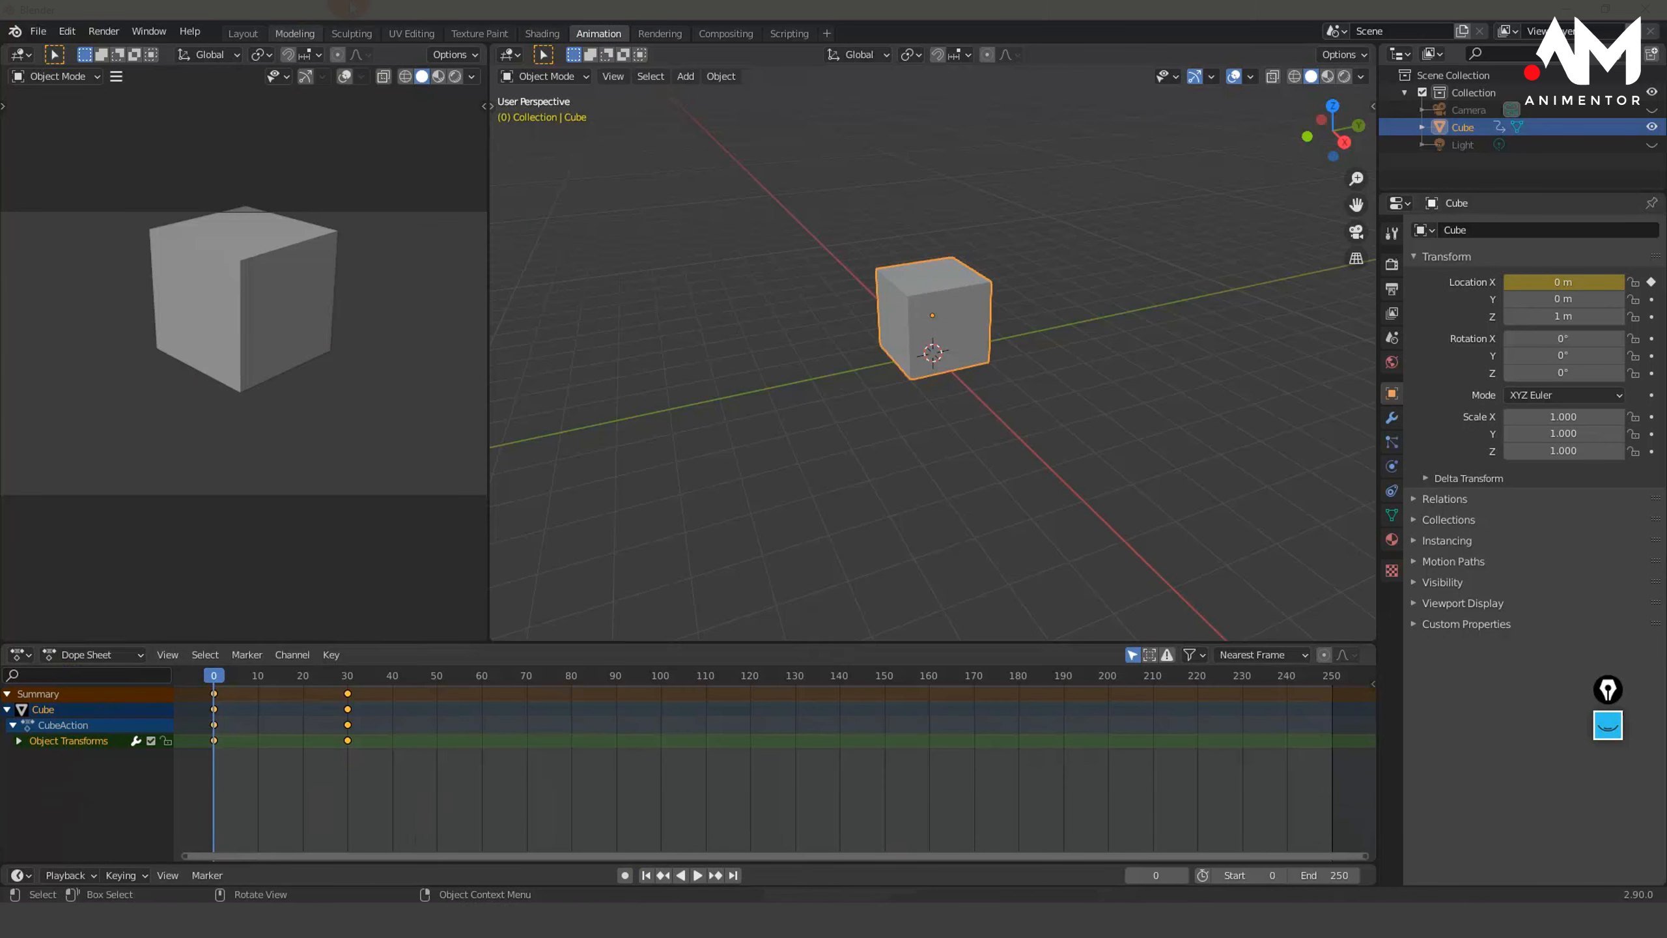
click(238, 33)
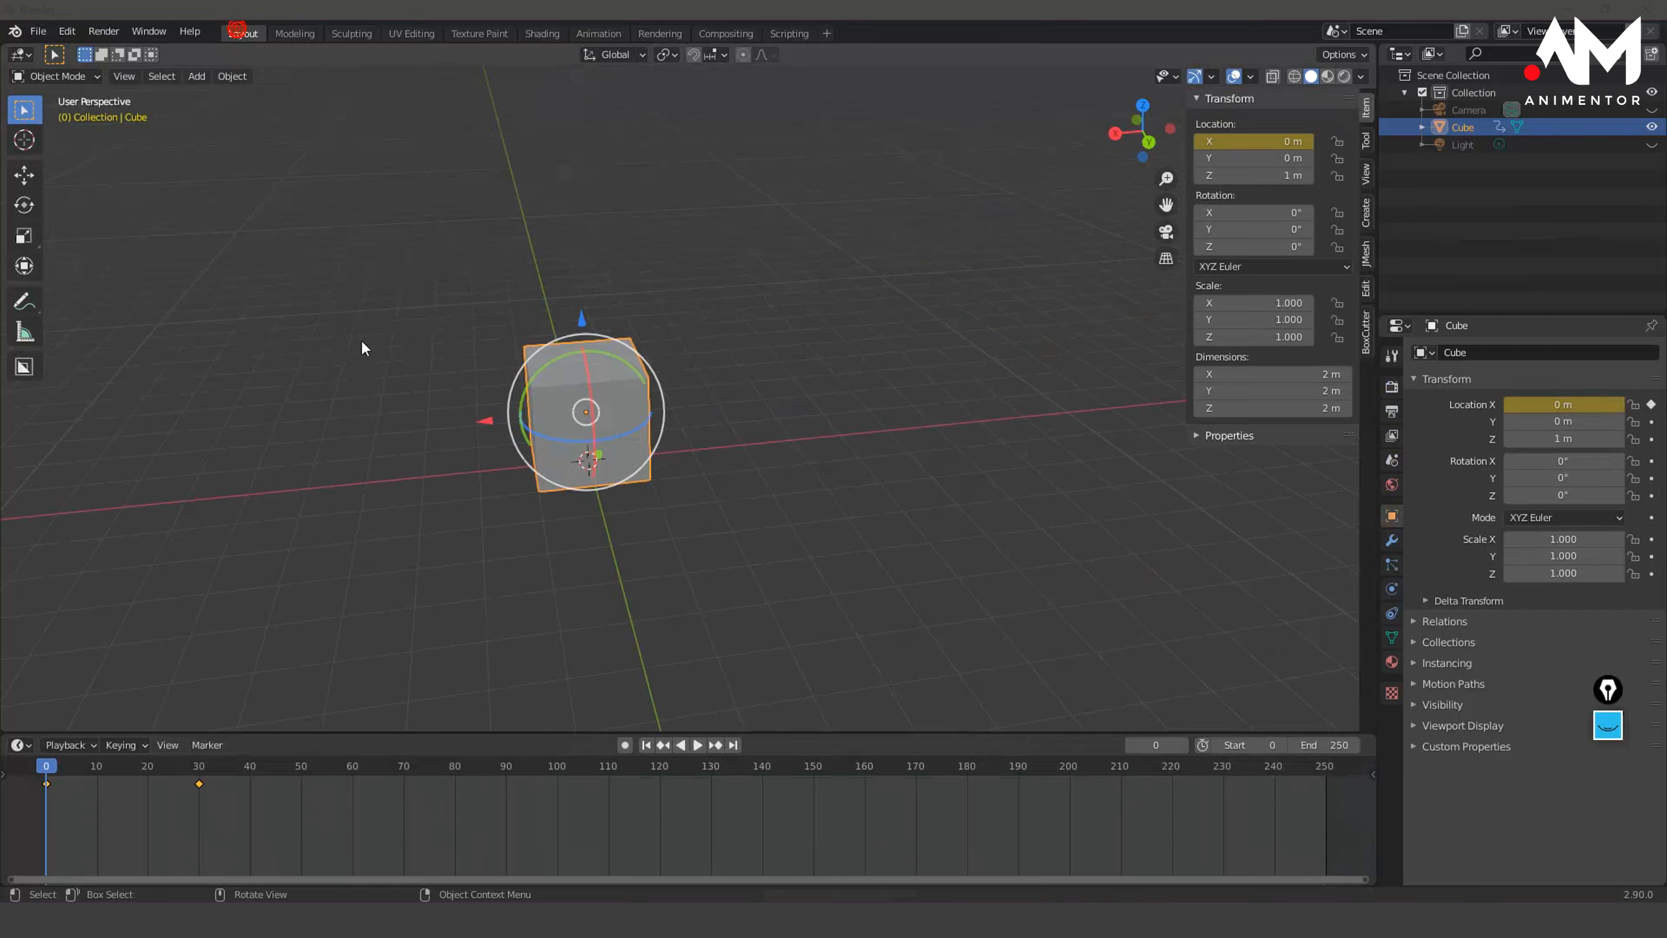
Play the animation in the Layout timeline and scrub back from frame 30 to frame 15
click(52, 782)
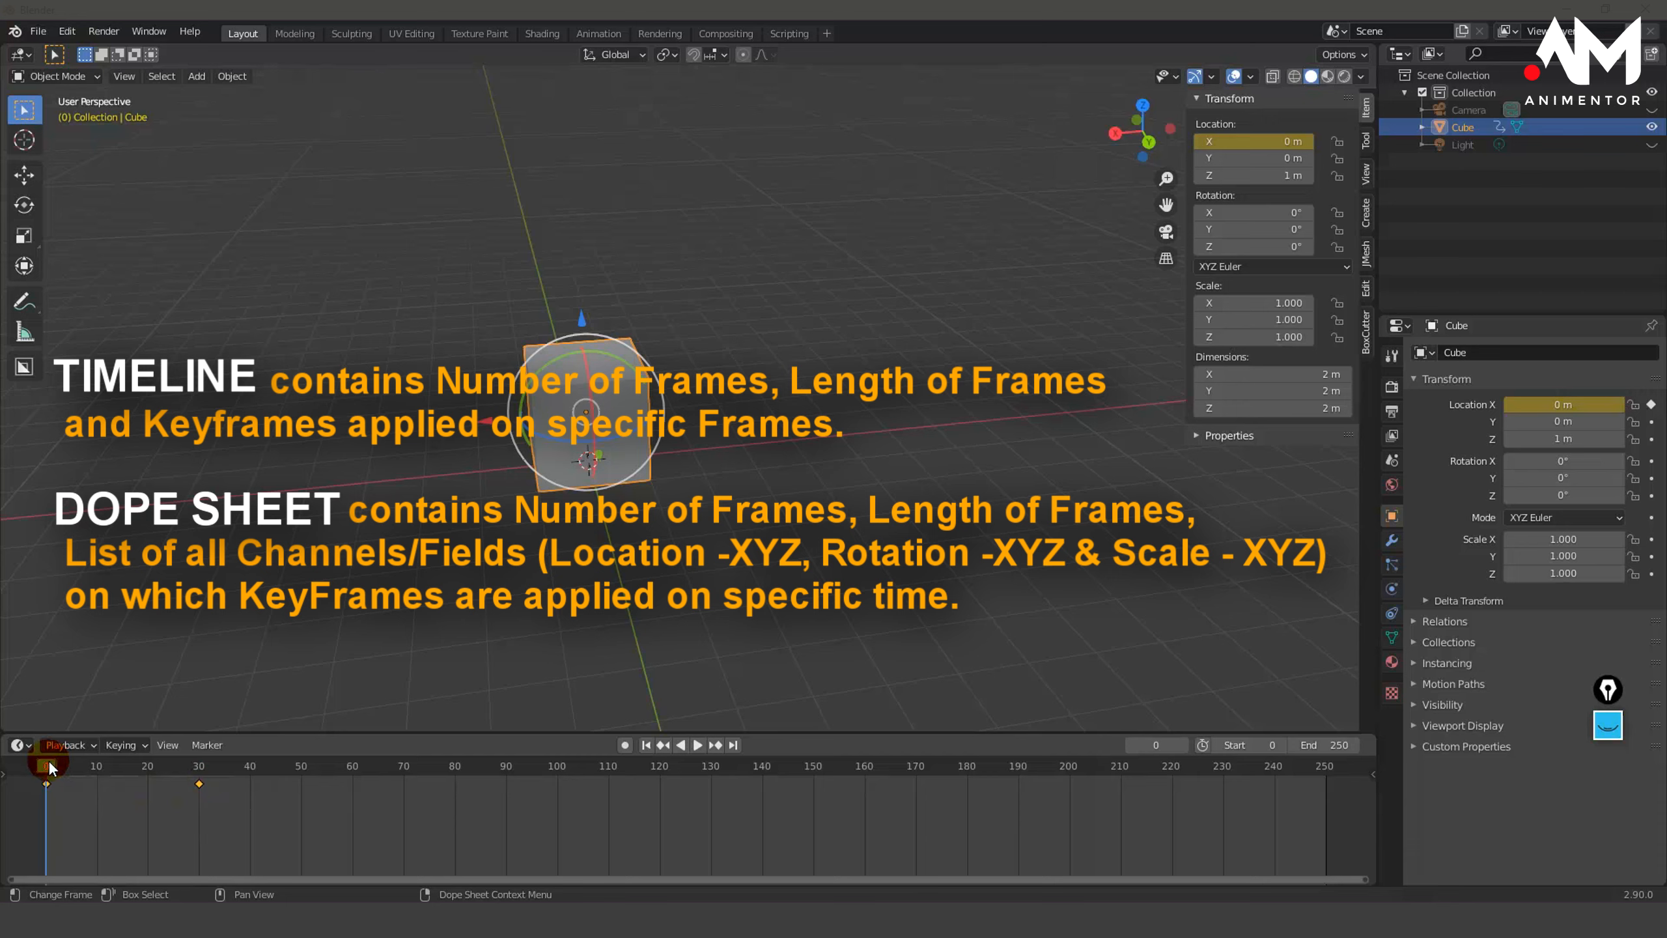
key(space)
drag(202, 768, 122, 780)
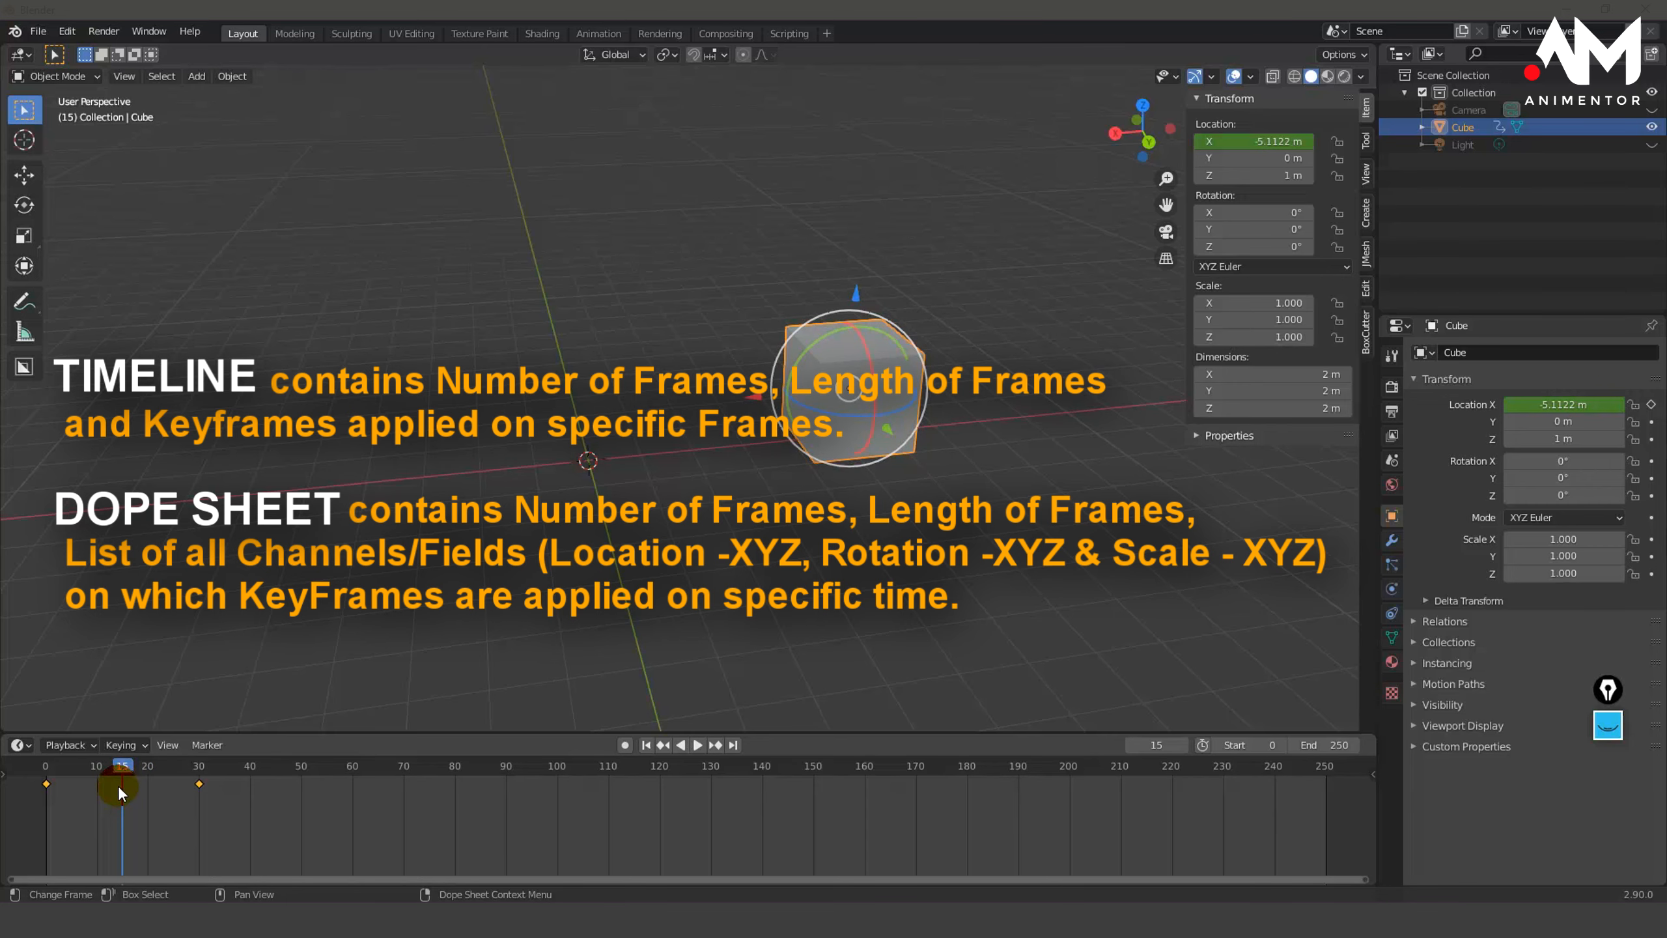
Switch to the Animation workspace and expand the cube's Object Transforms group in the dope sheet to list its X Location channel
click(581, 33)
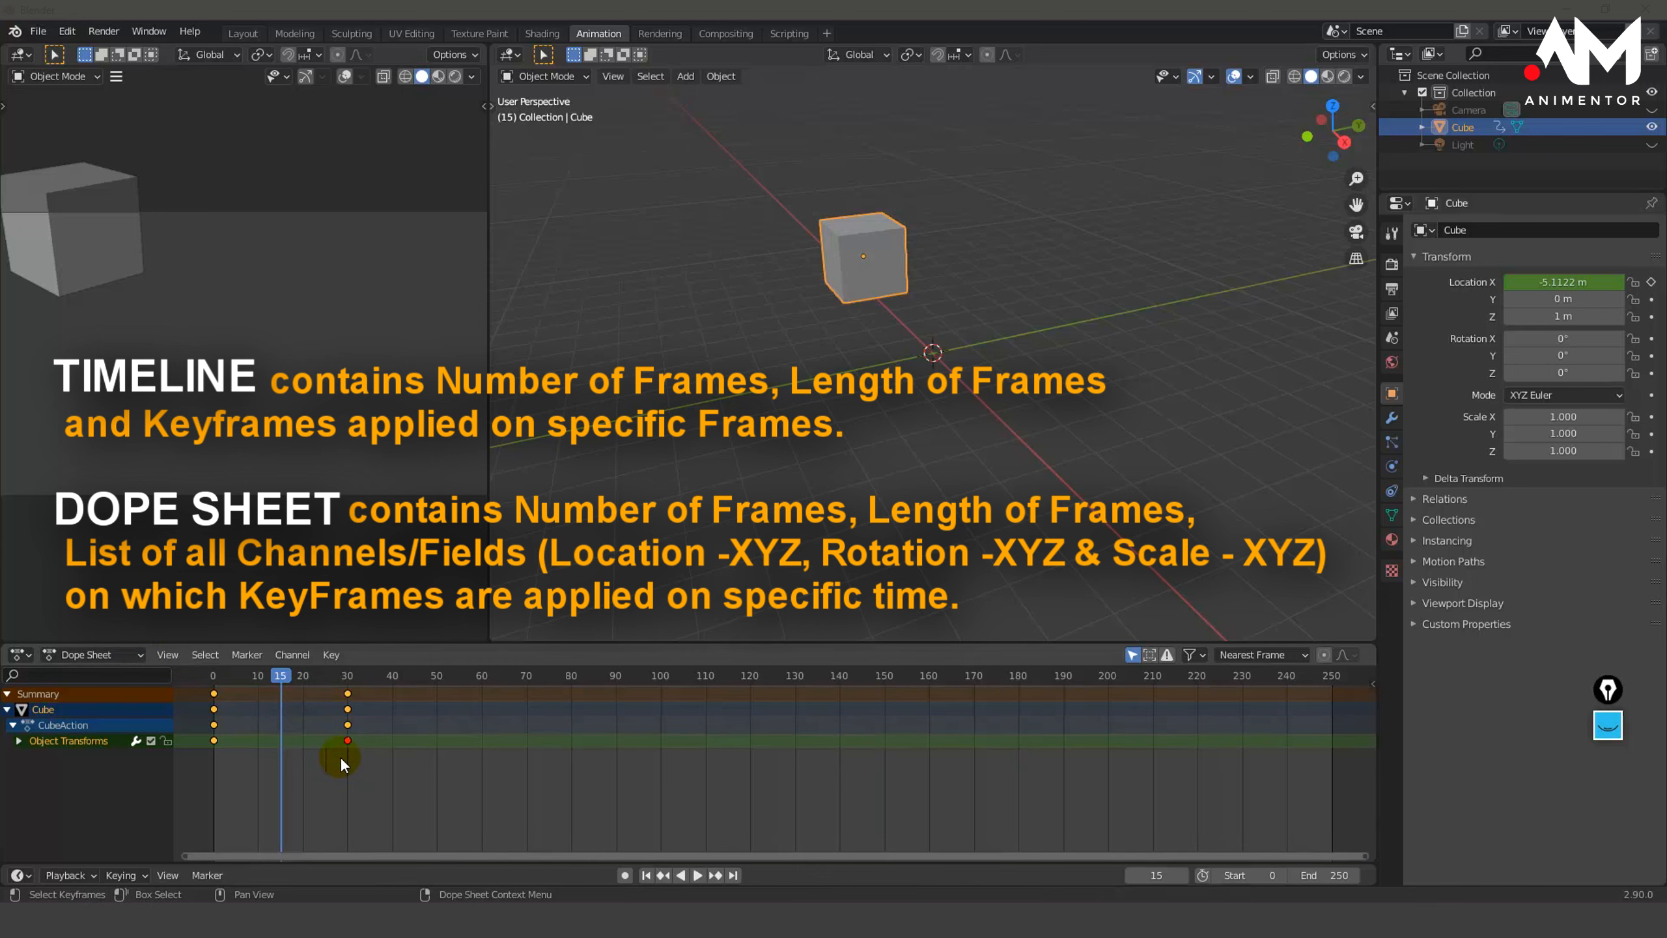
click(243, 33)
click(122, 768)
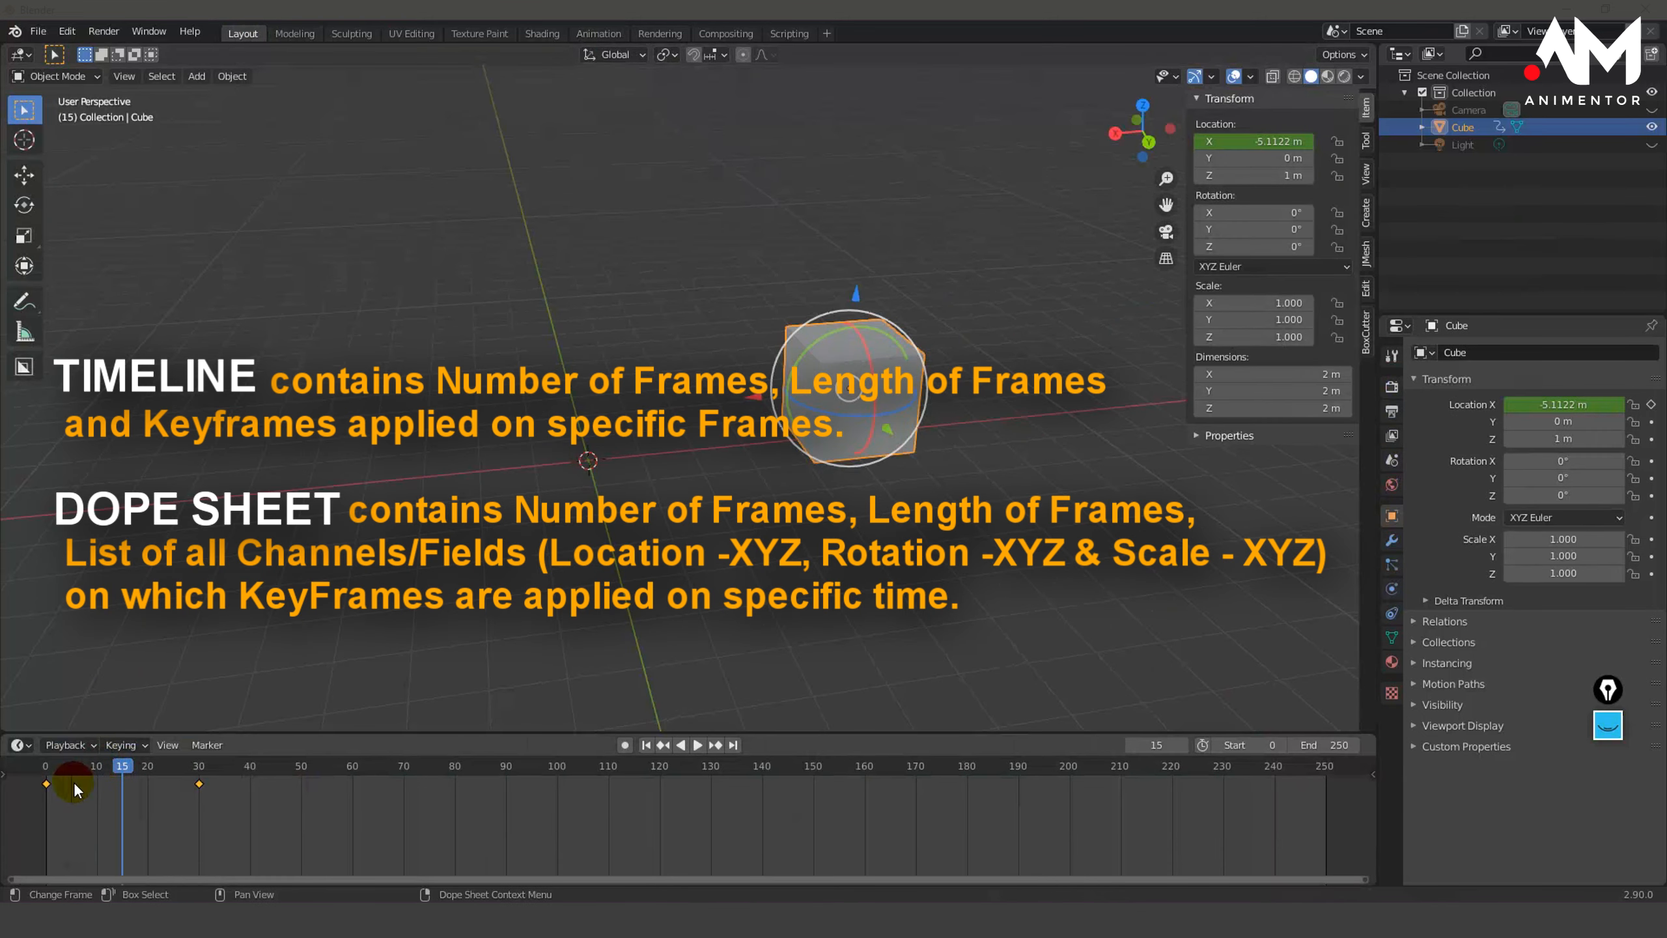
click(598, 32)
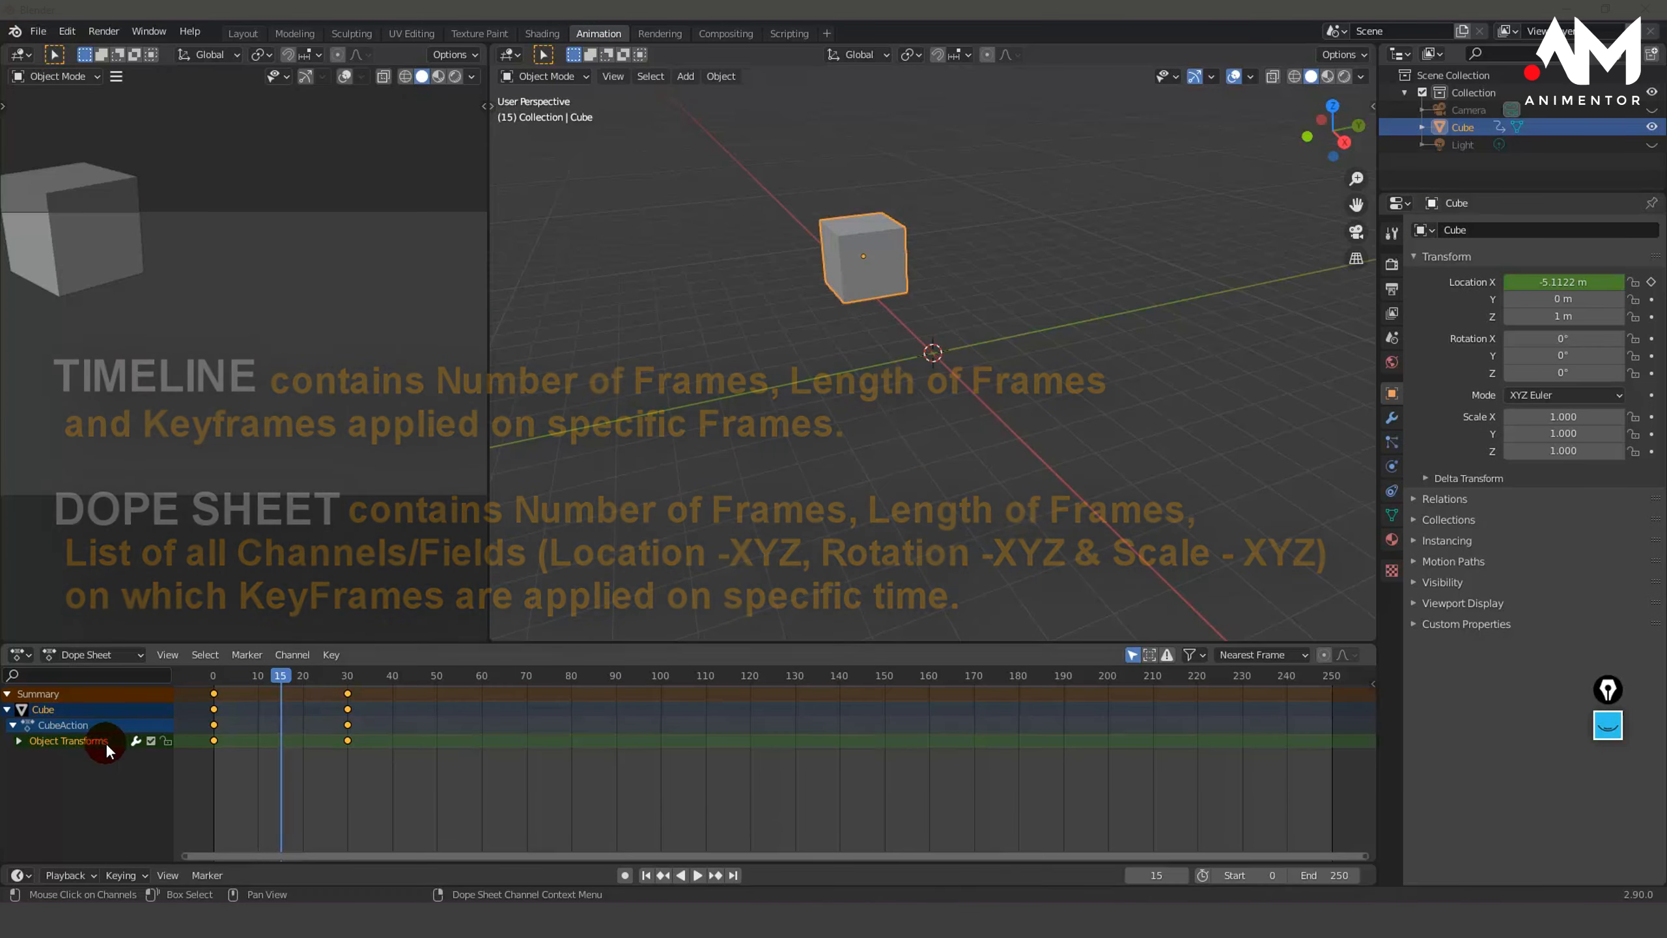
click(18, 740)
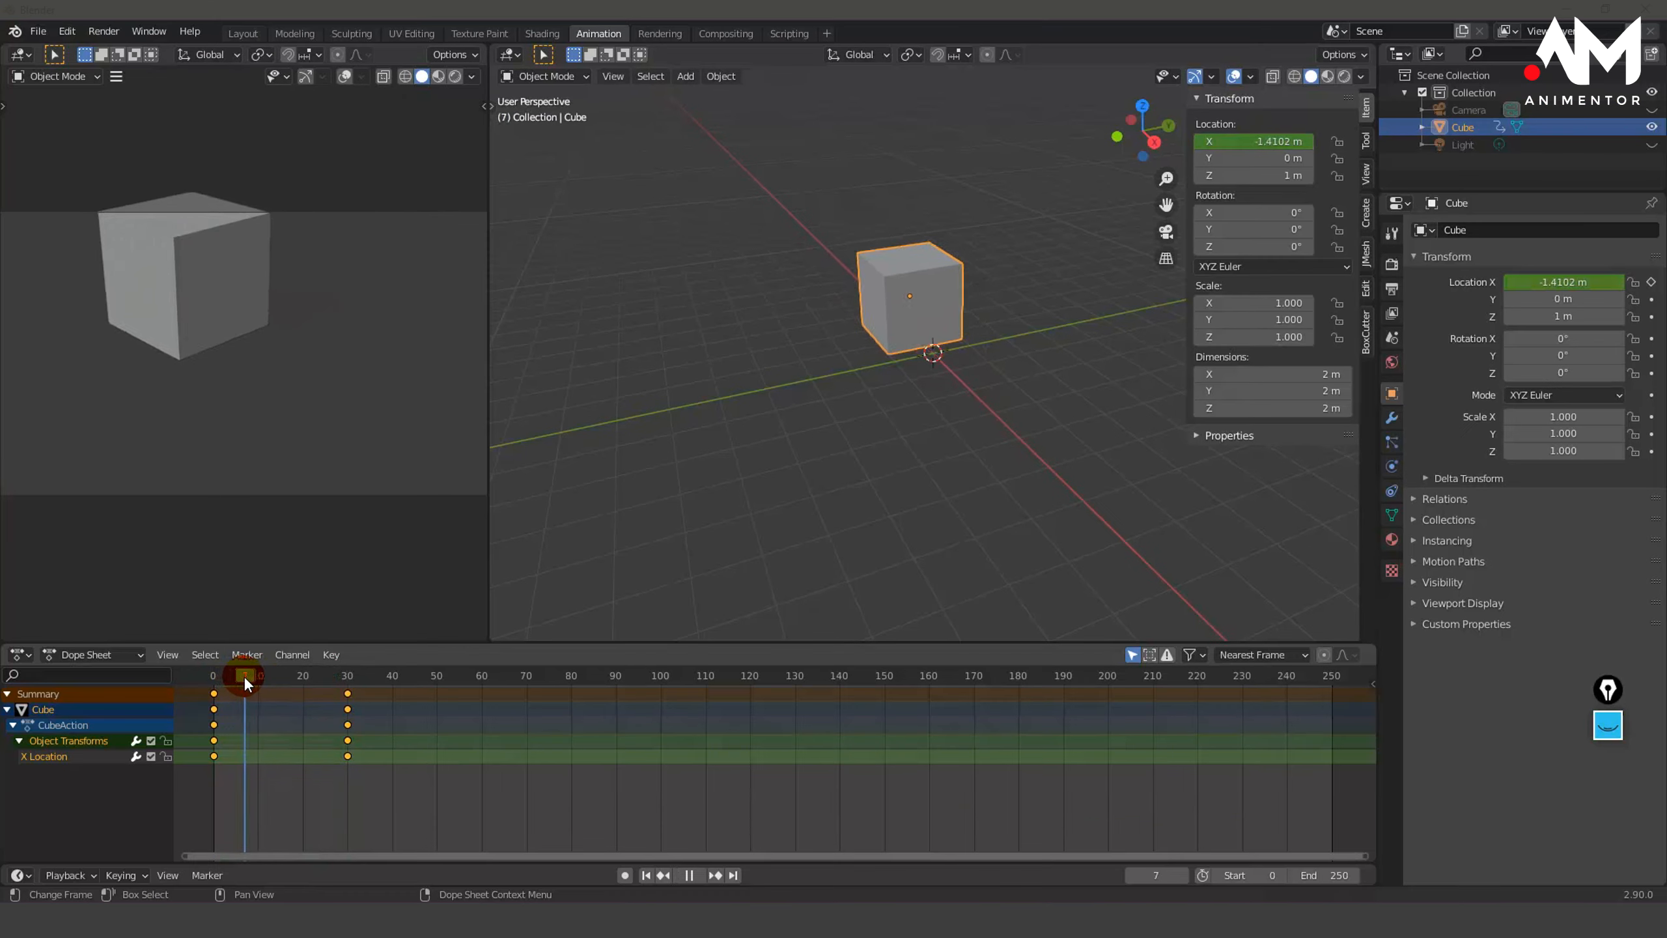
Play and scrub the cube's animation between frames 0 and 30 in the dope sheet, ending at frame 0
mouse_move(244, 676)
mouse_down()
mouse_move(338, 685)
mouse_move(228, 681)
mouse_up()
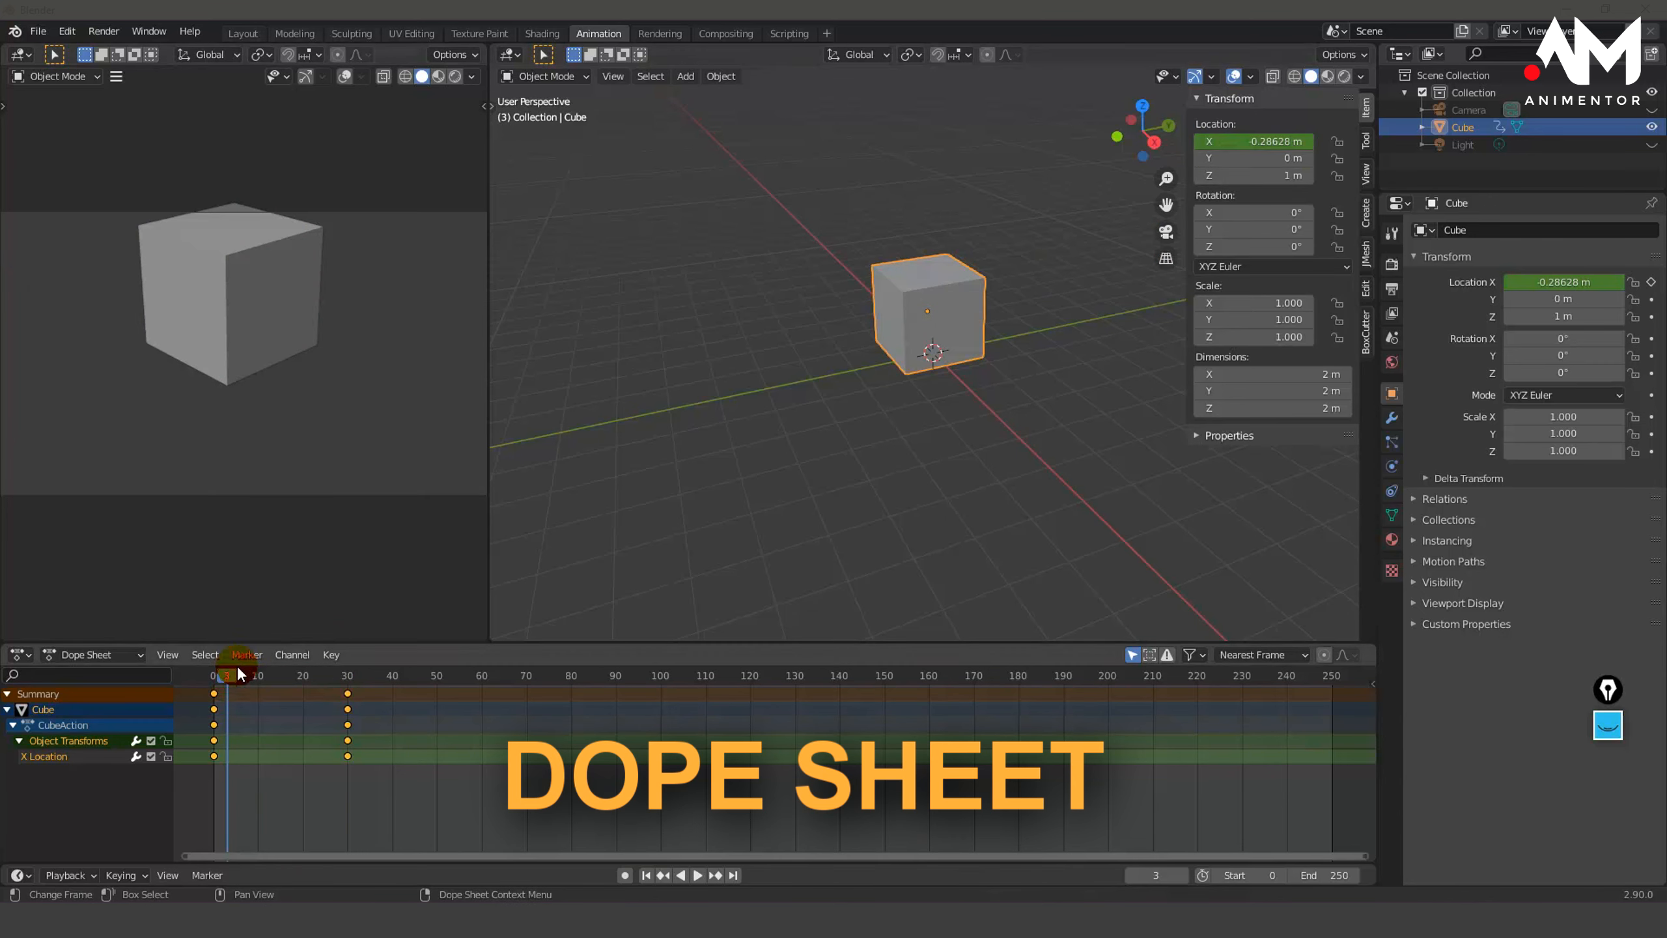
click(214, 675)
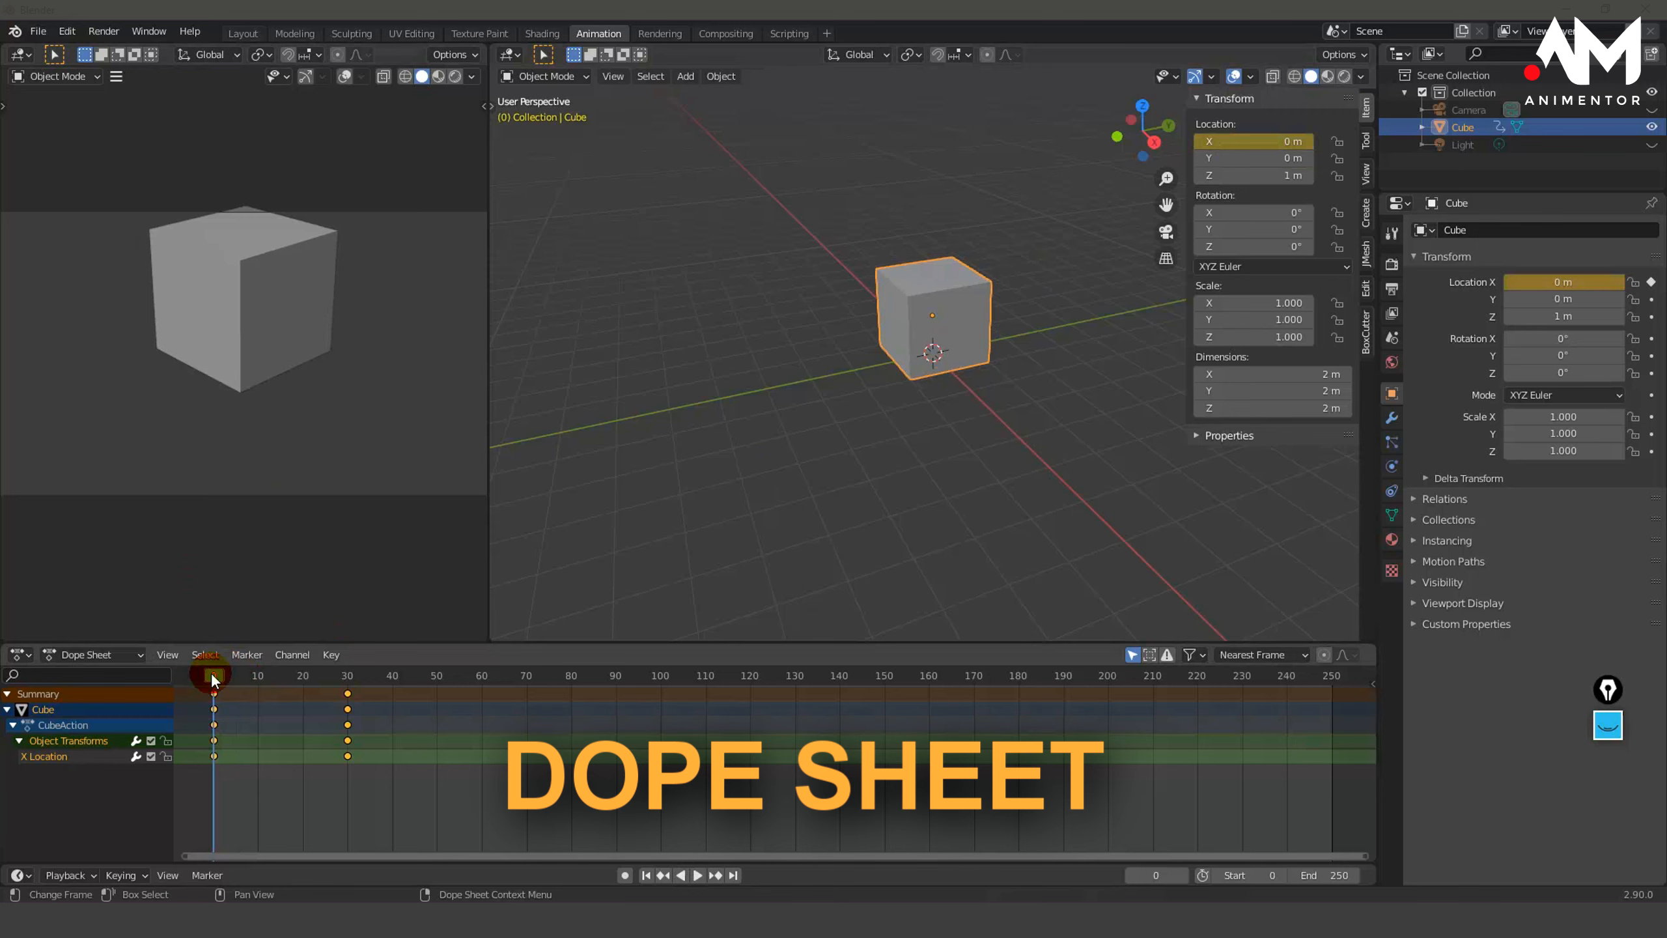
key(space)
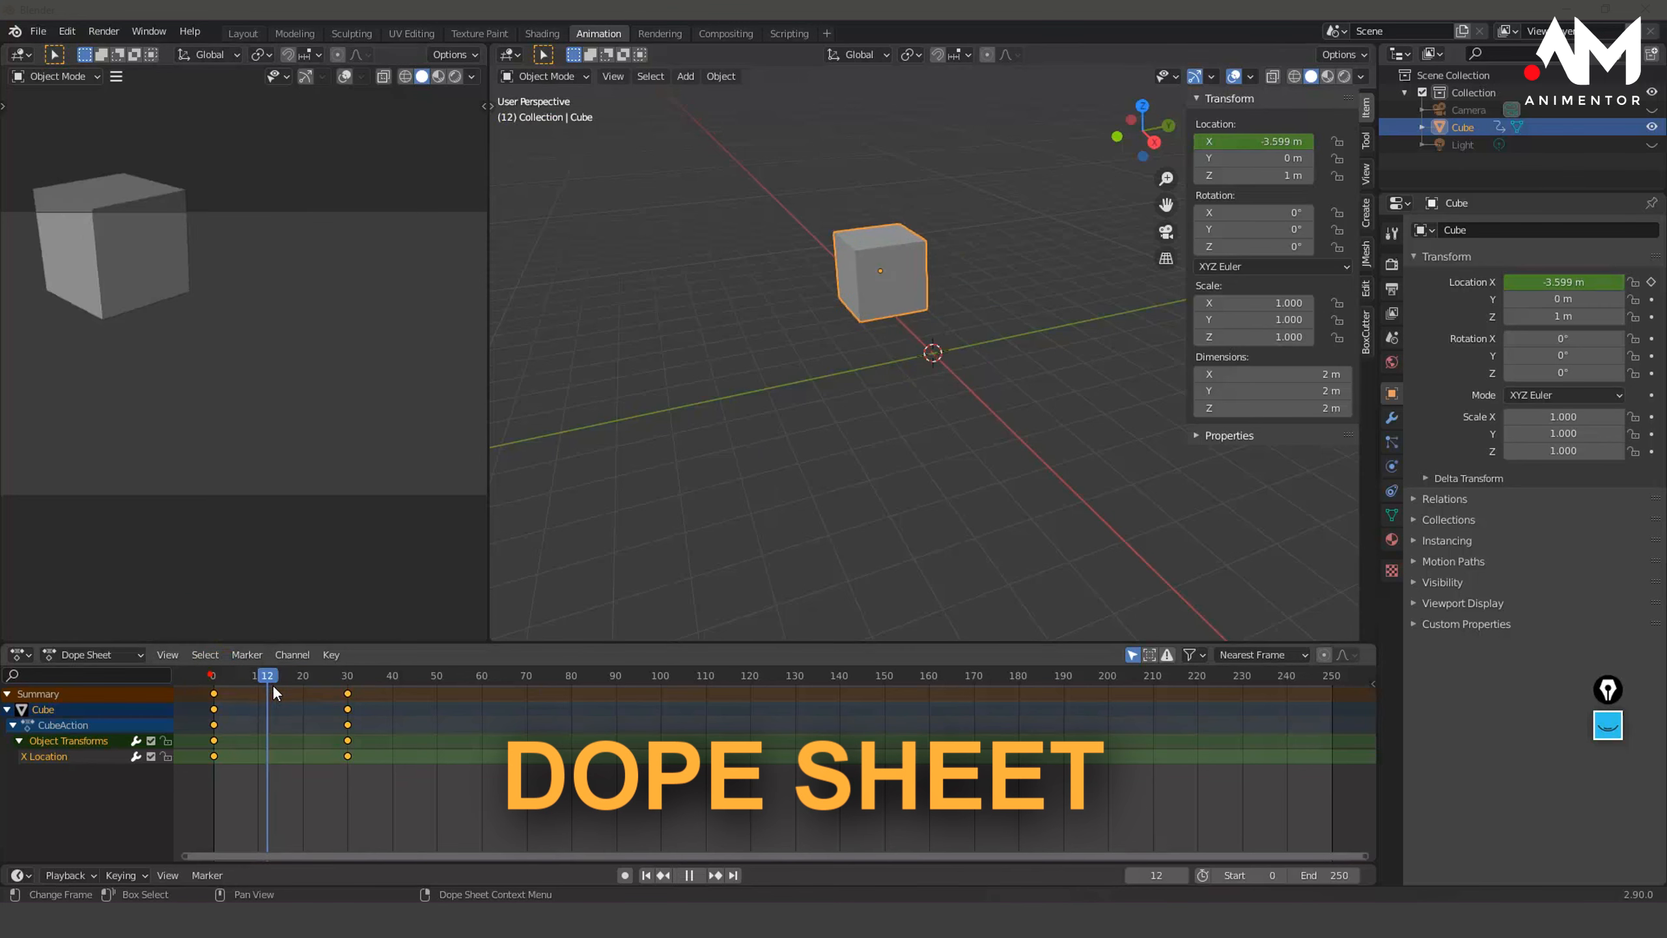
click(348, 701)
key(space)
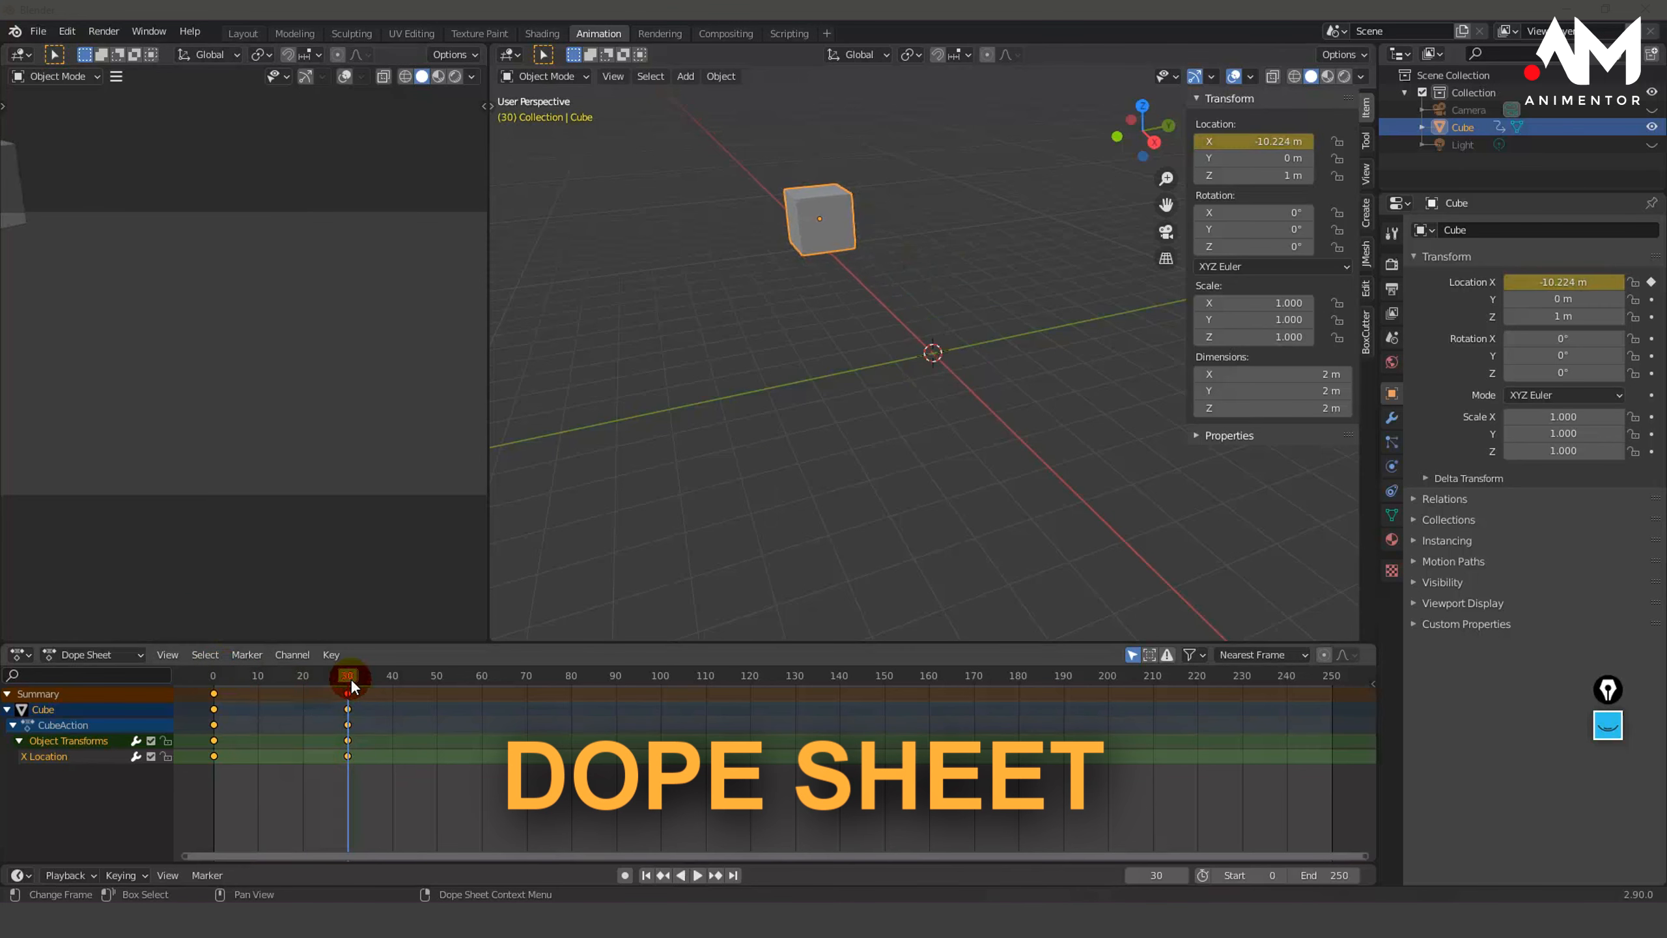
drag(350, 678, 209, 677)
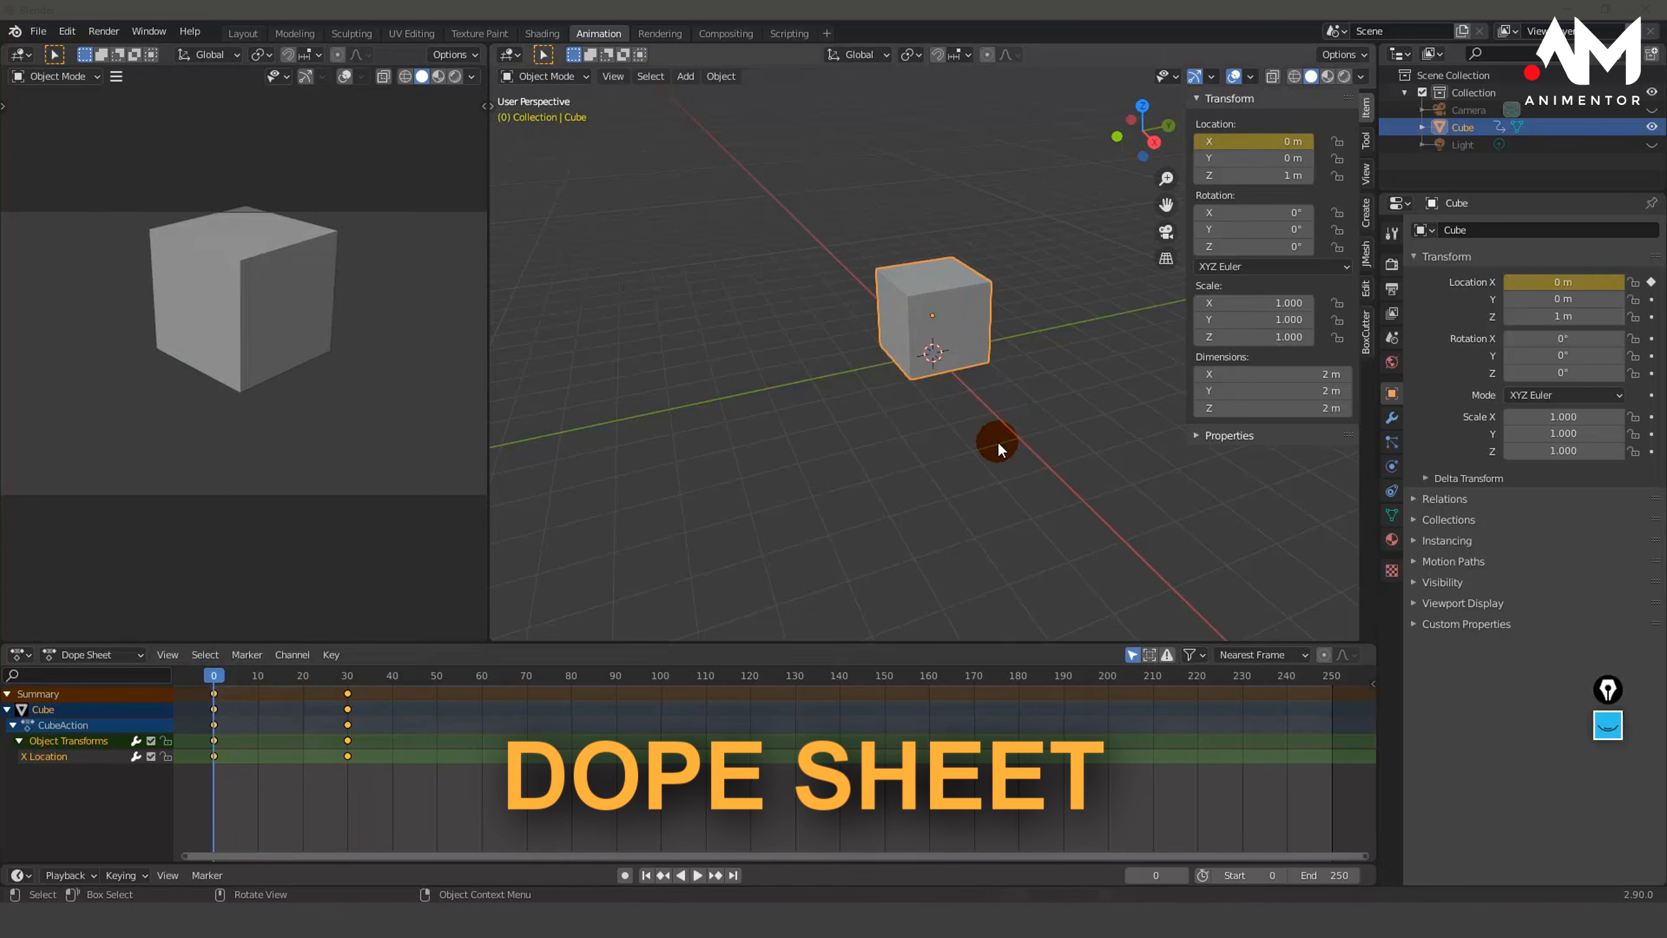
middle_drag(997, 440, 823, 506)
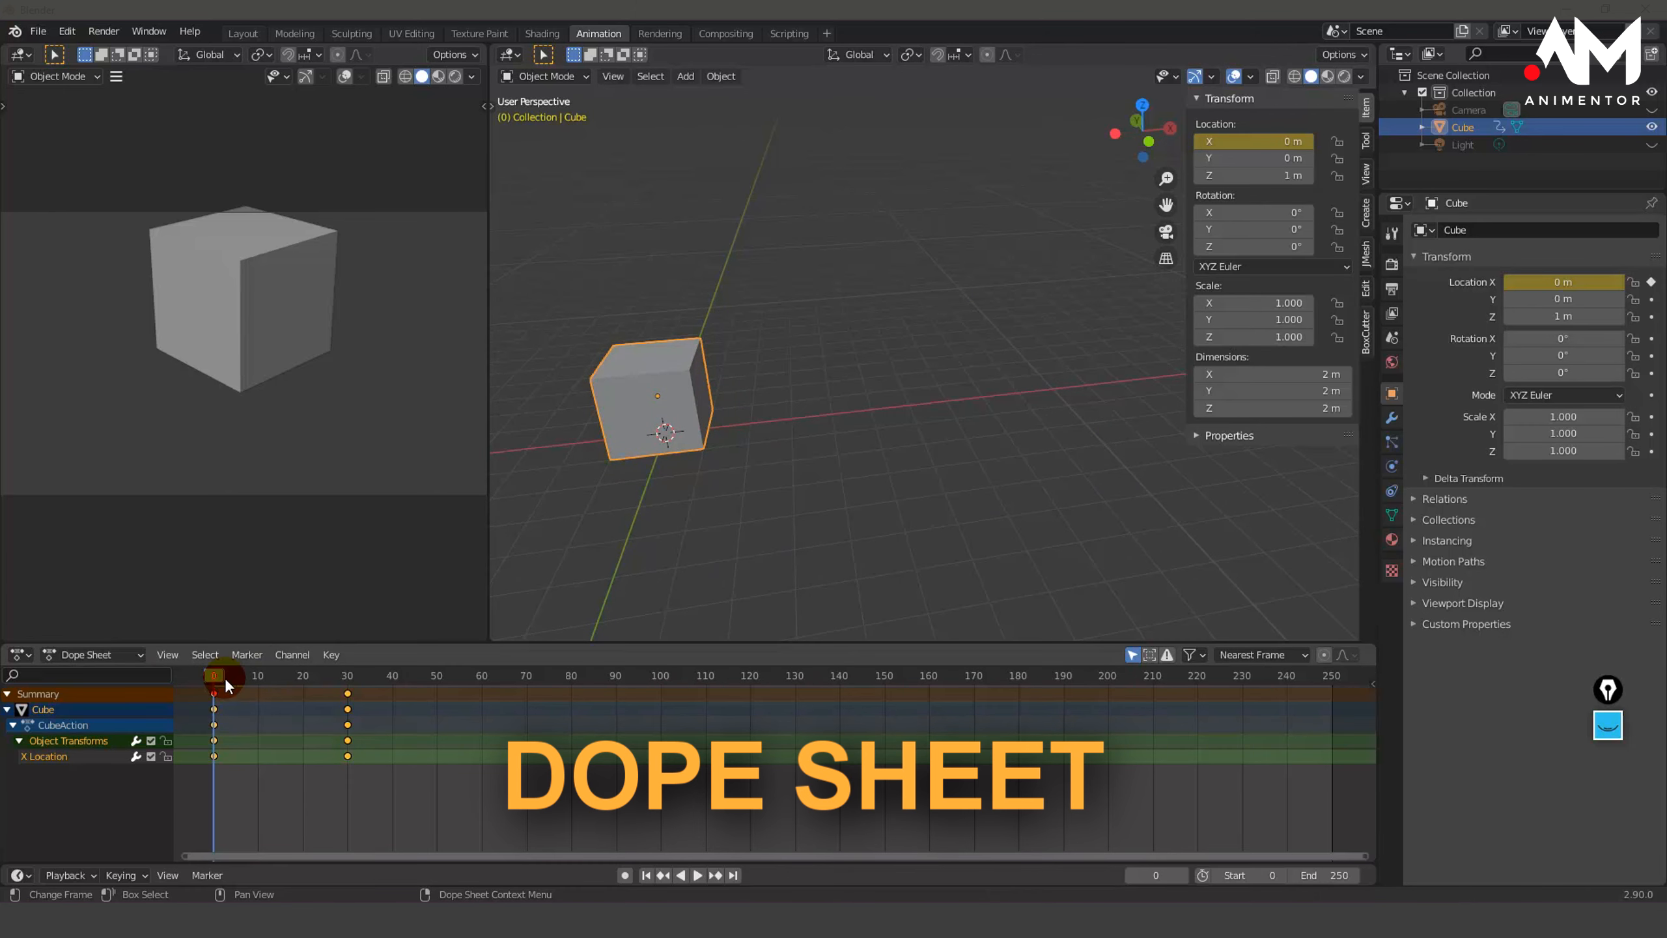
Scrub the cube's animation to frame 16, examine the cube from the right orthographic and perspective views, and return to frame 0
drag(224, 678, 284, 674)
click(694, 354)
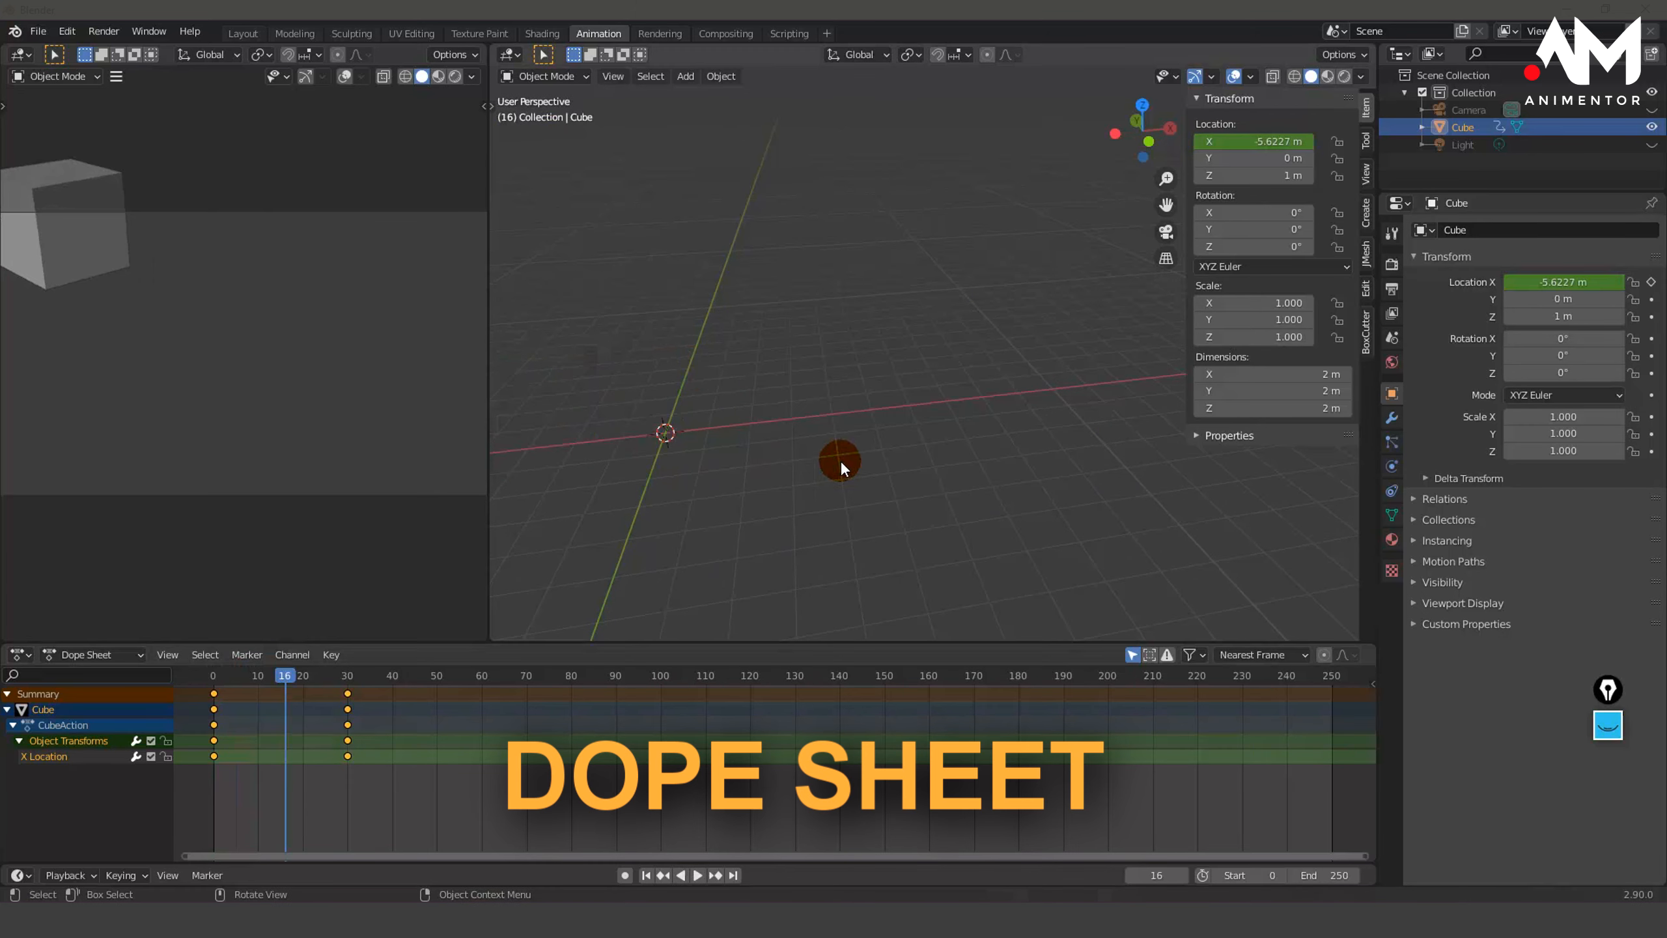
alt+middle_drag(900, 433, 1099, 392)
key(KP_3)
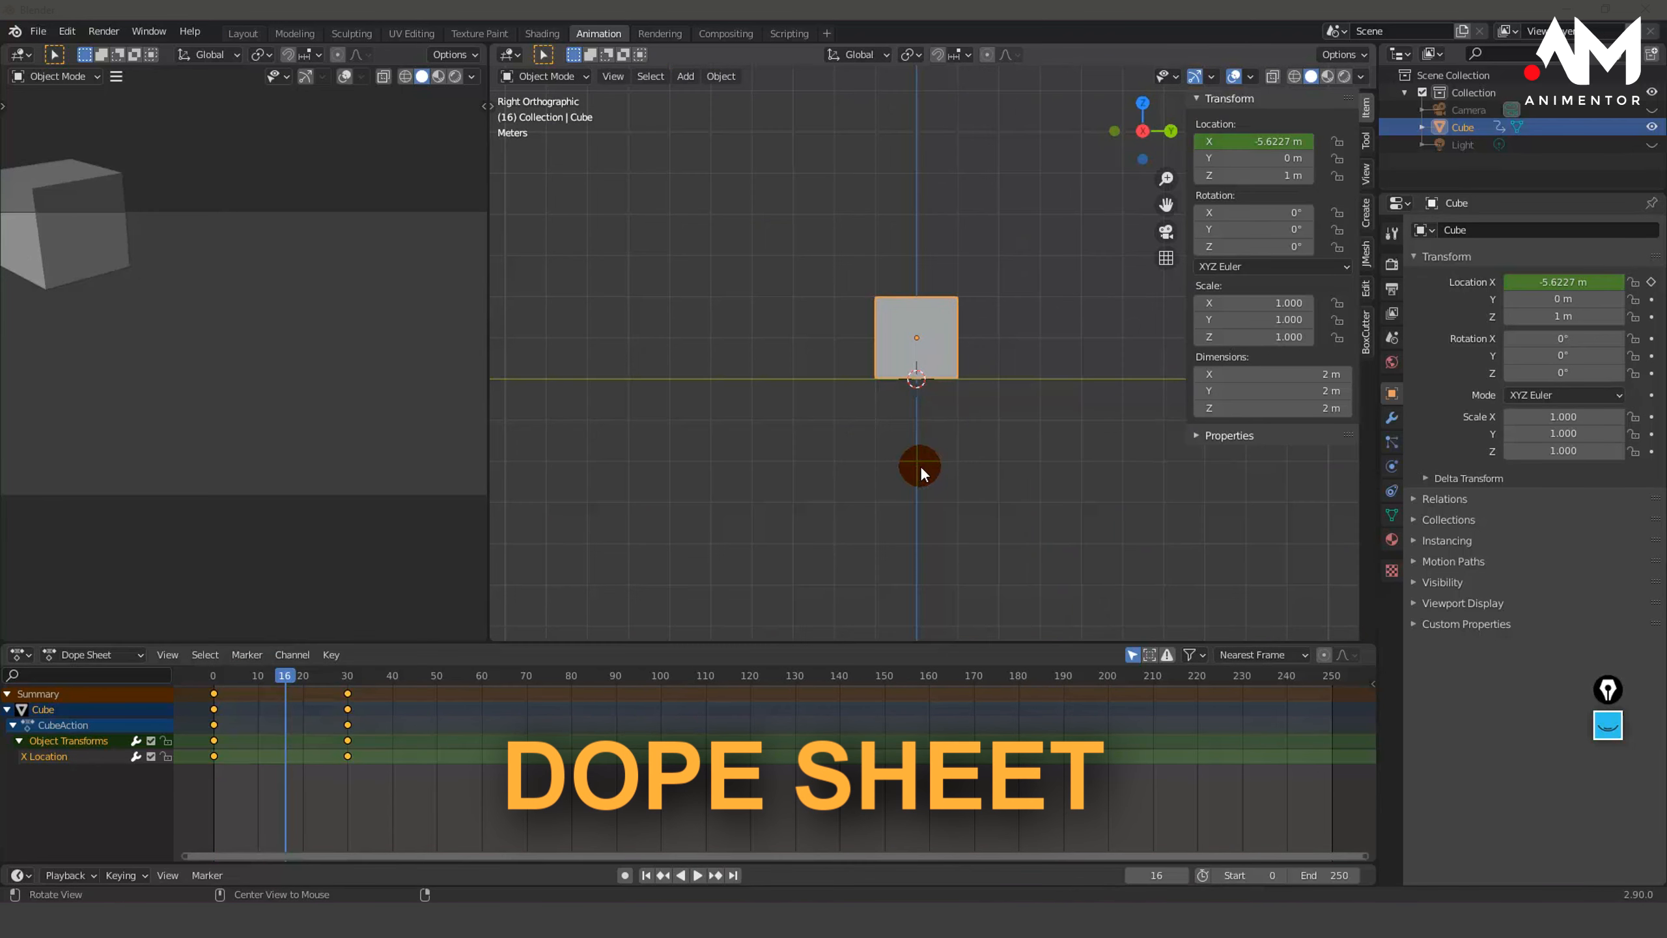
middle_drag(921, 467, 815, 495)
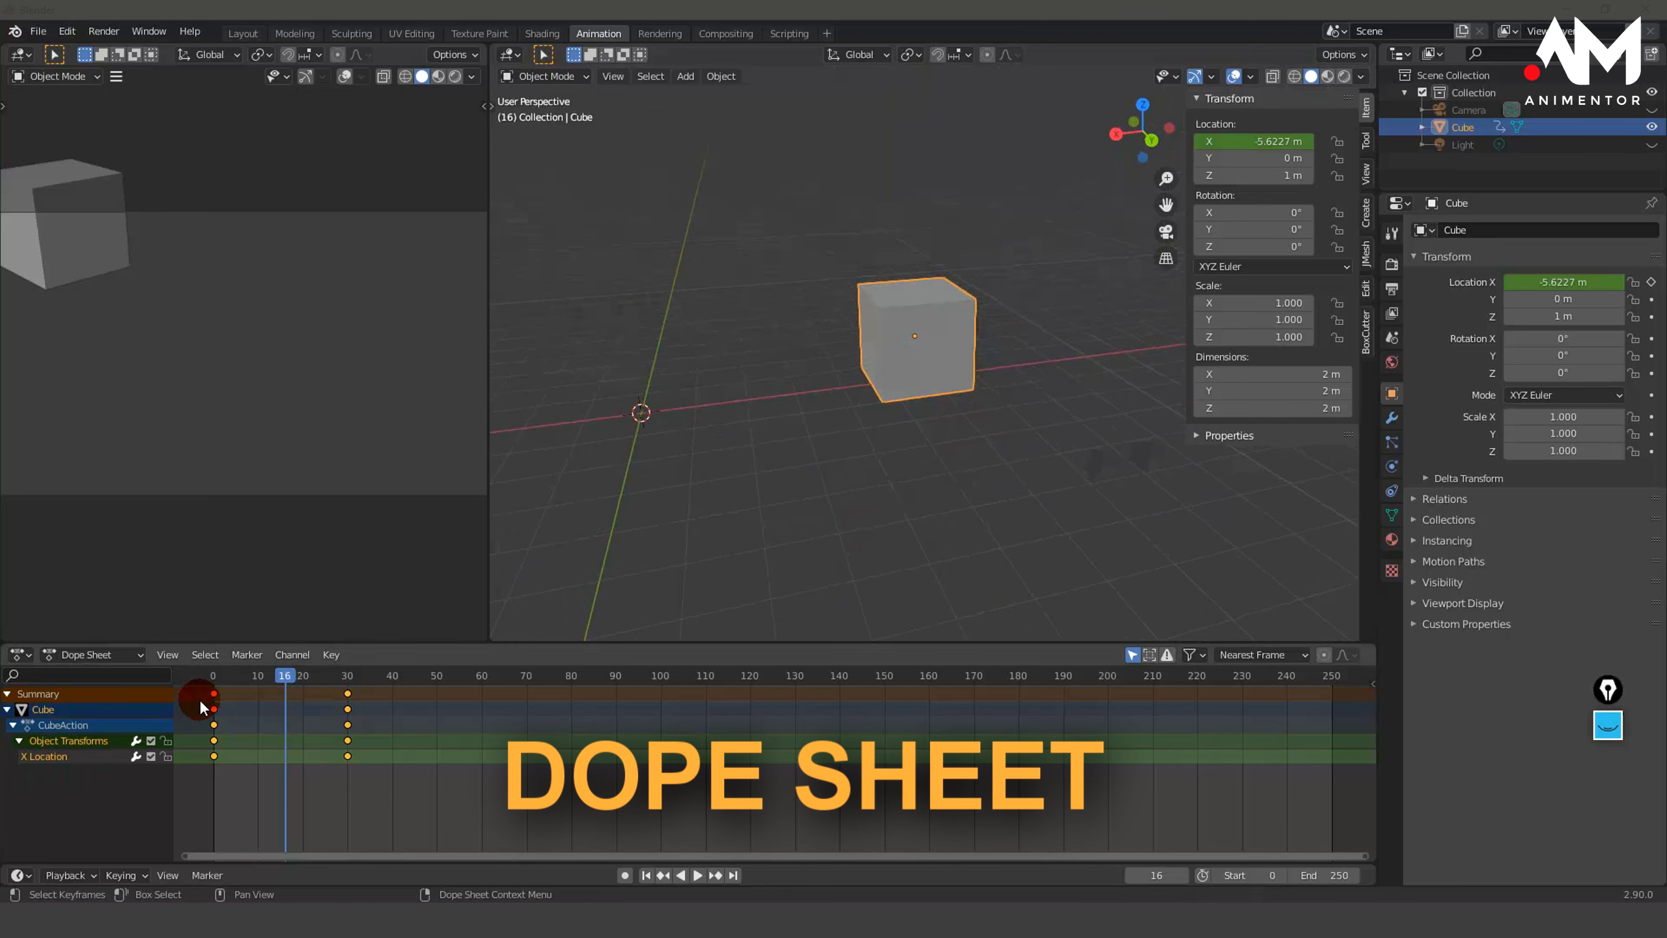
drag(275, 670, 211, 673)
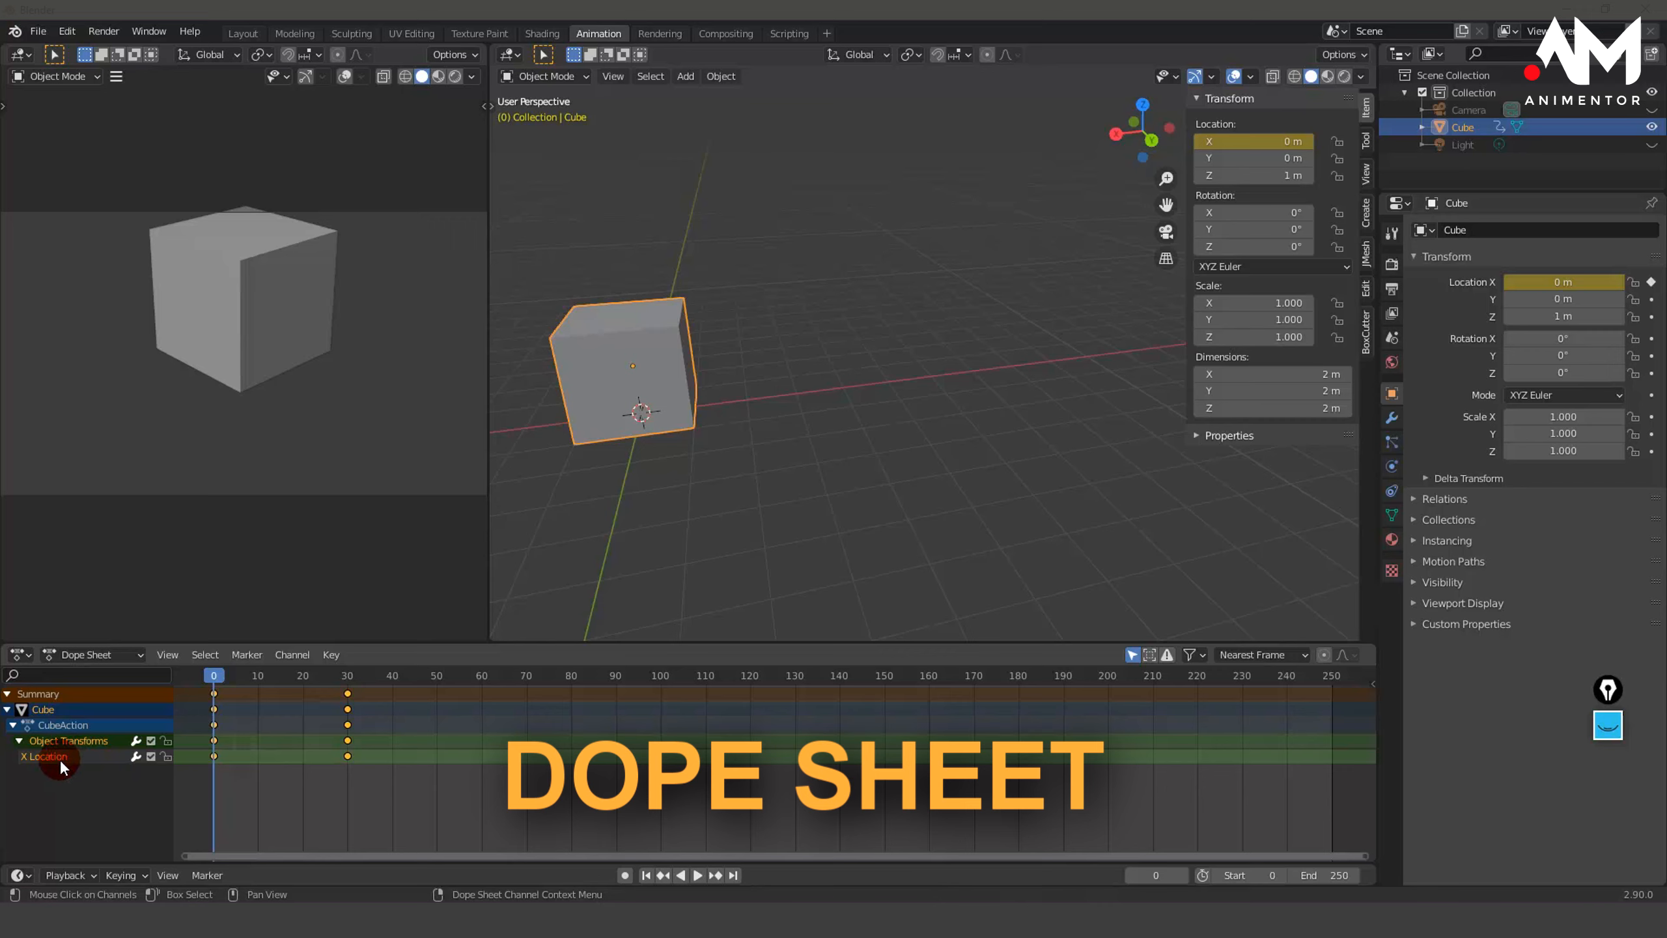
Select the X Location channel and the cube action's keyframe at frame 30 in the dope sheet
click(213, 756)
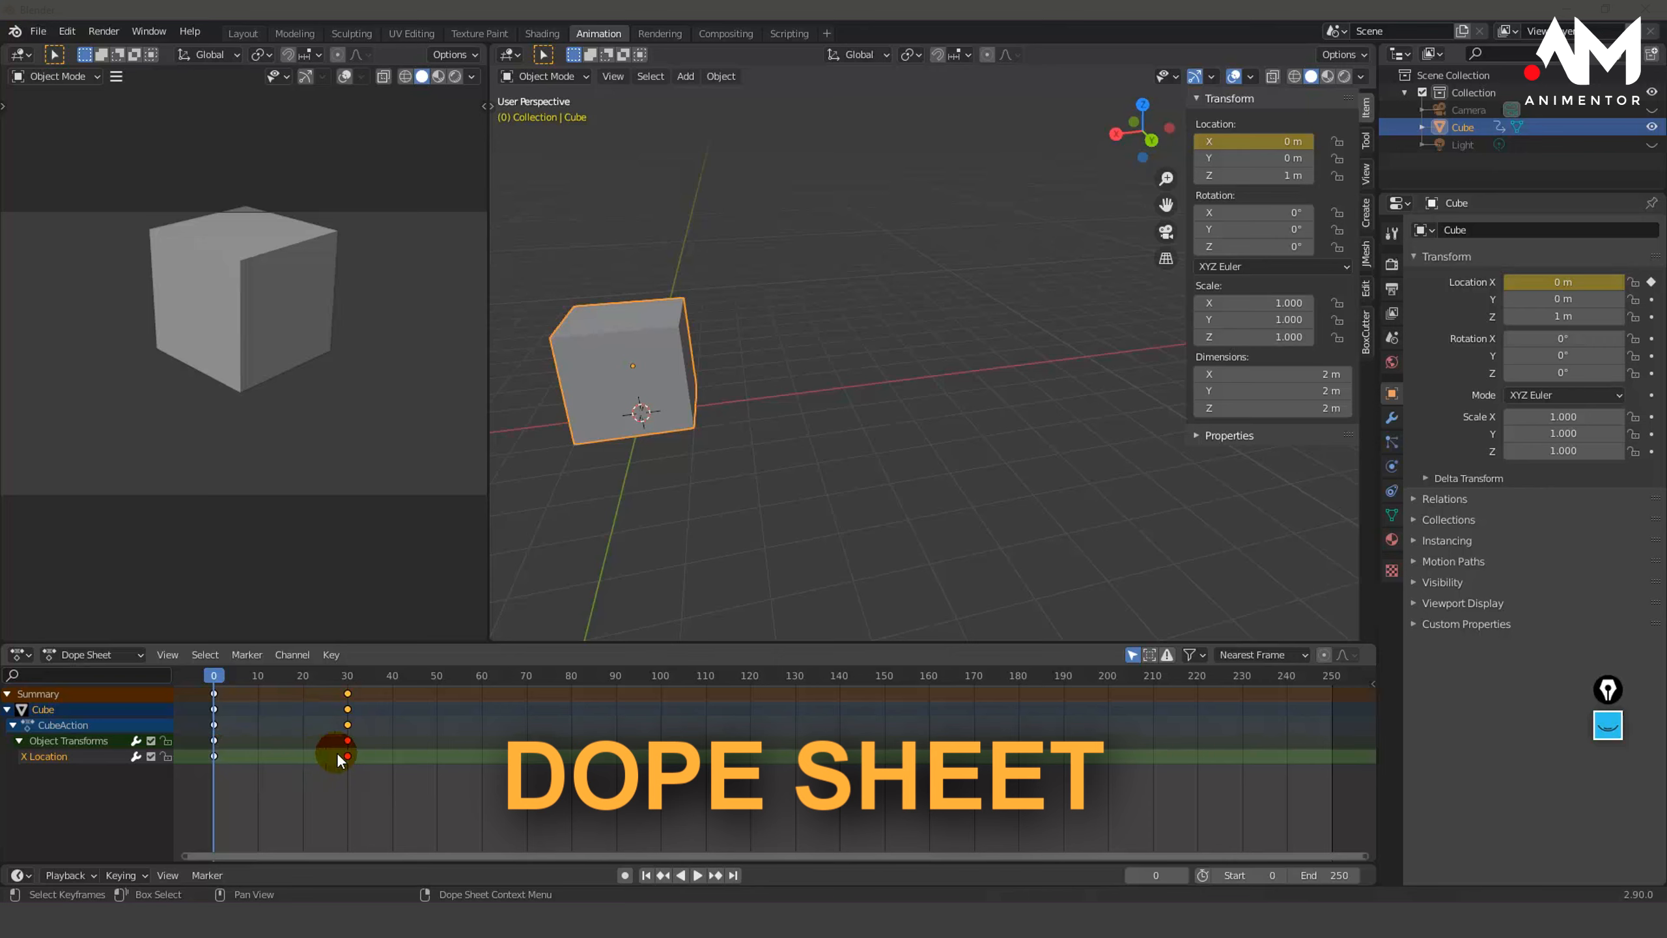
click(75, 756)
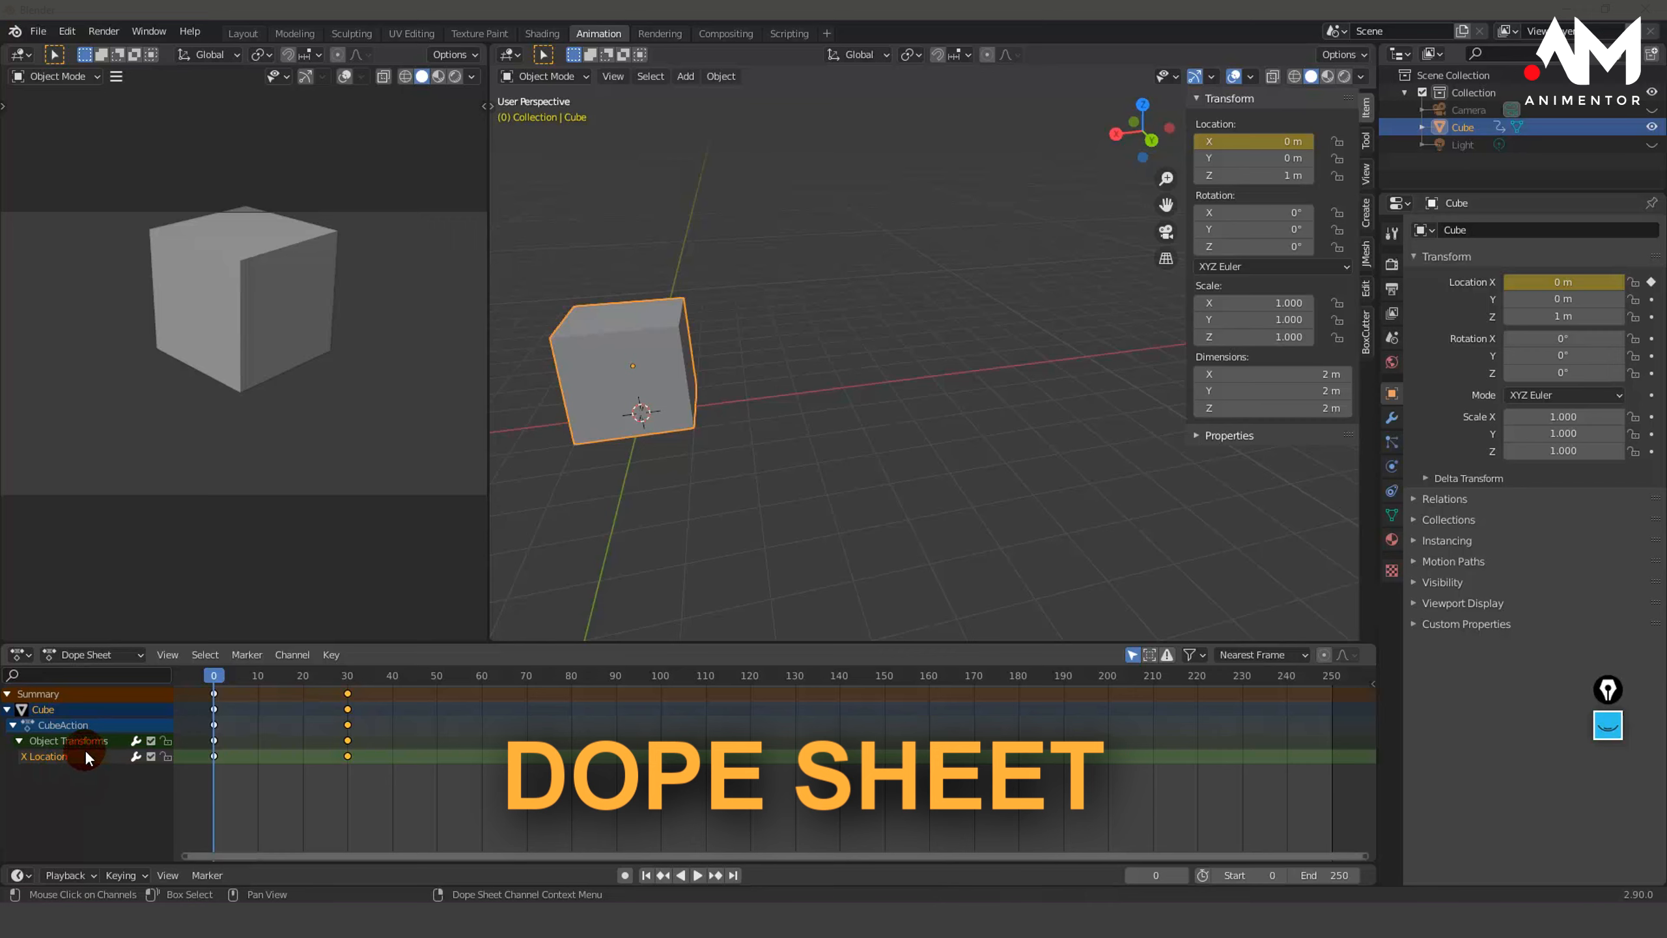
click(348, 723)
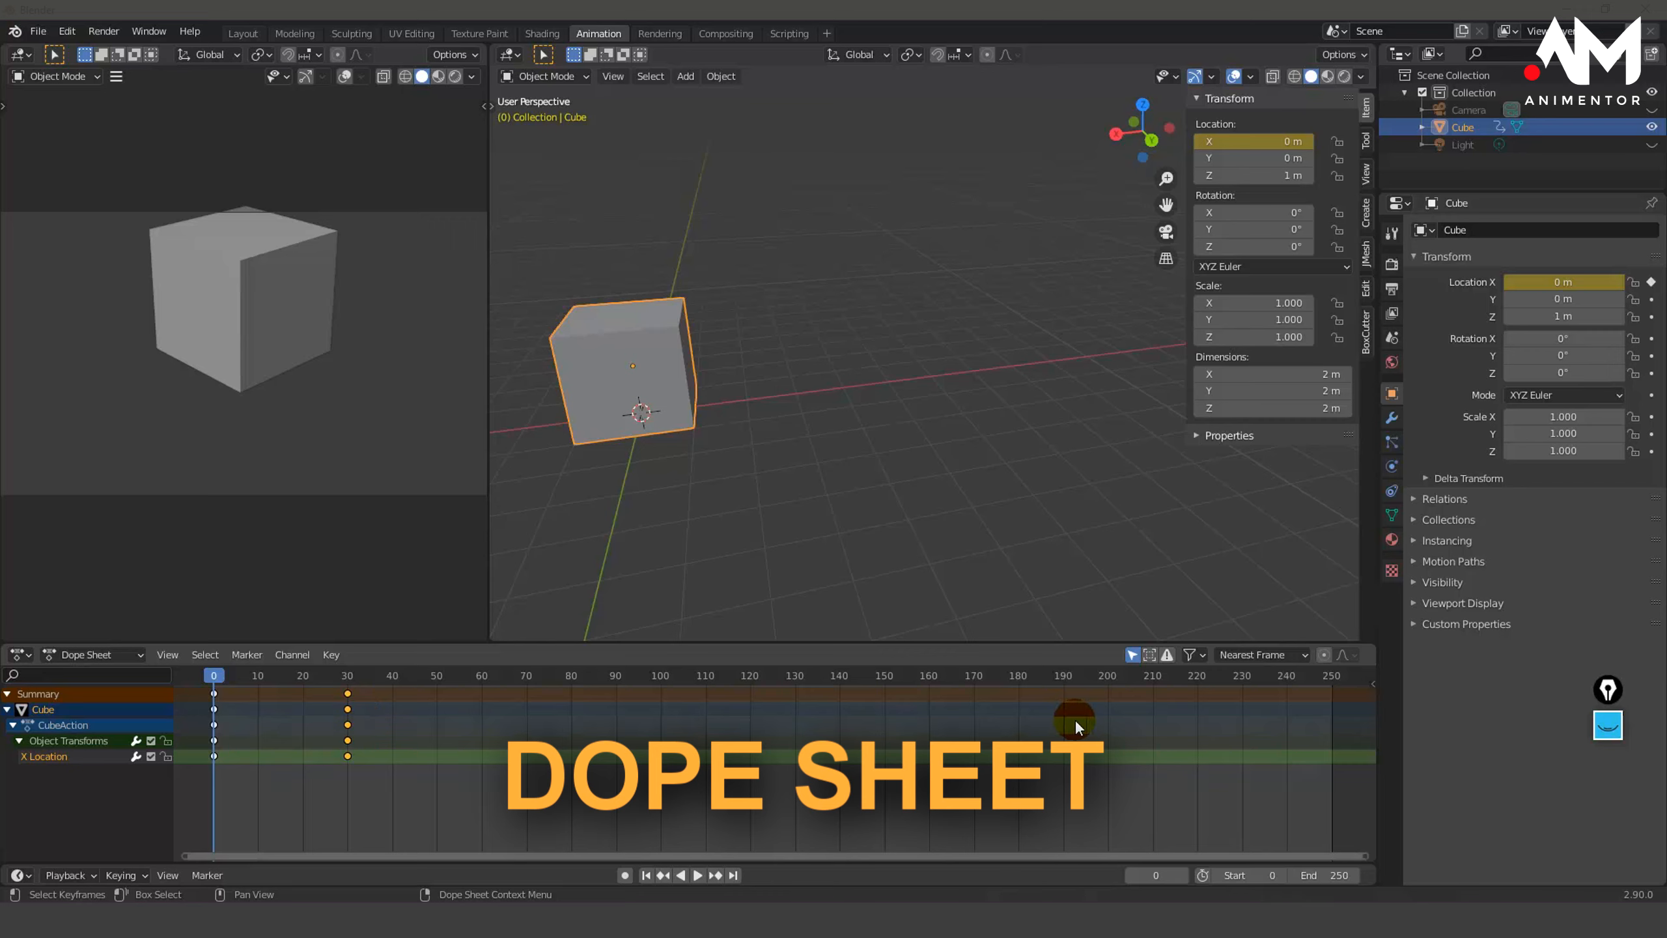
Change the camera-view 3D Viewport into a Graph Editor
click(21, 55)
click(27, 54)
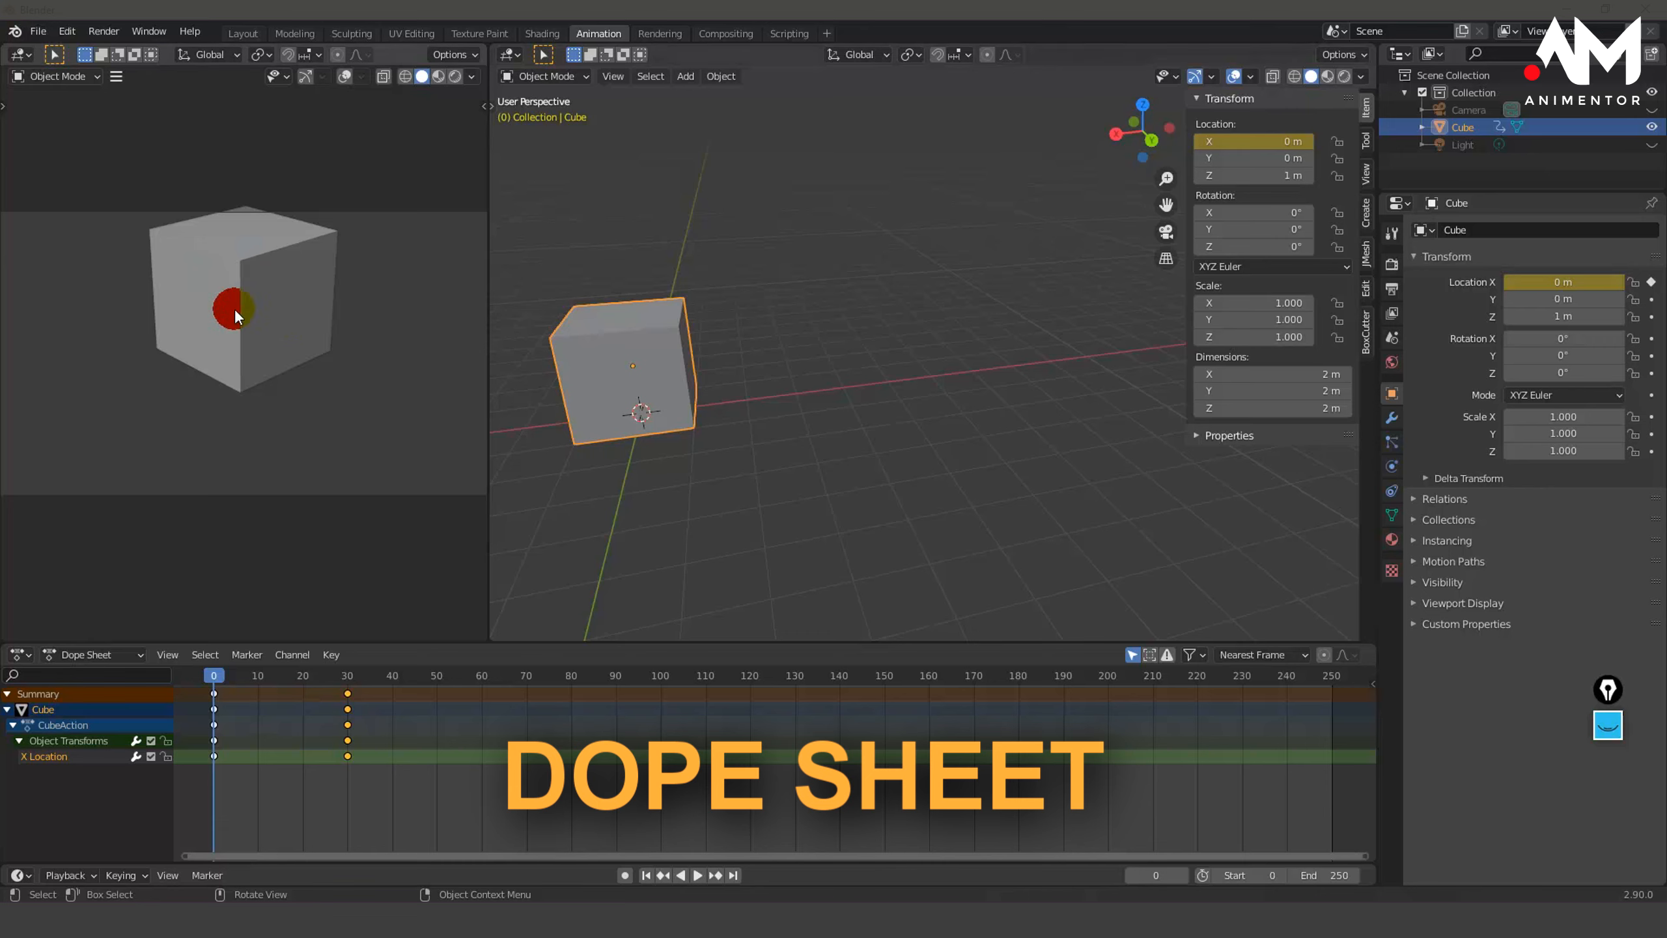
mouse_move(256, 297)
middle_down()
mouse_move(254, 325)
mouse_move(266, 310)
middle_up()
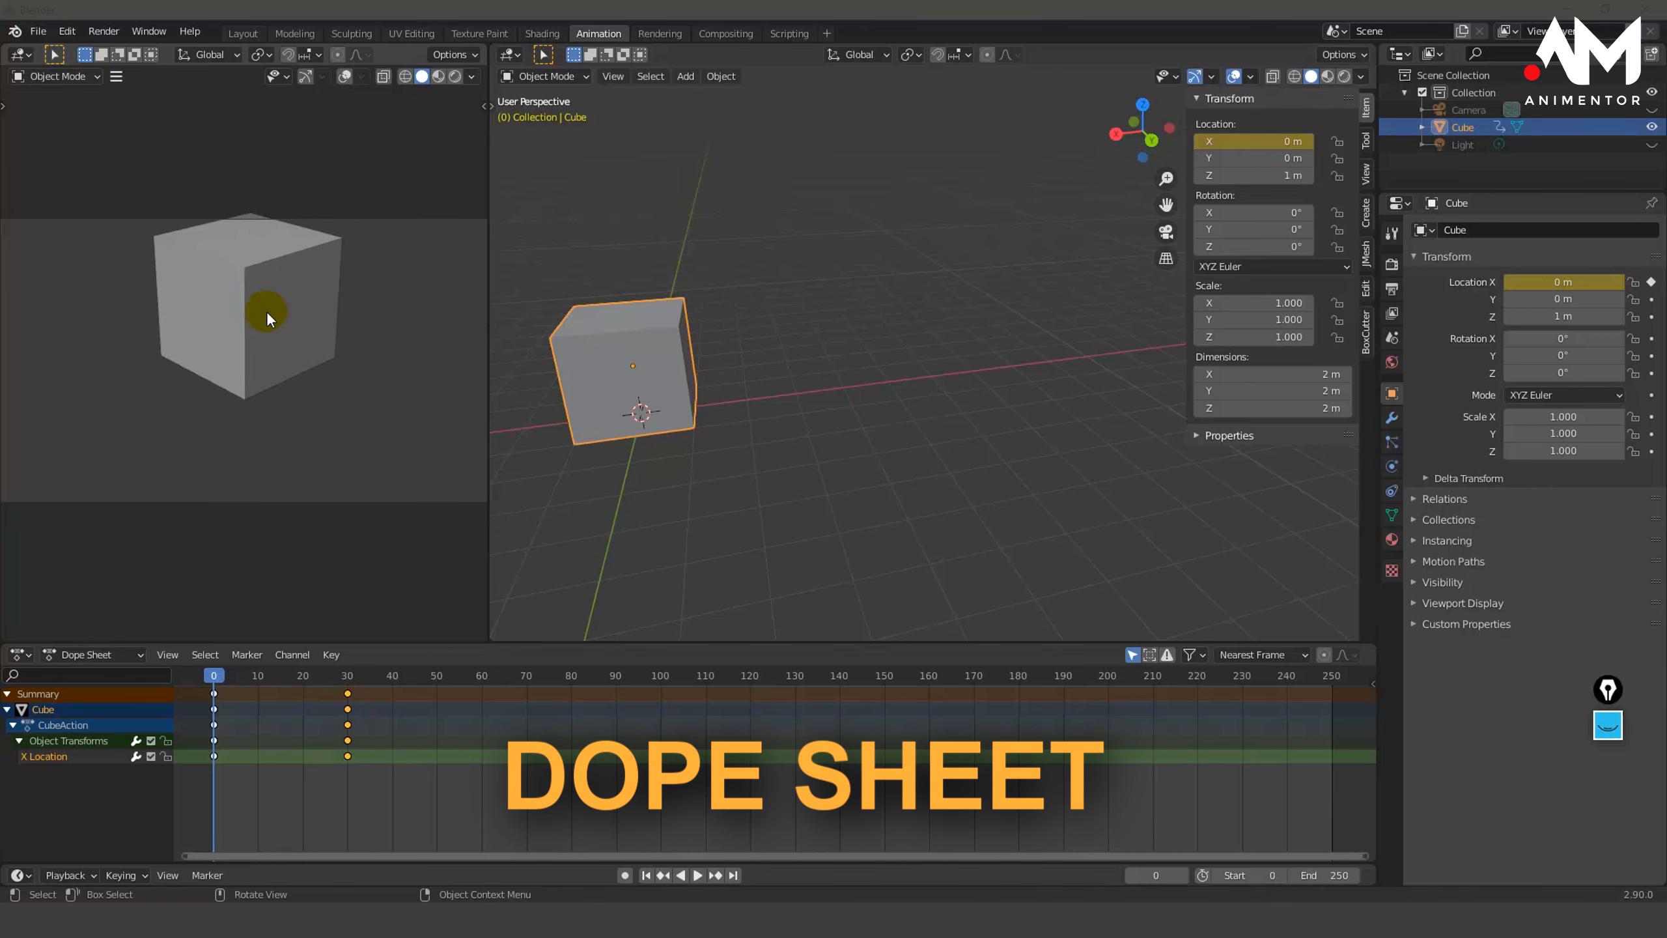
click(27, 52)
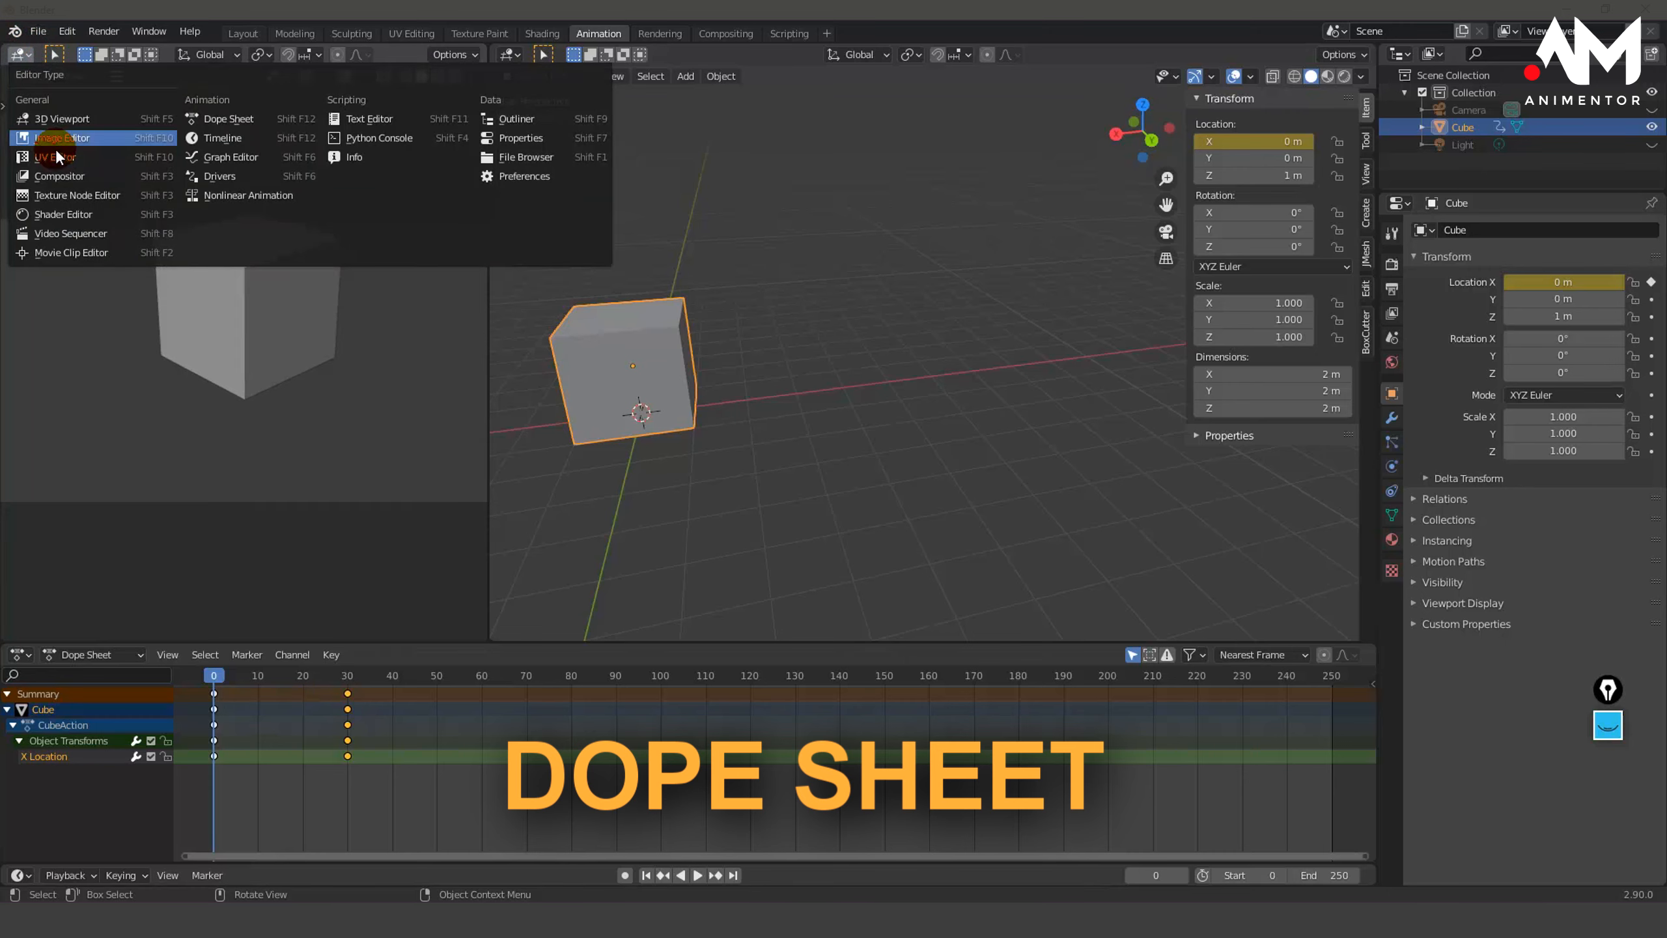
click(217, 156)
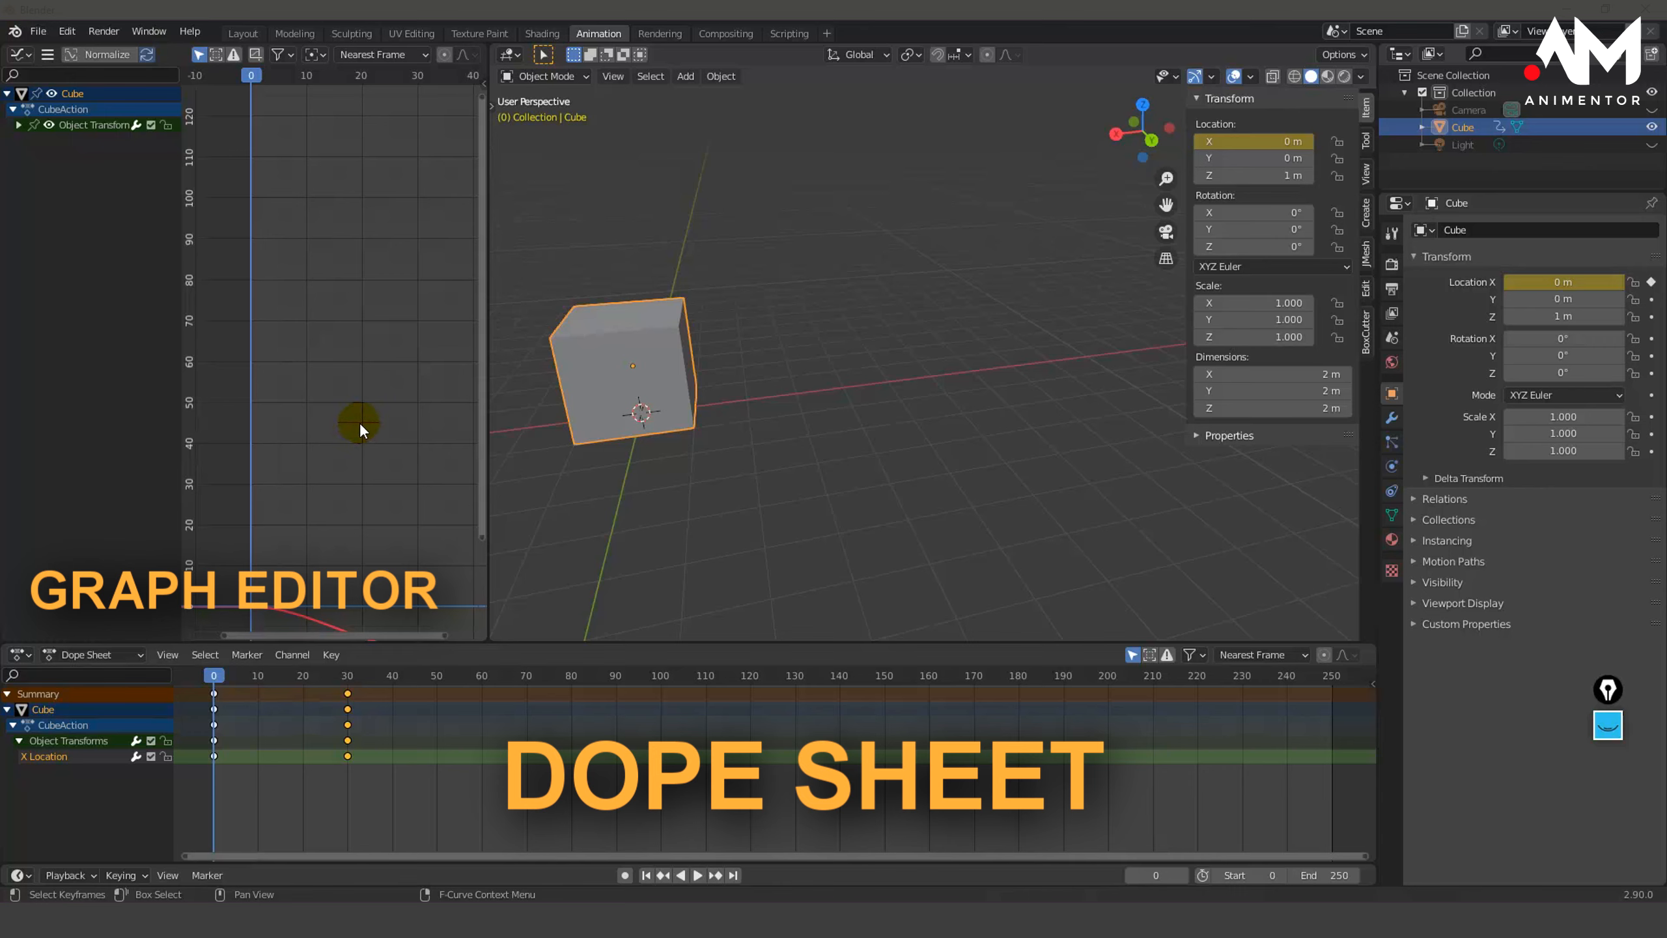
Select all keys of the cube's curve and frame them in the Graph Editor, and frame the keyframes in the dope sheet
click(335, 336)
key(a)
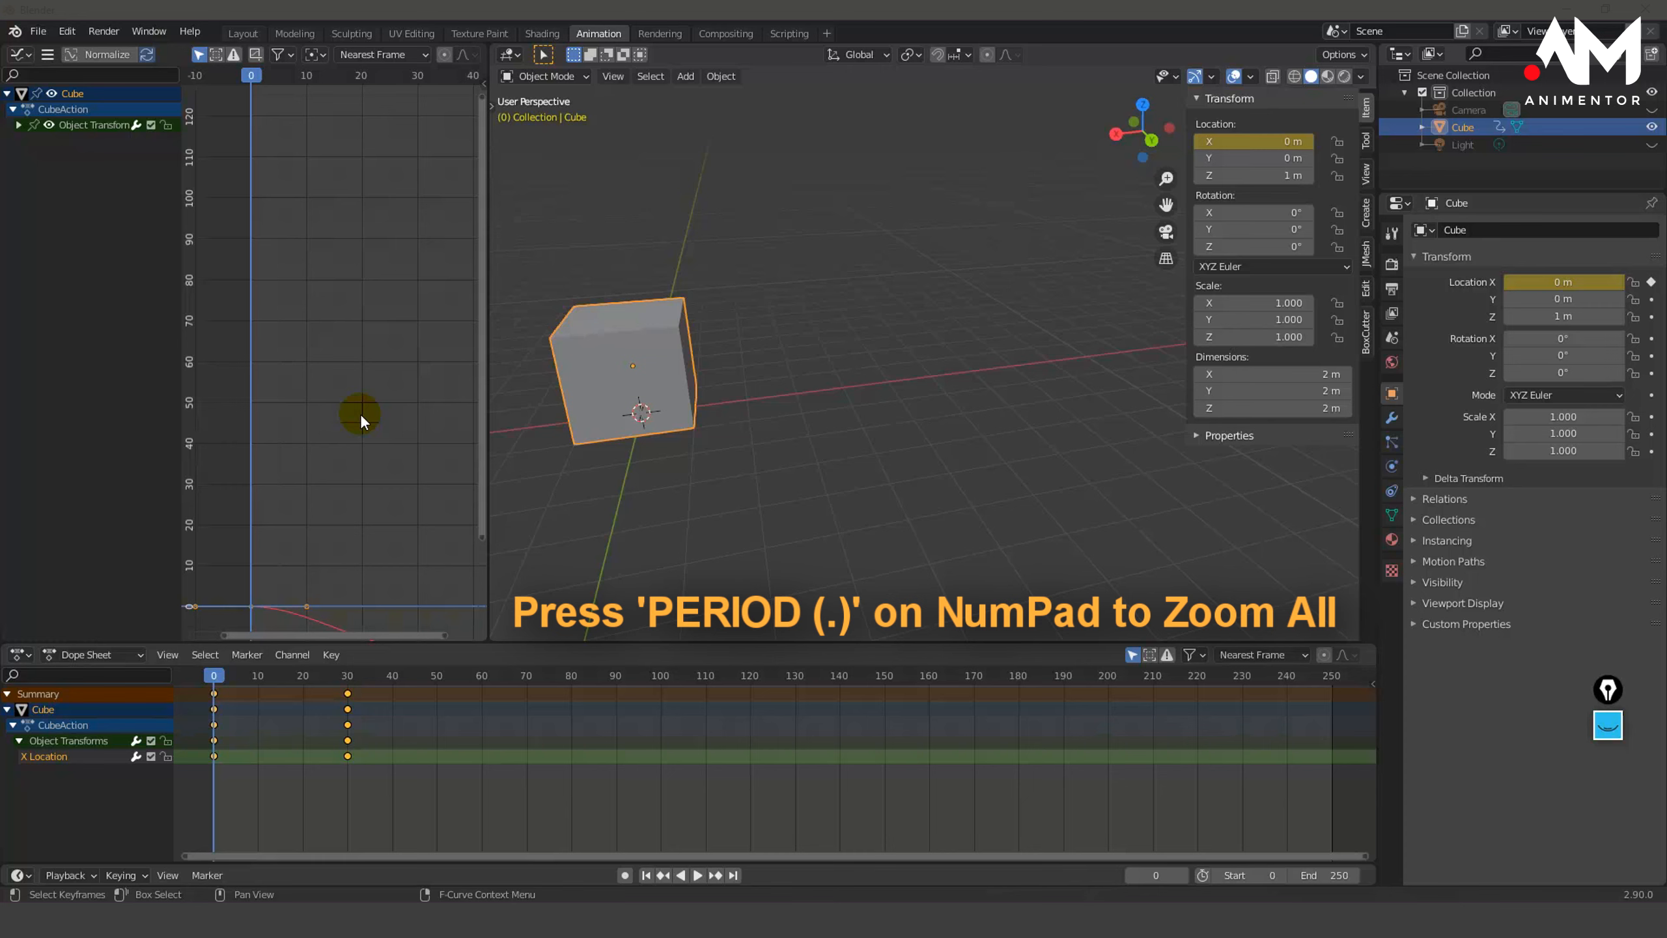
key(KP_Decimal)
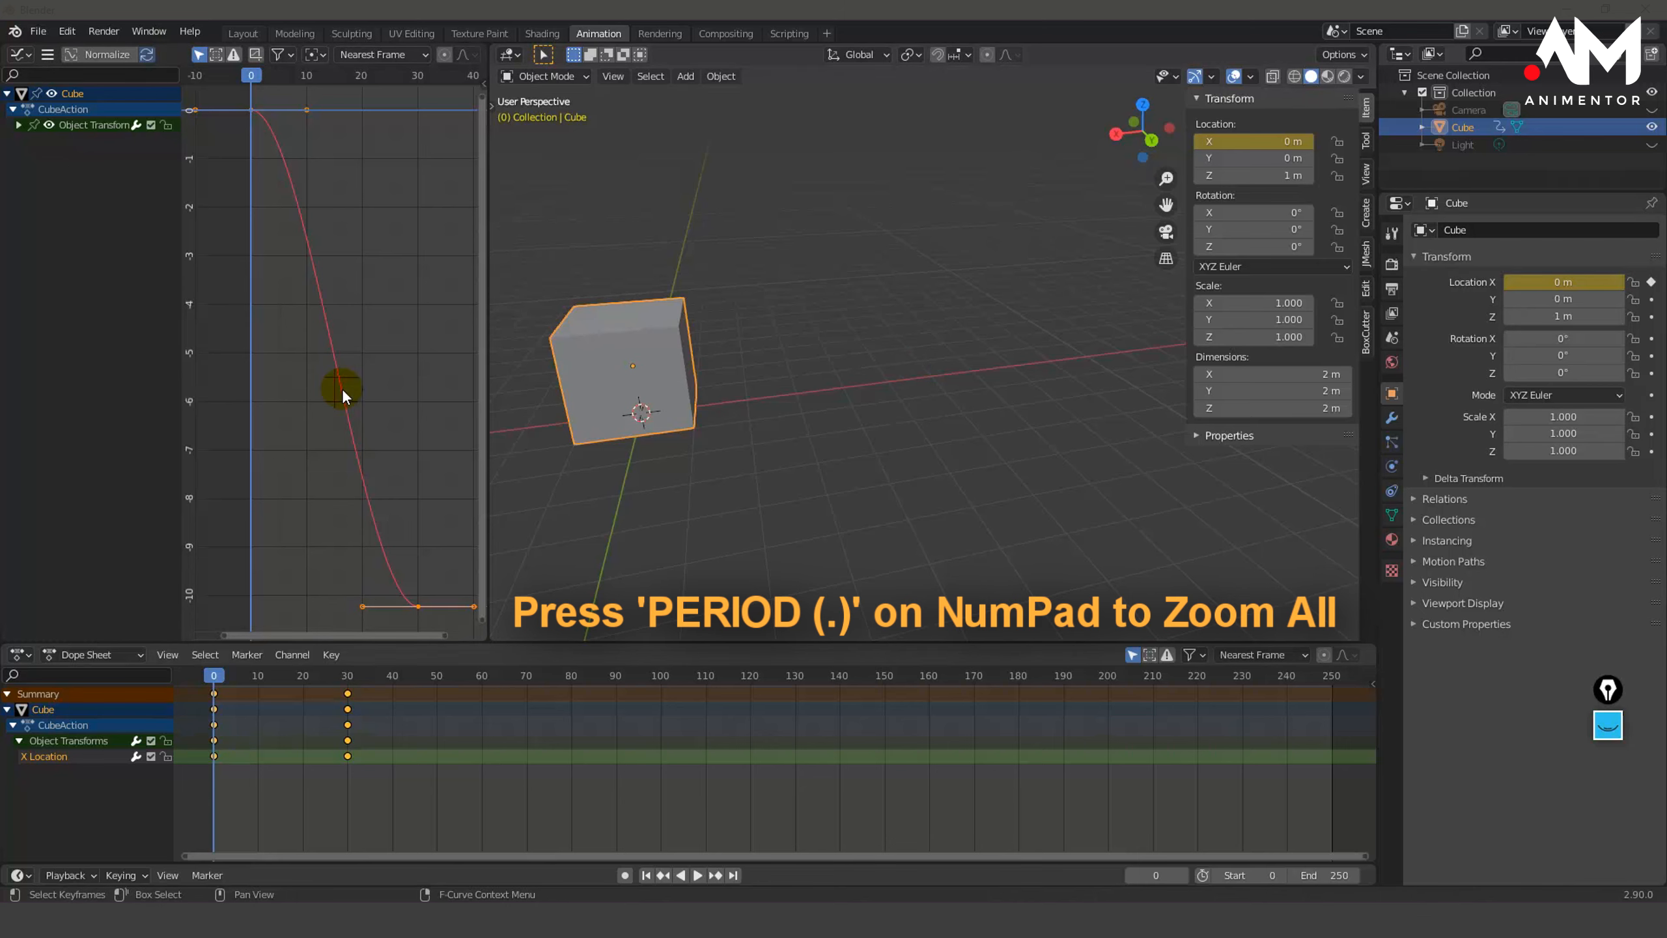
key(KP_Decimal)
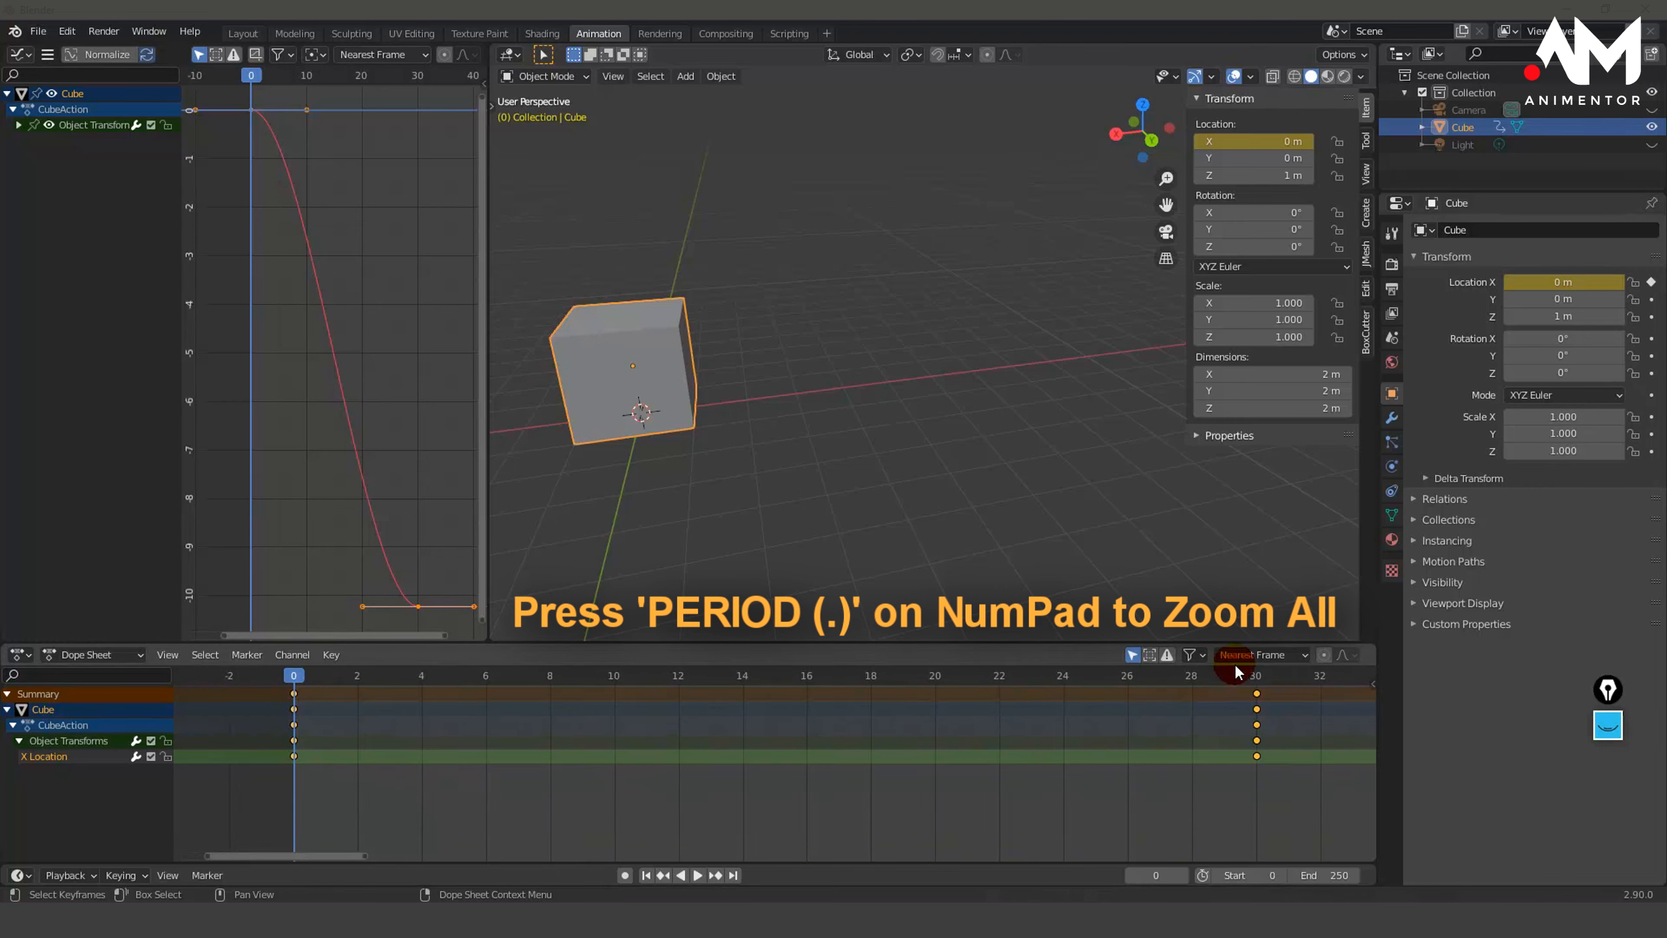
Zoom out the dope sheet to show more frames, and pan the dope sheet, Graph Editor and 3D Viewport
scroll(963, 743, down, 3)
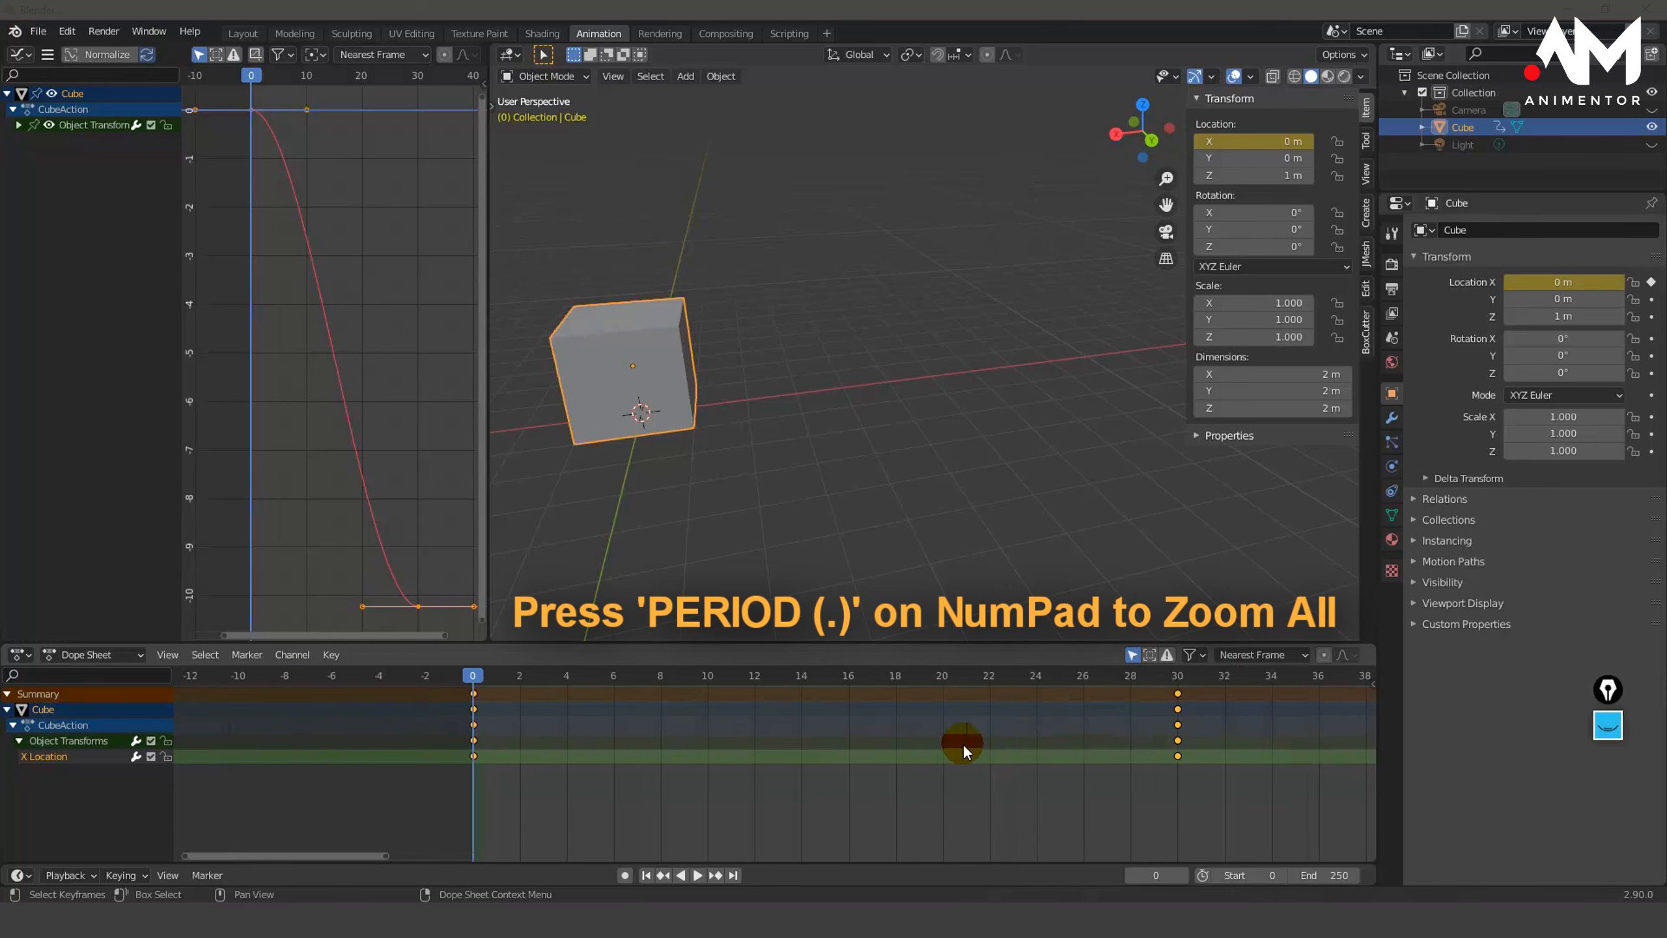
scroll(966, 734, down, 2)
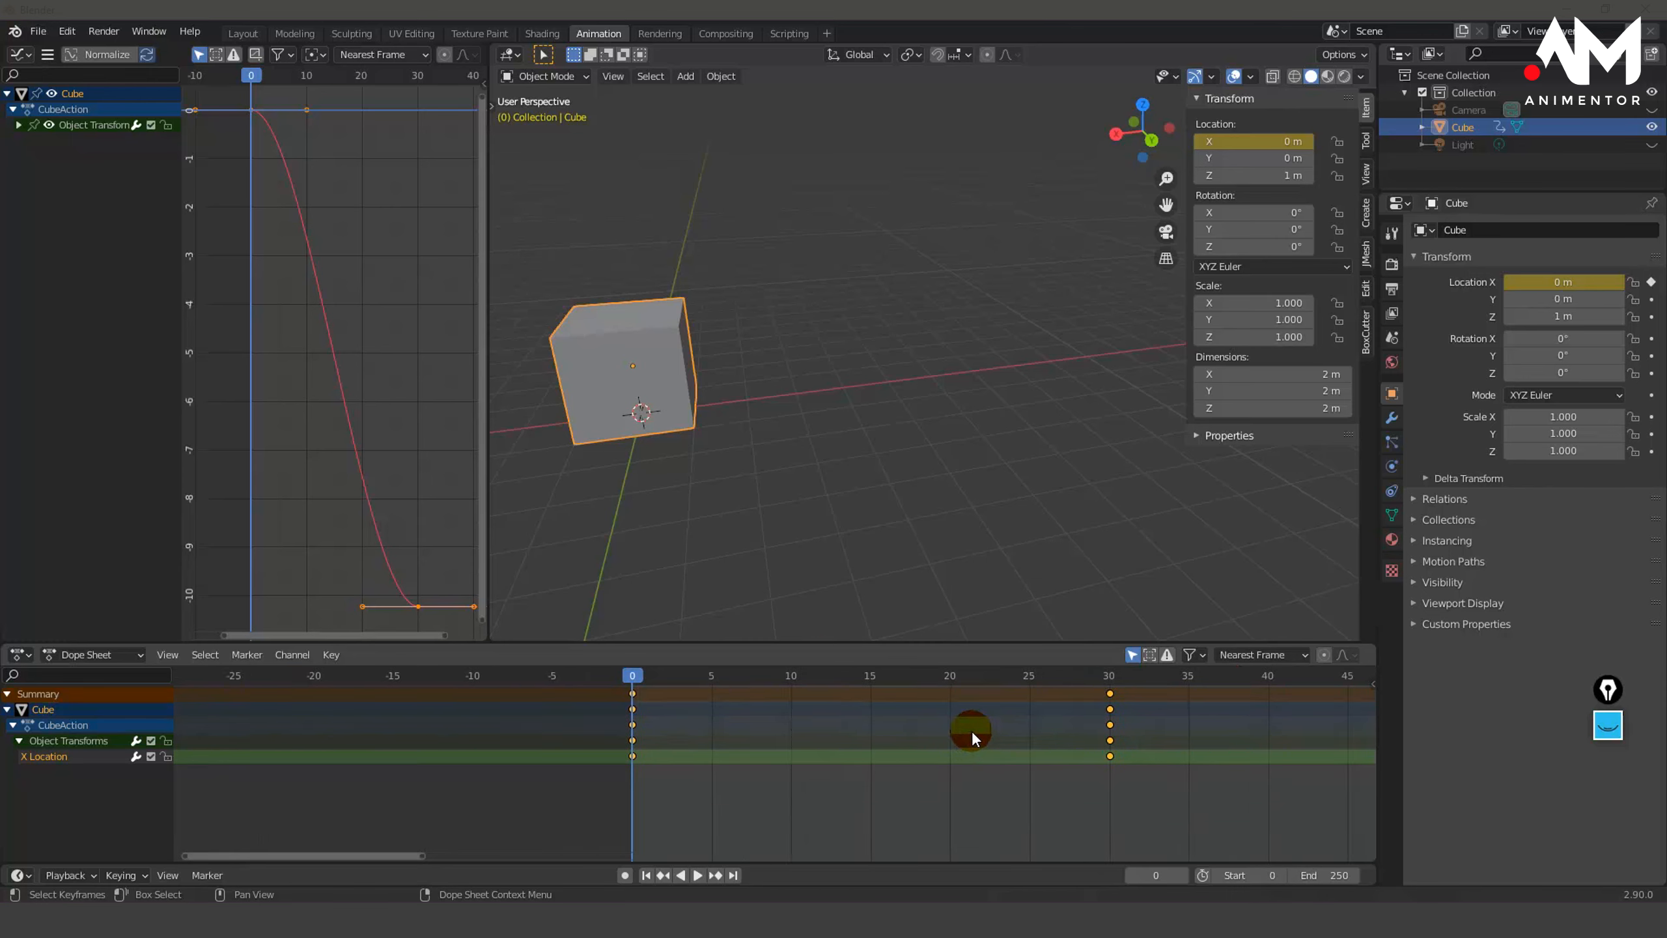
scroll(971, 733, down, 4)
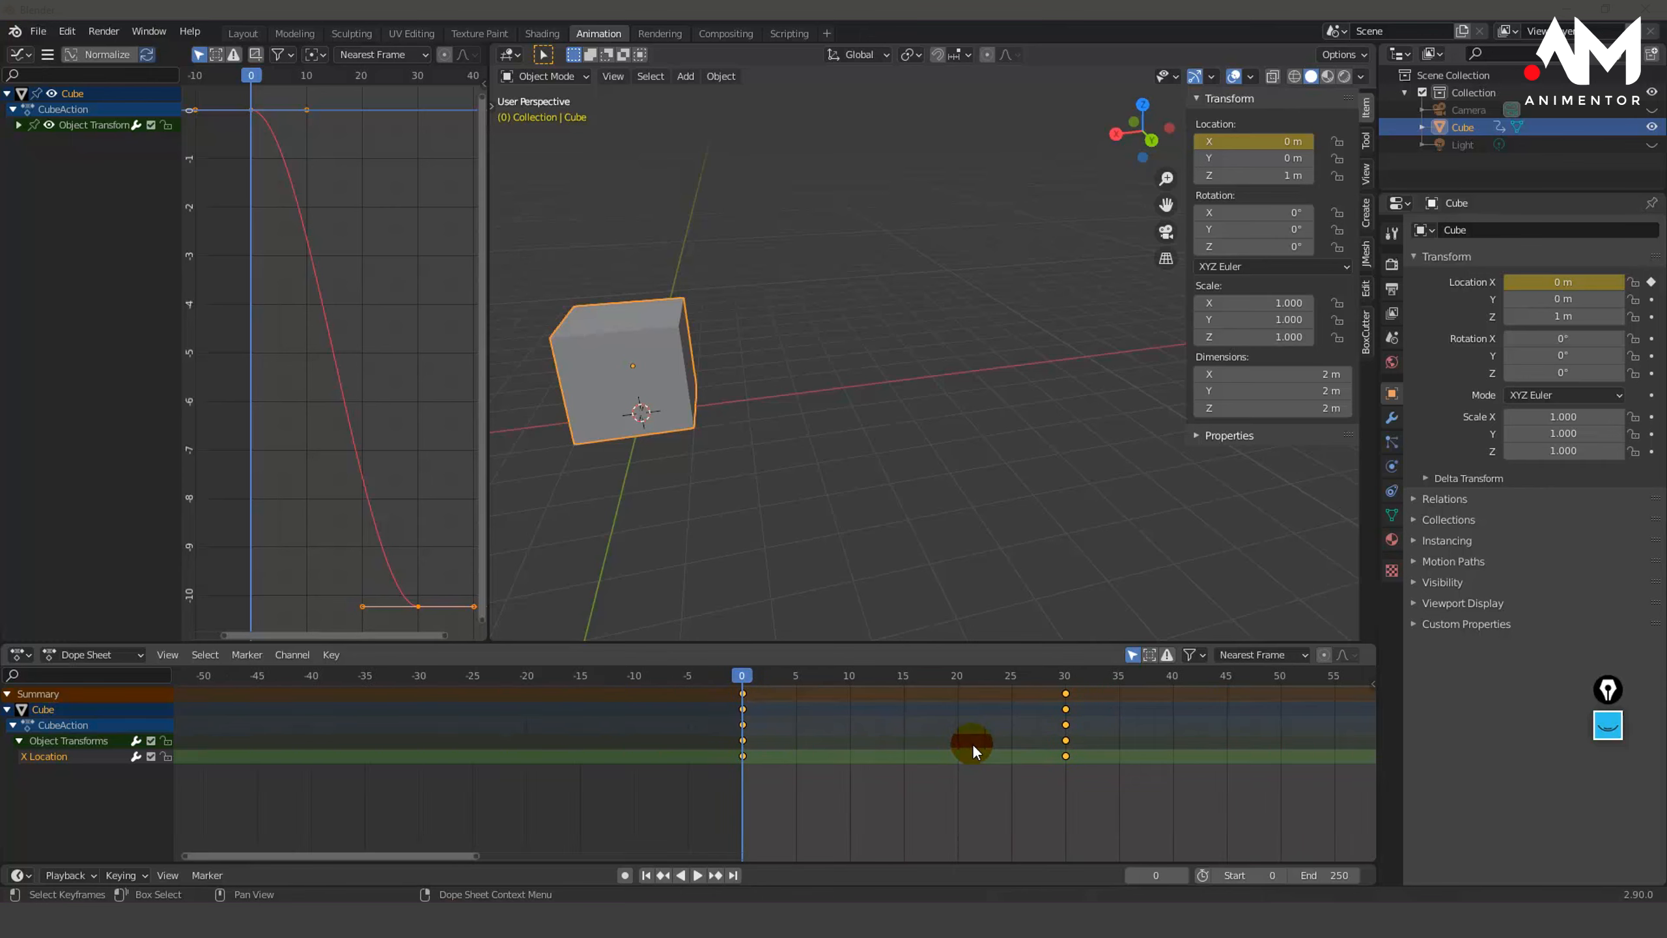
middle_drag(971, 743, 535, 744)
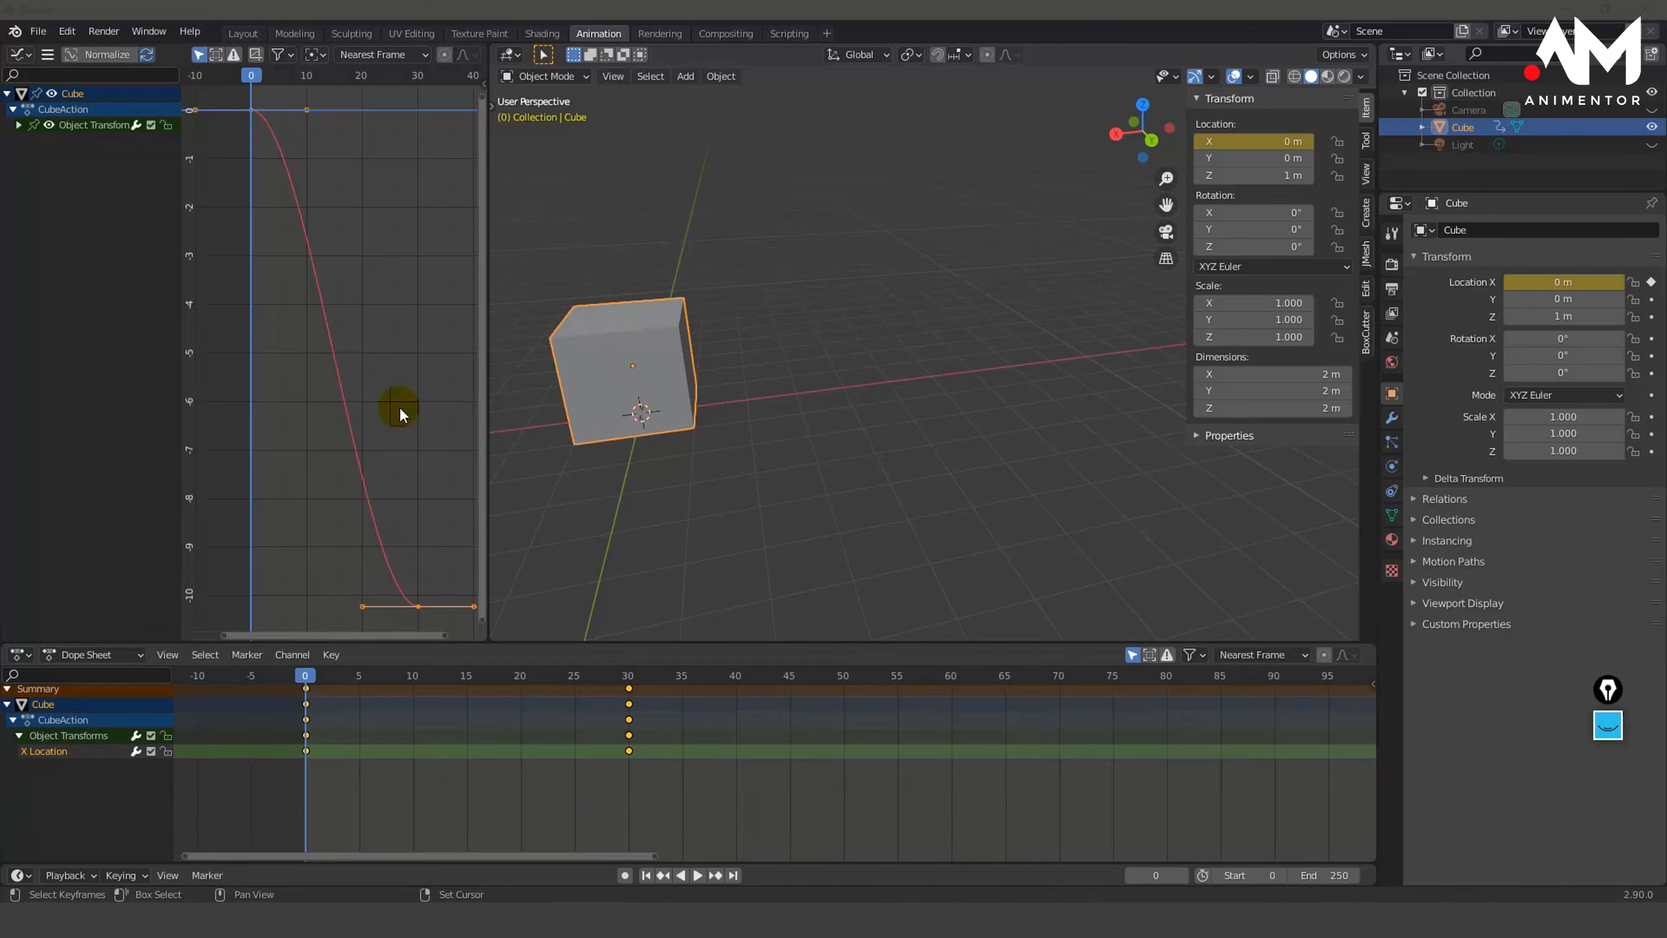
mouse_move(387, 391)
middle_down()
mouse_move(313, 390)
mouse_move(377, 394)
mouse_move(365, 373)
middle_up()
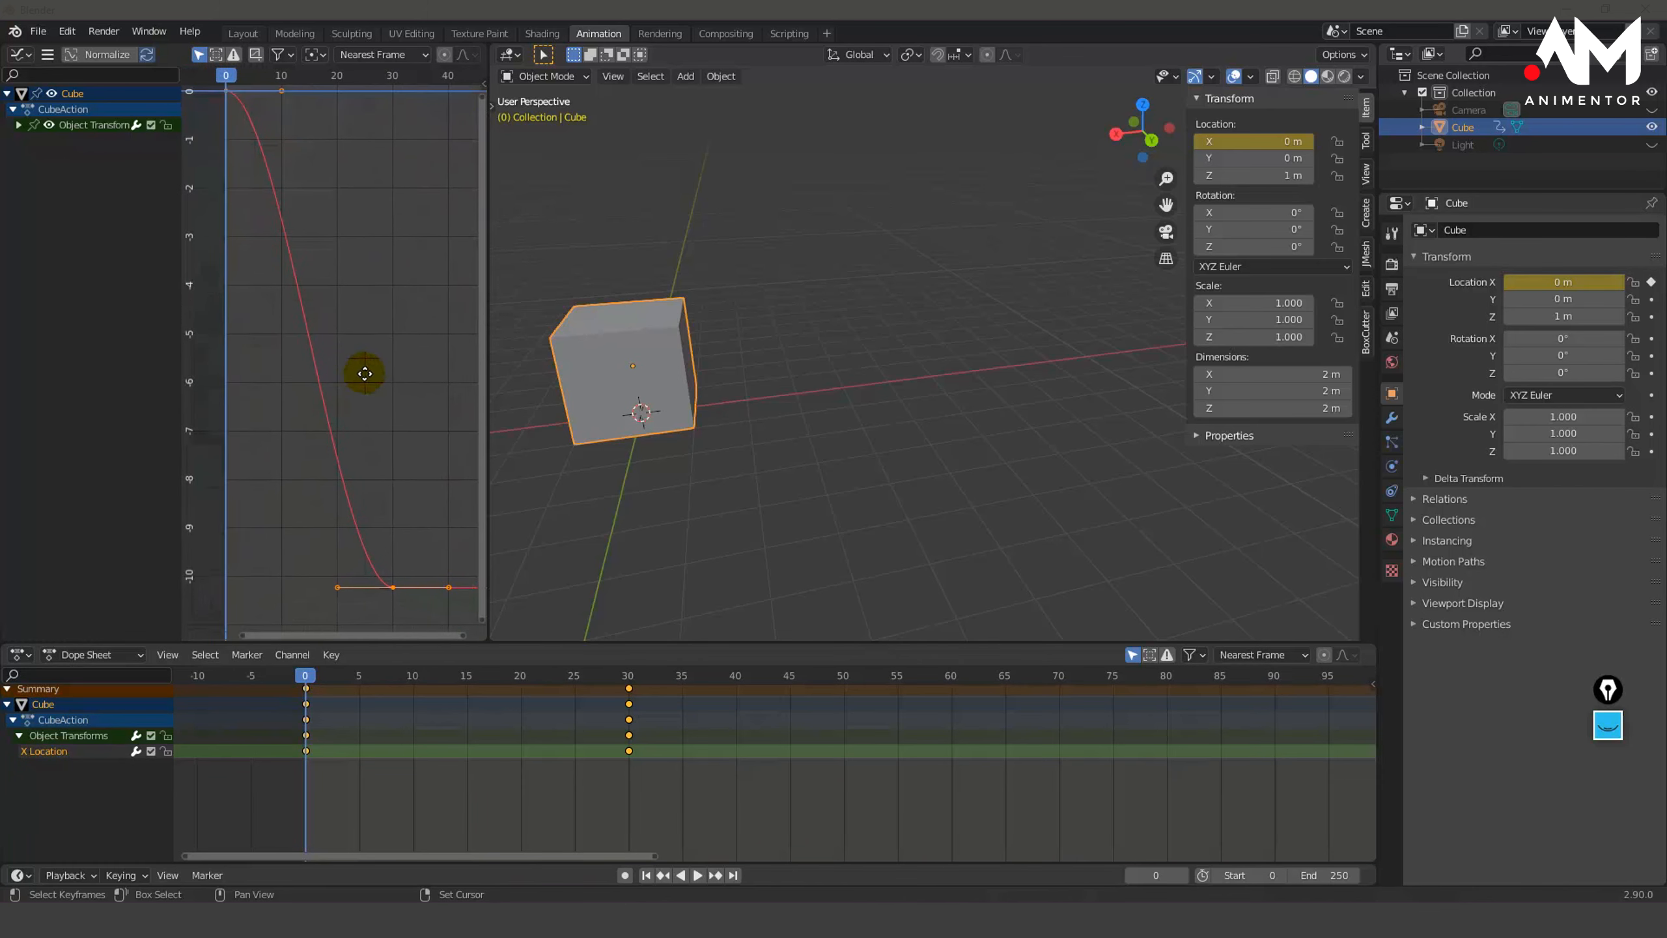
middle_drag(738, 329, 677, 333)
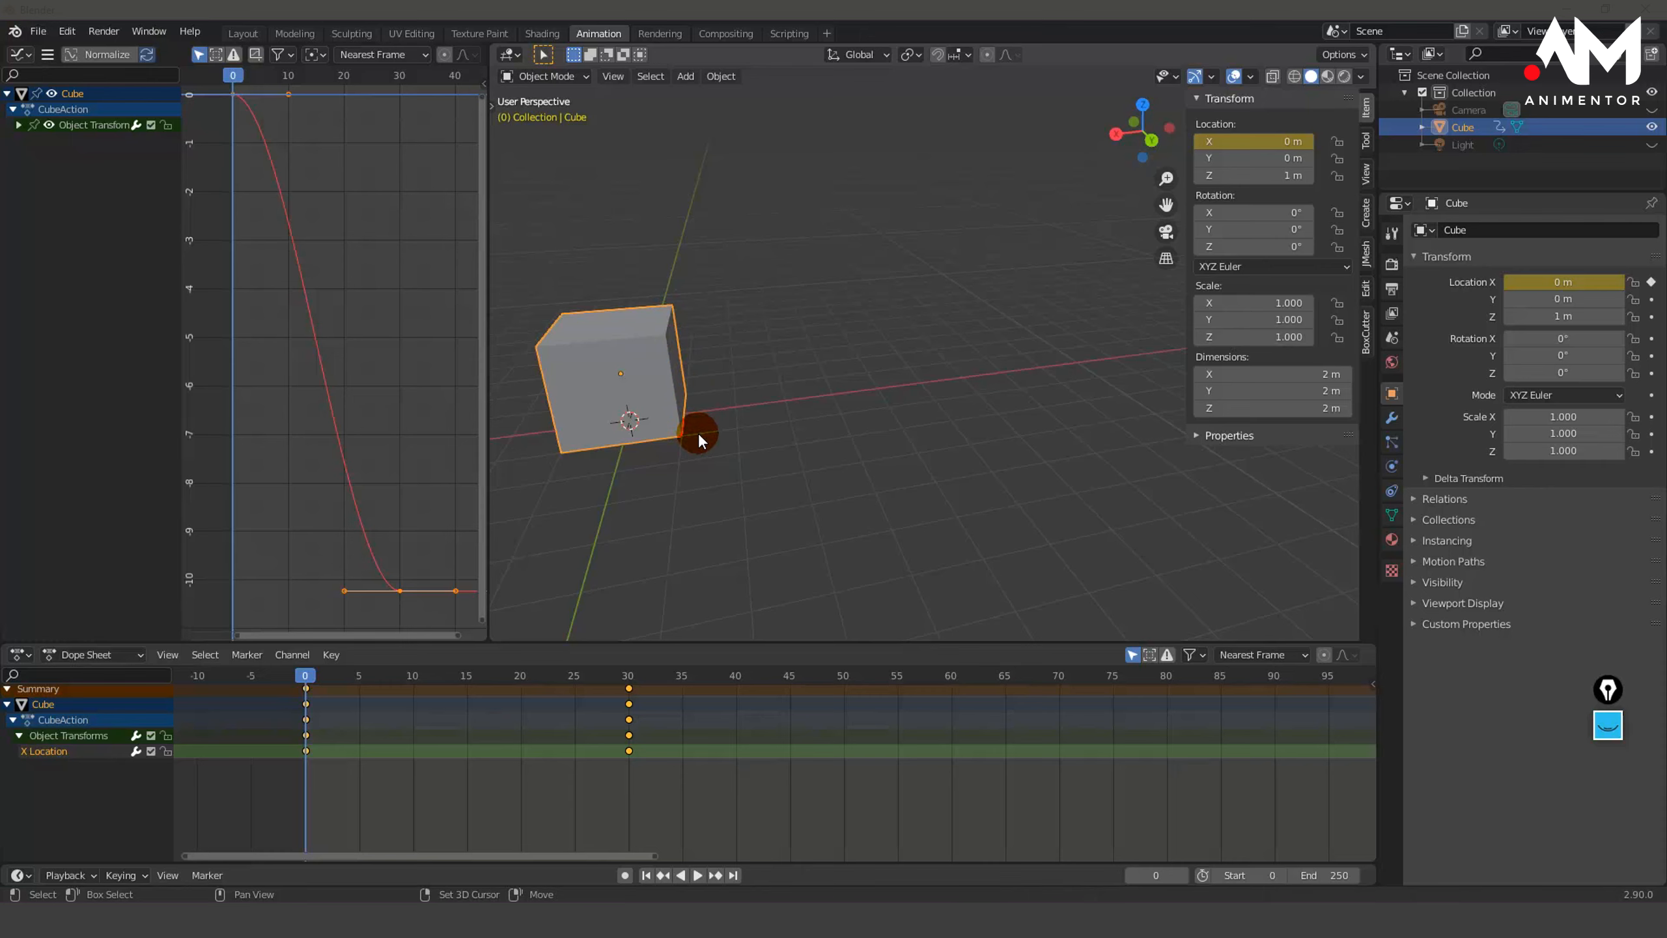
mouse_move(398, 361)
middle_down()
mouse_move(368, 354)
mouse_move(391, 361)
mouse_move(395, 393)
middle_up()
middle_drag(477, 736, 503, 816)
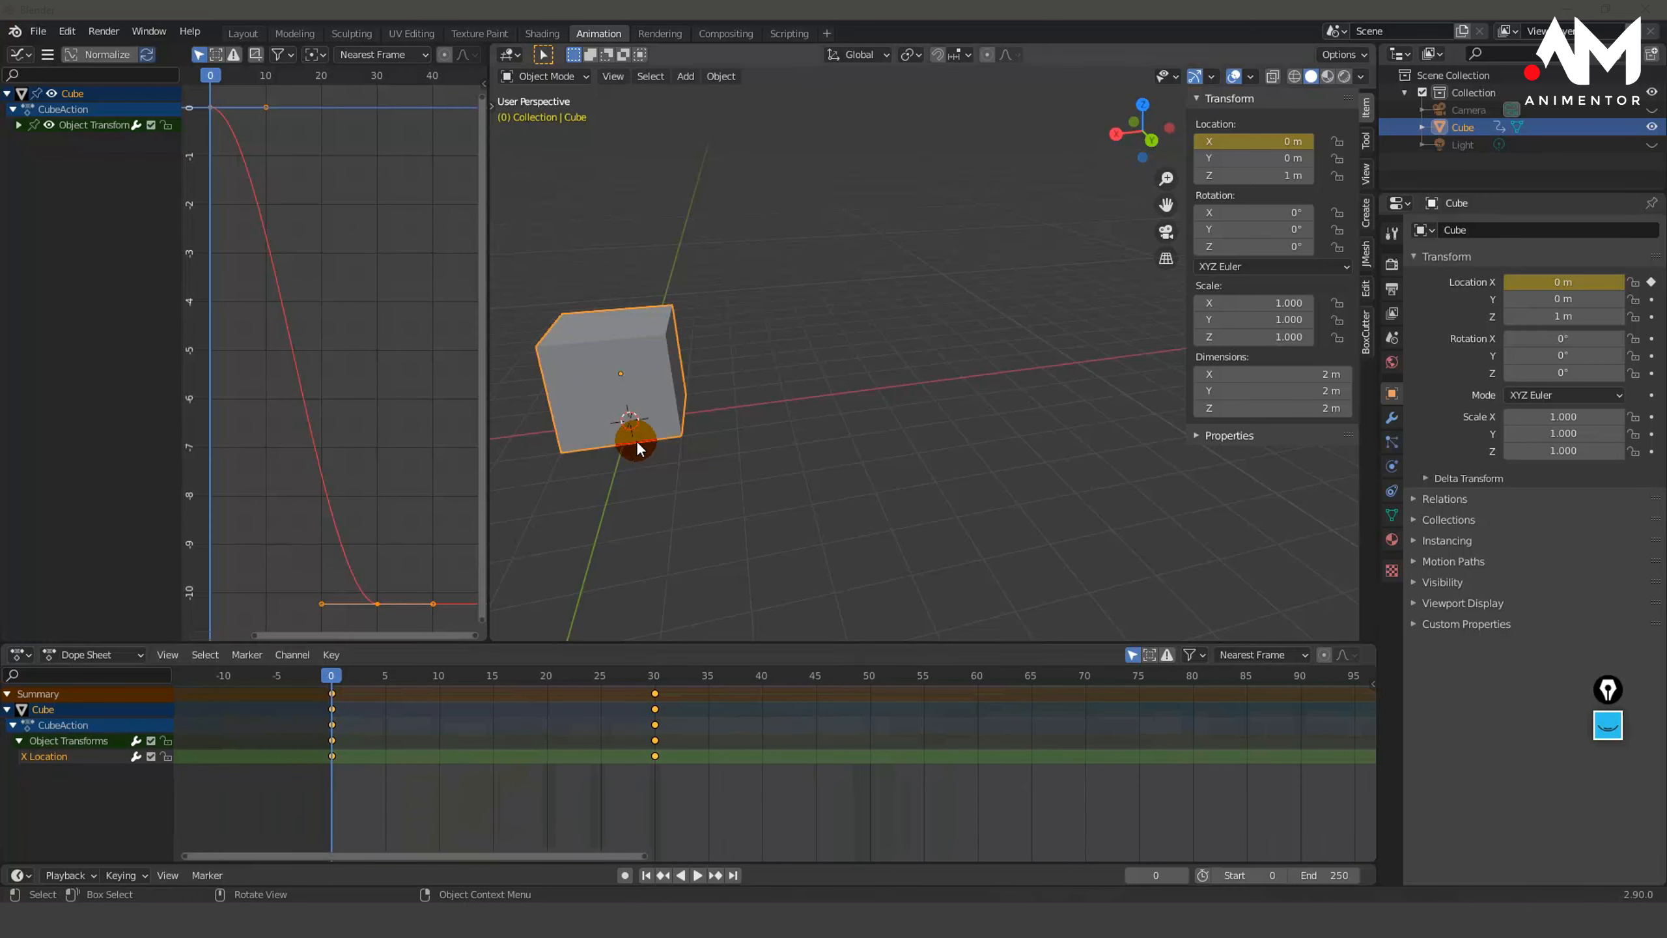
shift+middle_drag(636, 441, 701, 455)
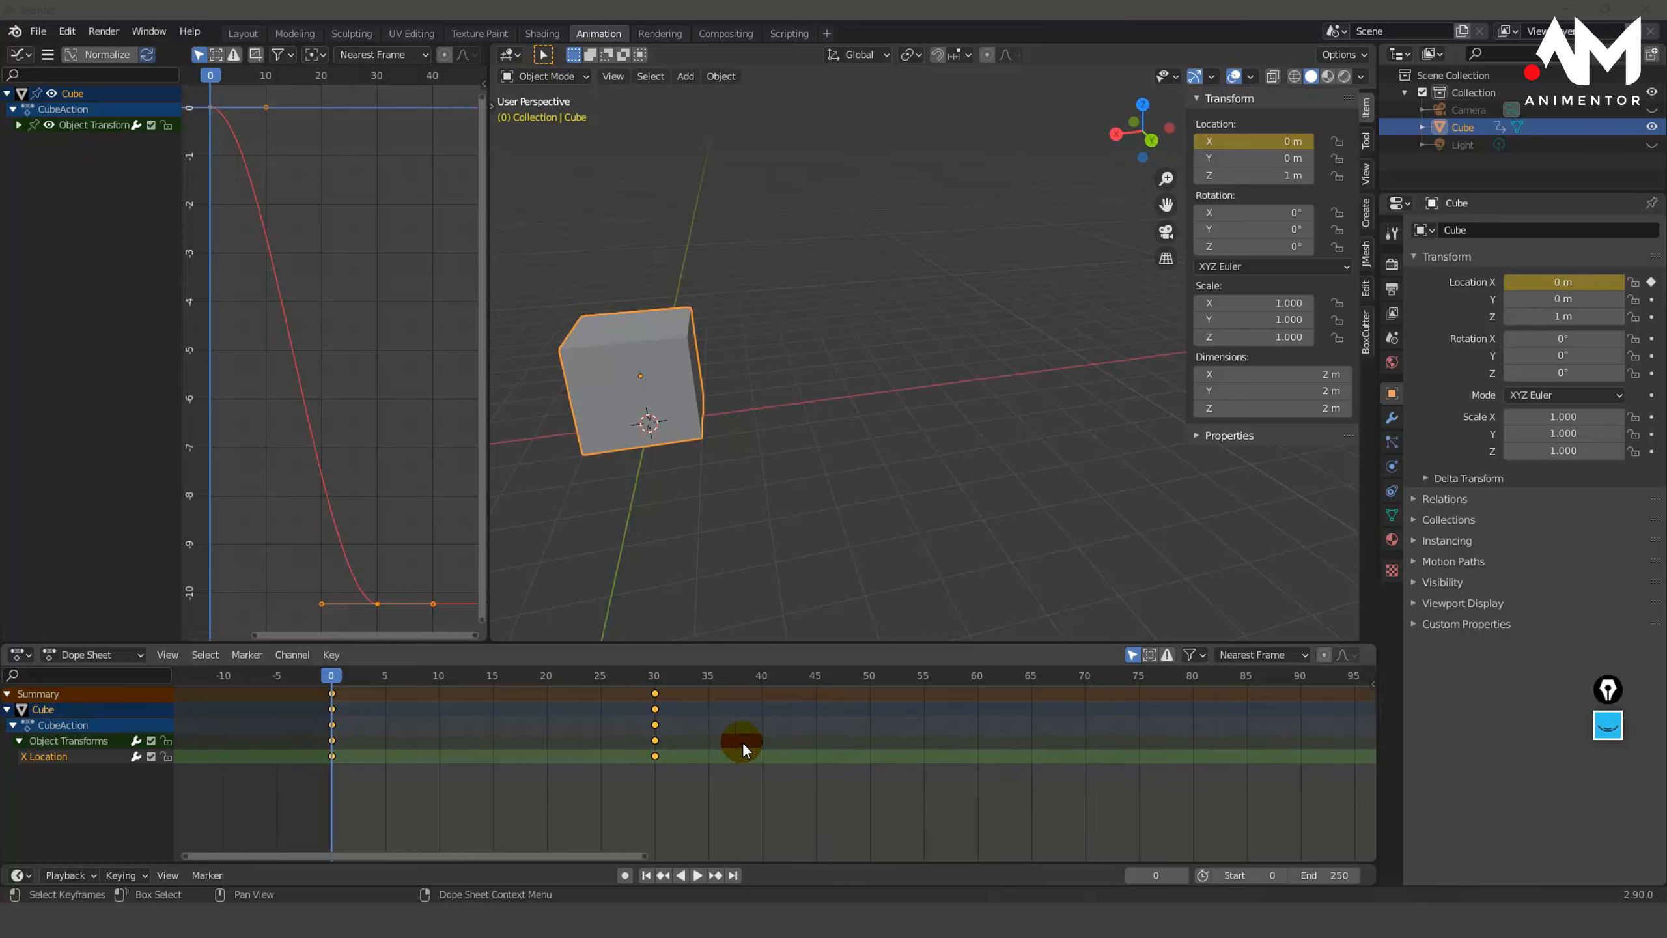
Zoom in and out in the dope sheet, Graph Editor and 3D Viewport to inspect the cube and its keyframes
scroll(742, 741, up, 2)
scroll(744, 740, down, 3)
scroll(746, 739, down, 1)
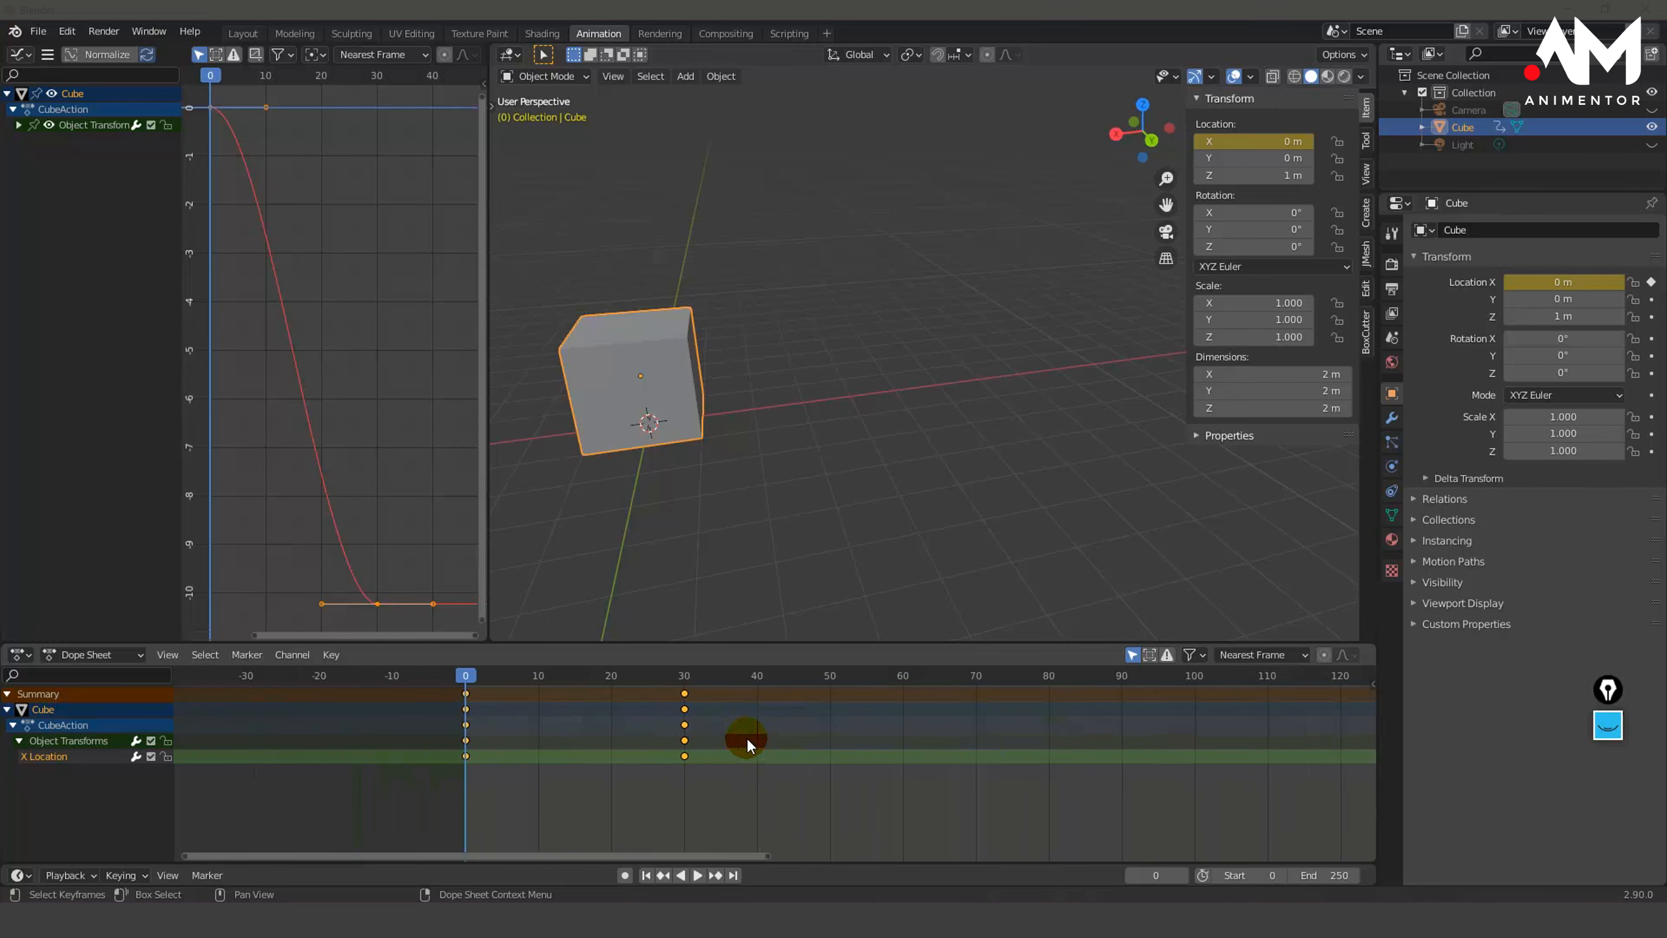
scroll(746, 737, up, 2)
scroll(749, 735, down, 2)
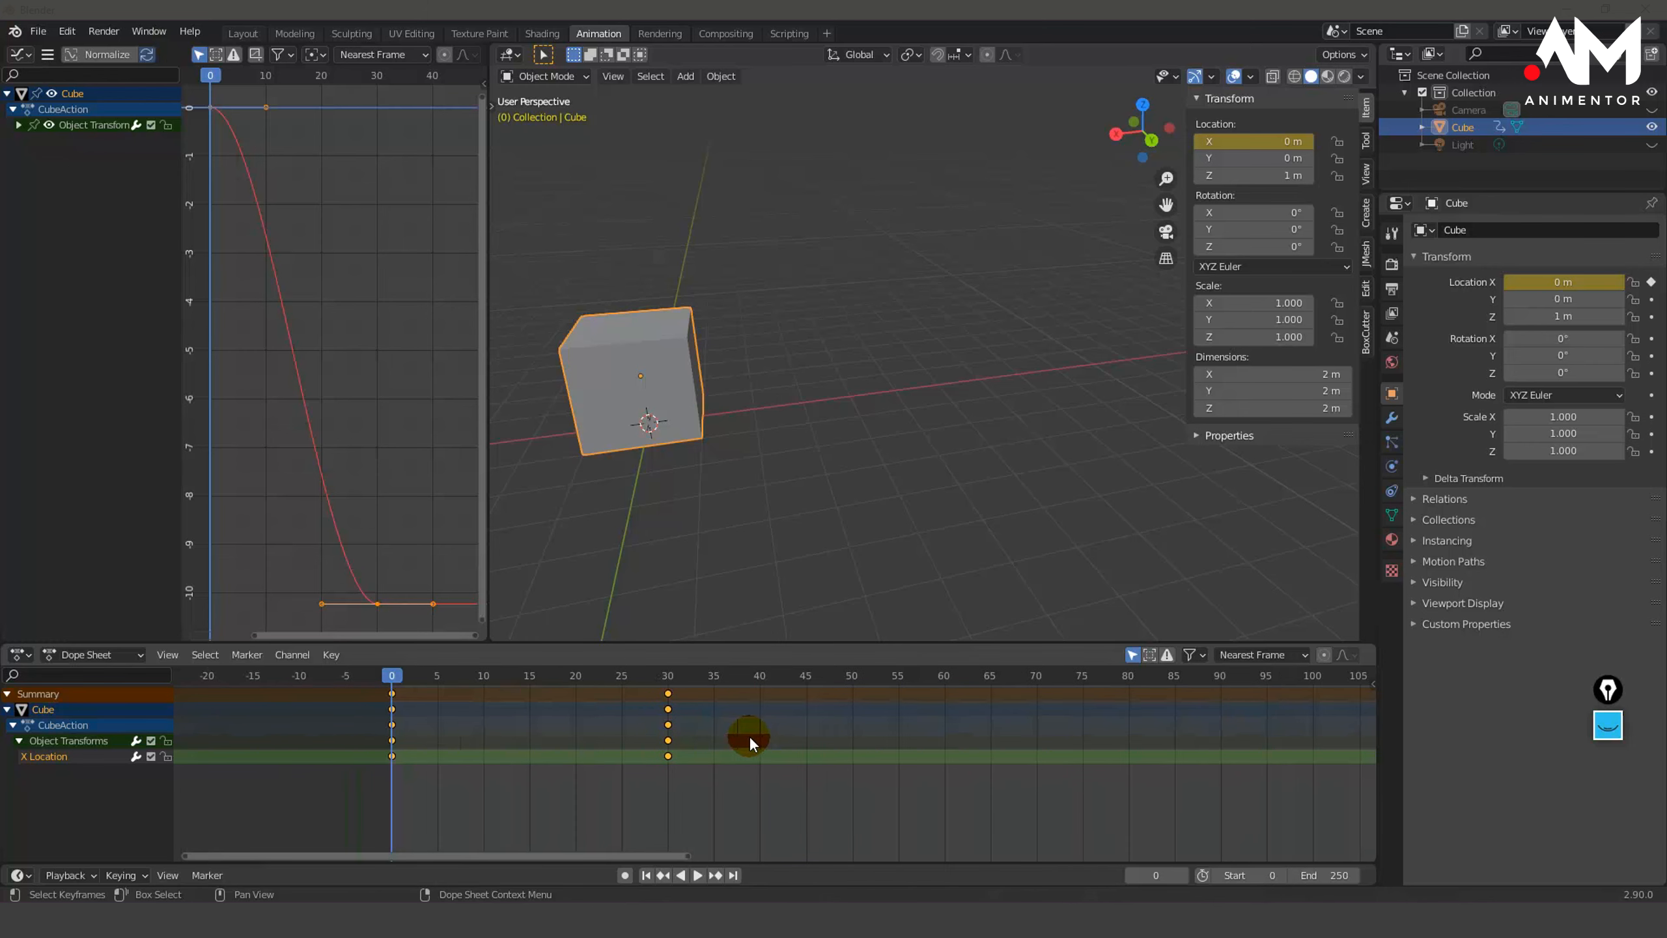
scroll(749, 736, up, 1)
scroll(398, 472, up, 2)
scroll(399, 472, down, 2)
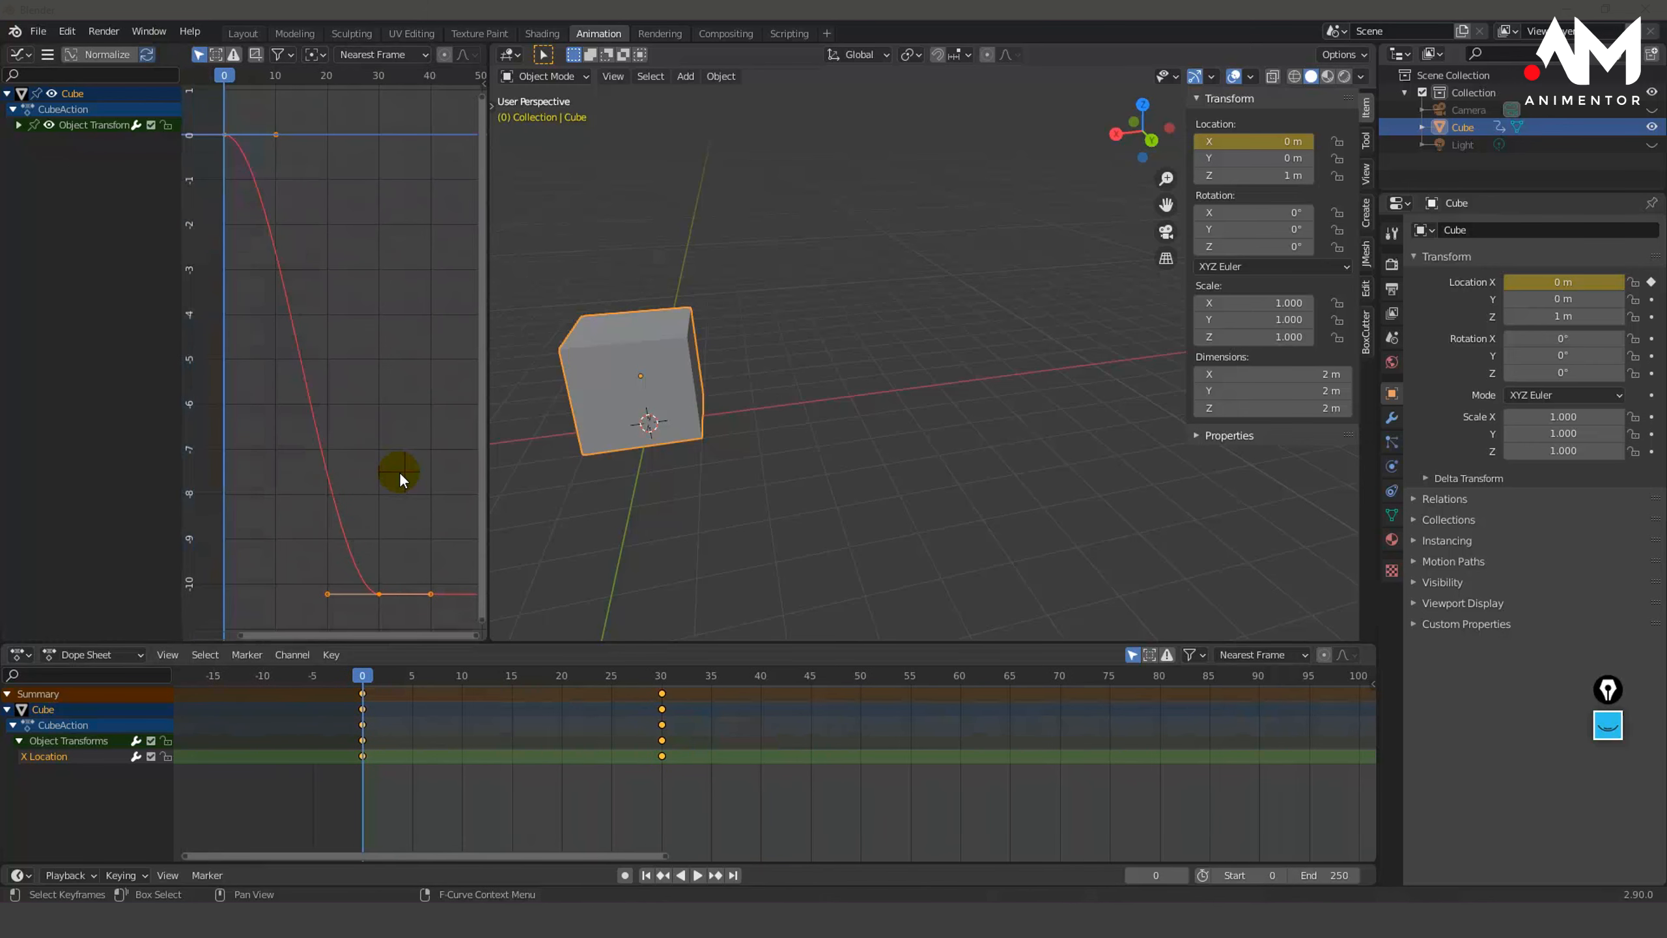
scroll(398, 471, up, 1)
scroll(398, 472, down, 1)
scroll(781, 472, up, 3)
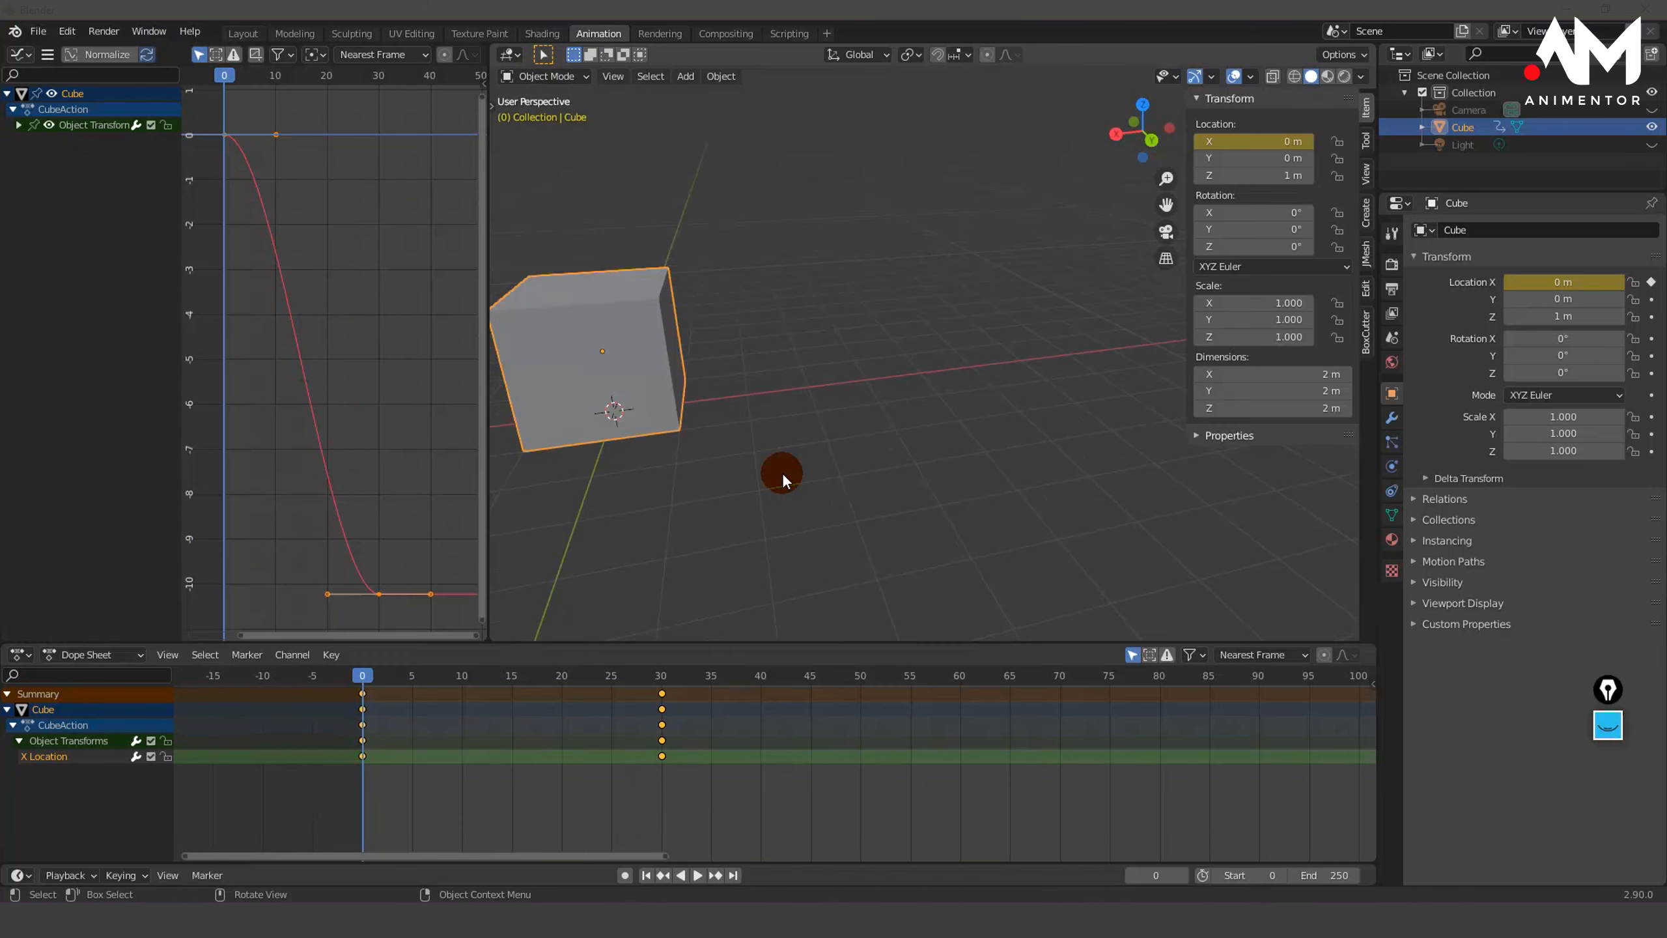
scroll(779, 477, down, 3)
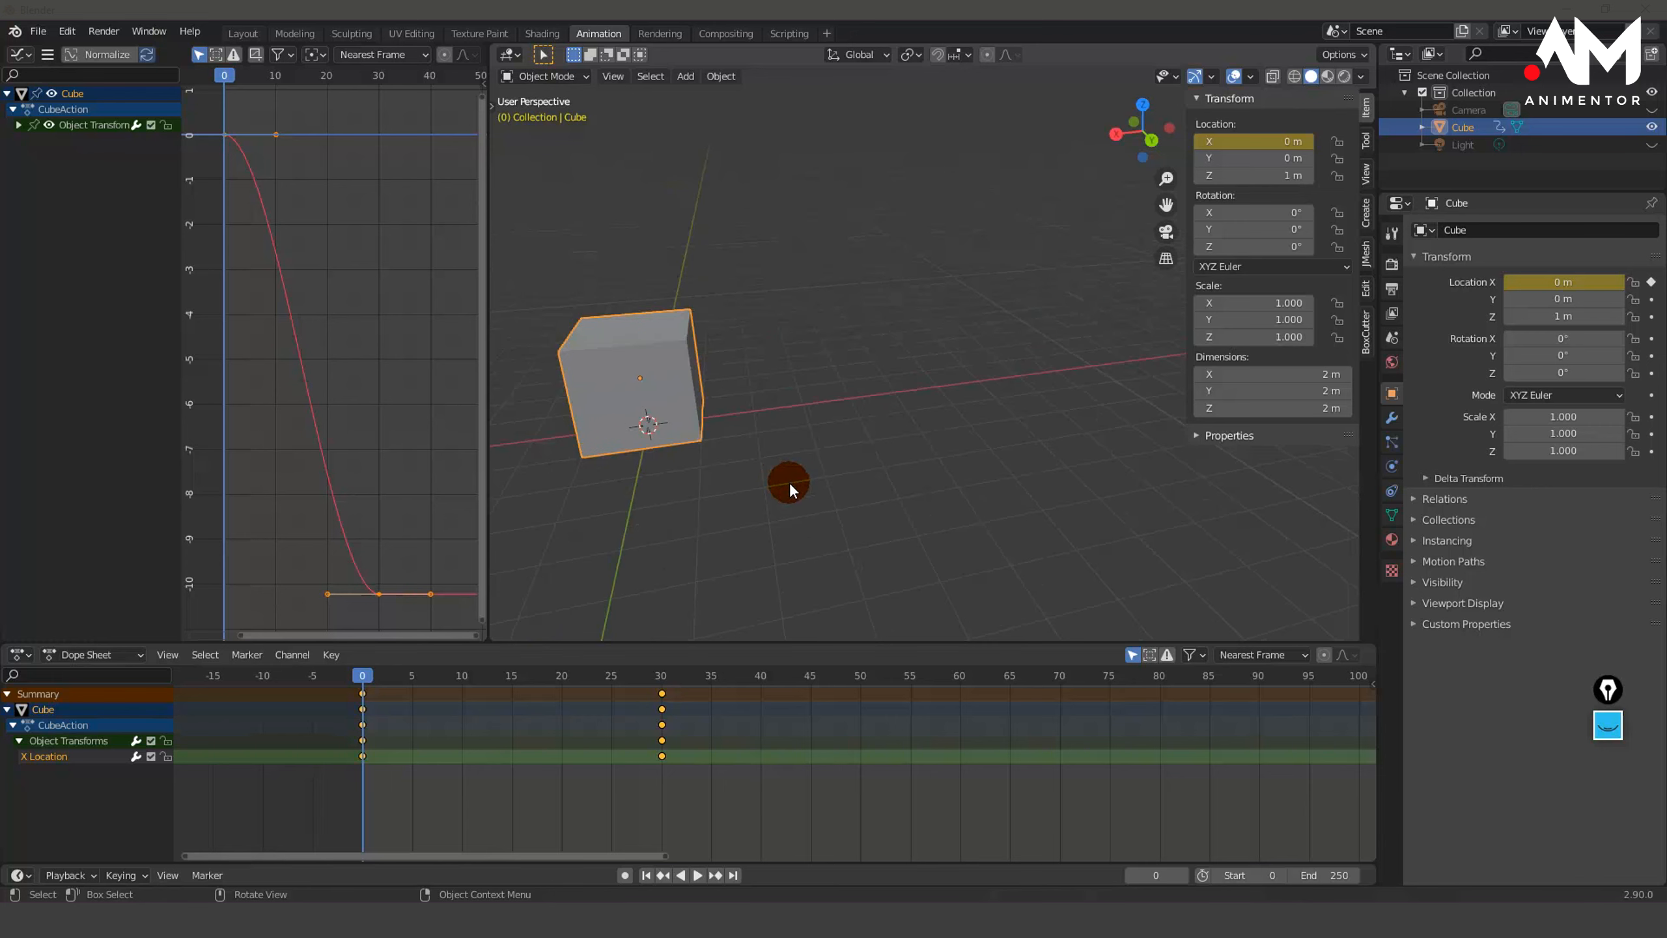
middle_drag(714, 747, 585, 756)
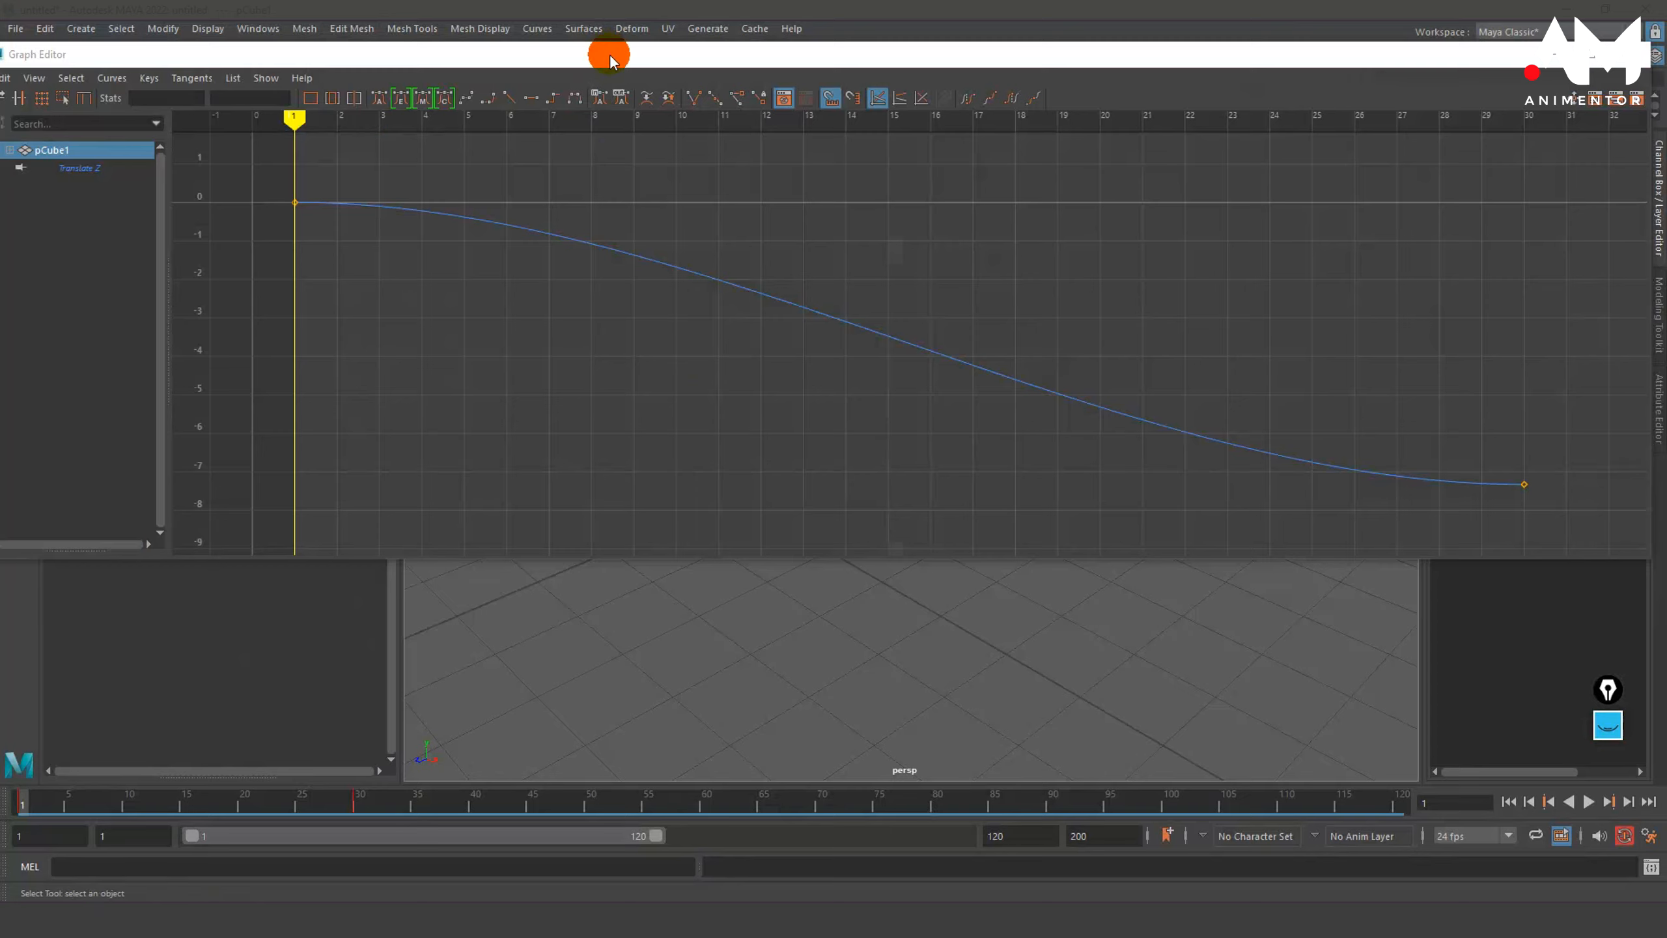
Switch to Maya, play pCube1's animation and examine its Translate Z curve in the Graph Editor
drag(609, 52, 483, 231)
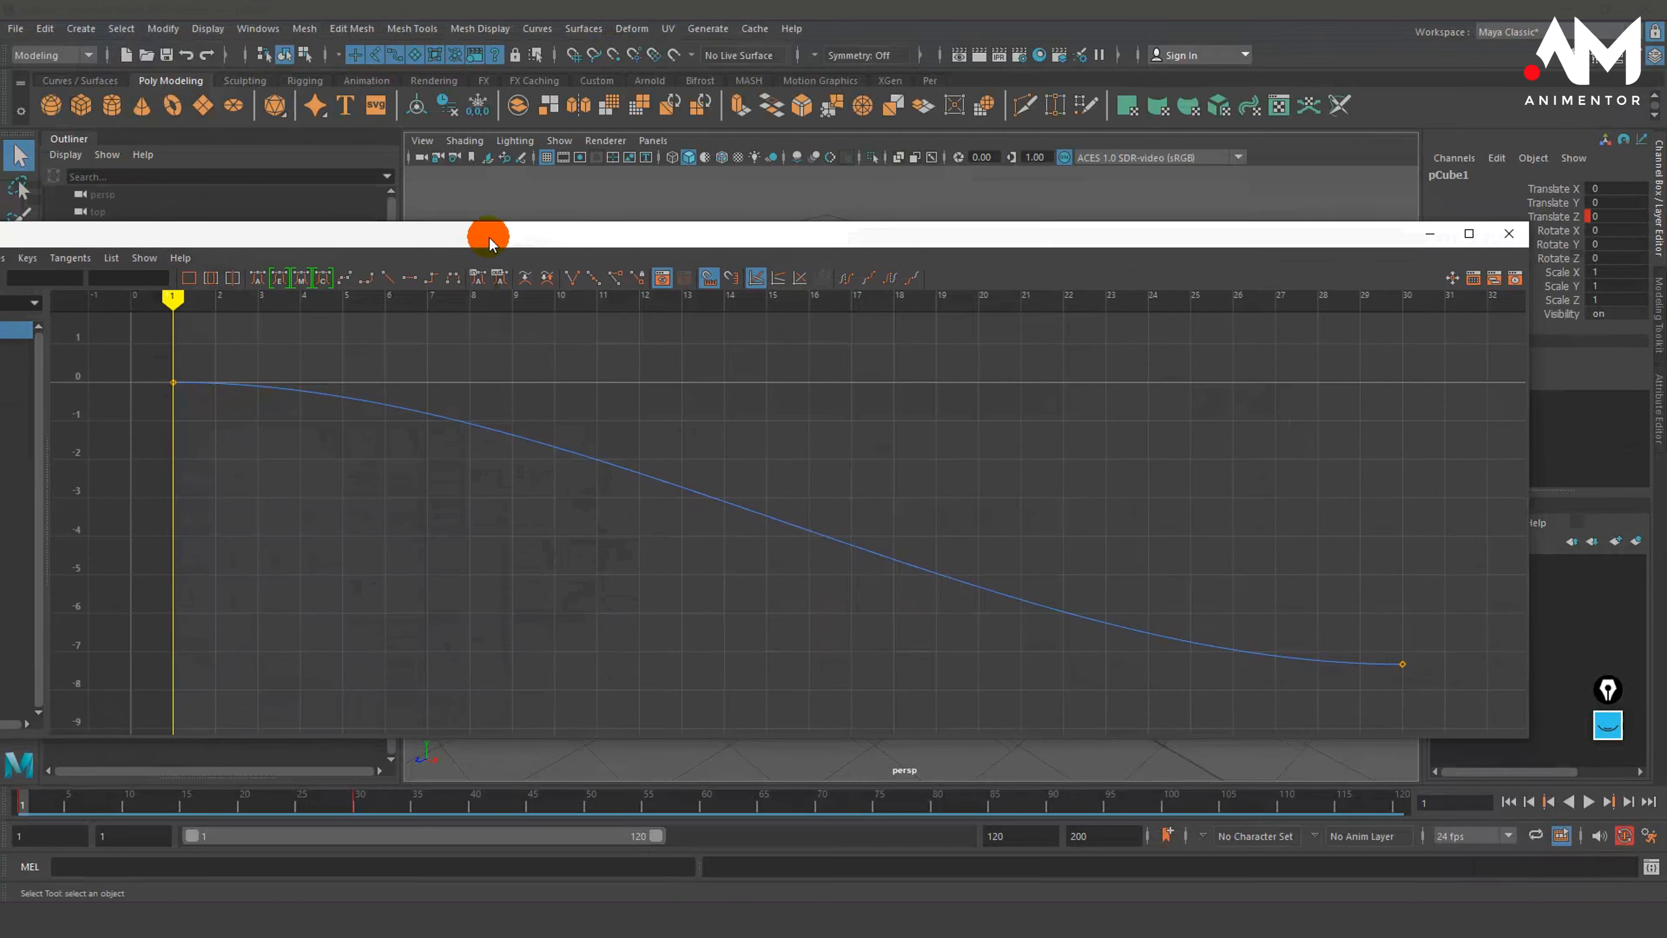
click(1430, 229)
key(alt+v)
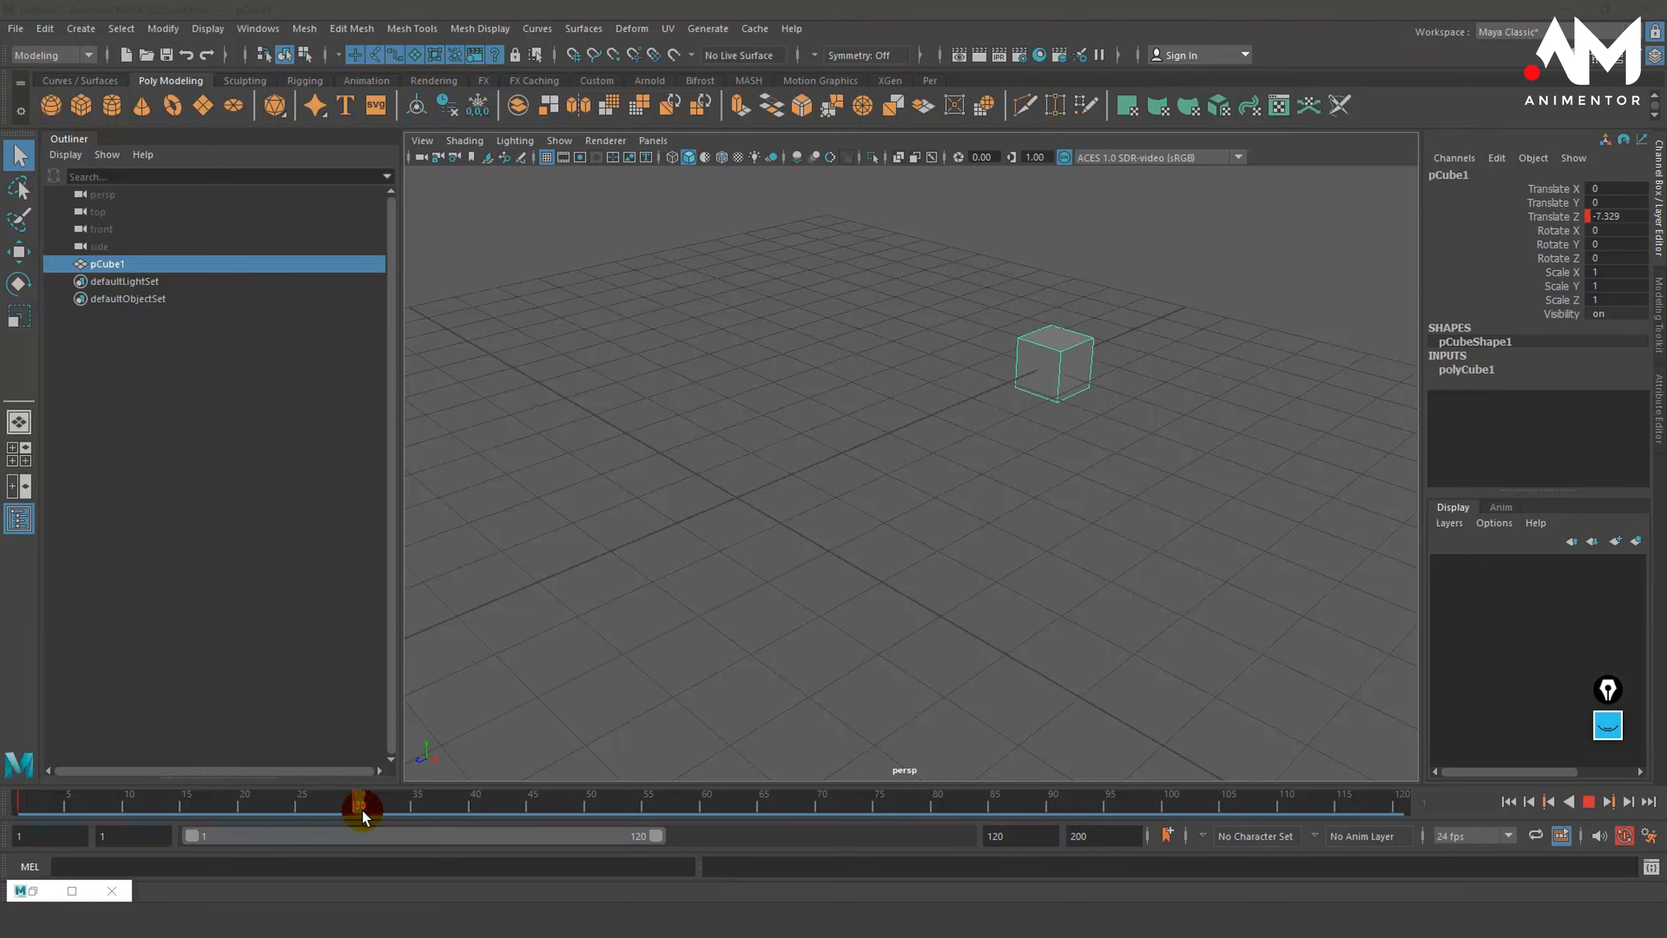
key(Escape)
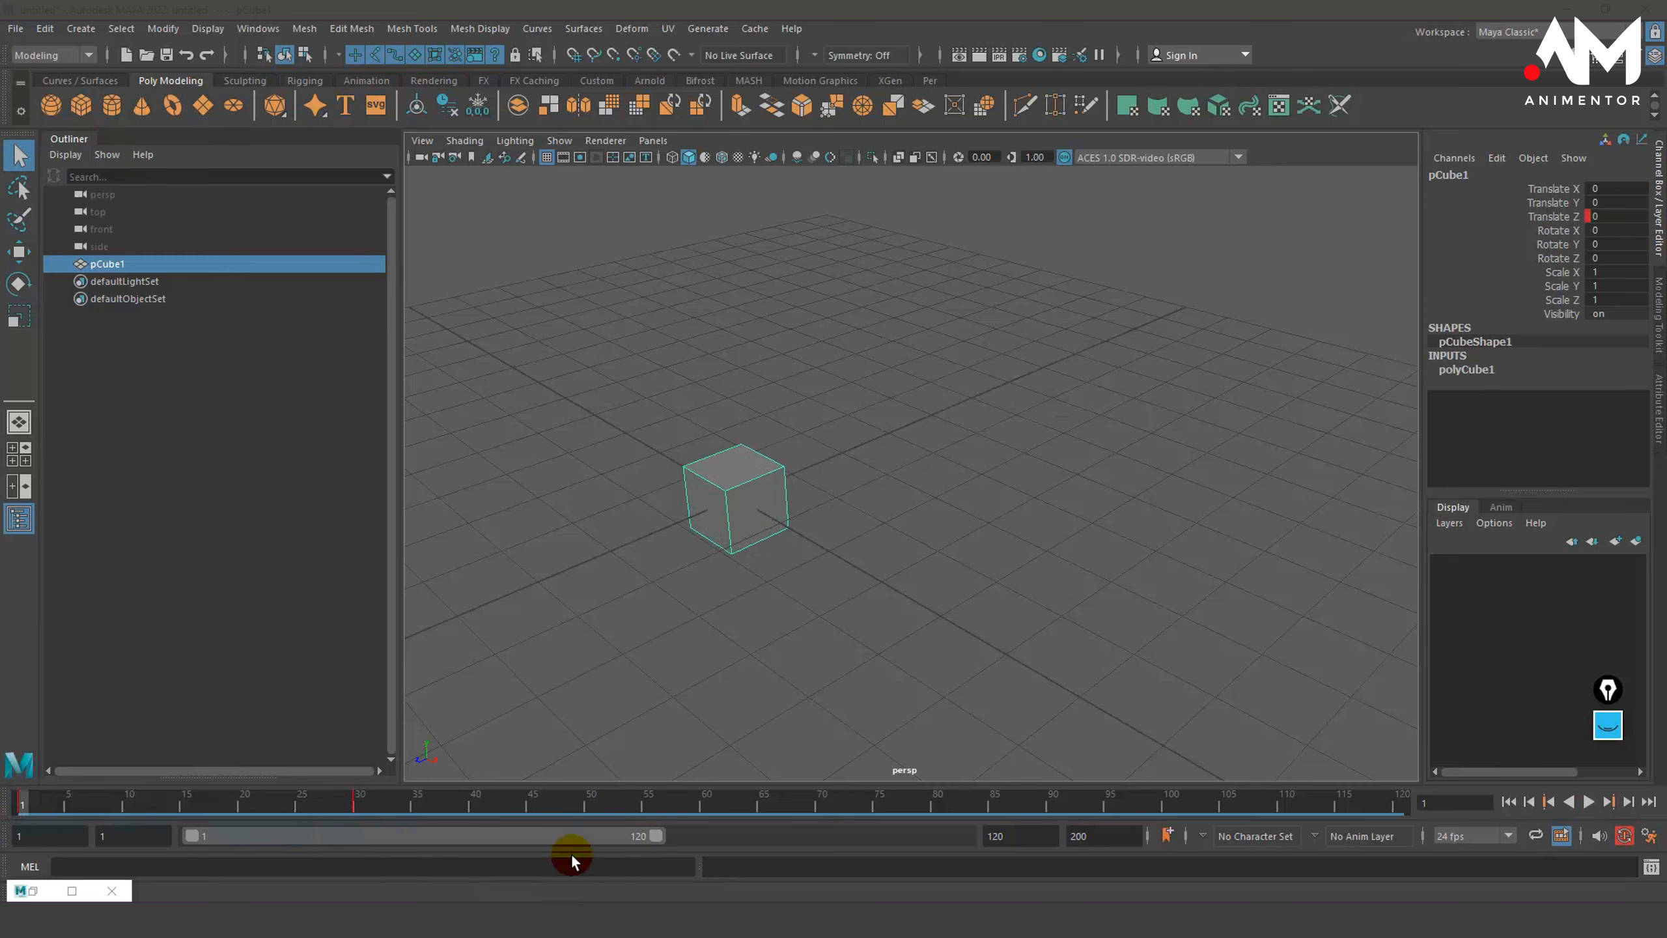
click(64, 888)
drag(150, 372, 190, 380)
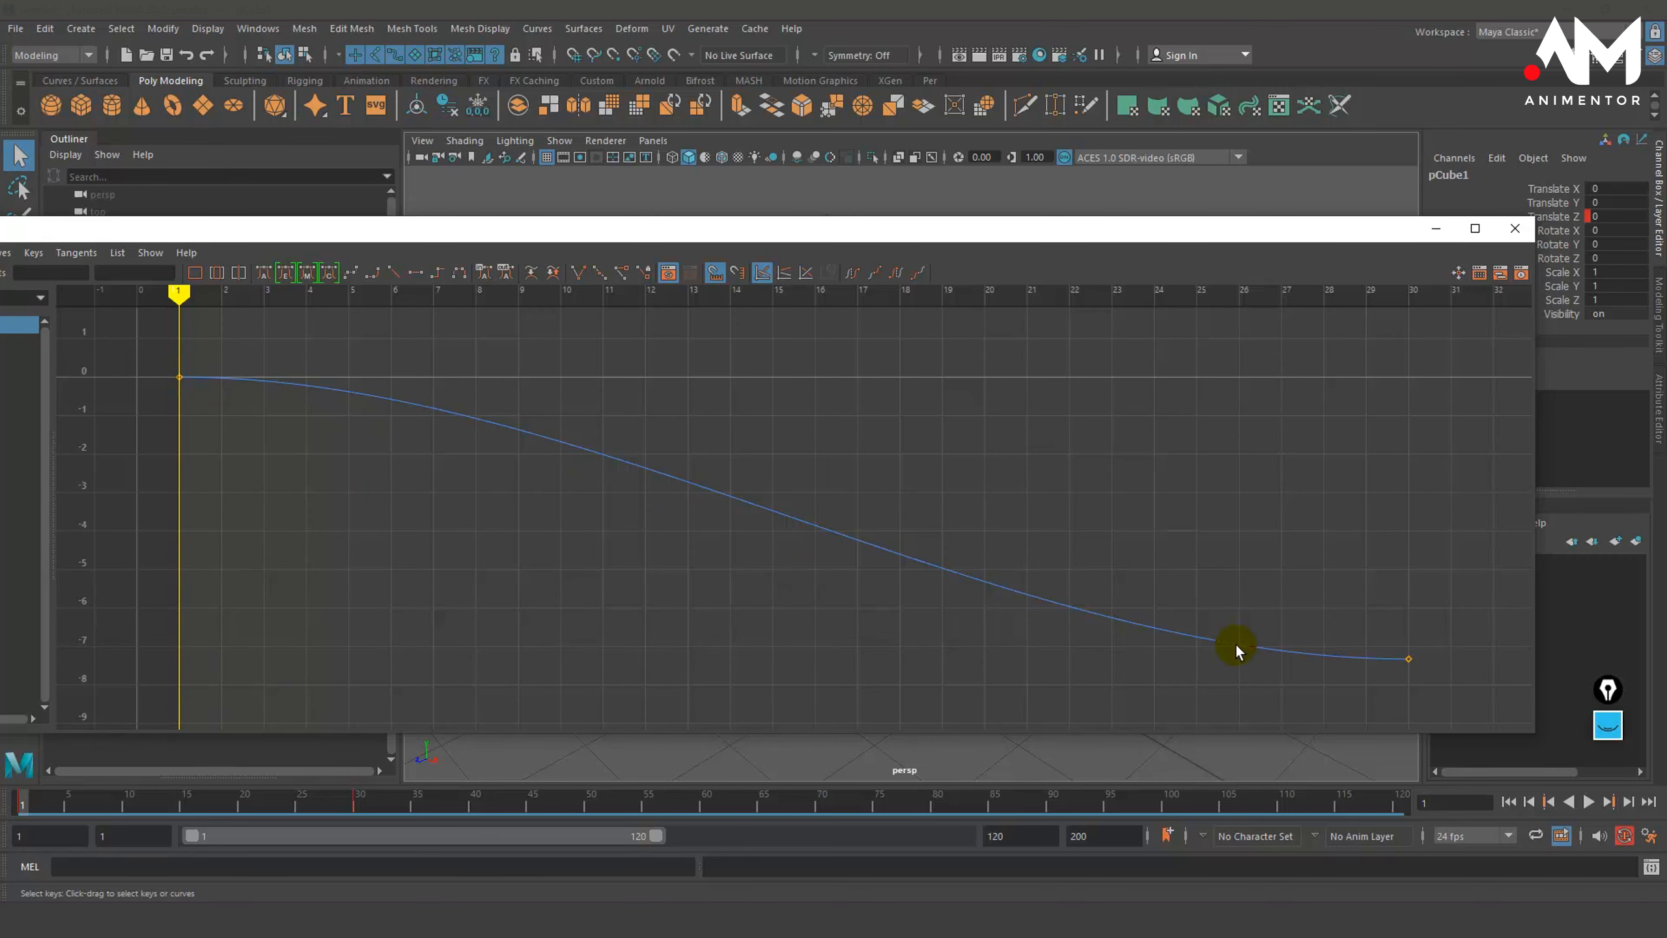
click(1435, 228)
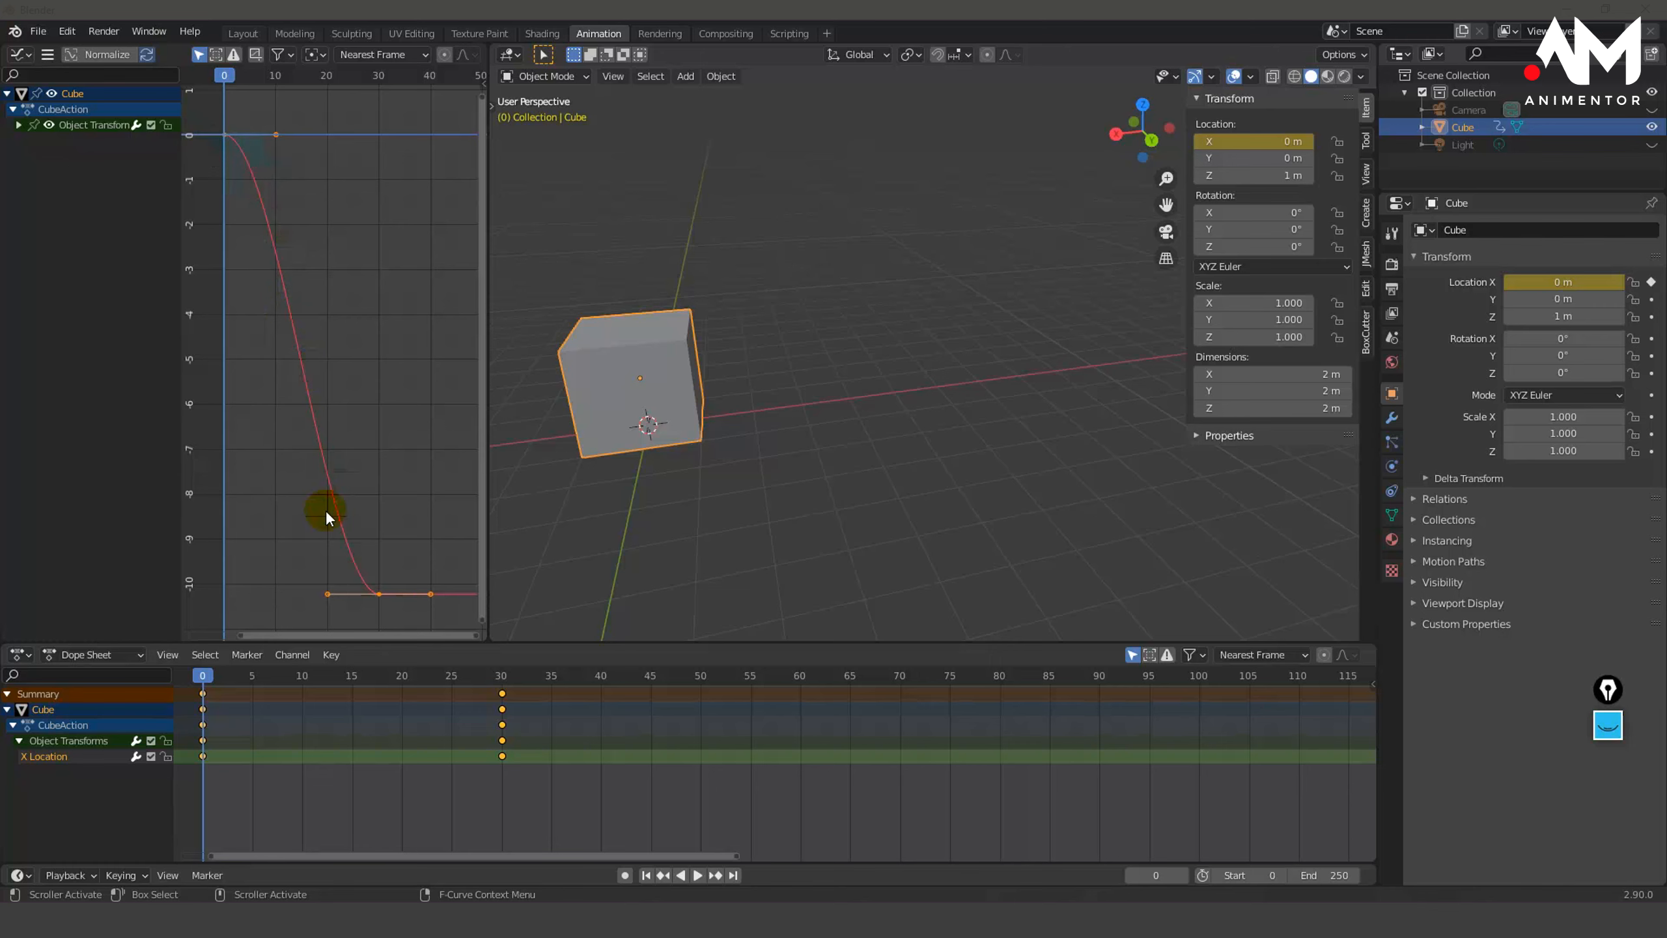
Switch back to Blender and play the cube's animation, replaying it from frame 0
key(space)
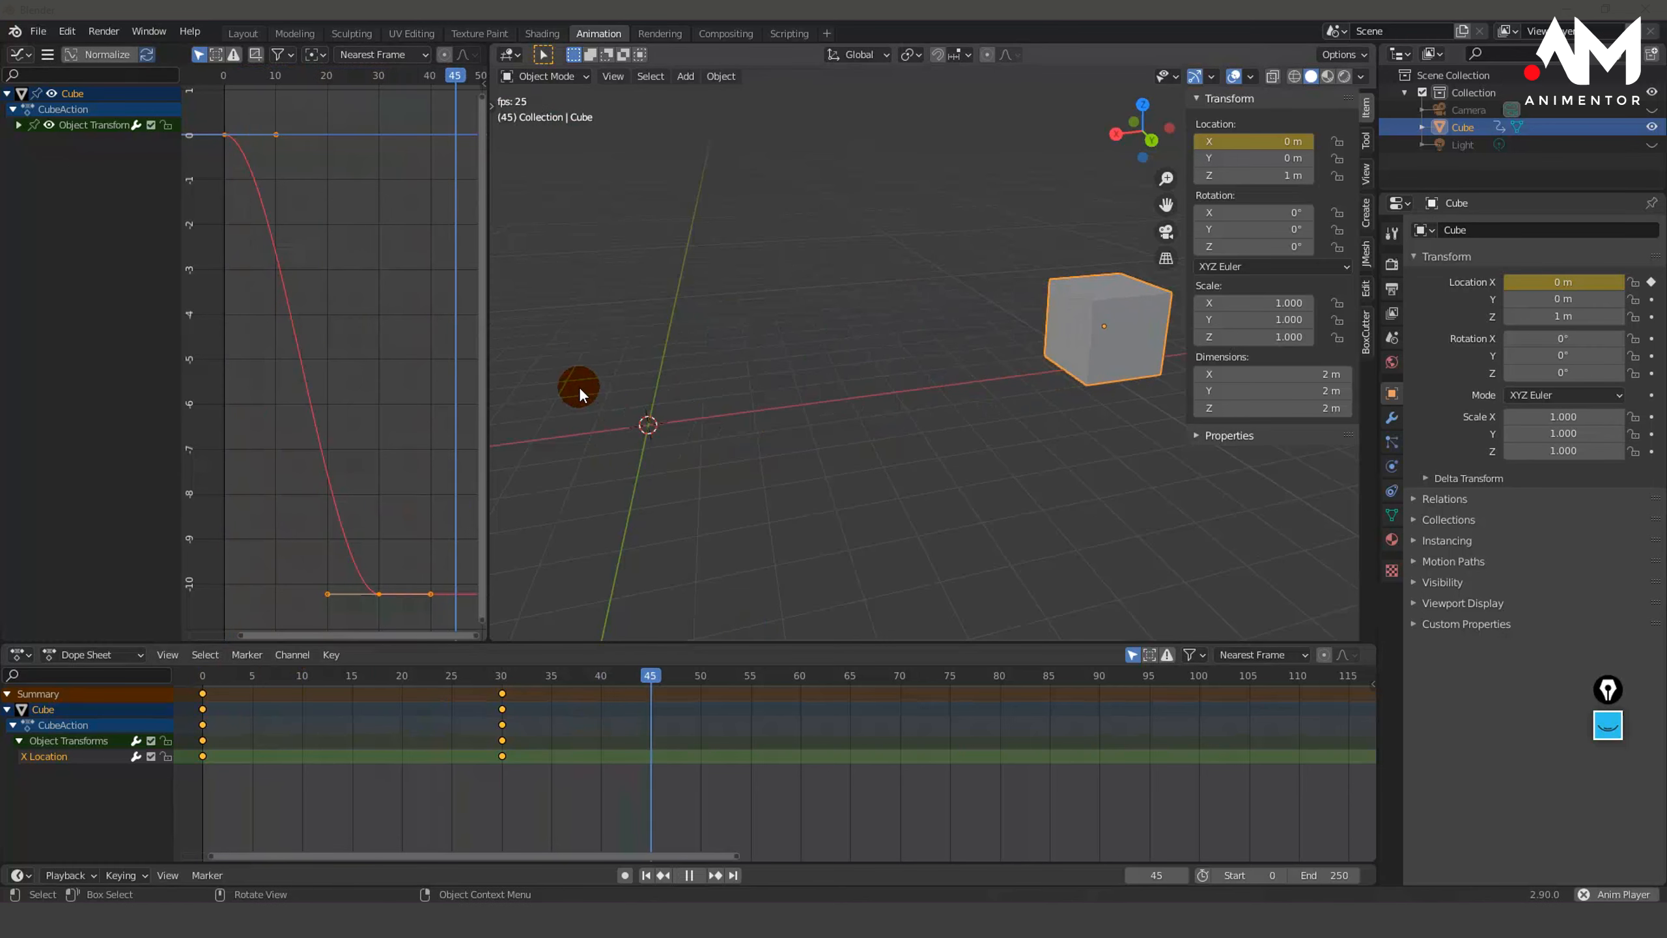
key(space)
drag(836, 673, 202, 675)
key(space)
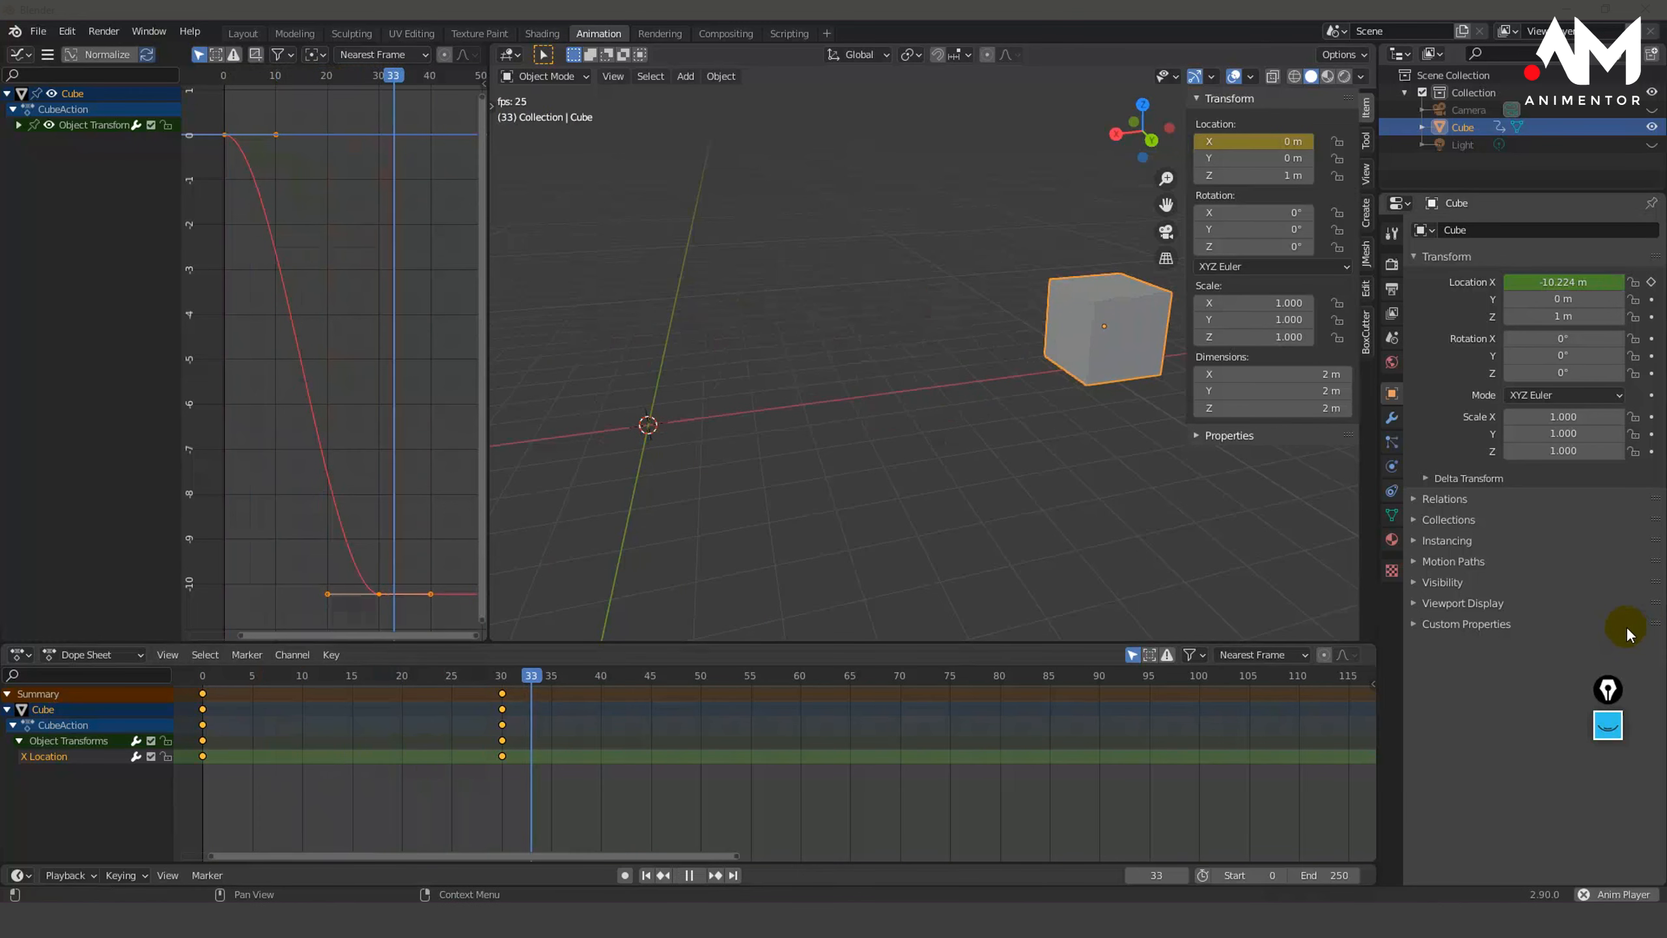
Stop the playback and return the current frame to 0
key(space)
drag(570, 673, 352, 675)
key(Escape)
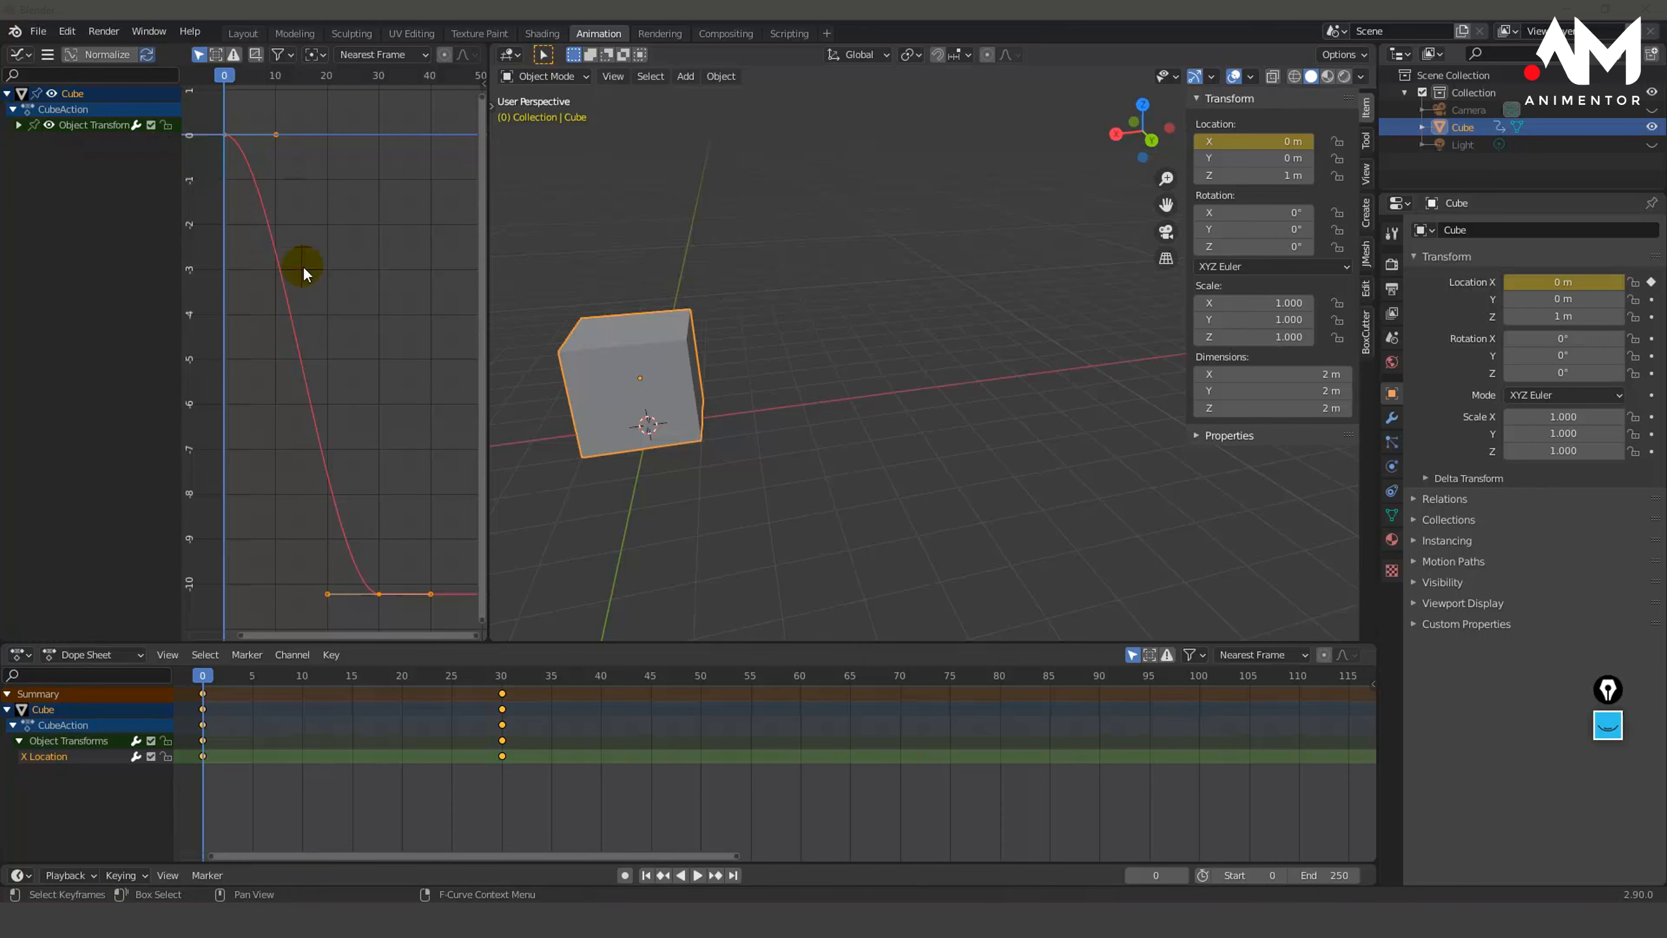
Review the handle types and interpolation modes for the cube's selected F-curve keyframes and apply Bezier interpolation
right_click(287, 316)
mouse_move(289, 321)
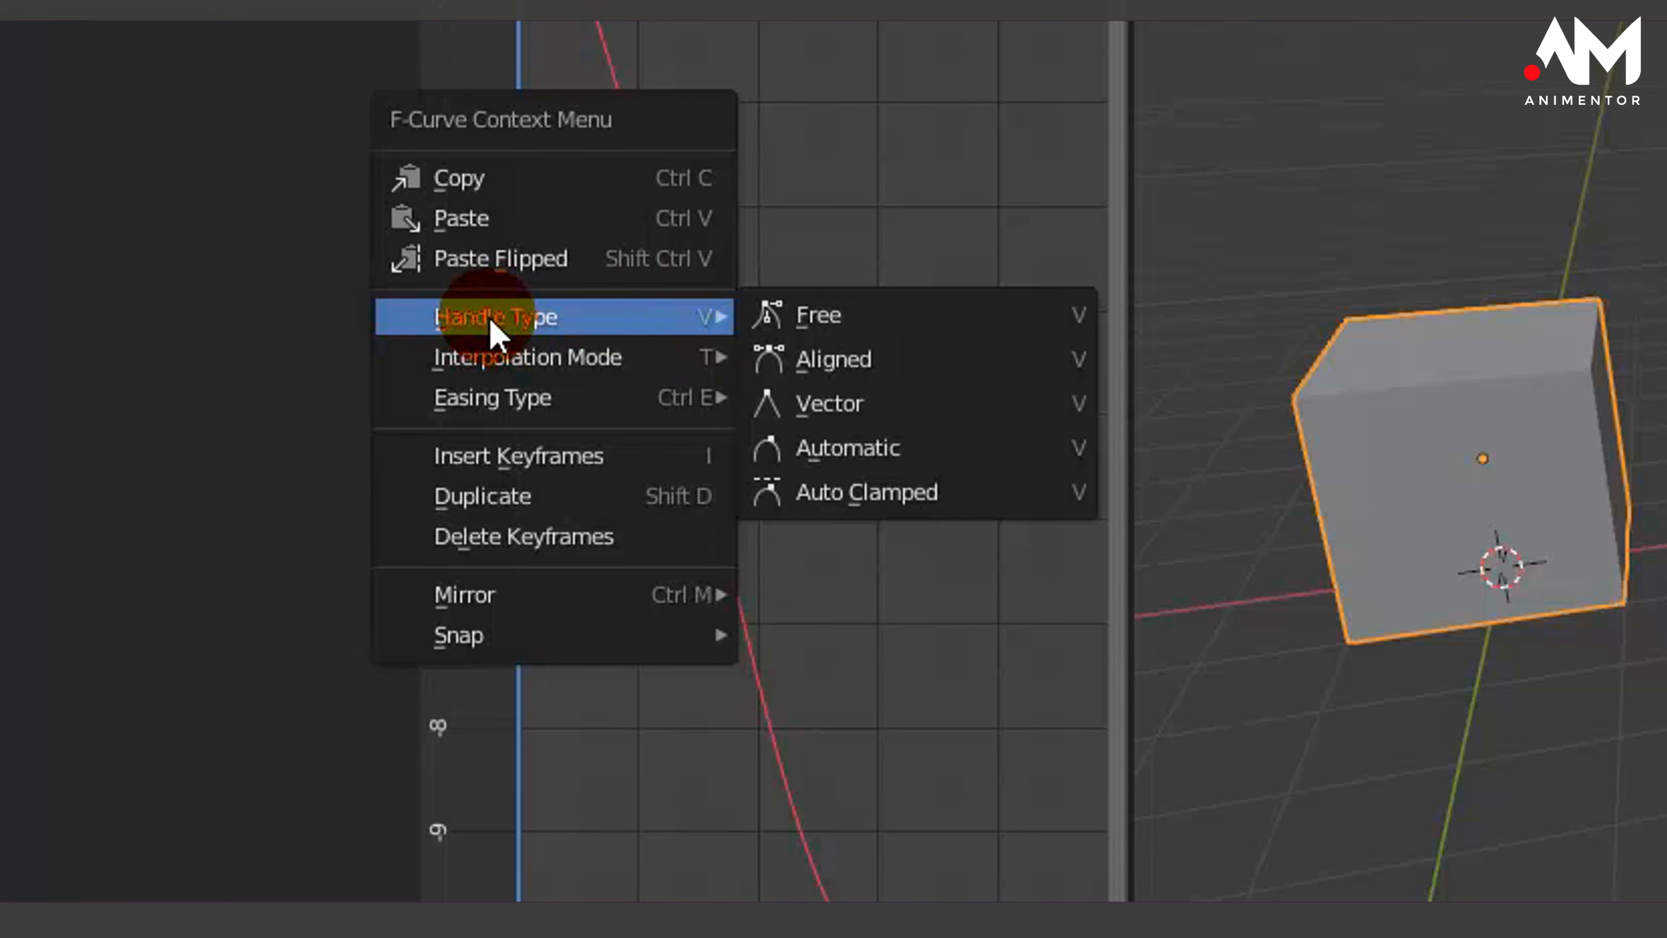
mouse_move(500, 368)
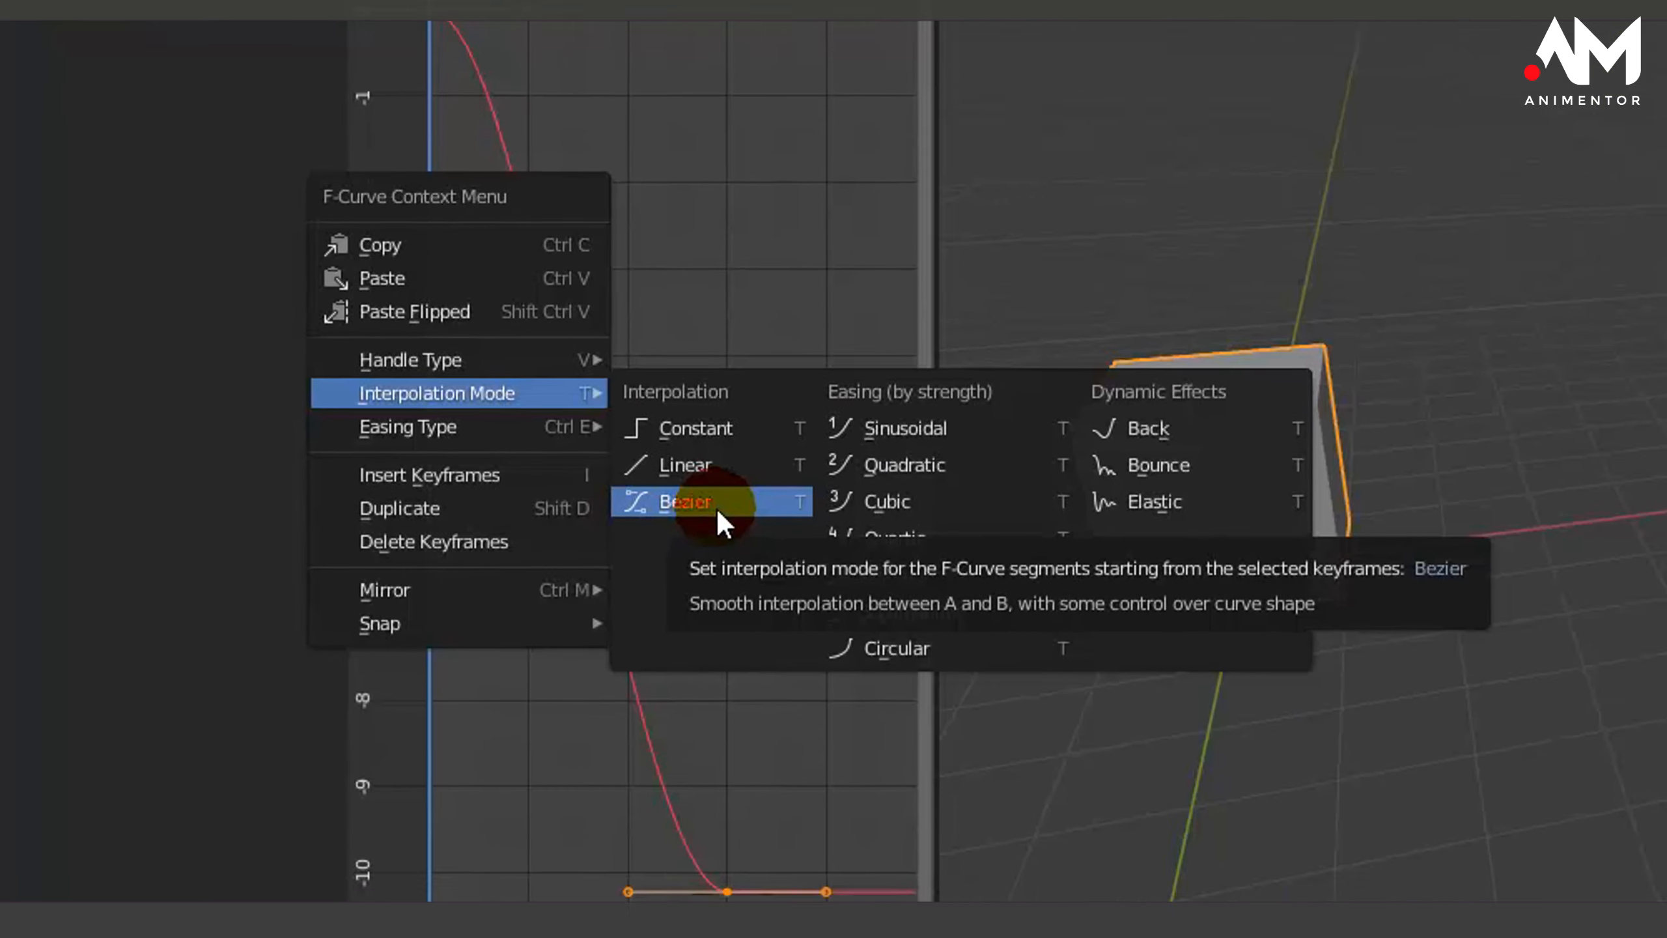
click(716, 504)
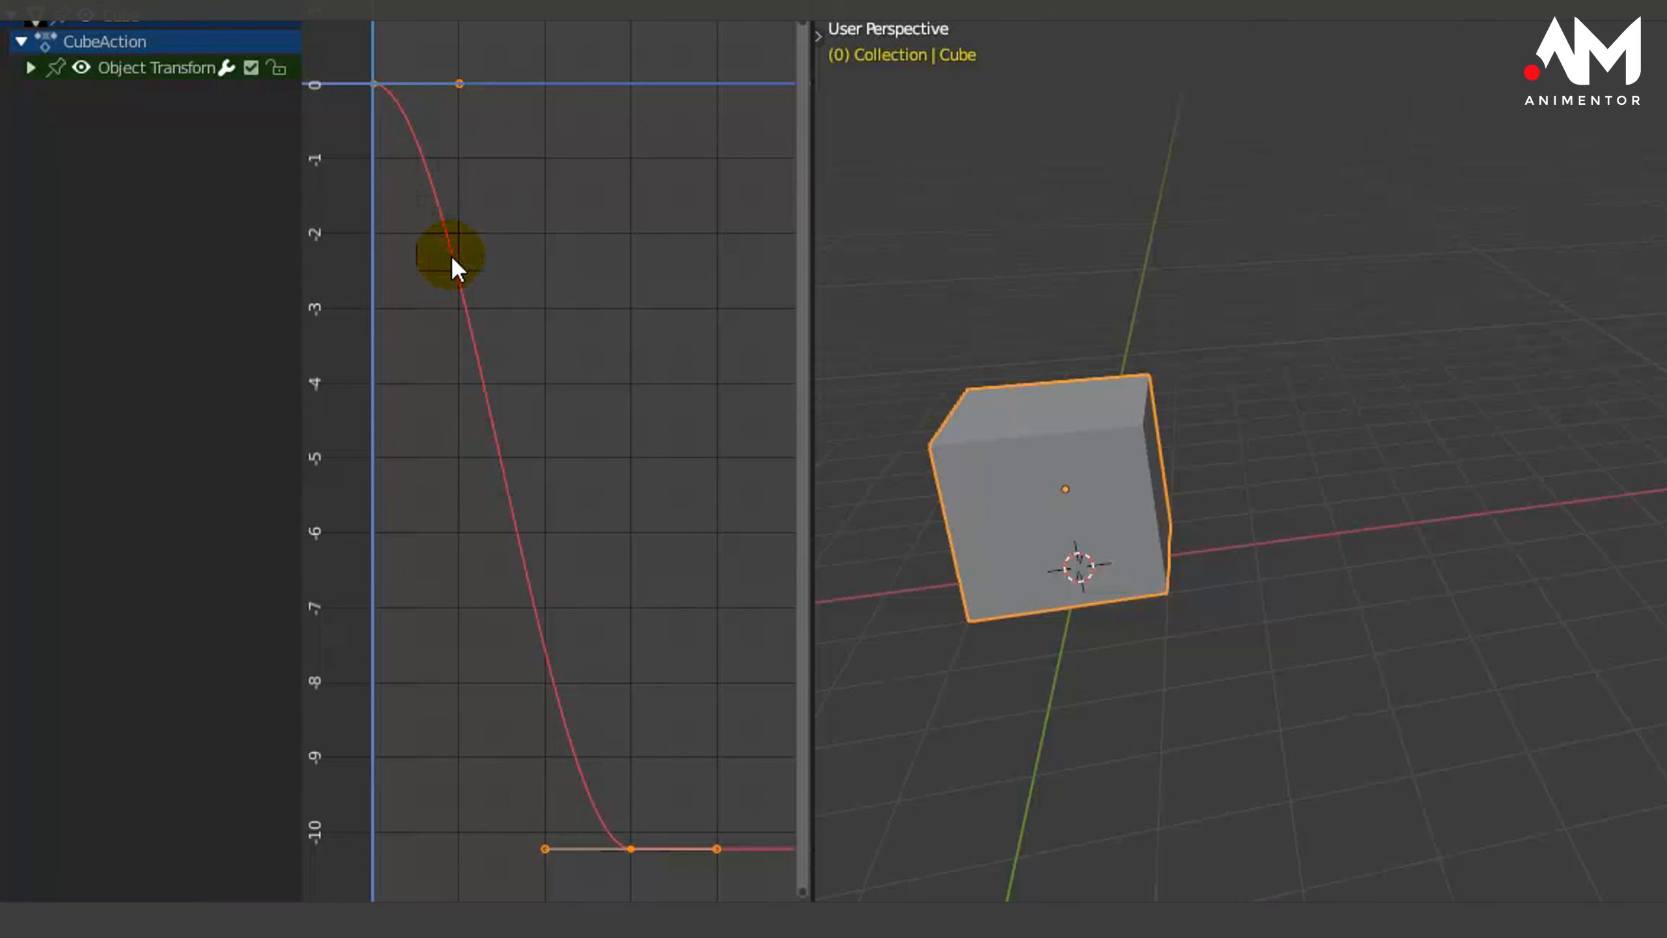
right_click(452, 257)
mouse_move(452, 258)
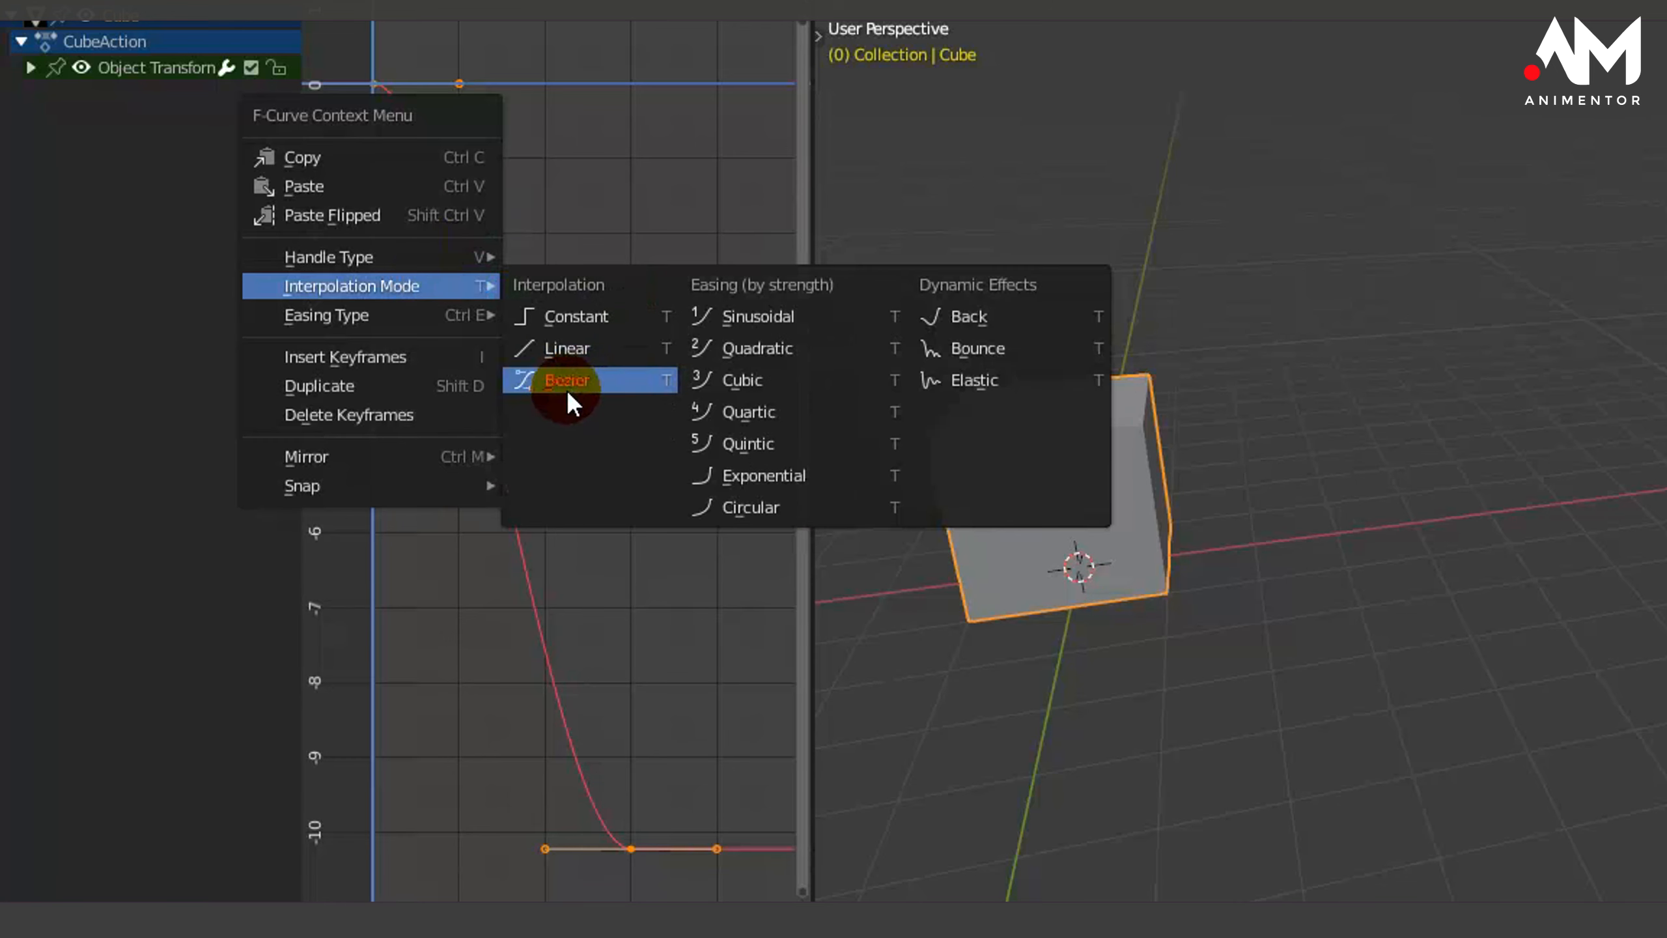
click(560, 379)
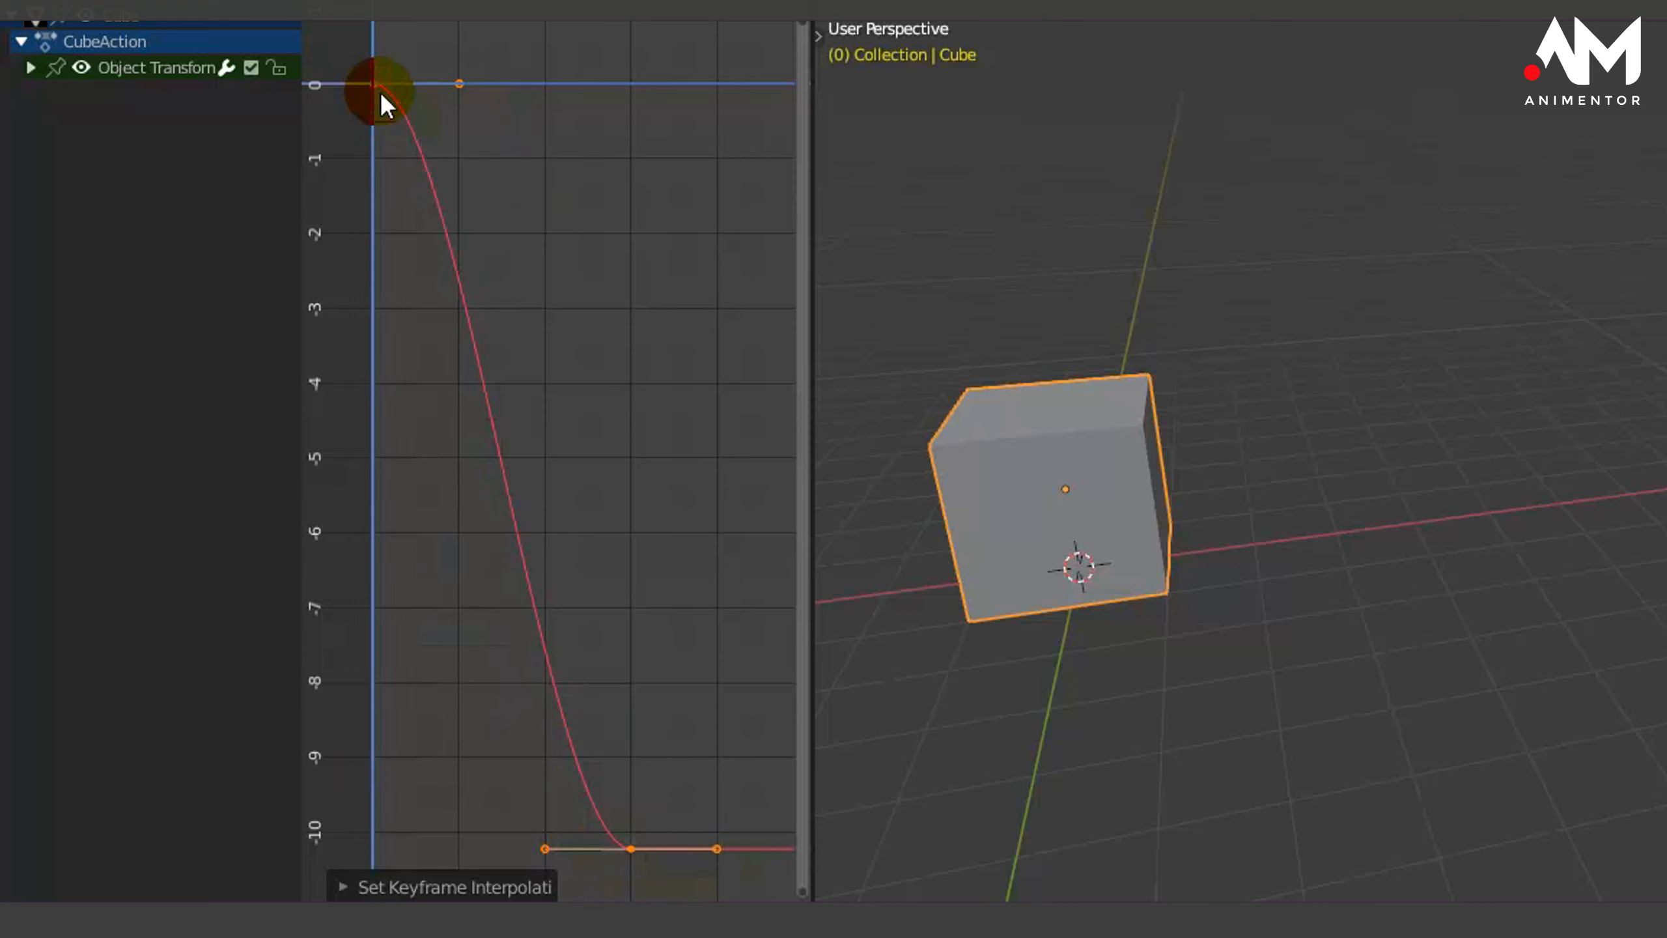
Set the interpolation mode of the cube's X location keyframes to Linear in the Graph Editor
right_click(488, 339)
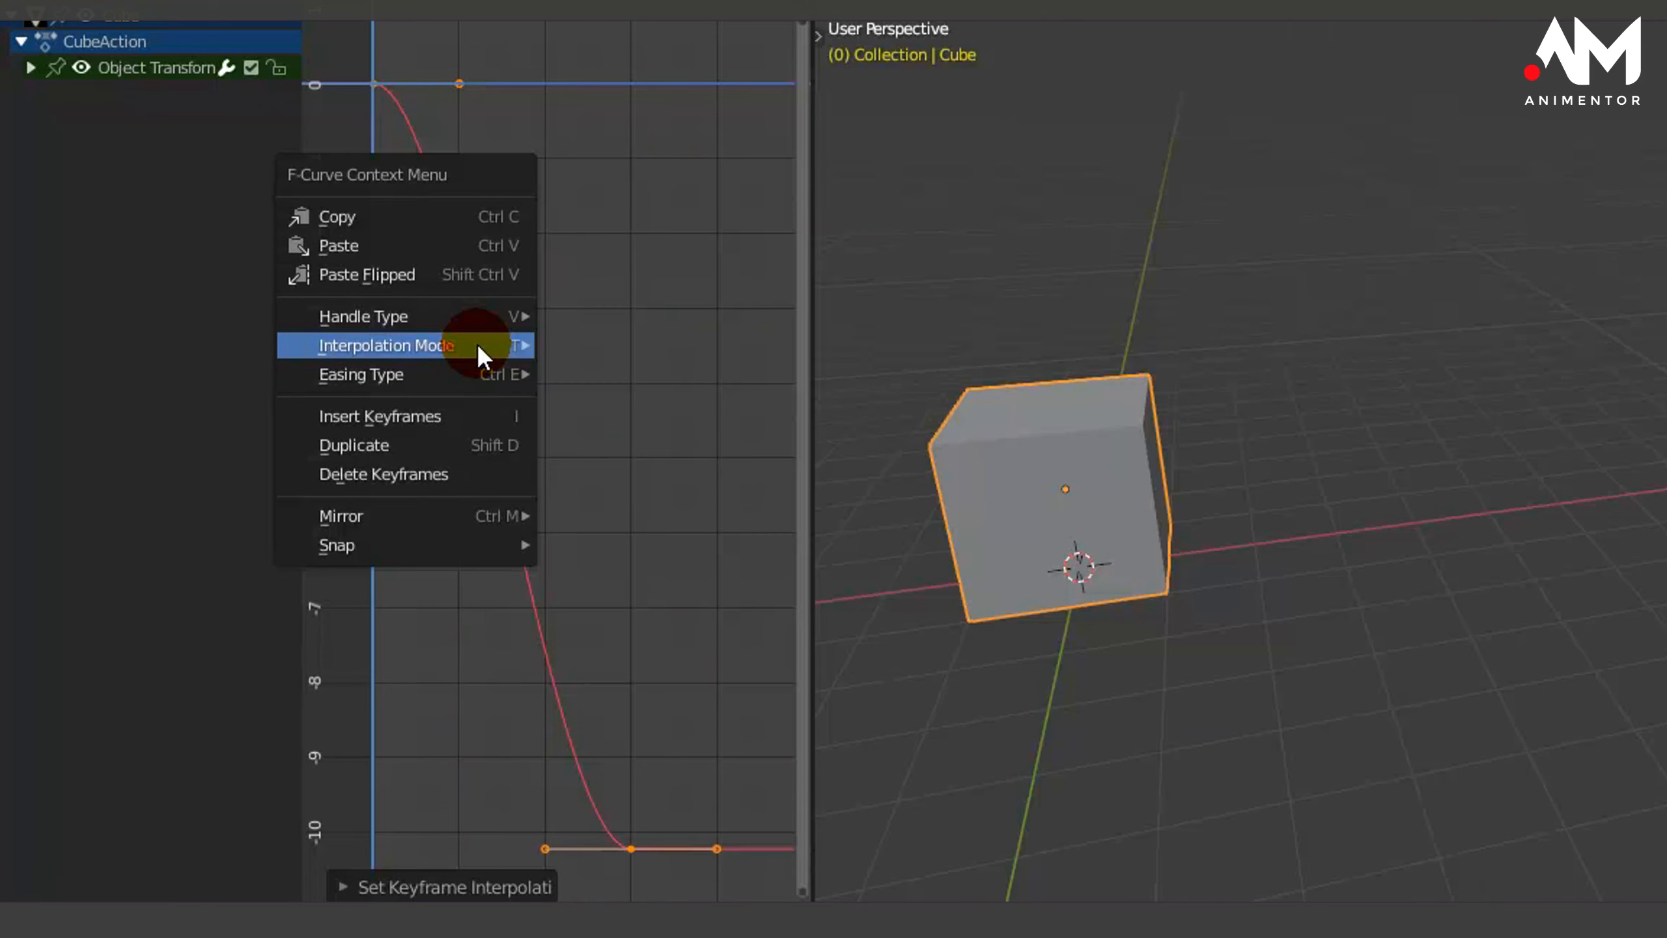
mouse_move(506, 346)
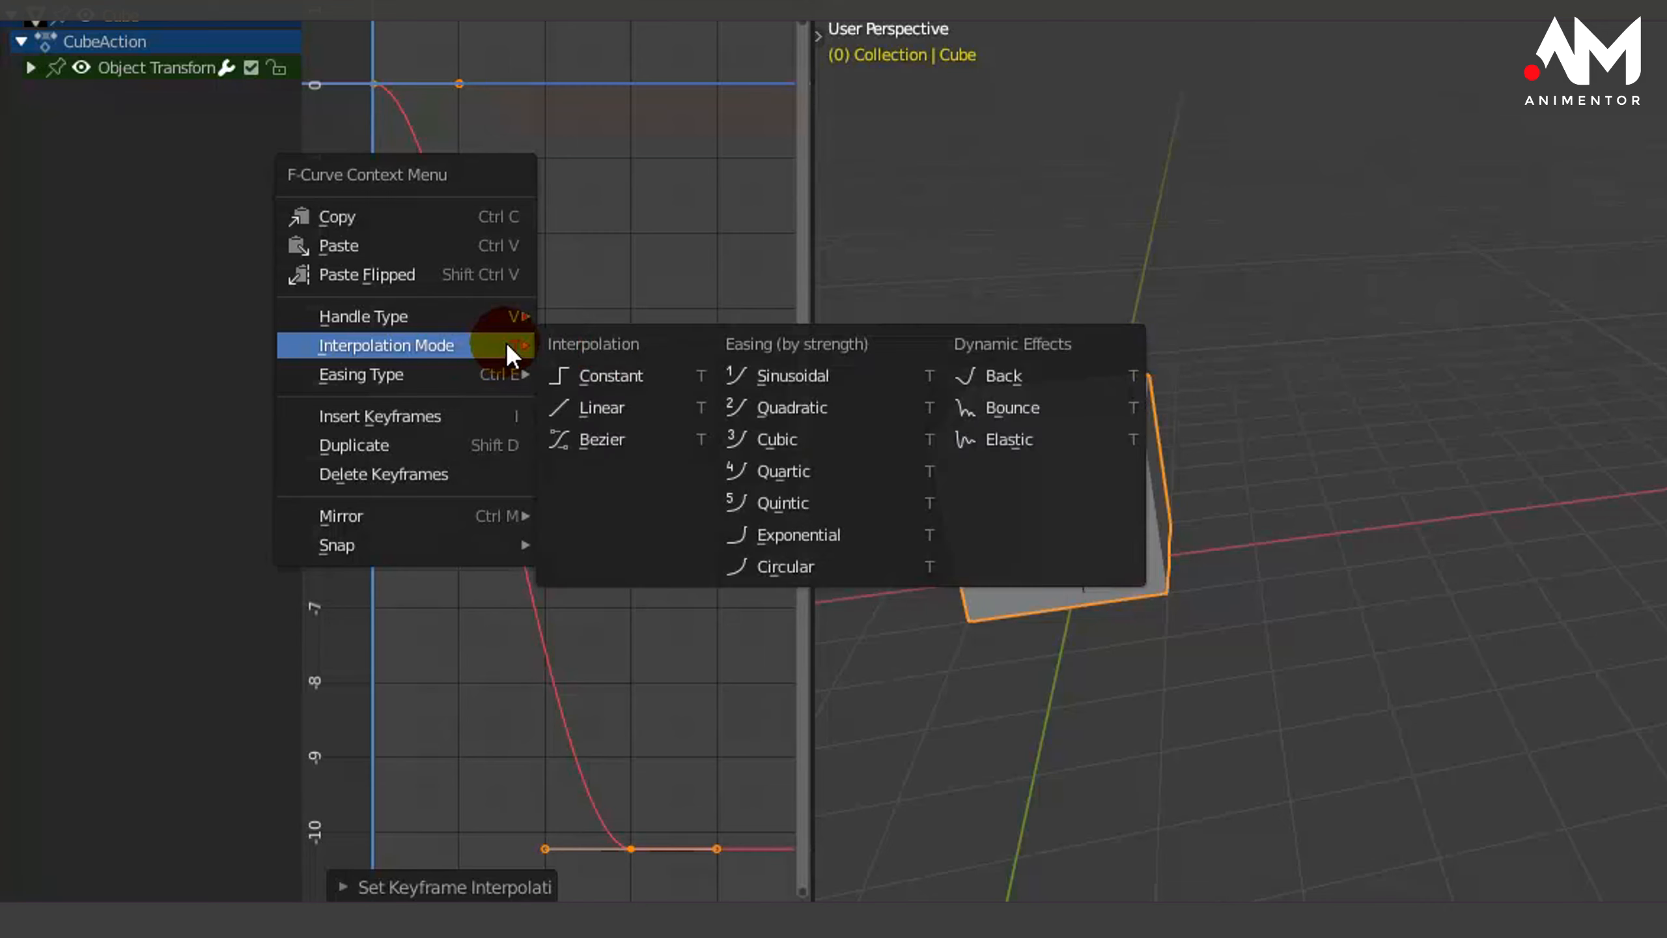
click(609, 407)
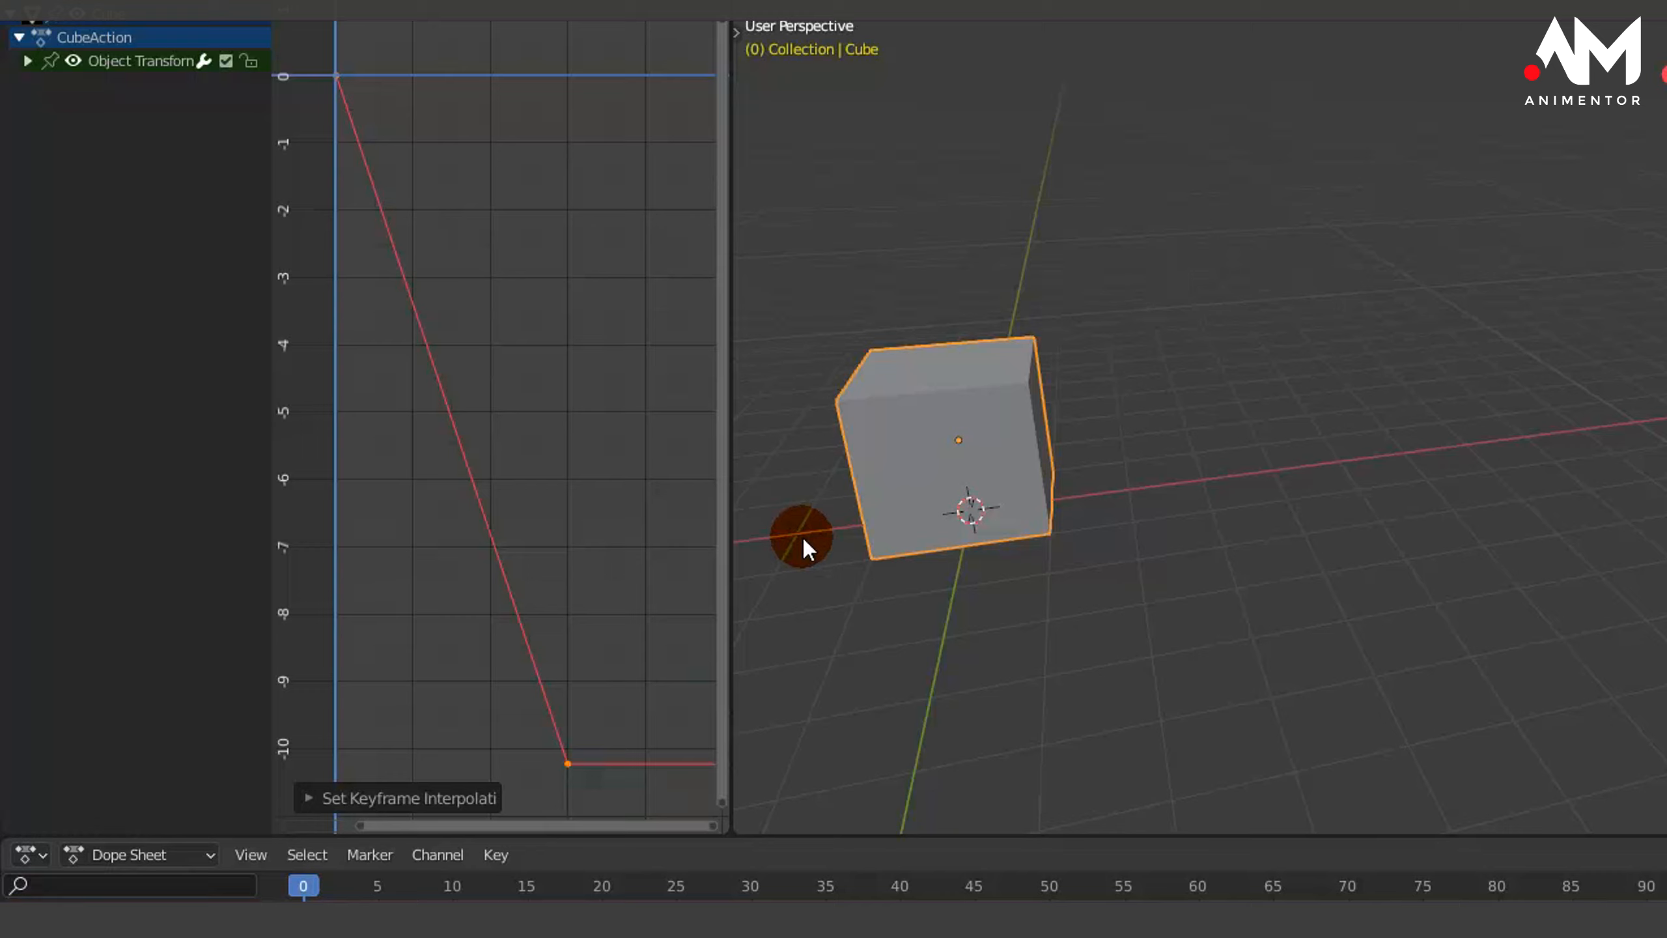
Play the cube's linear motion twice, scrub through the timeline and return to frame 0
key(space)
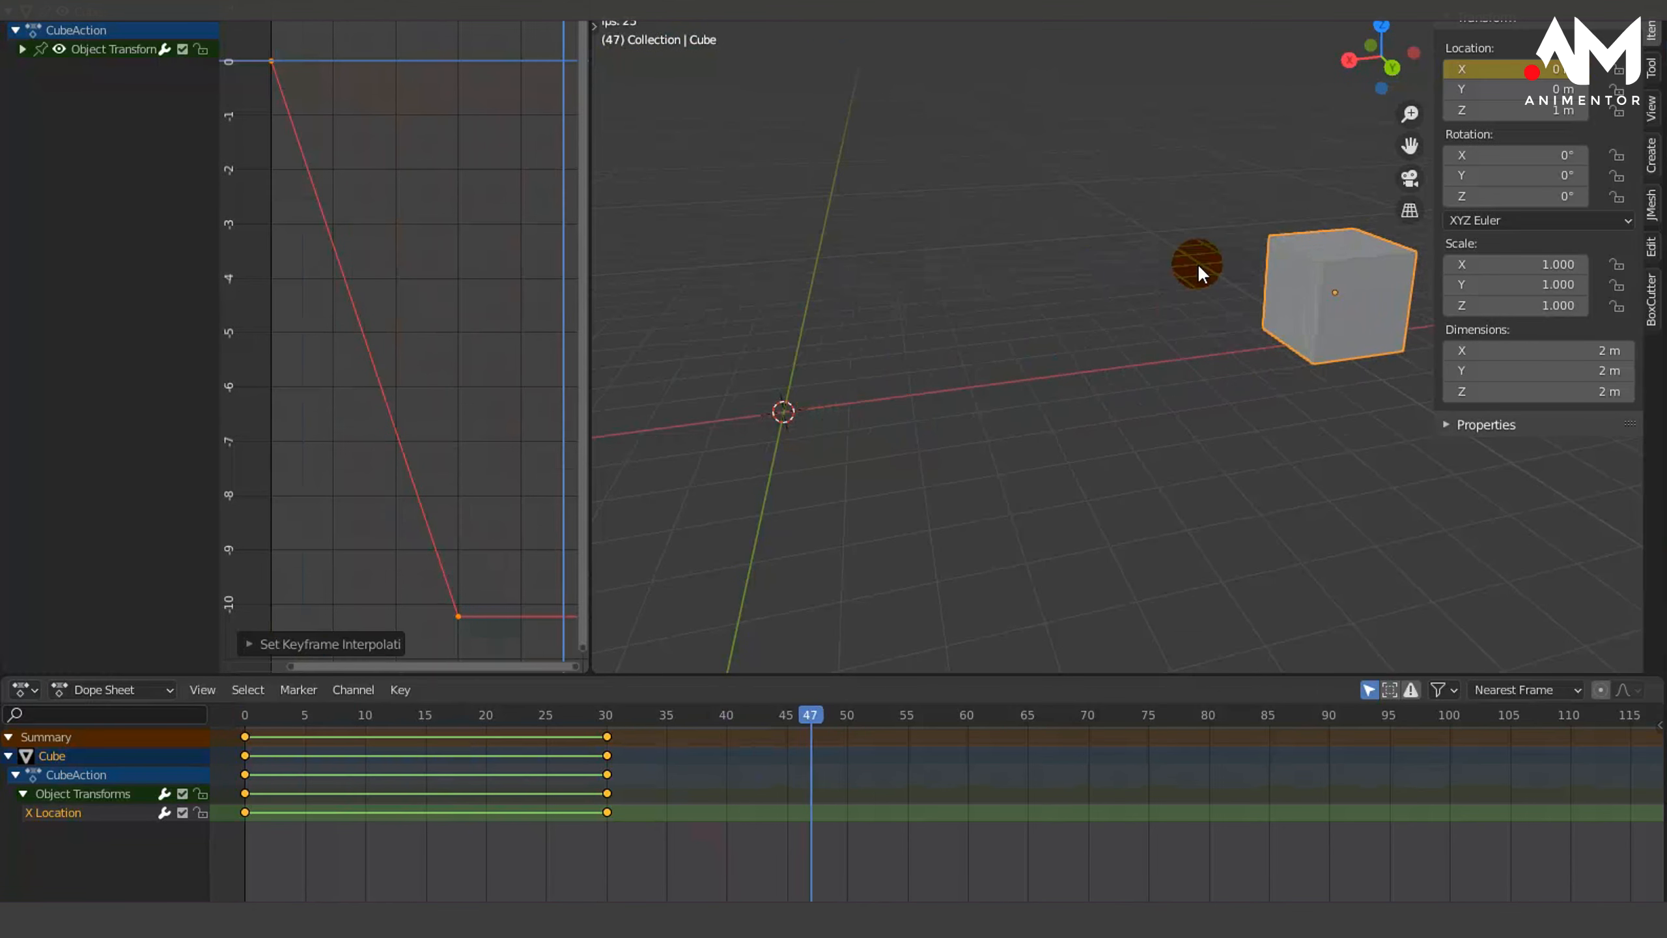
key(space)
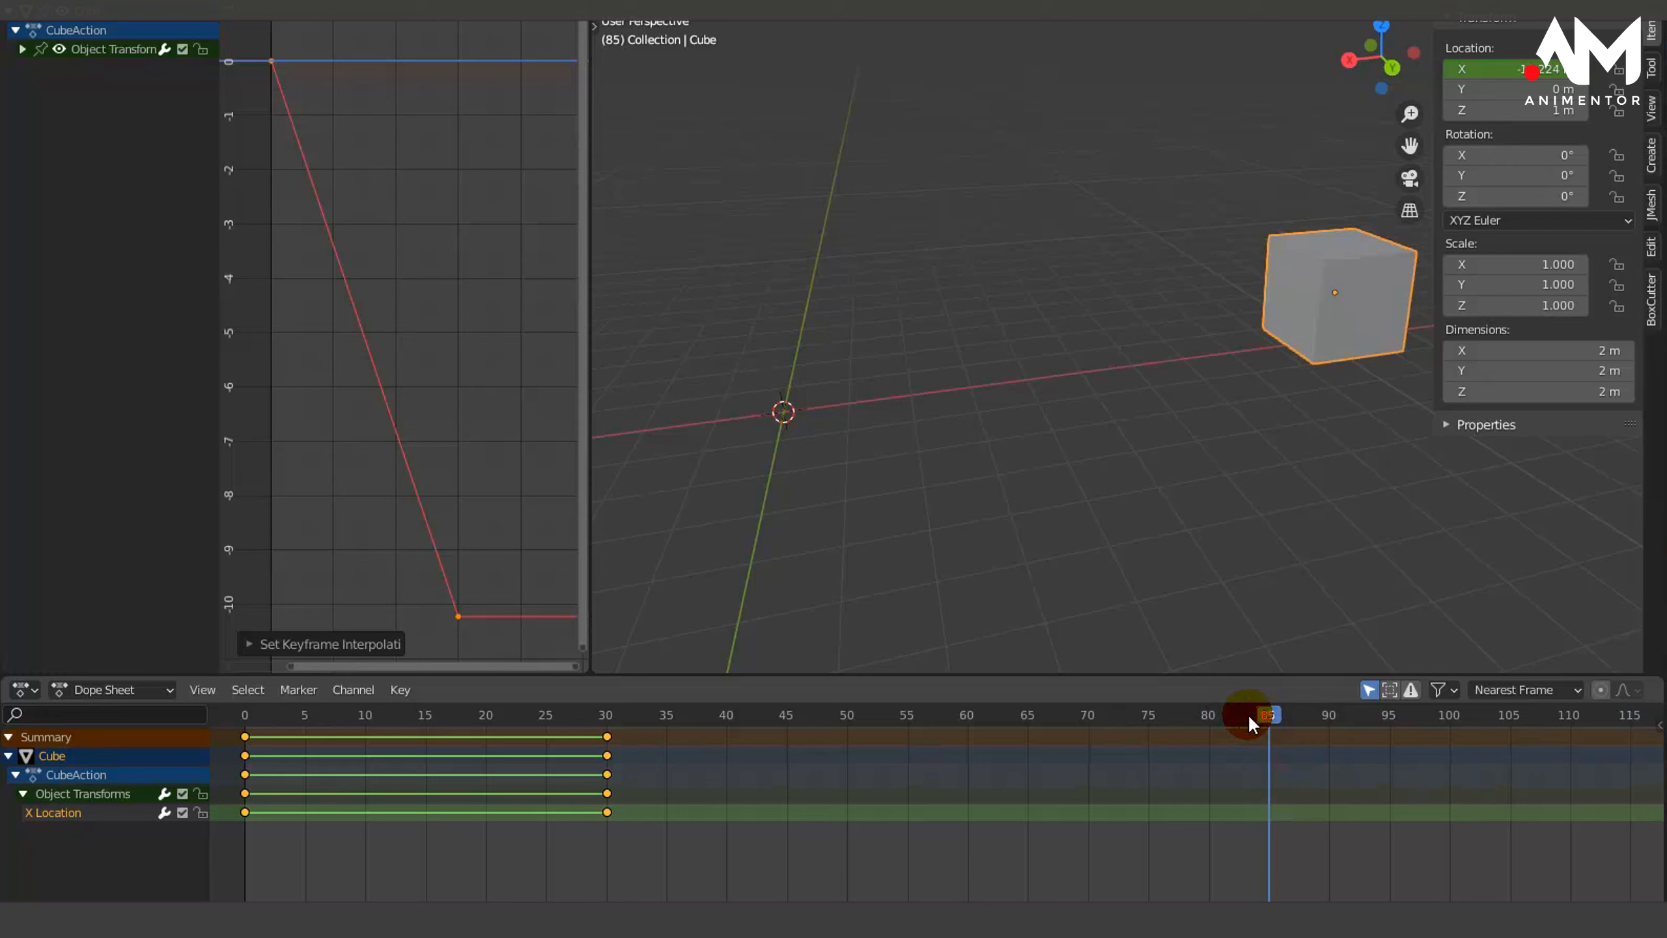
key(shift+Left)
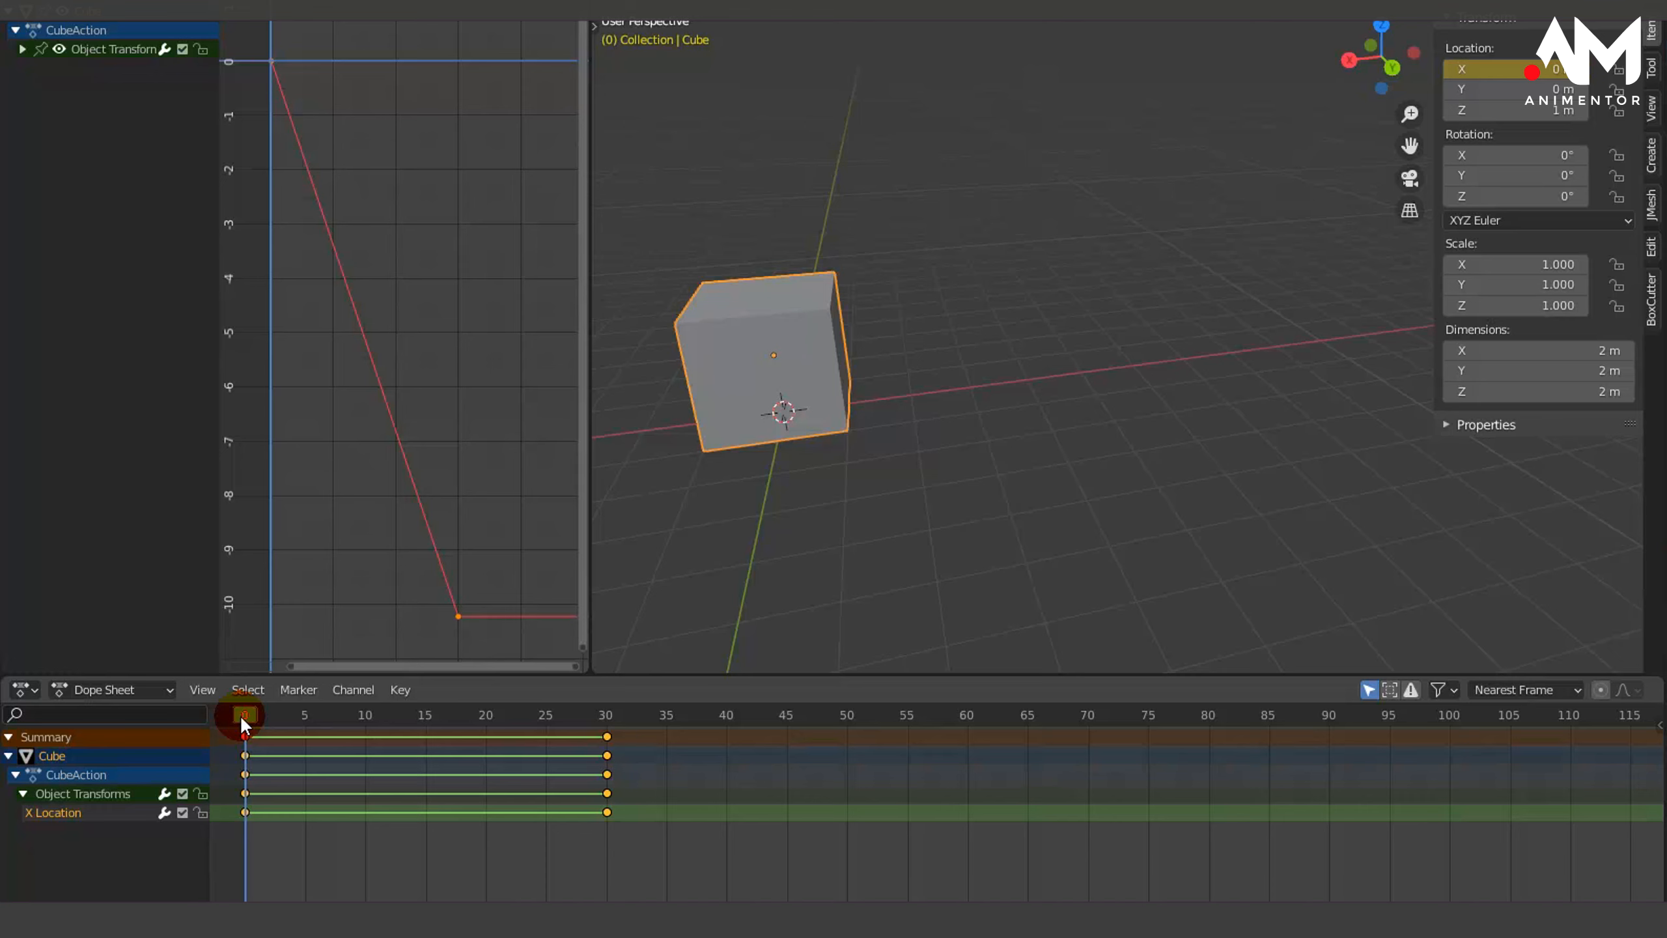
key(space)
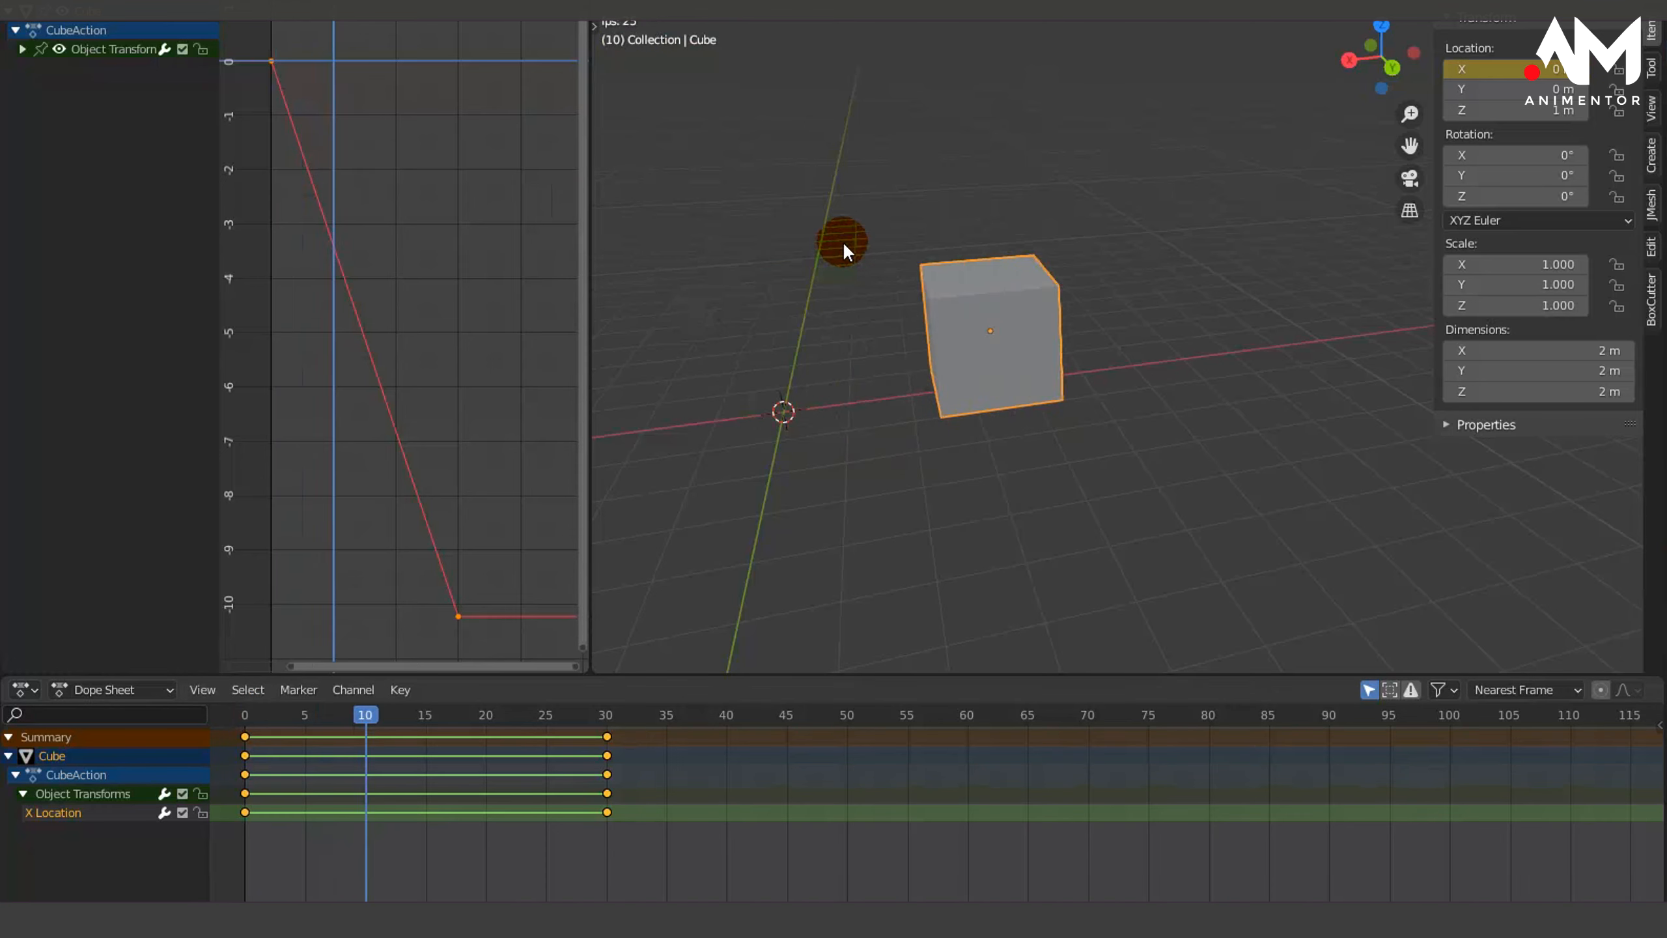
key(space)
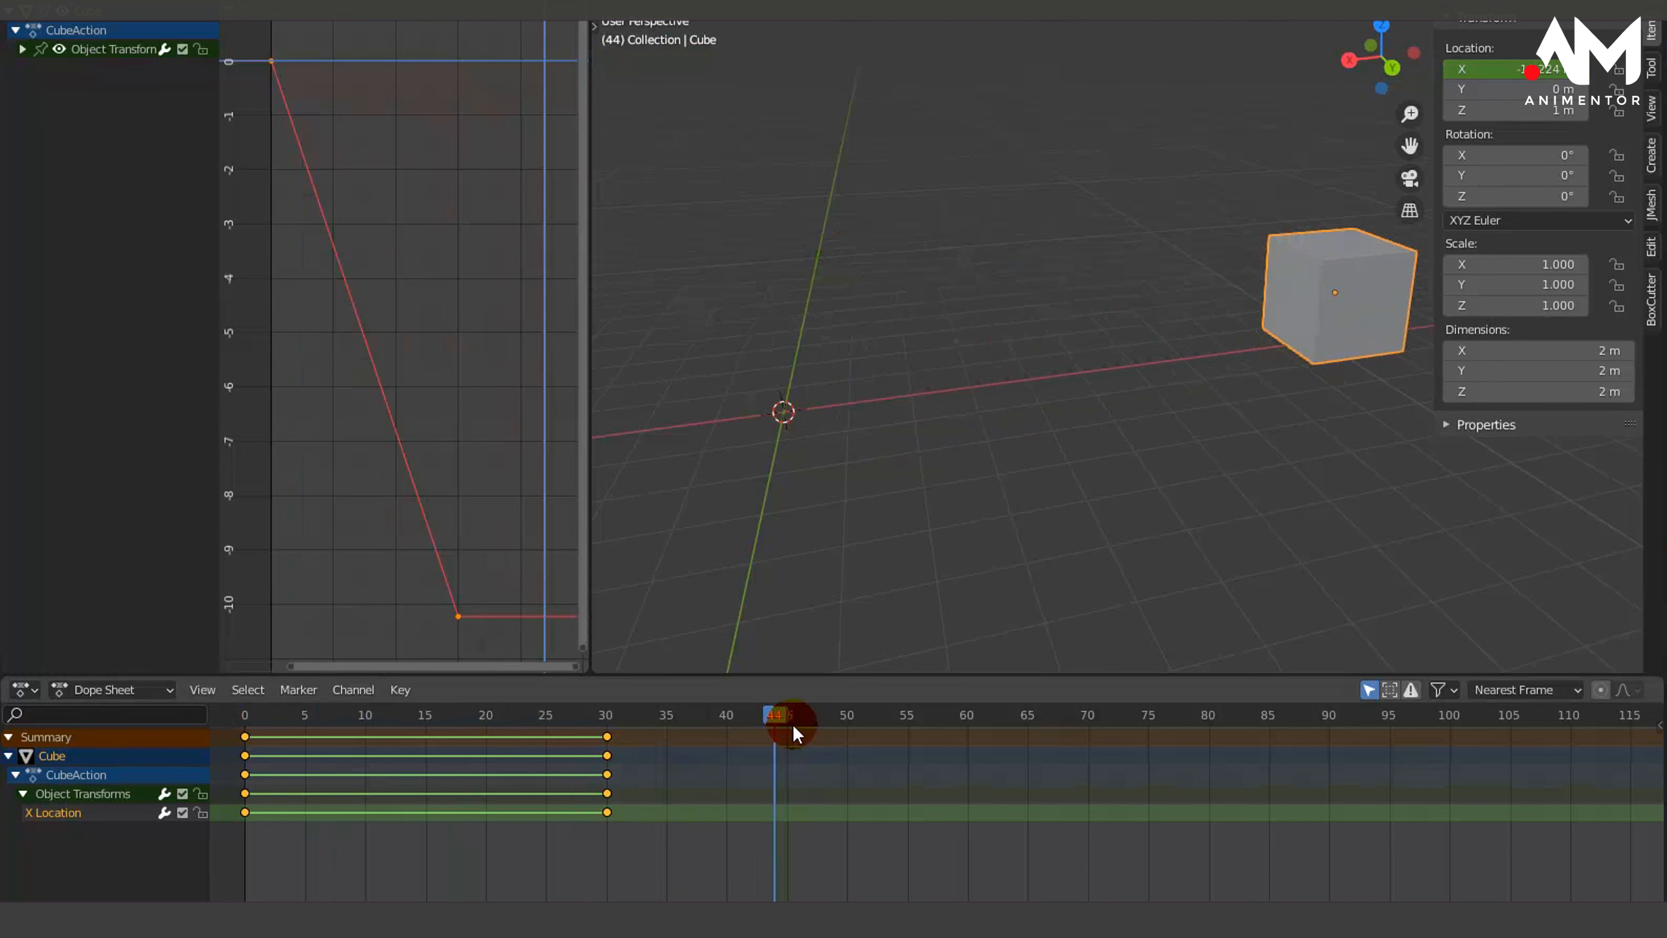
drag(793, 724, 1642, 747)
drag(443, 744, 213, 769)
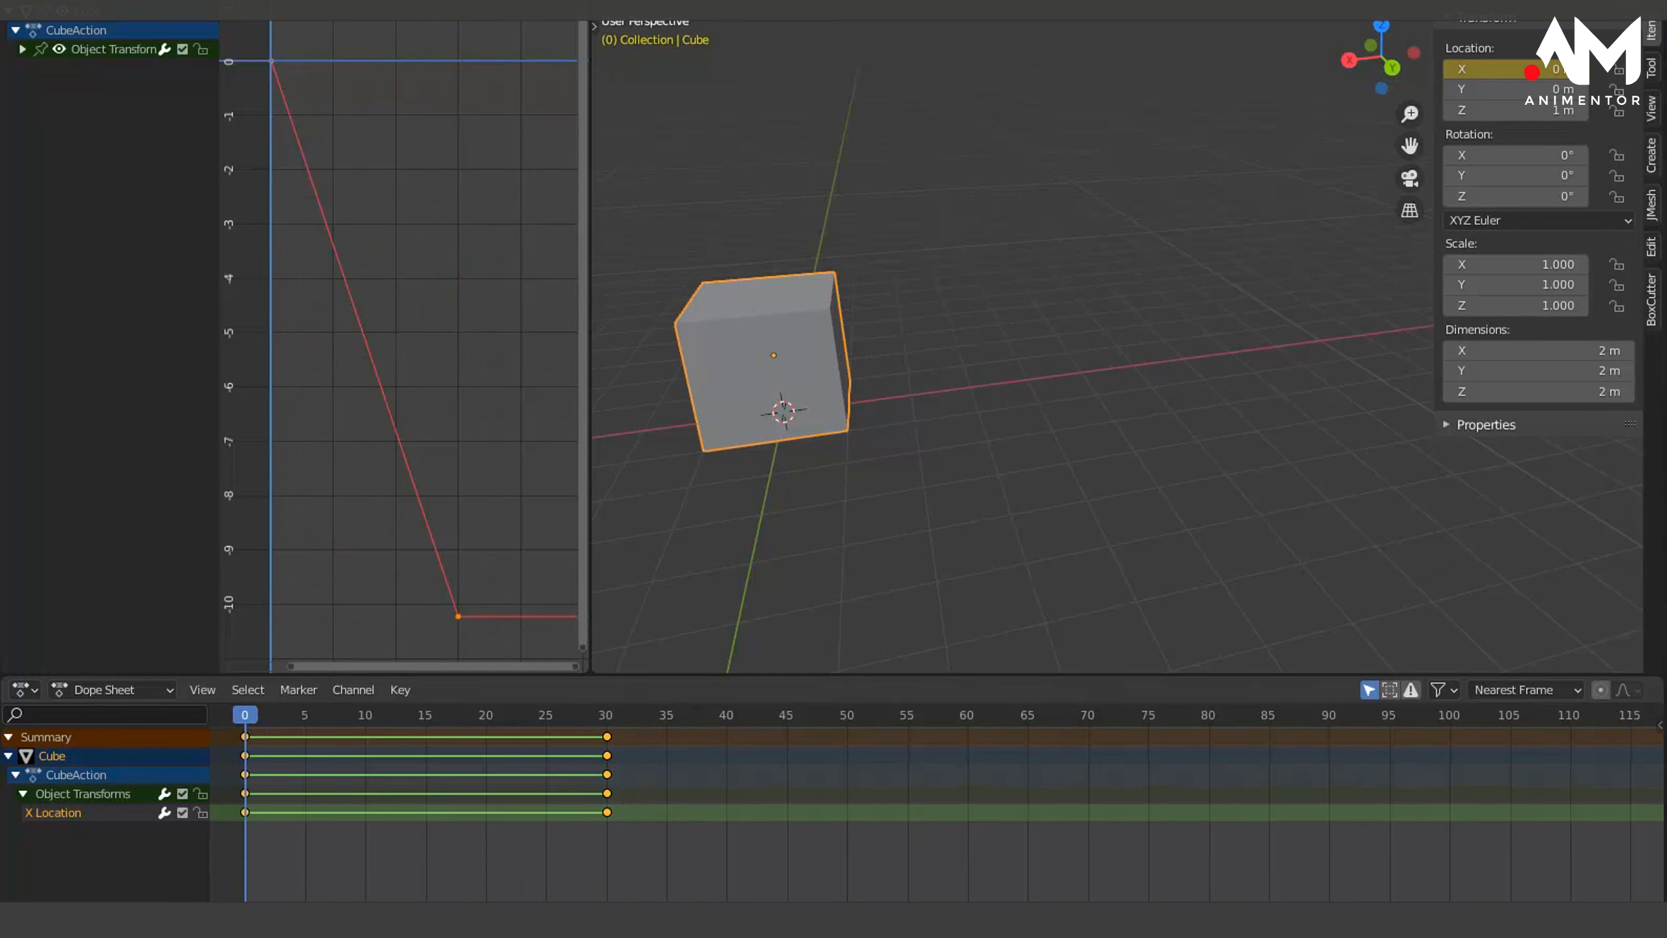
Select all of the cube's keyframes in the Graph Editor and set their interpolation mode to Constant
right_click(482, 166)
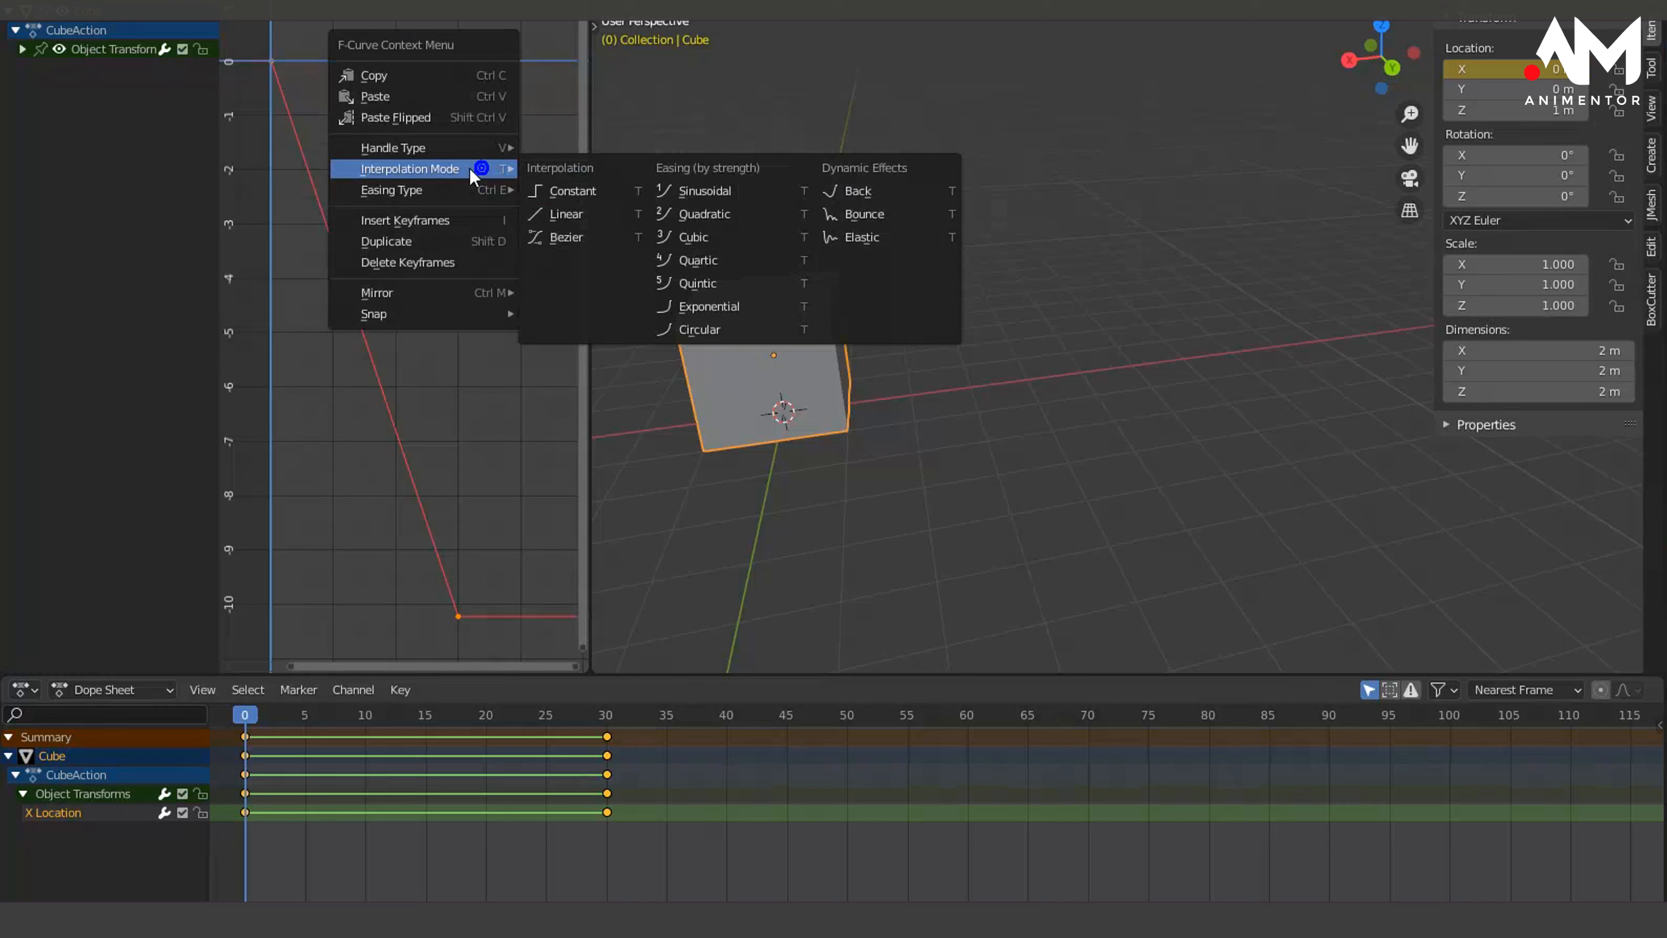
click(291, 29)
click(369, 53)
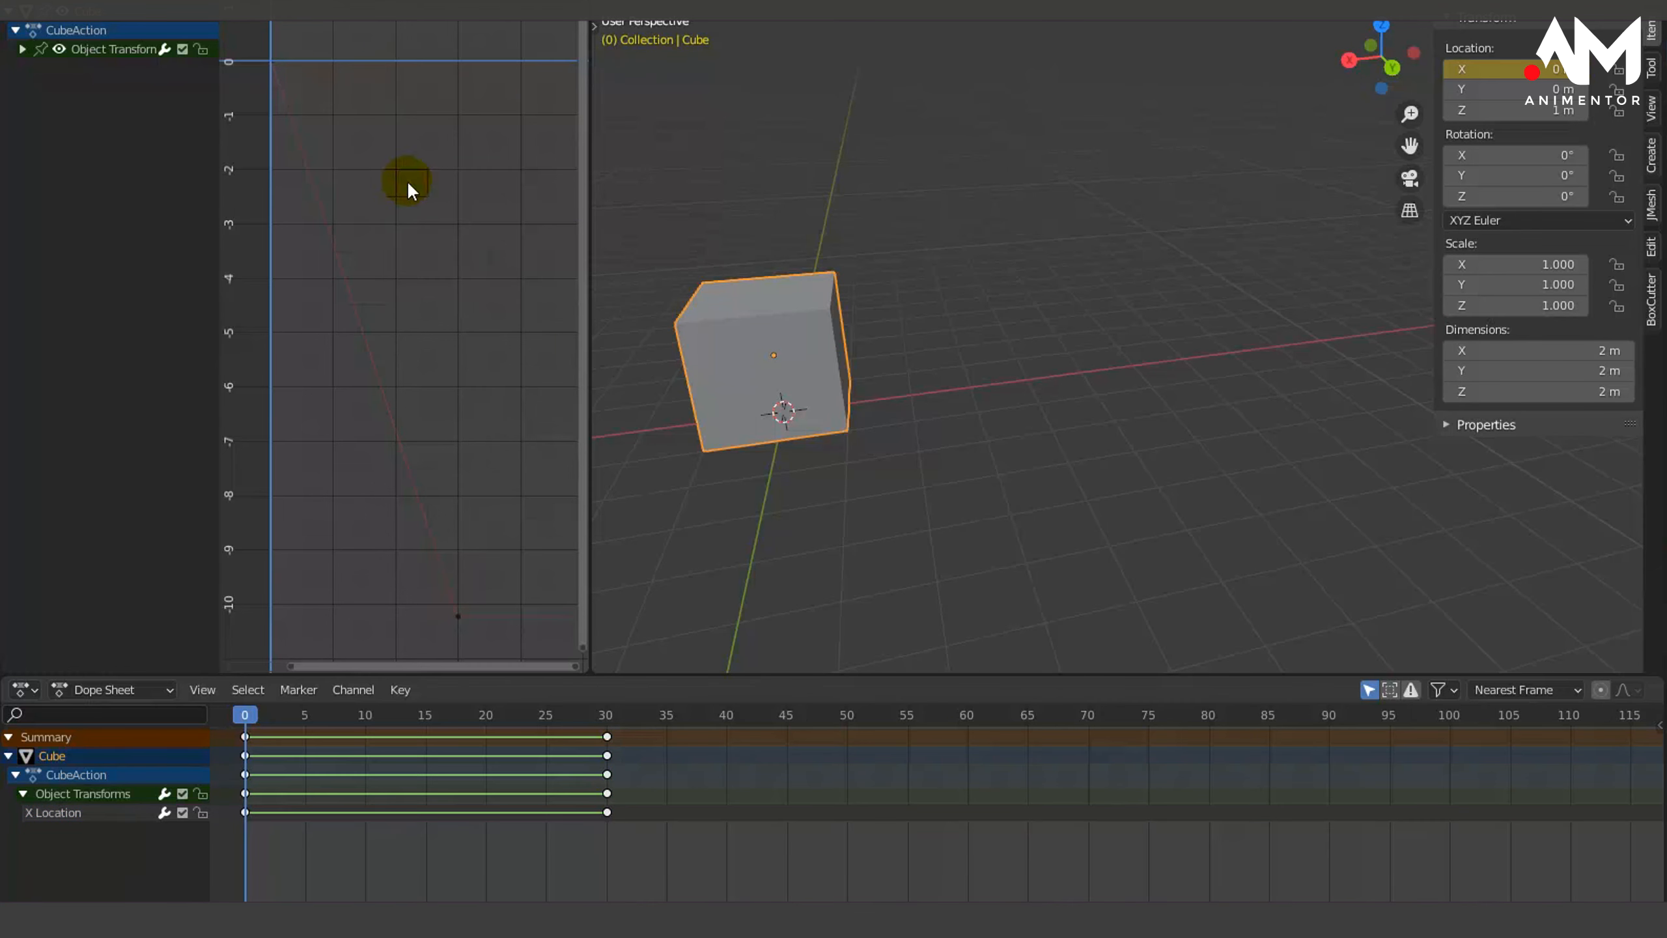
key(a)
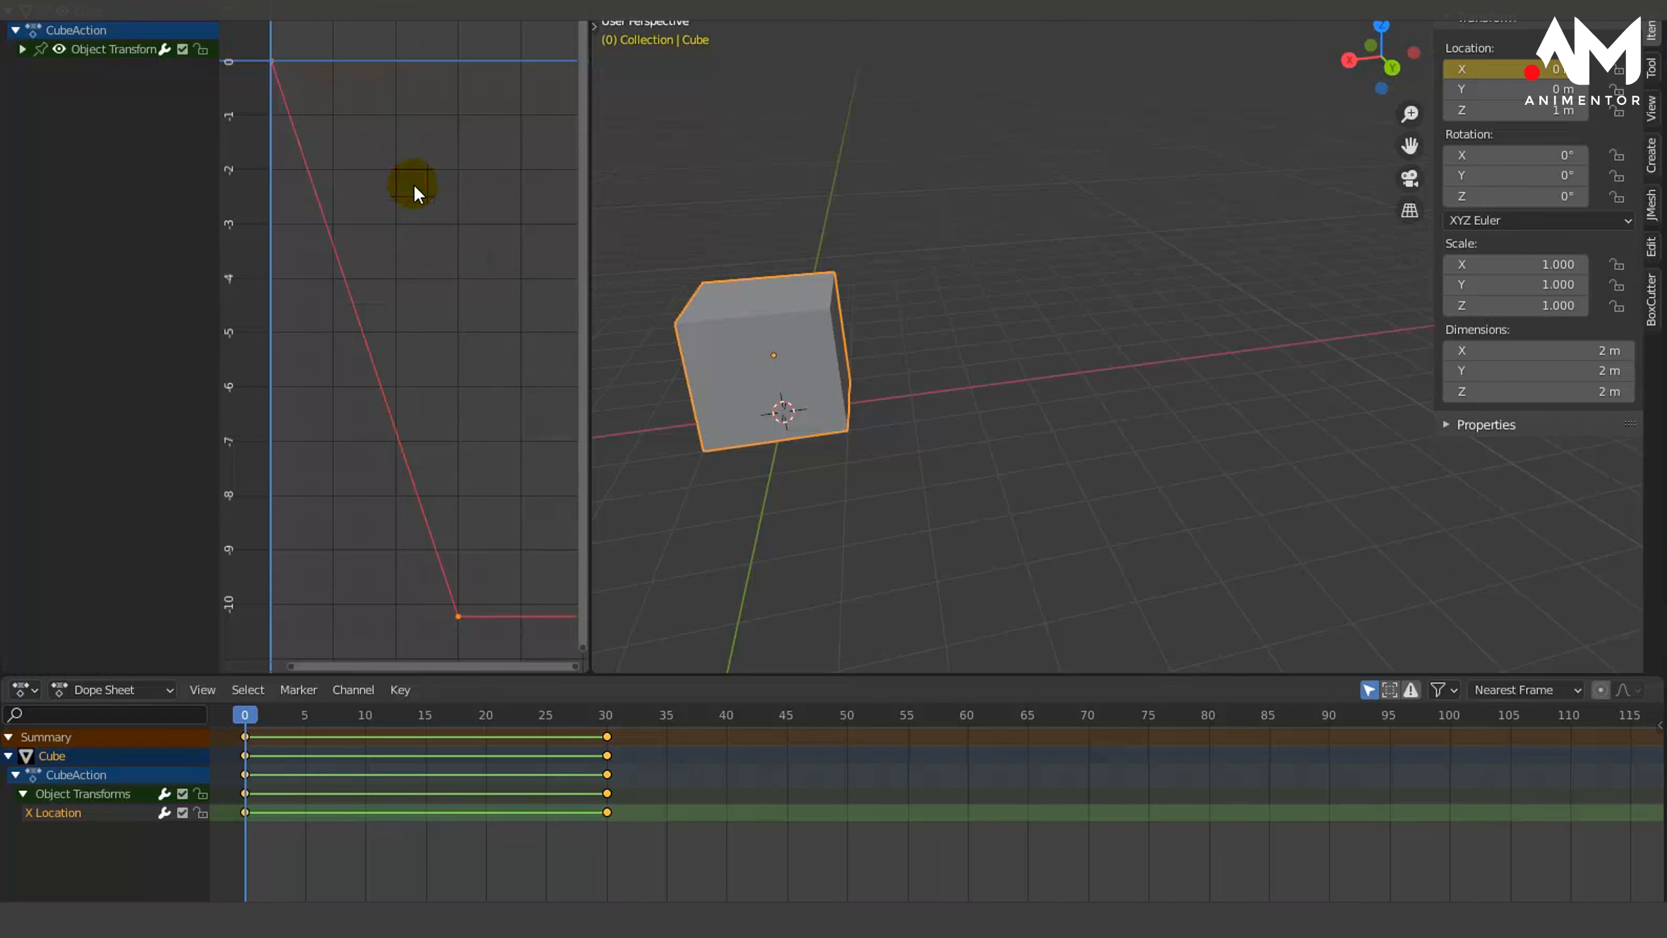
right_click(415, 186)
mouse_move(418, 186)
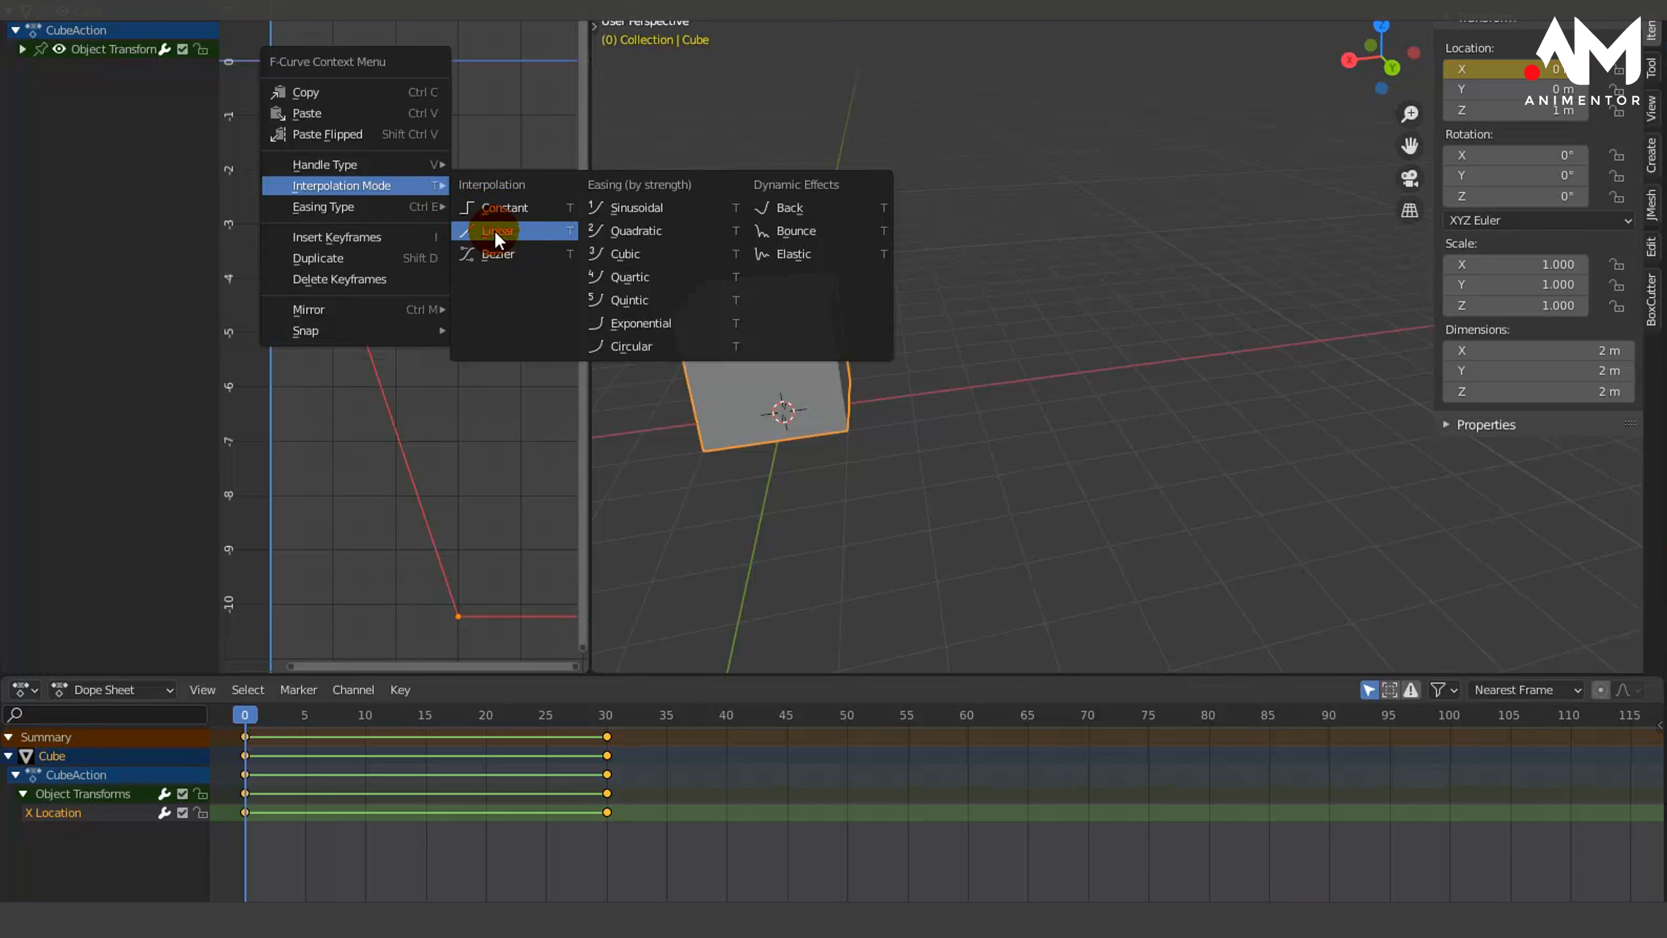
click(493, 201)
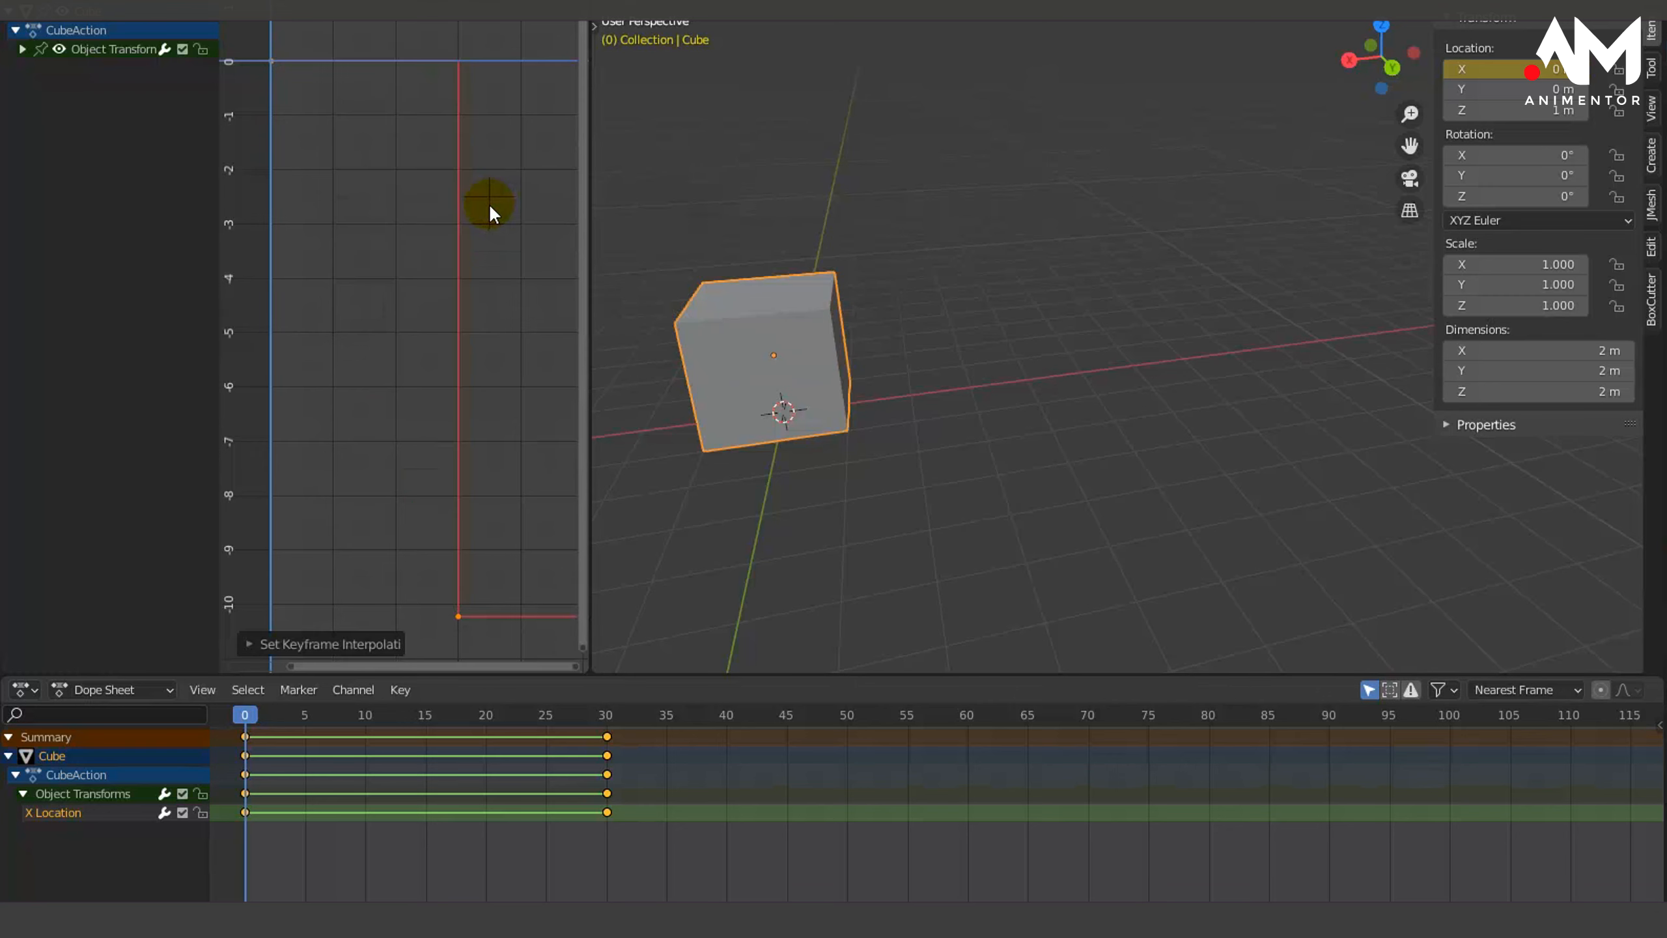
Play the cube's stepped motion repeatedly from frame 0 to examine the jump at frame 30, ending back at frame 0
click(234, 719)
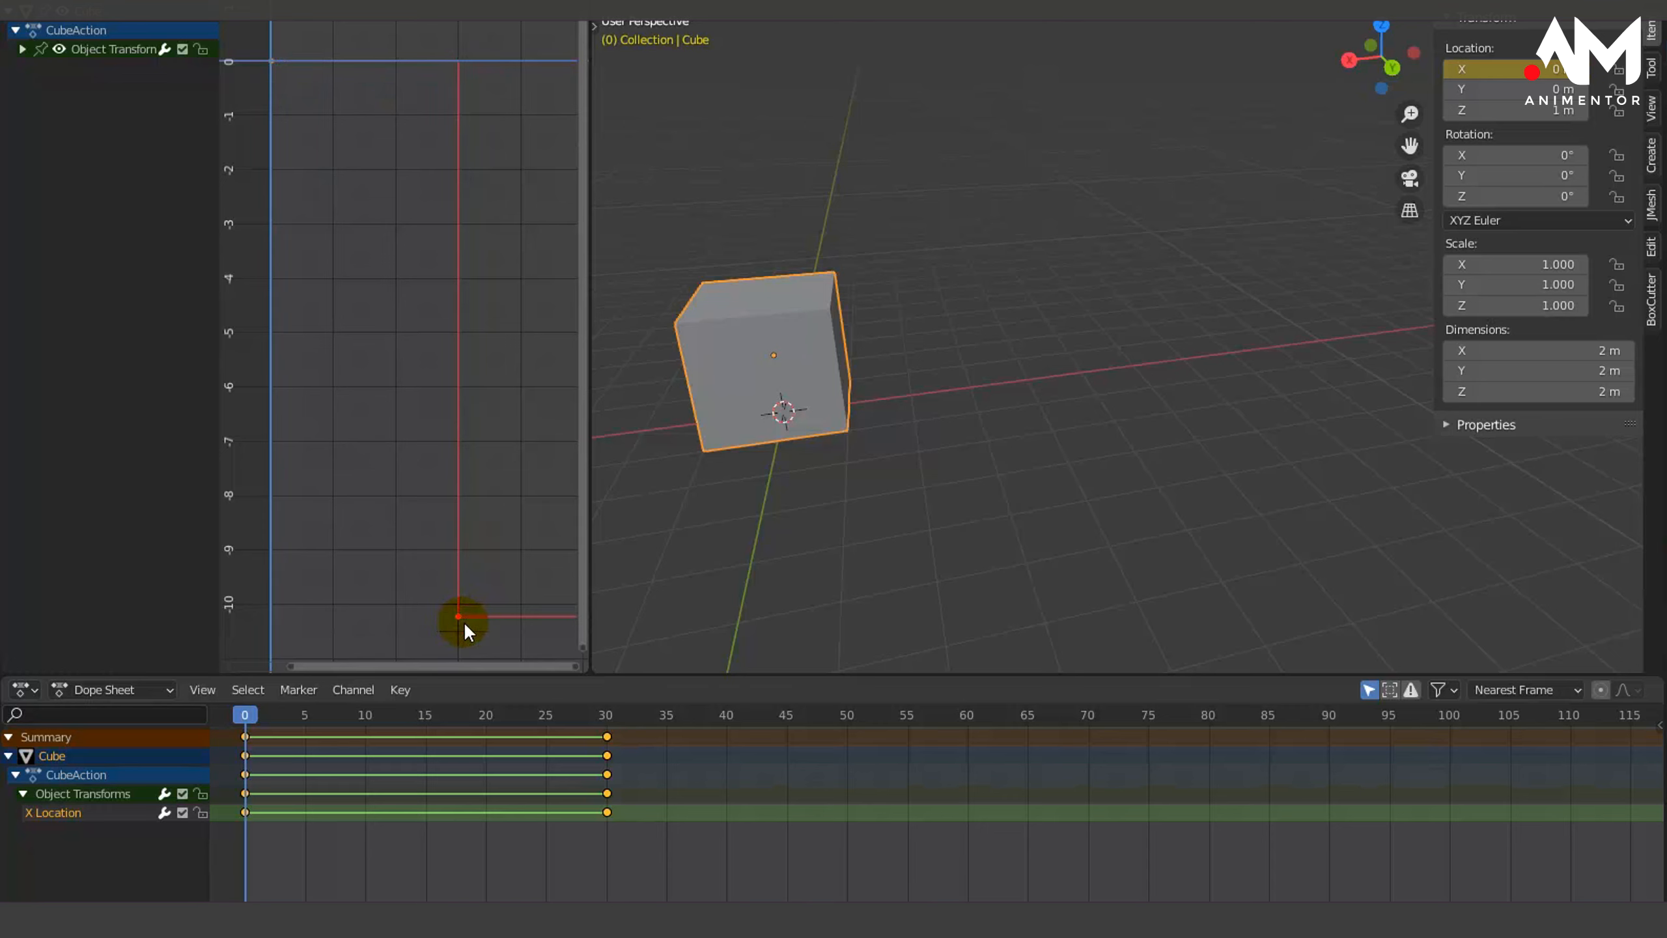
key(space)
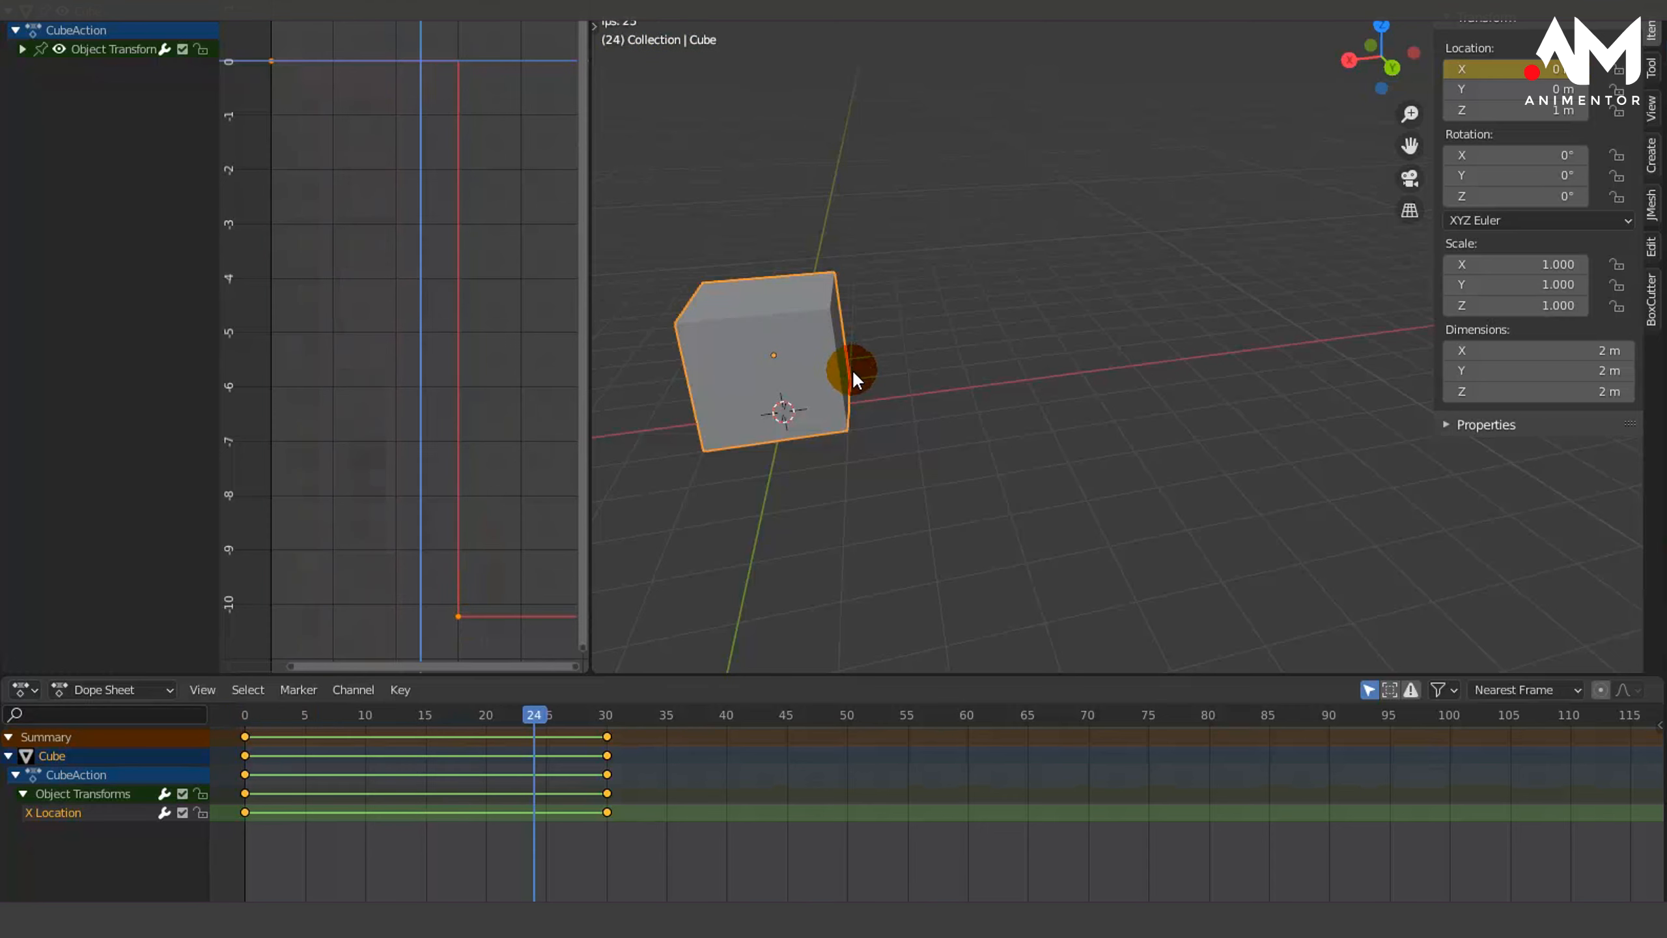
key(Down)
key(Down)
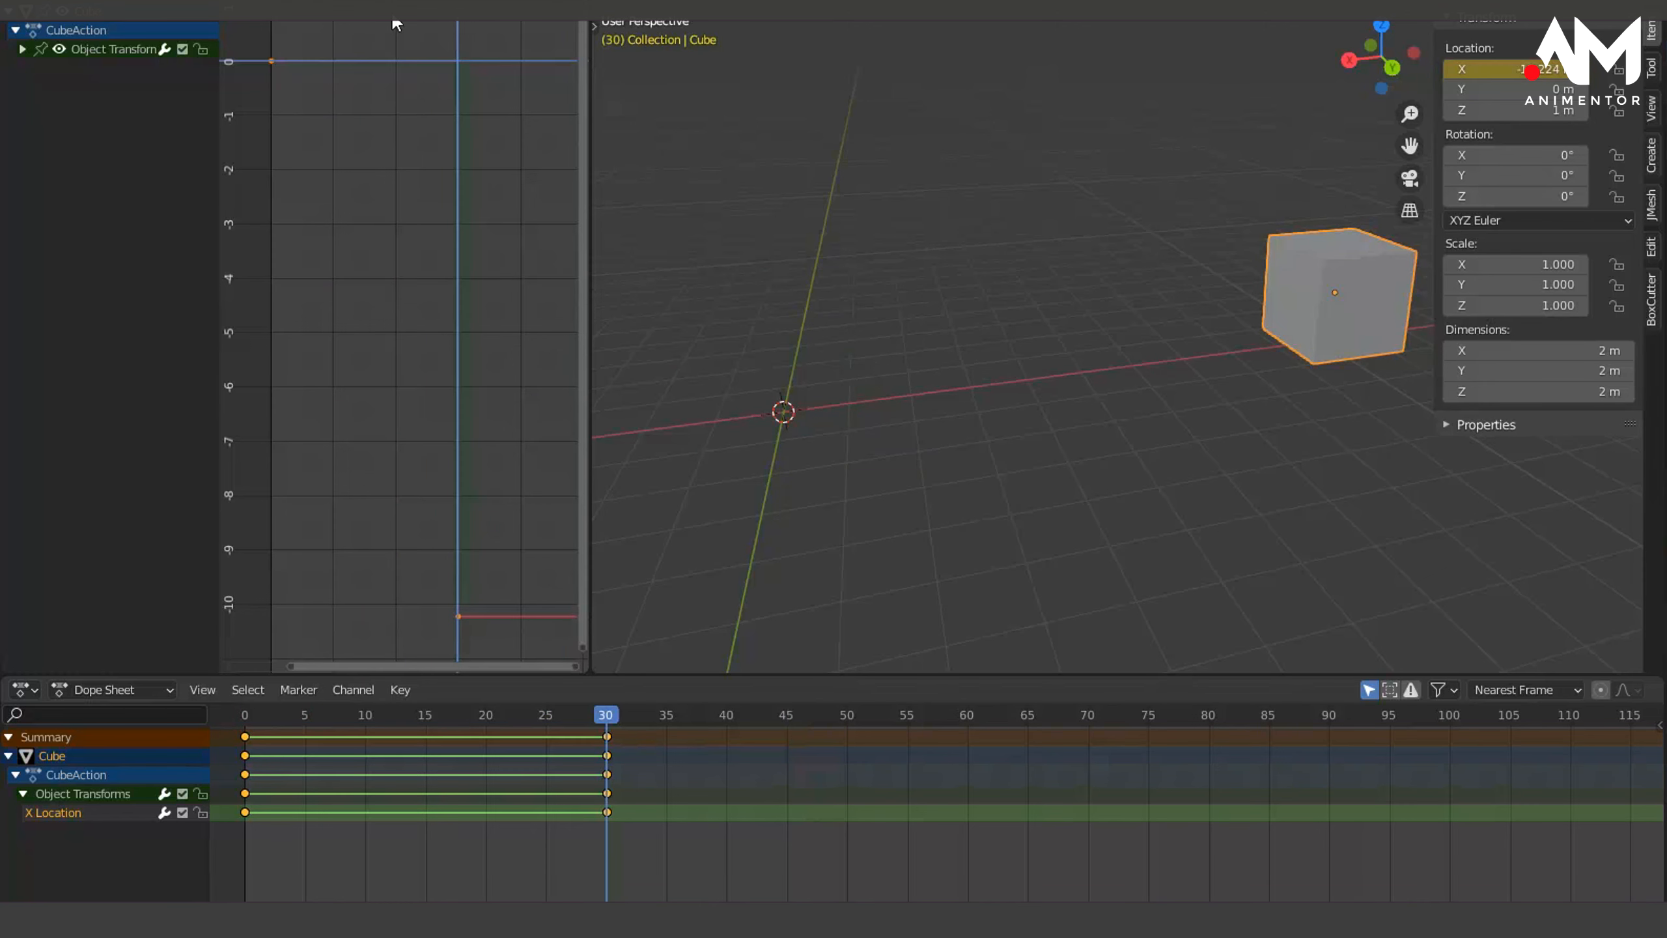
key(space)
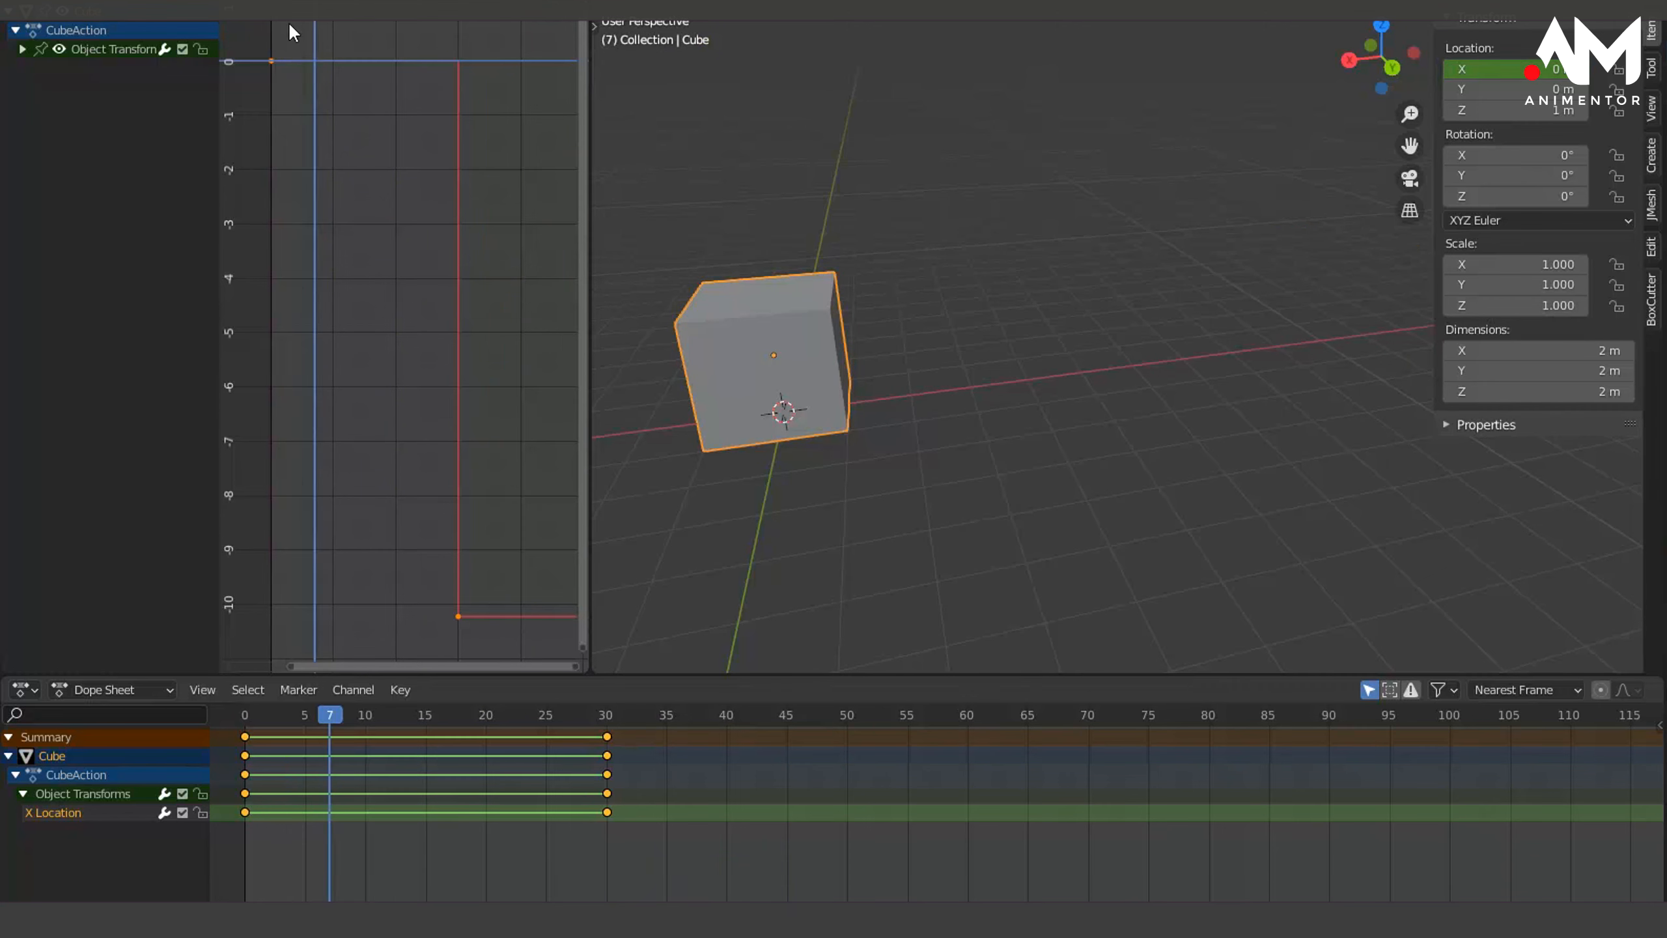
key(Escape)
key(space)
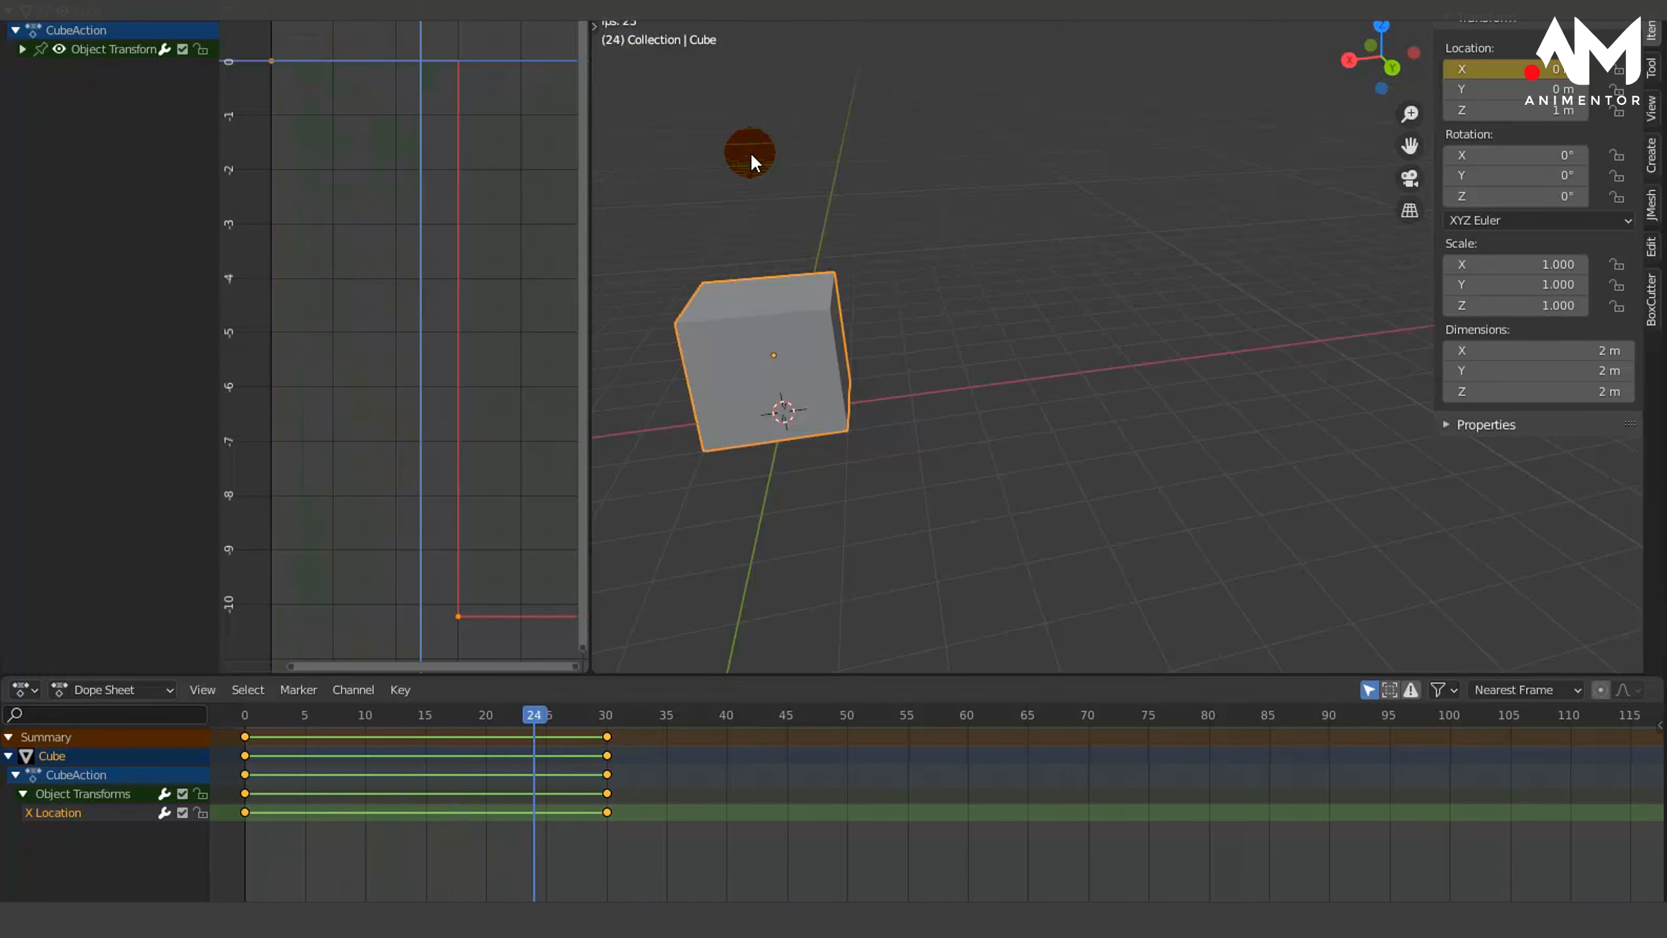
key(space)
drag(558, 18, 258, 17)
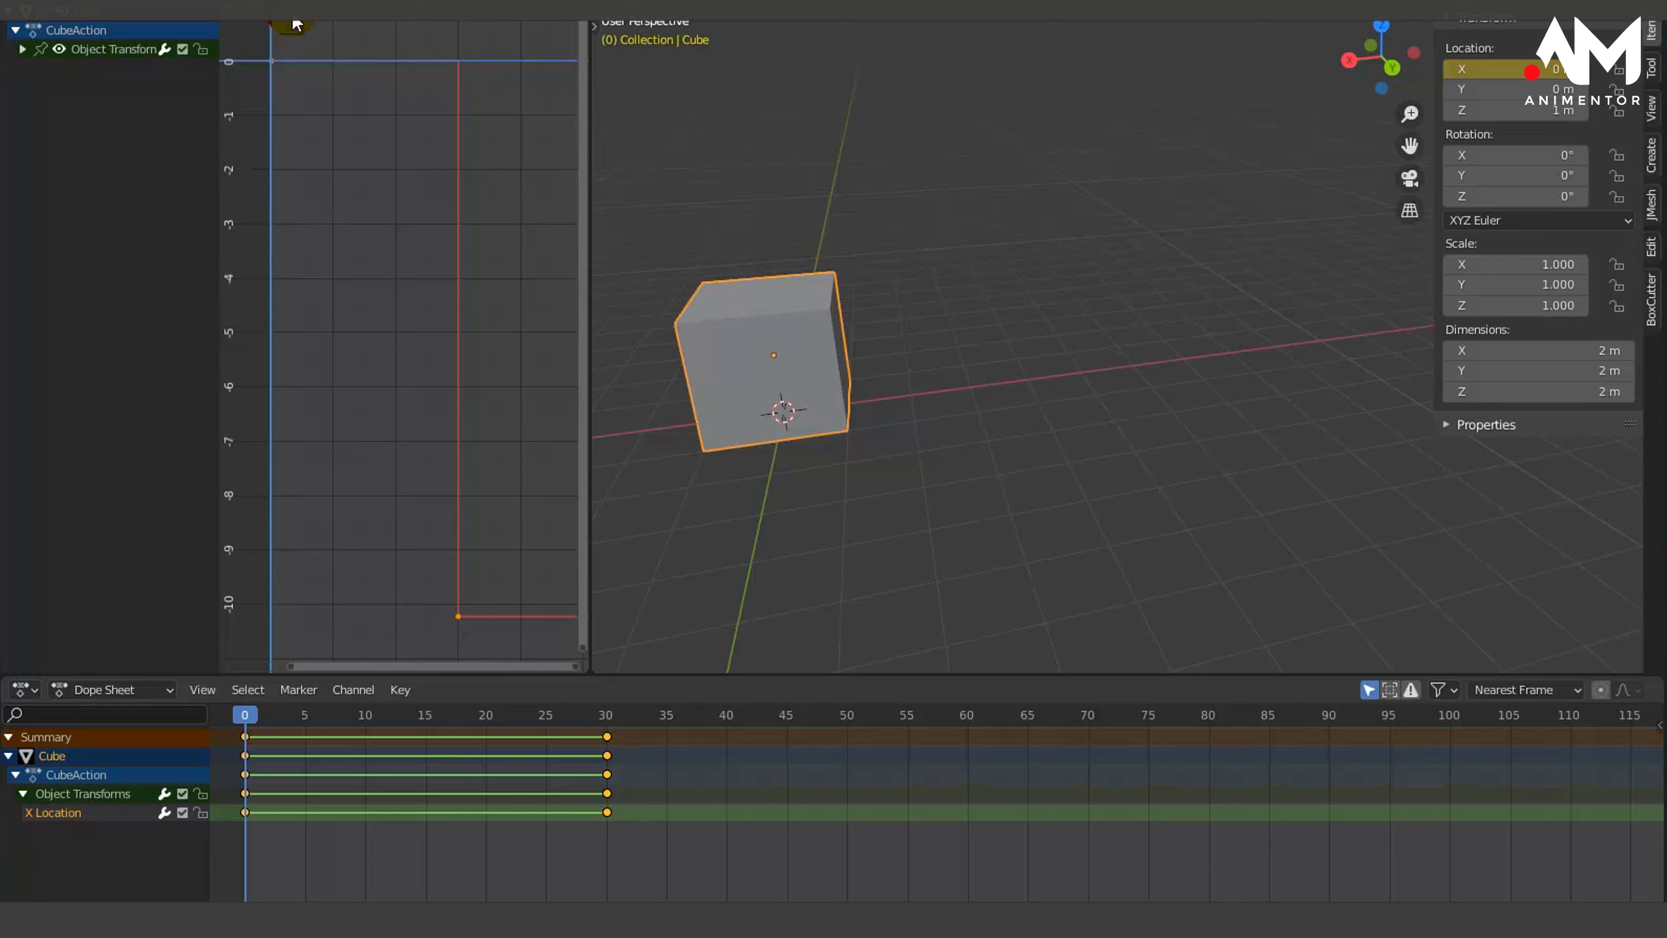
Set the interpolation mode of the cube's X location keyframes to Bezier
right_click(400, 276)
mouse_move(401, 269)
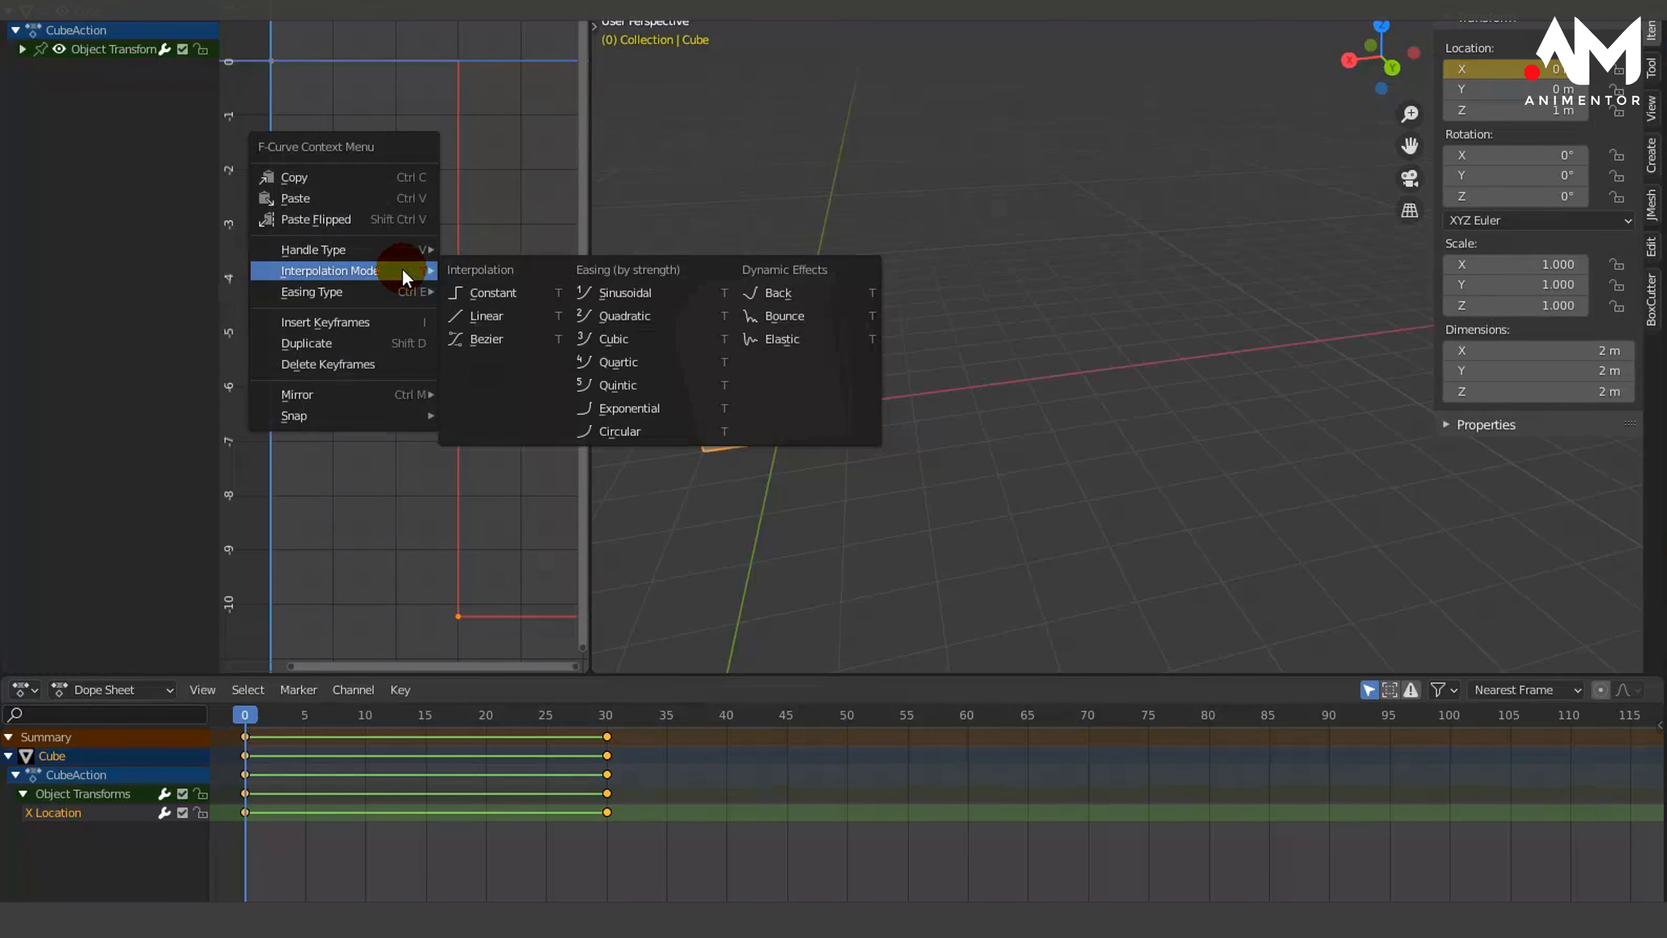
click(483, 337)
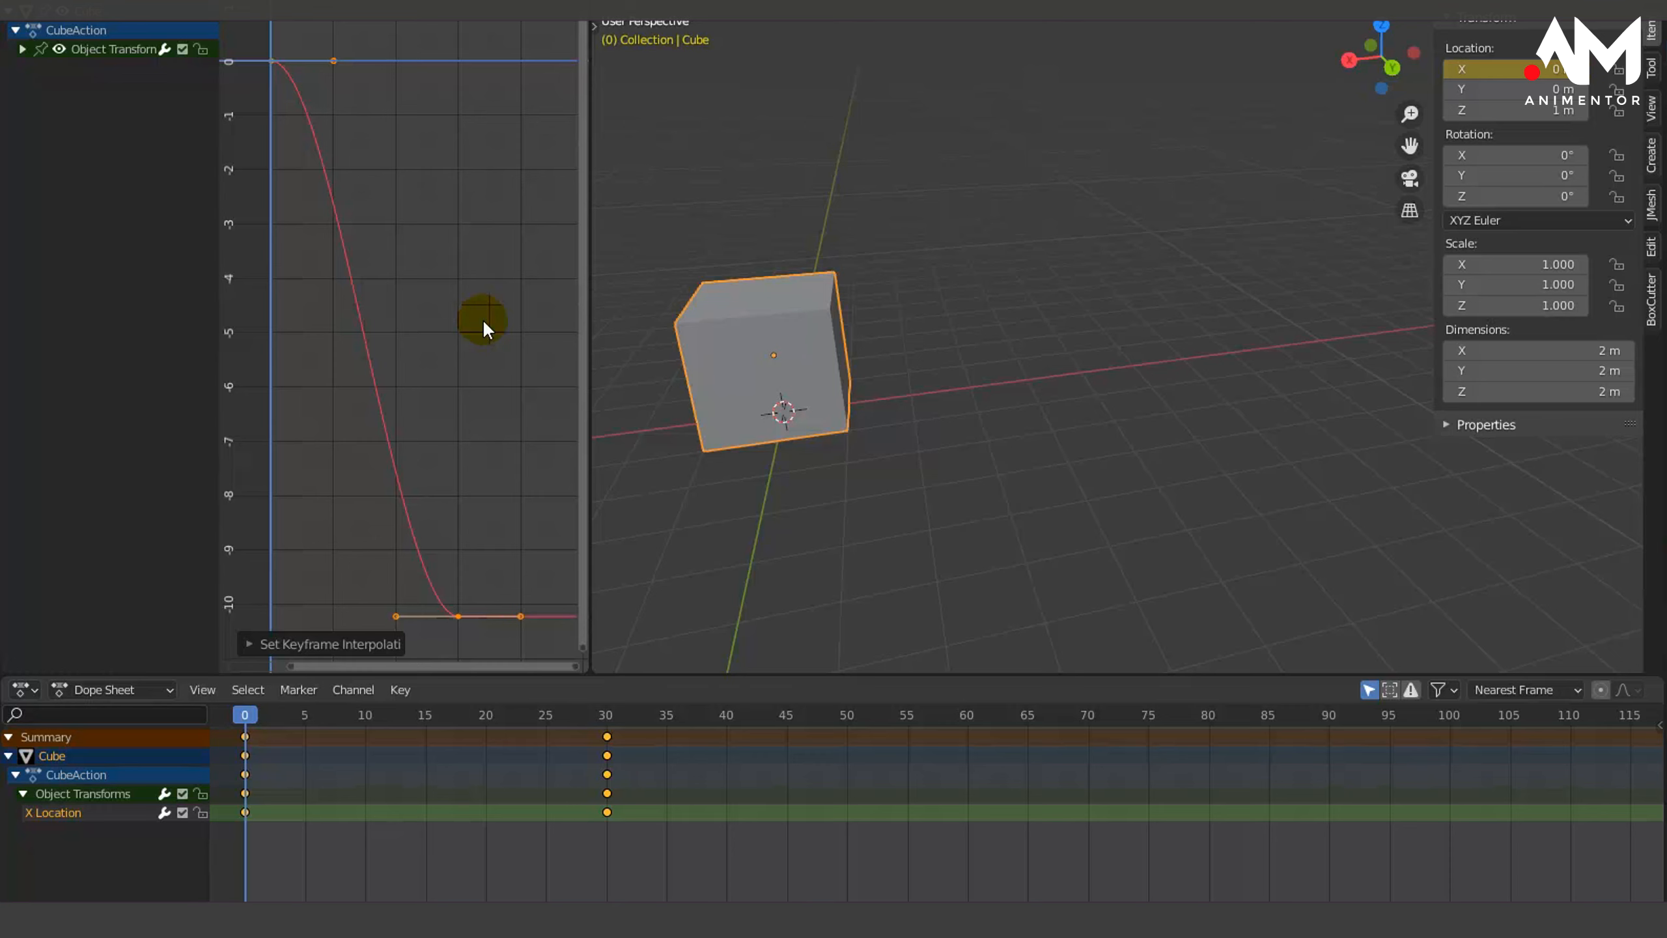
right_click(491, 321)
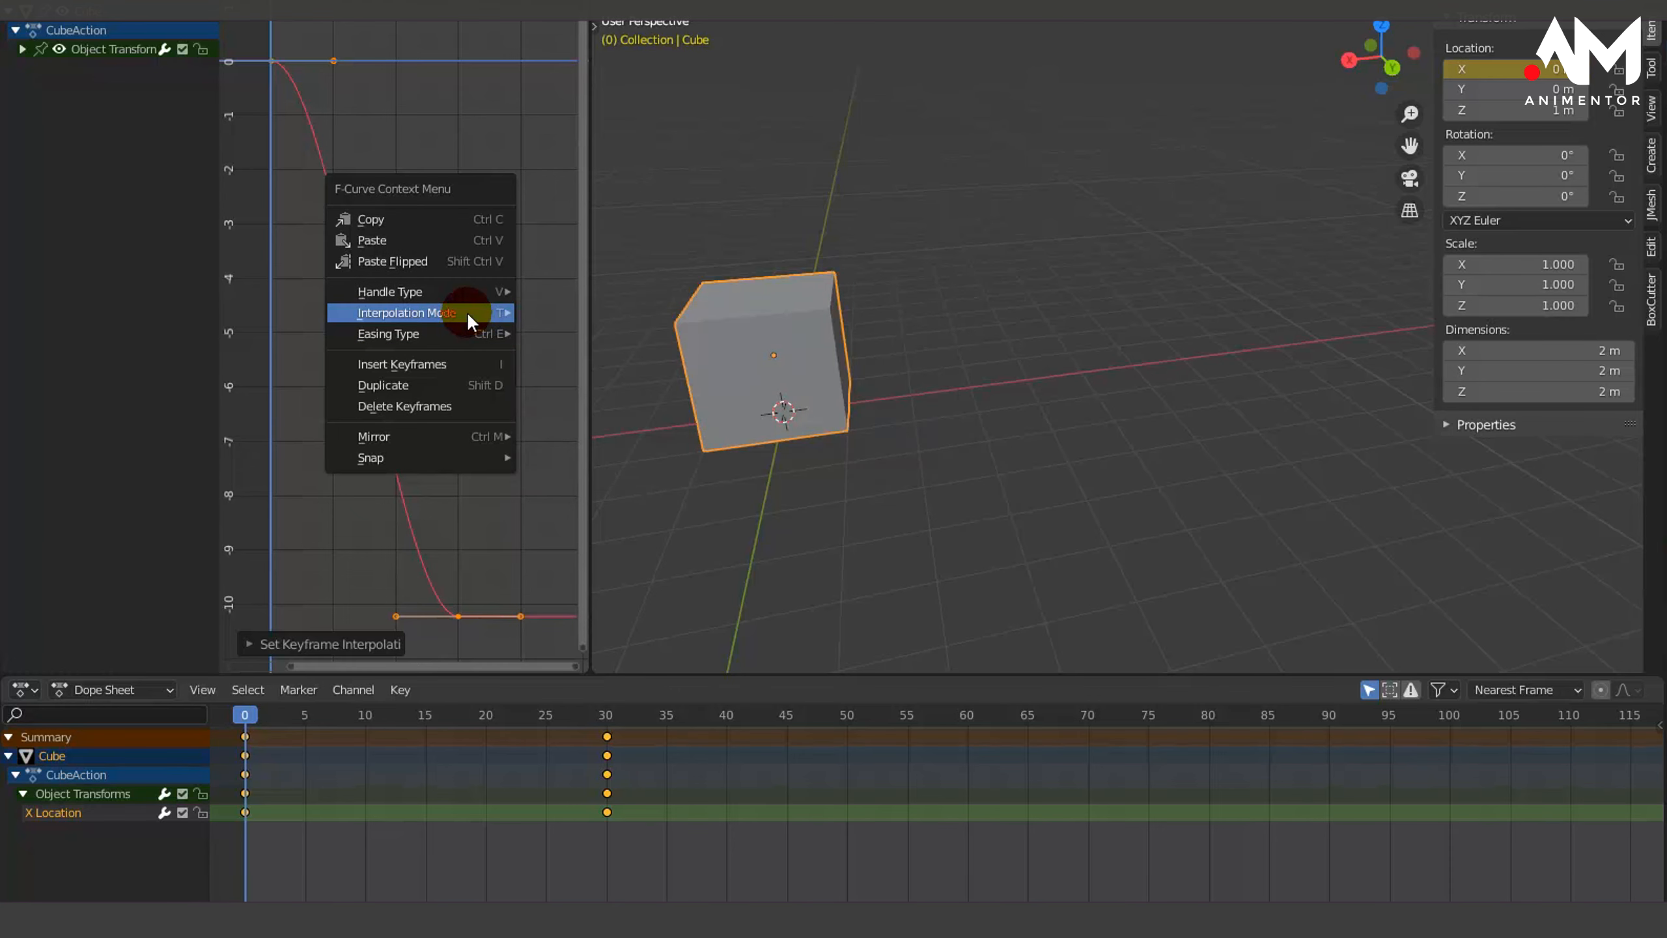
mouse_move(466, 313)
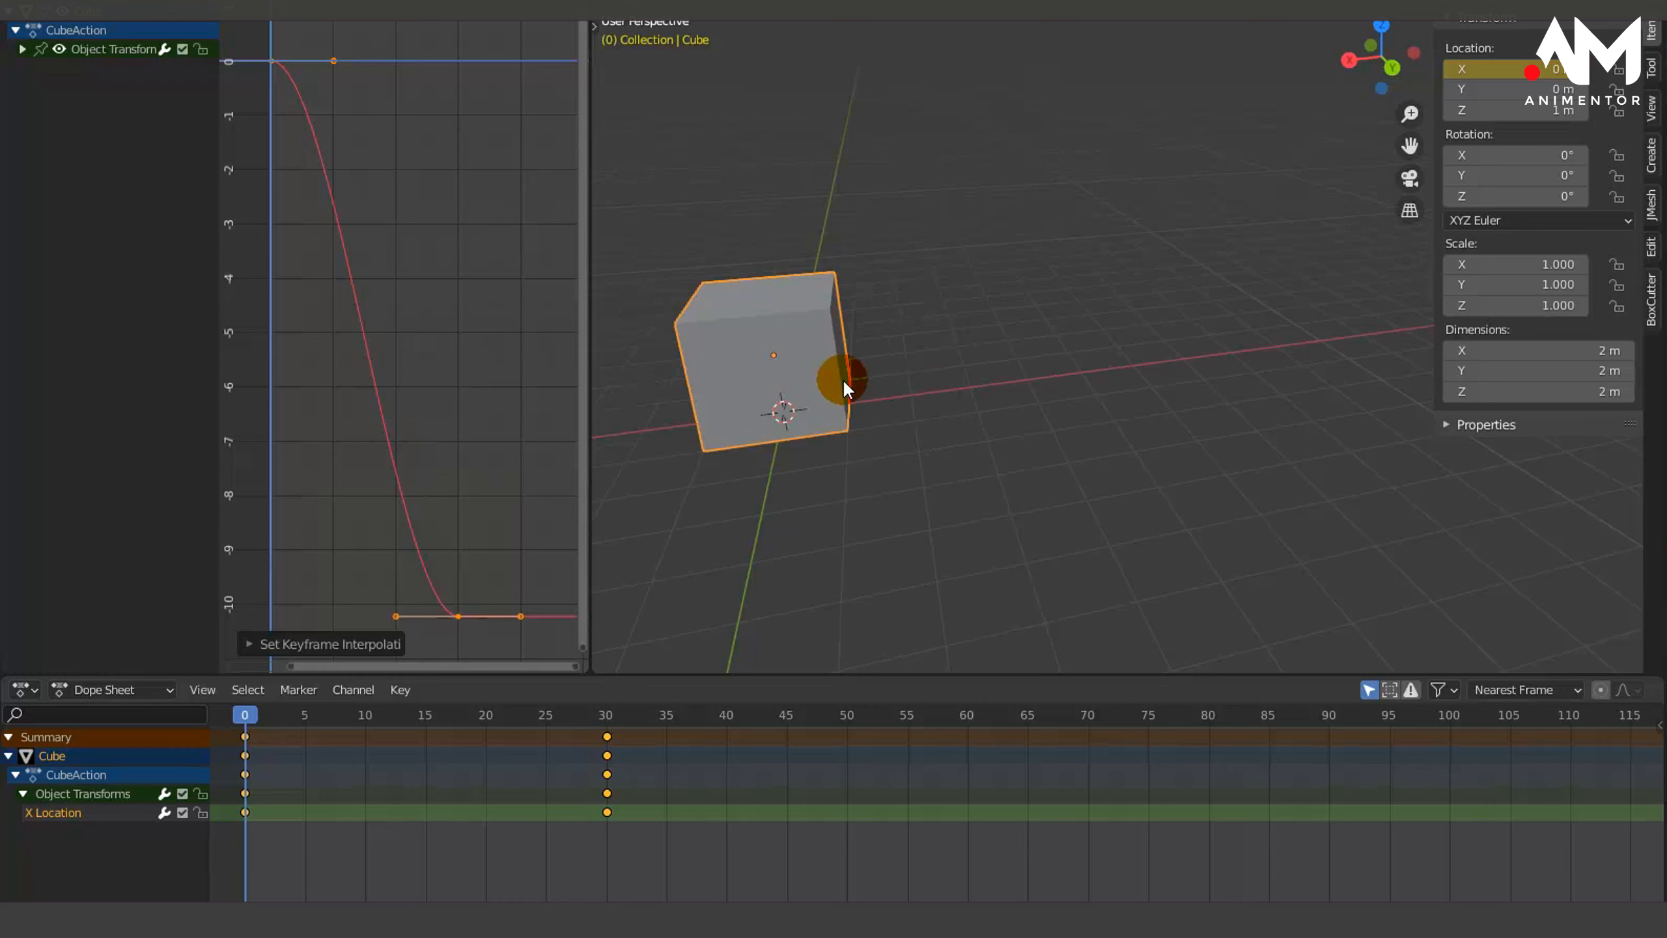
right_click(474, 199)
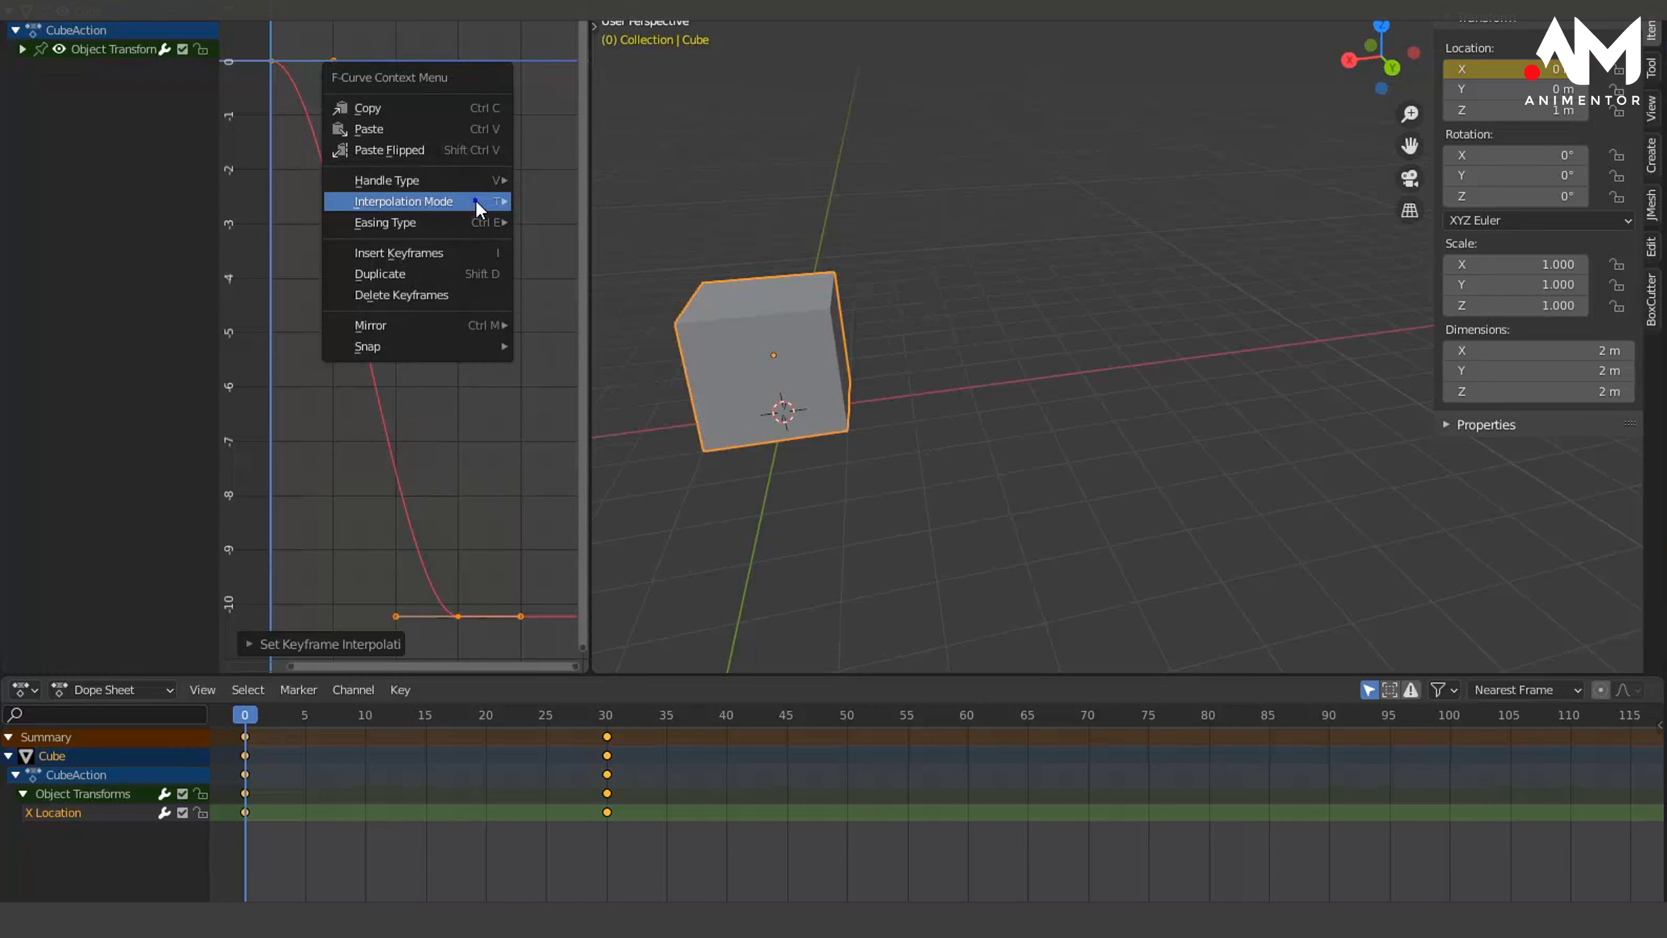
mouse_move(471, 197)
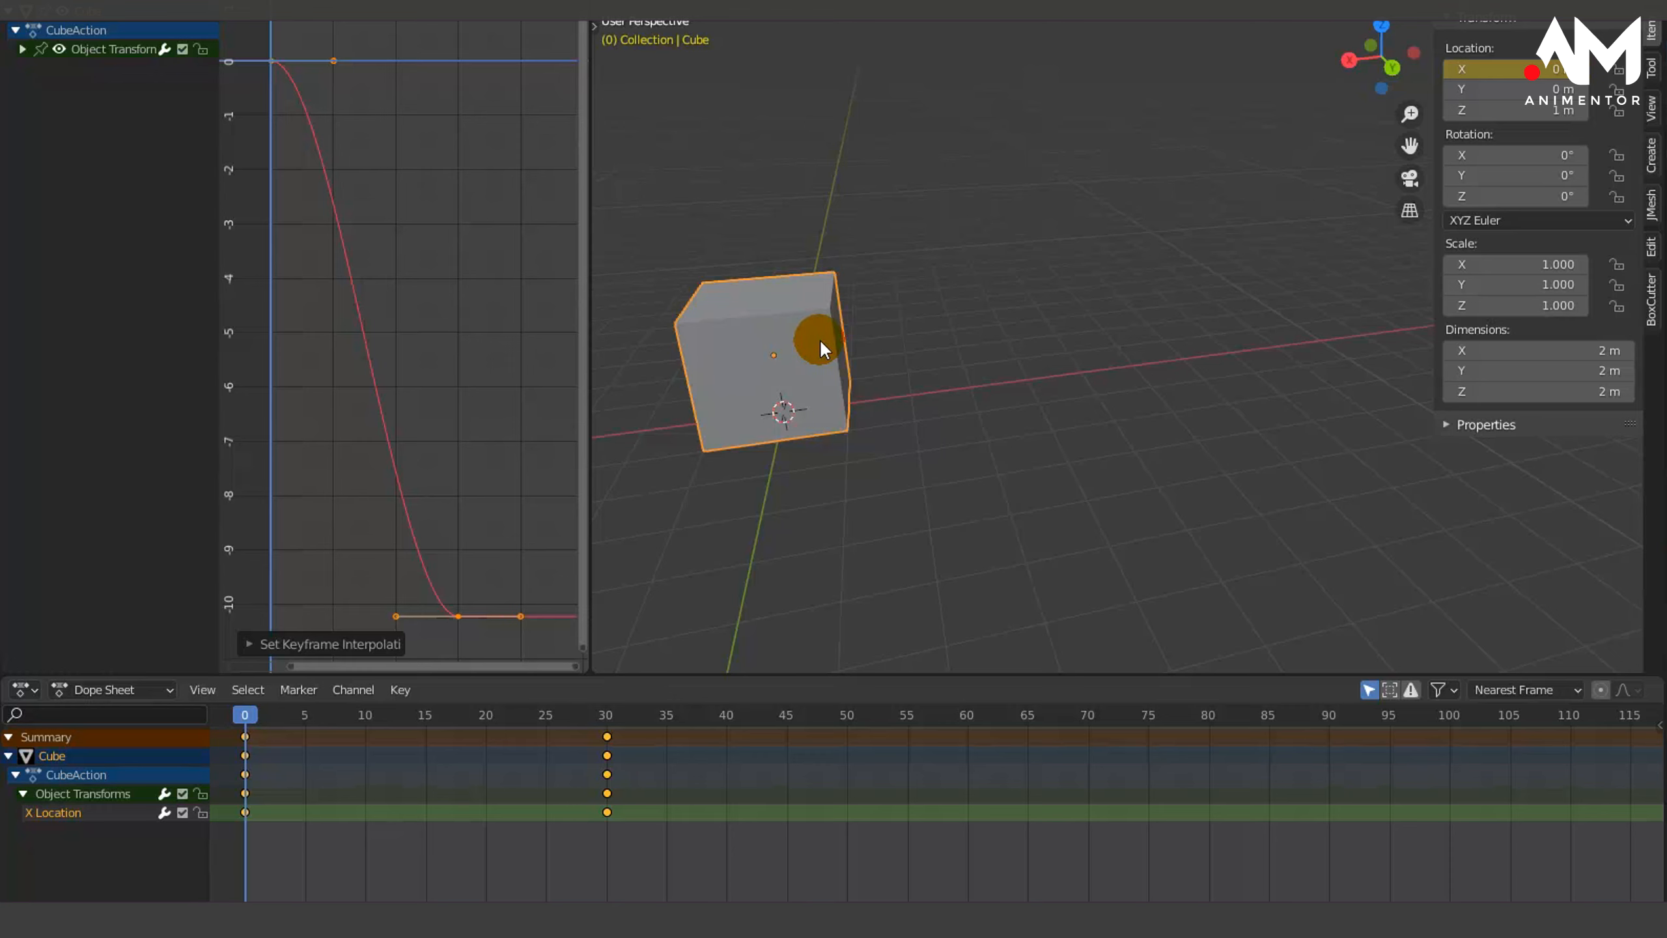
Insert a single keyframe on the cube's Y rotation at frame 0
click(236, 713)
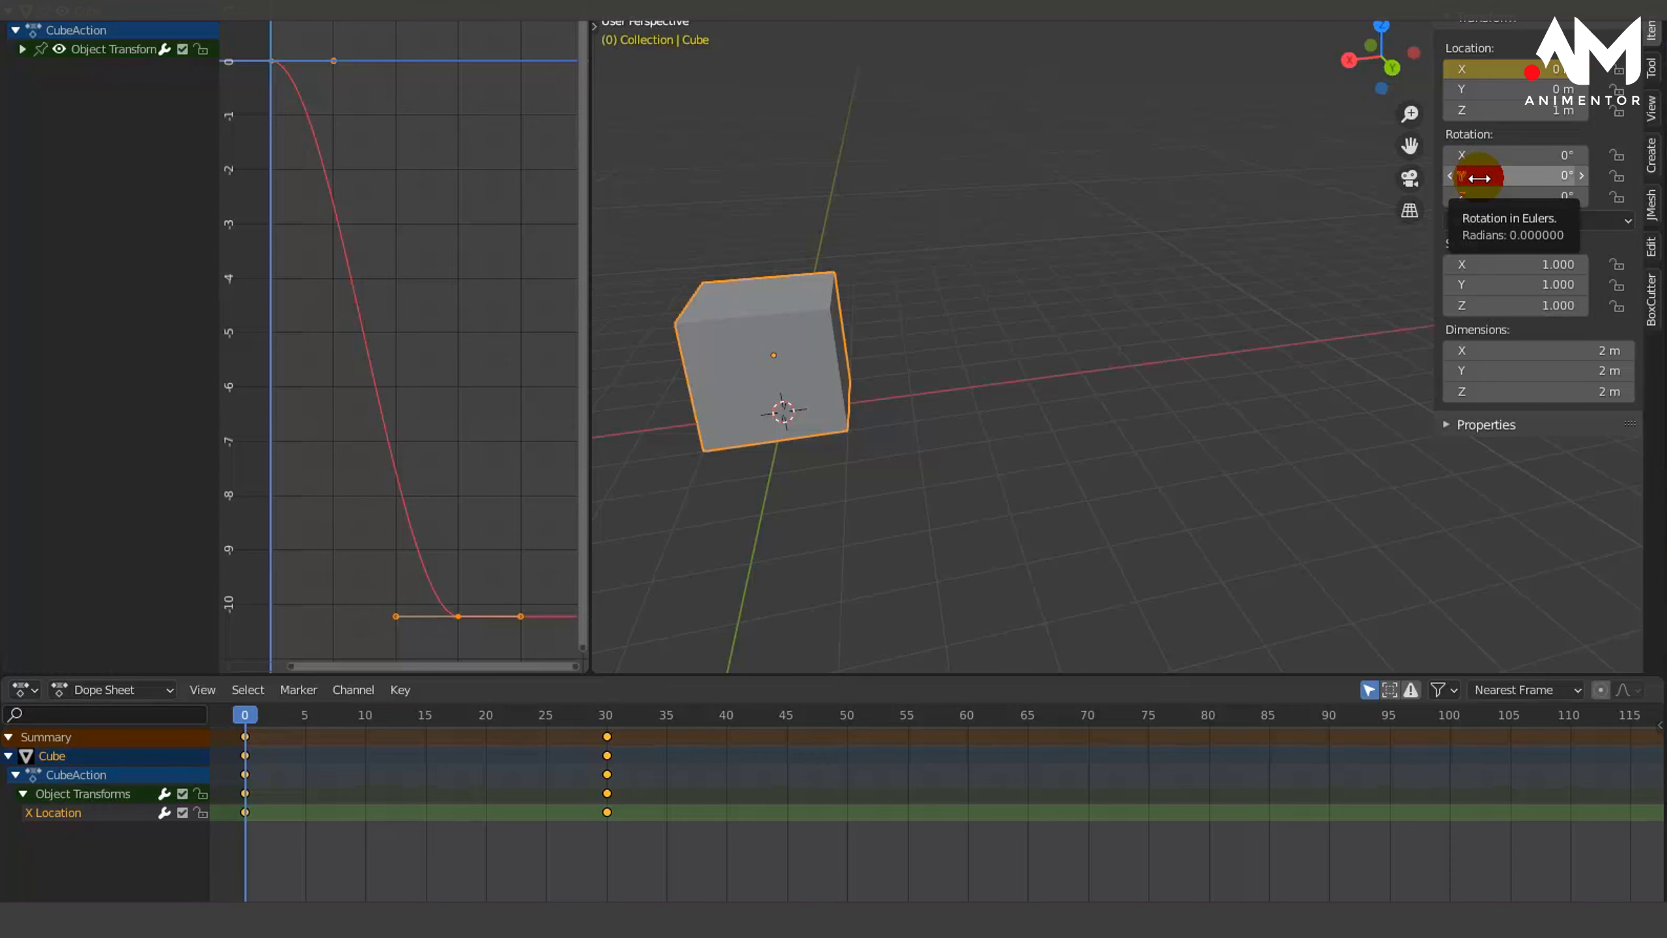
right_click(1479, 177)
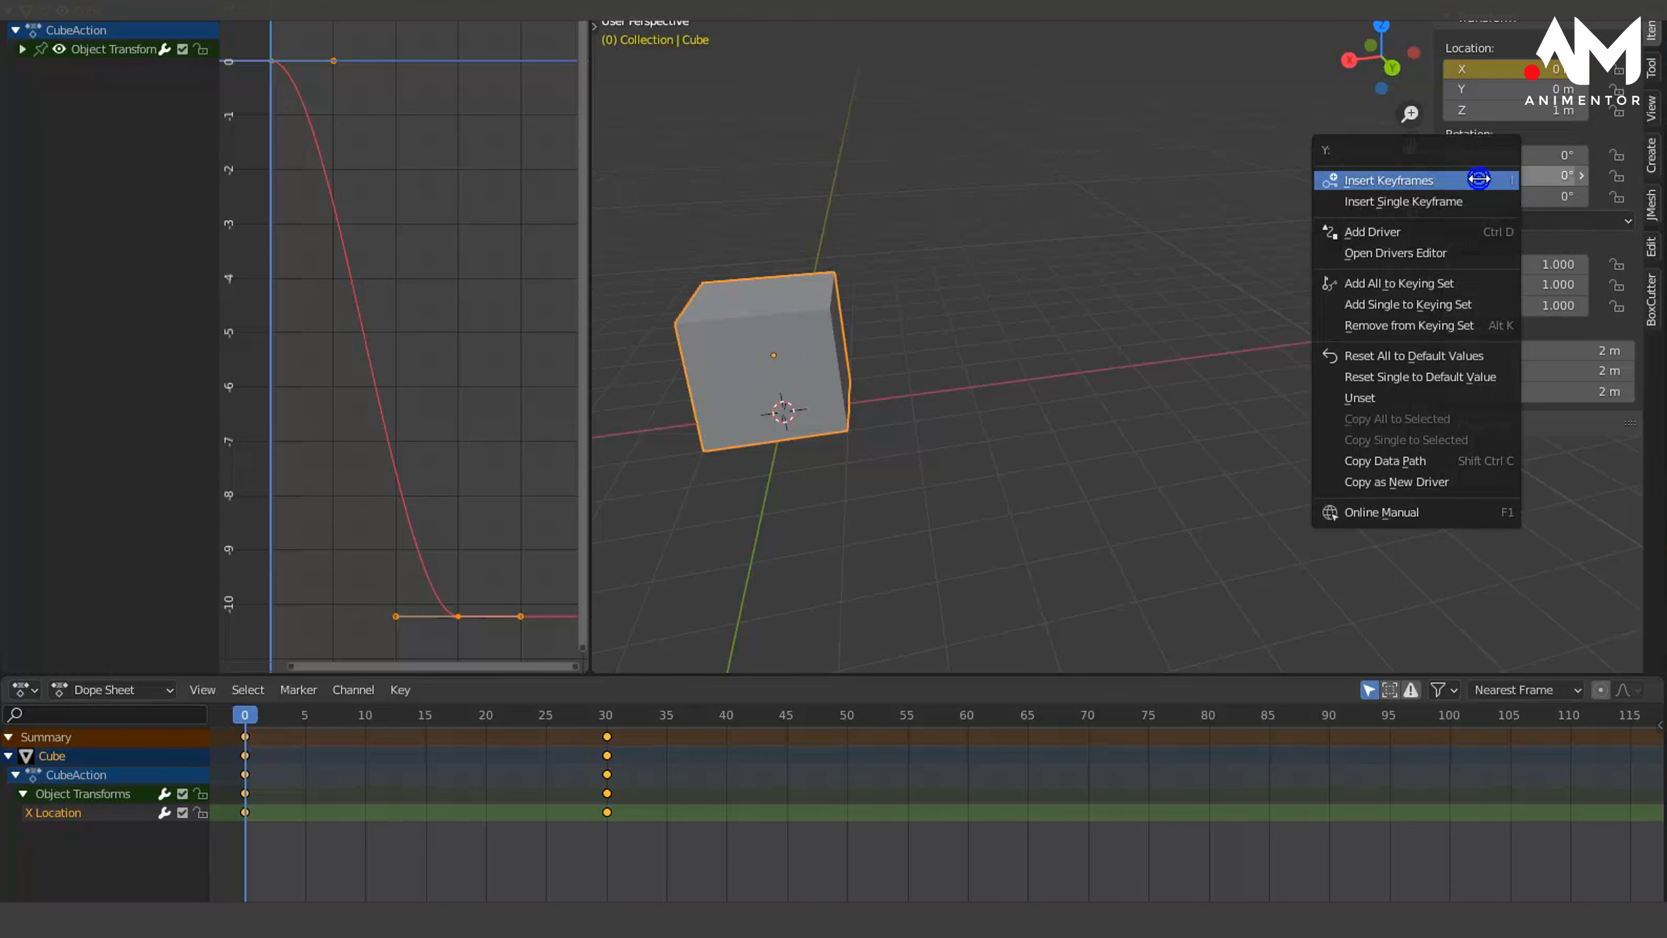
click(1441, 202)
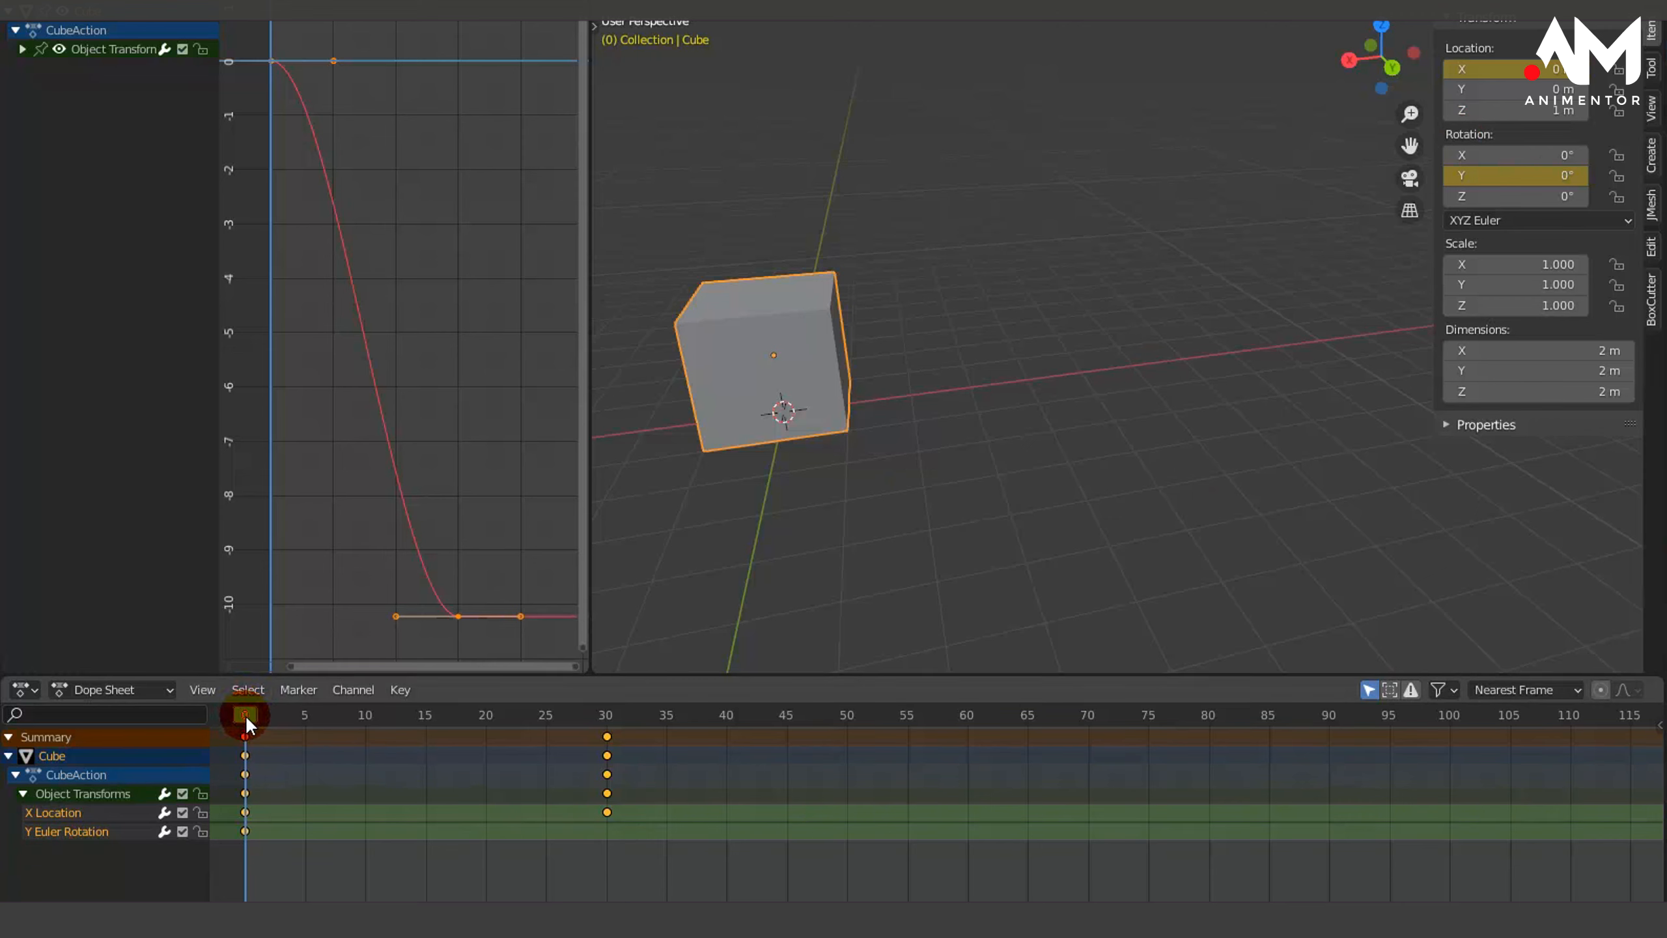
Go to frame 30 and turn on the Move and Rotate object gizmos in the viewport
drag(245, 713, 605, 754)
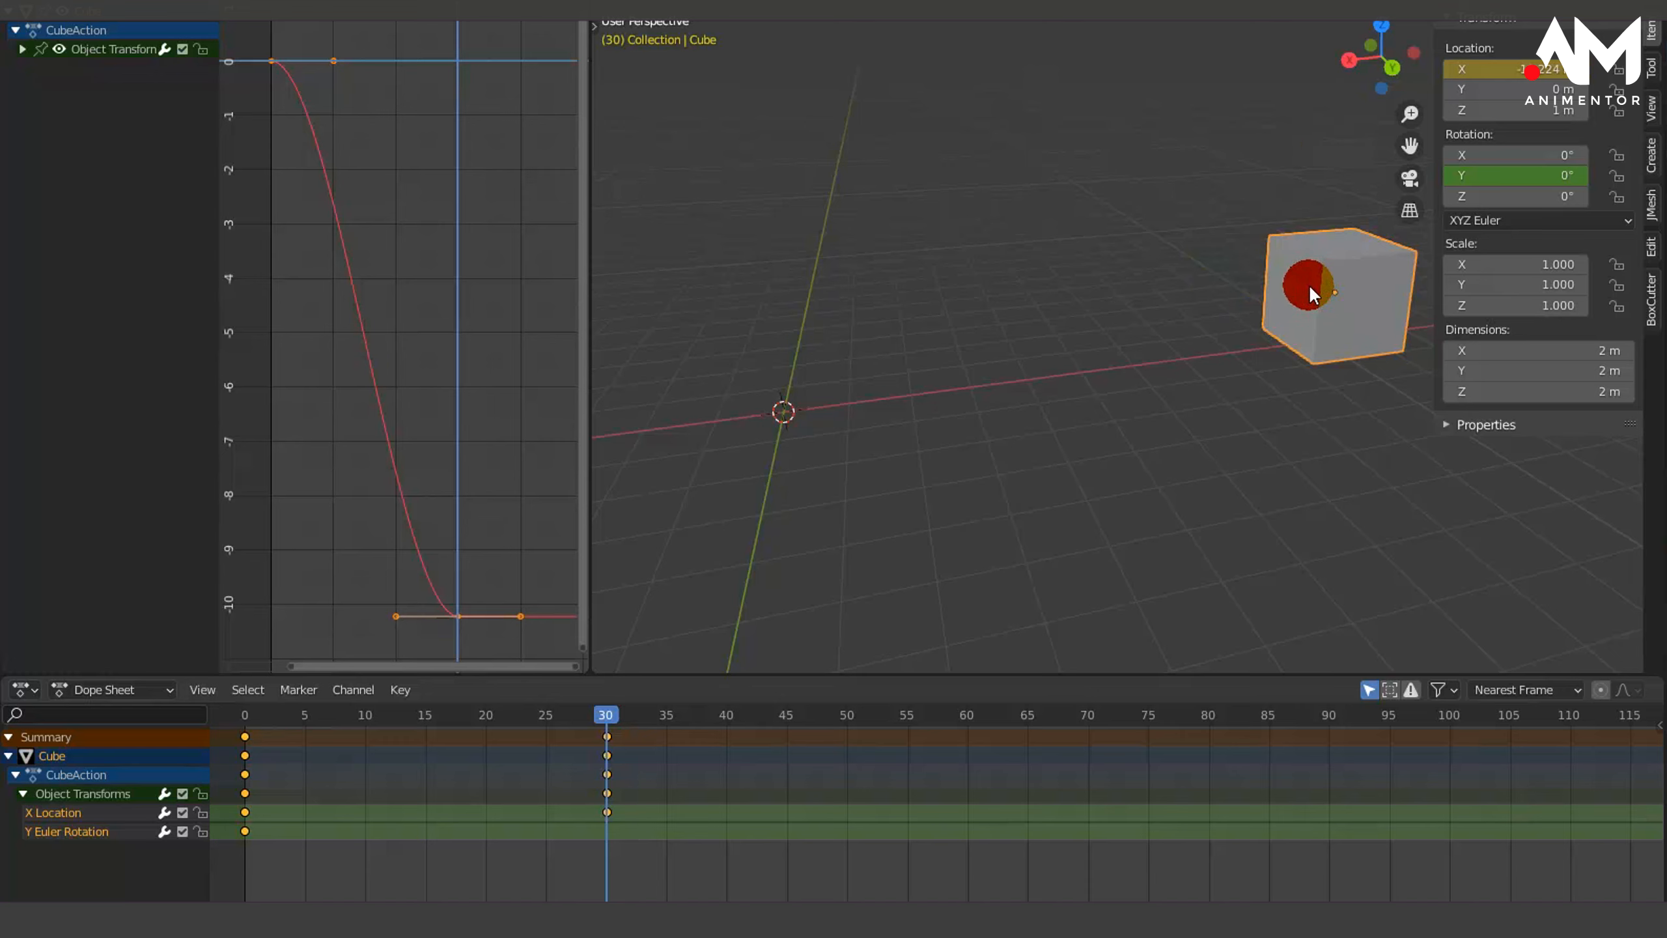
click(1468, 2)
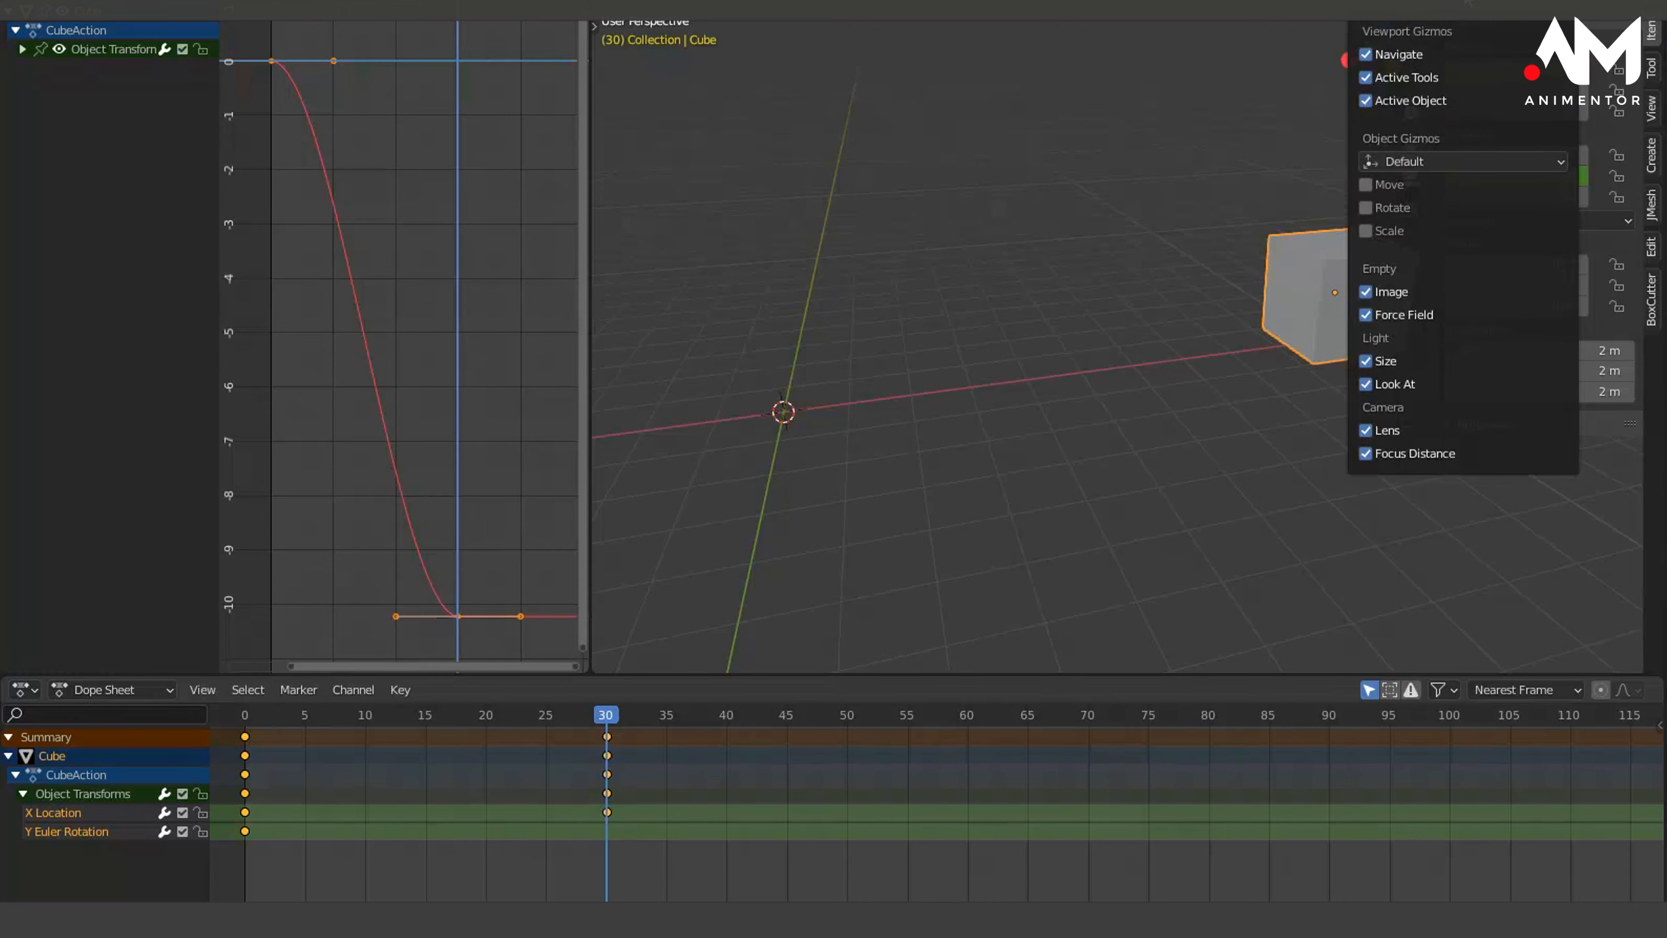
click(1380, 184)
click(1376, 206)
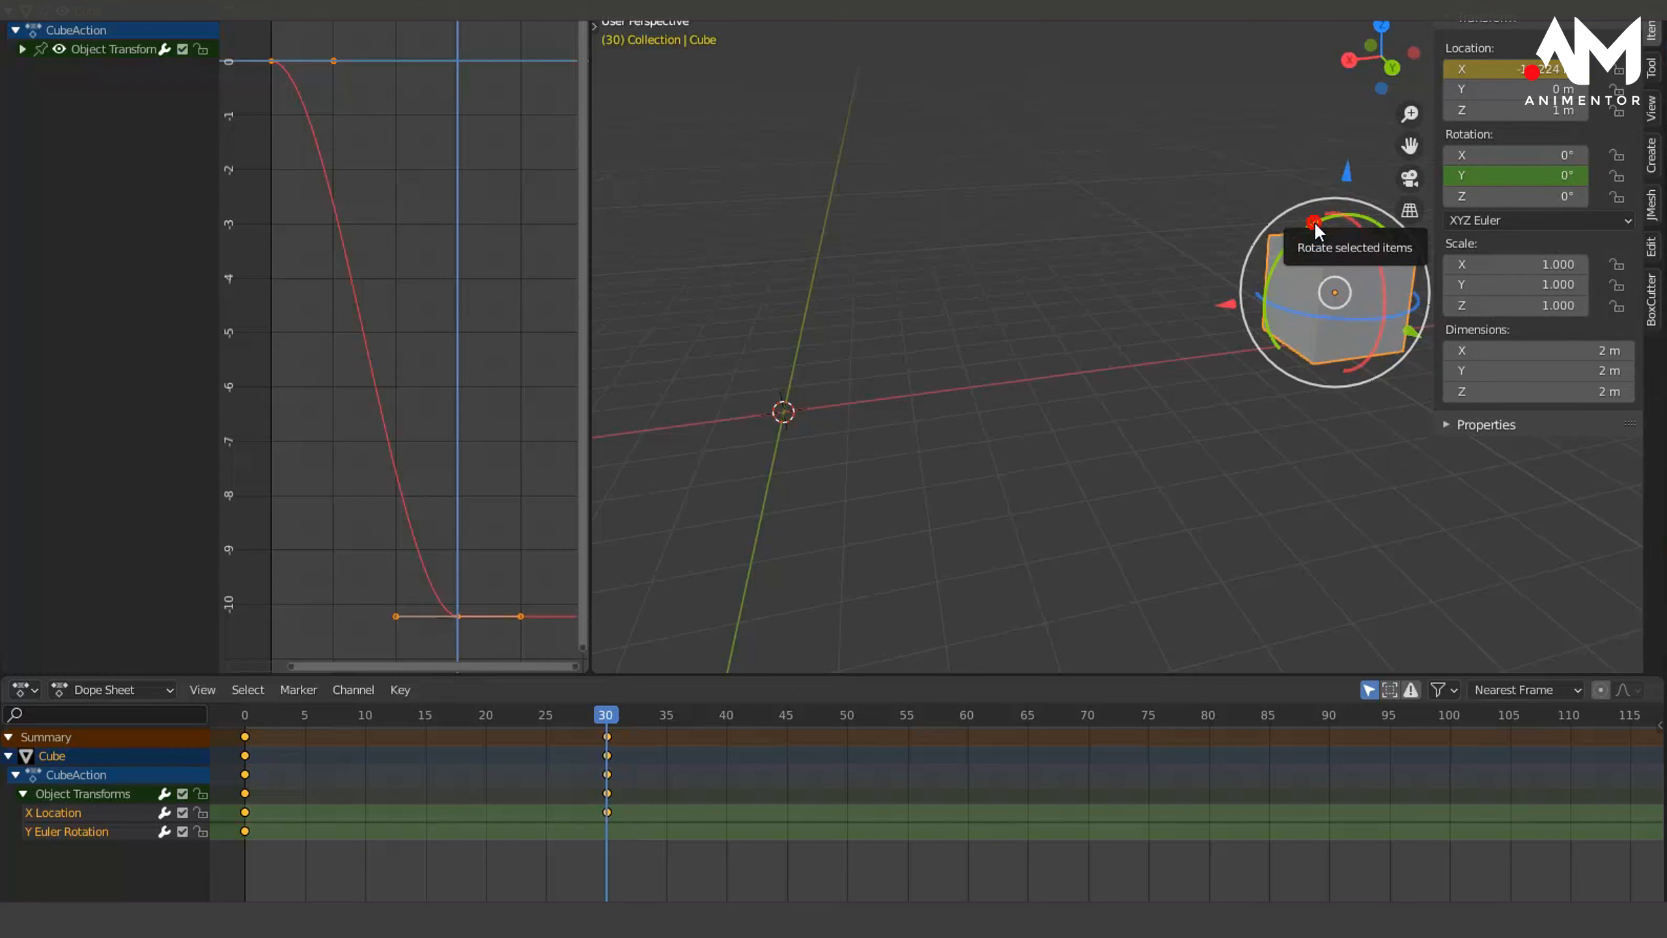
Rotate the cube to about -479° around Y and insert a single keyframe on its Y rotation at frame 30
drag(1312, 219, 1394, 305)
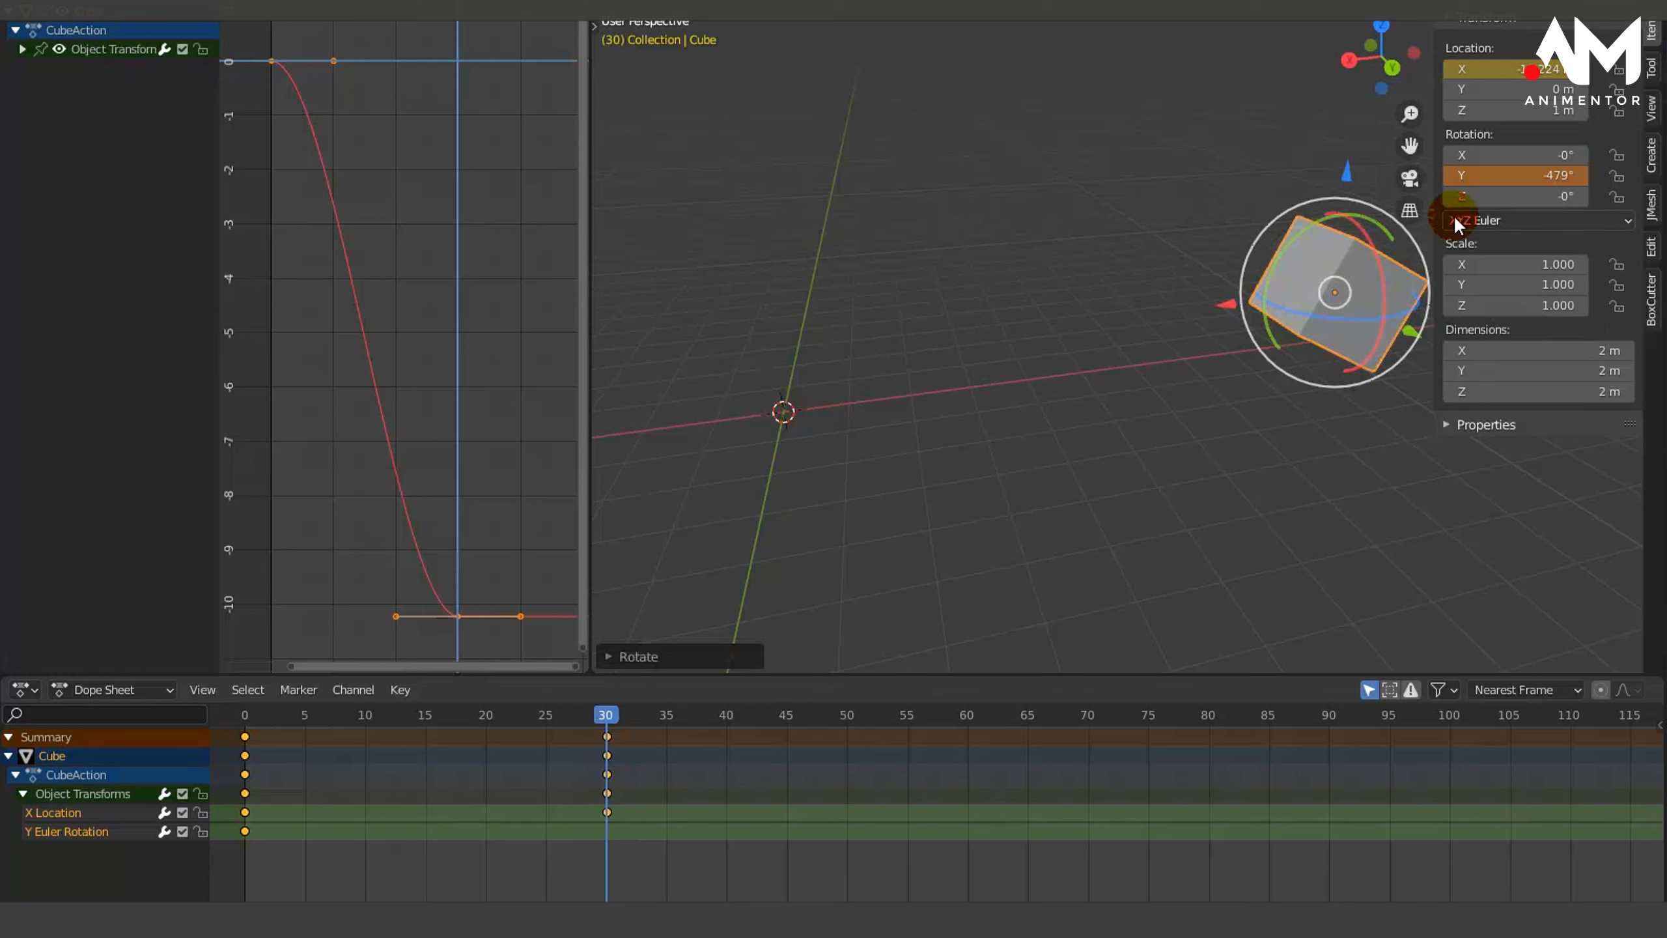
right_click(1473, 176)
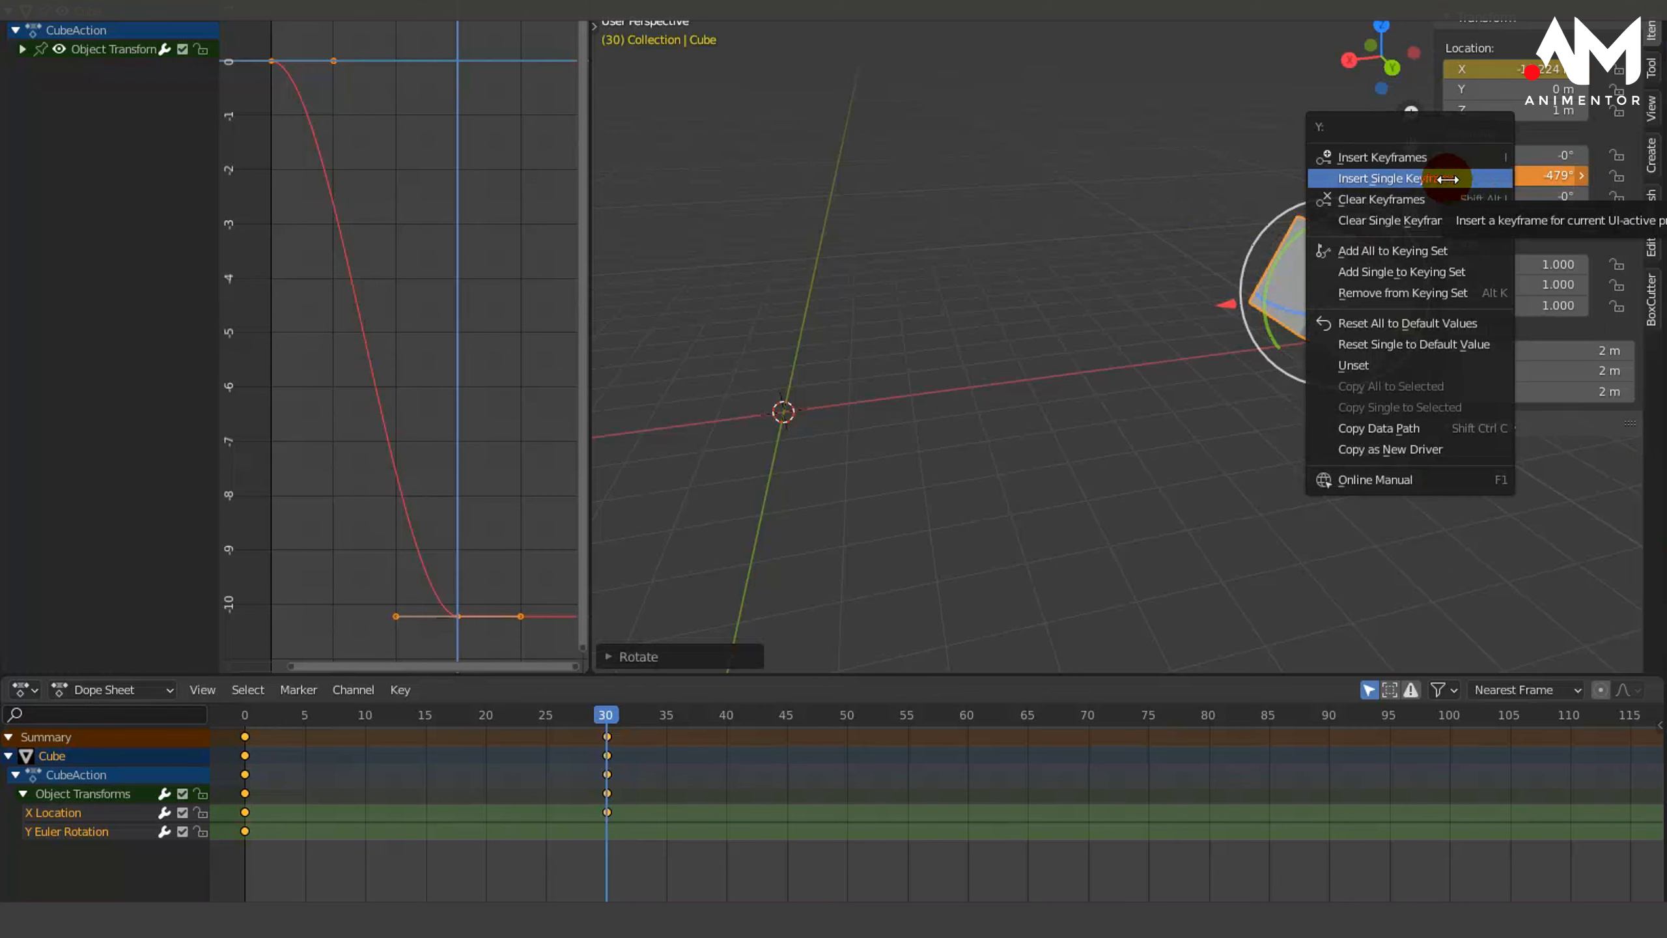
click(1473, 177)
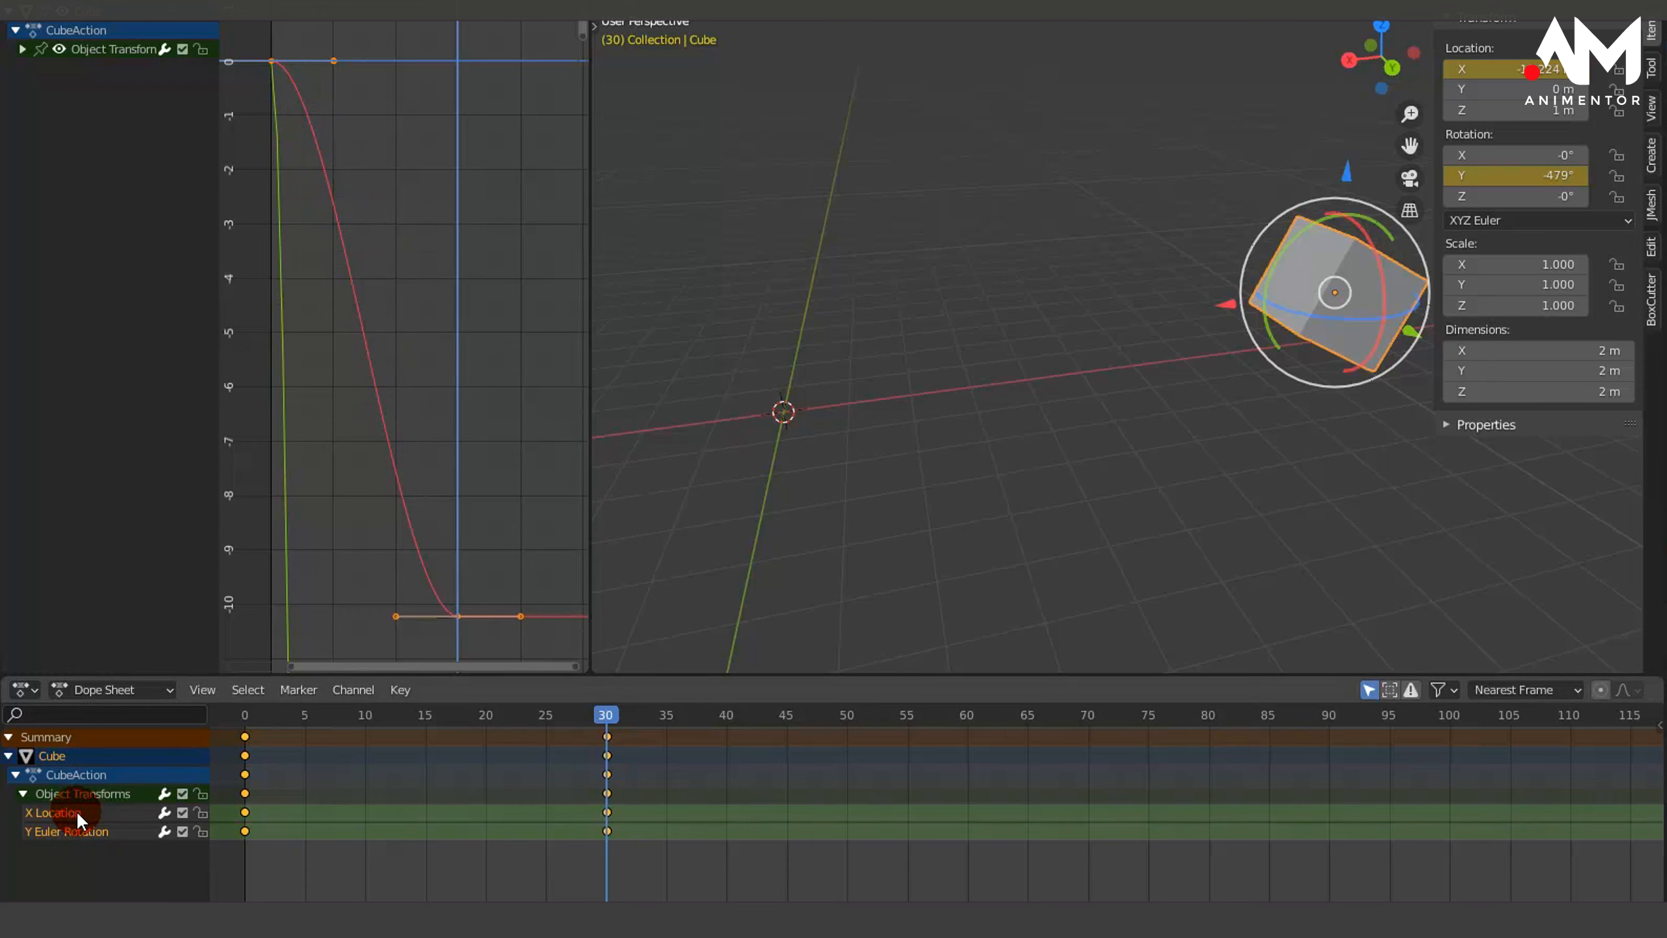
Expand the cube's Object Transforms channels in the Graph Editor, fit all curves, and examine X Location and Y Euler Rotation individually
click(189, 185)
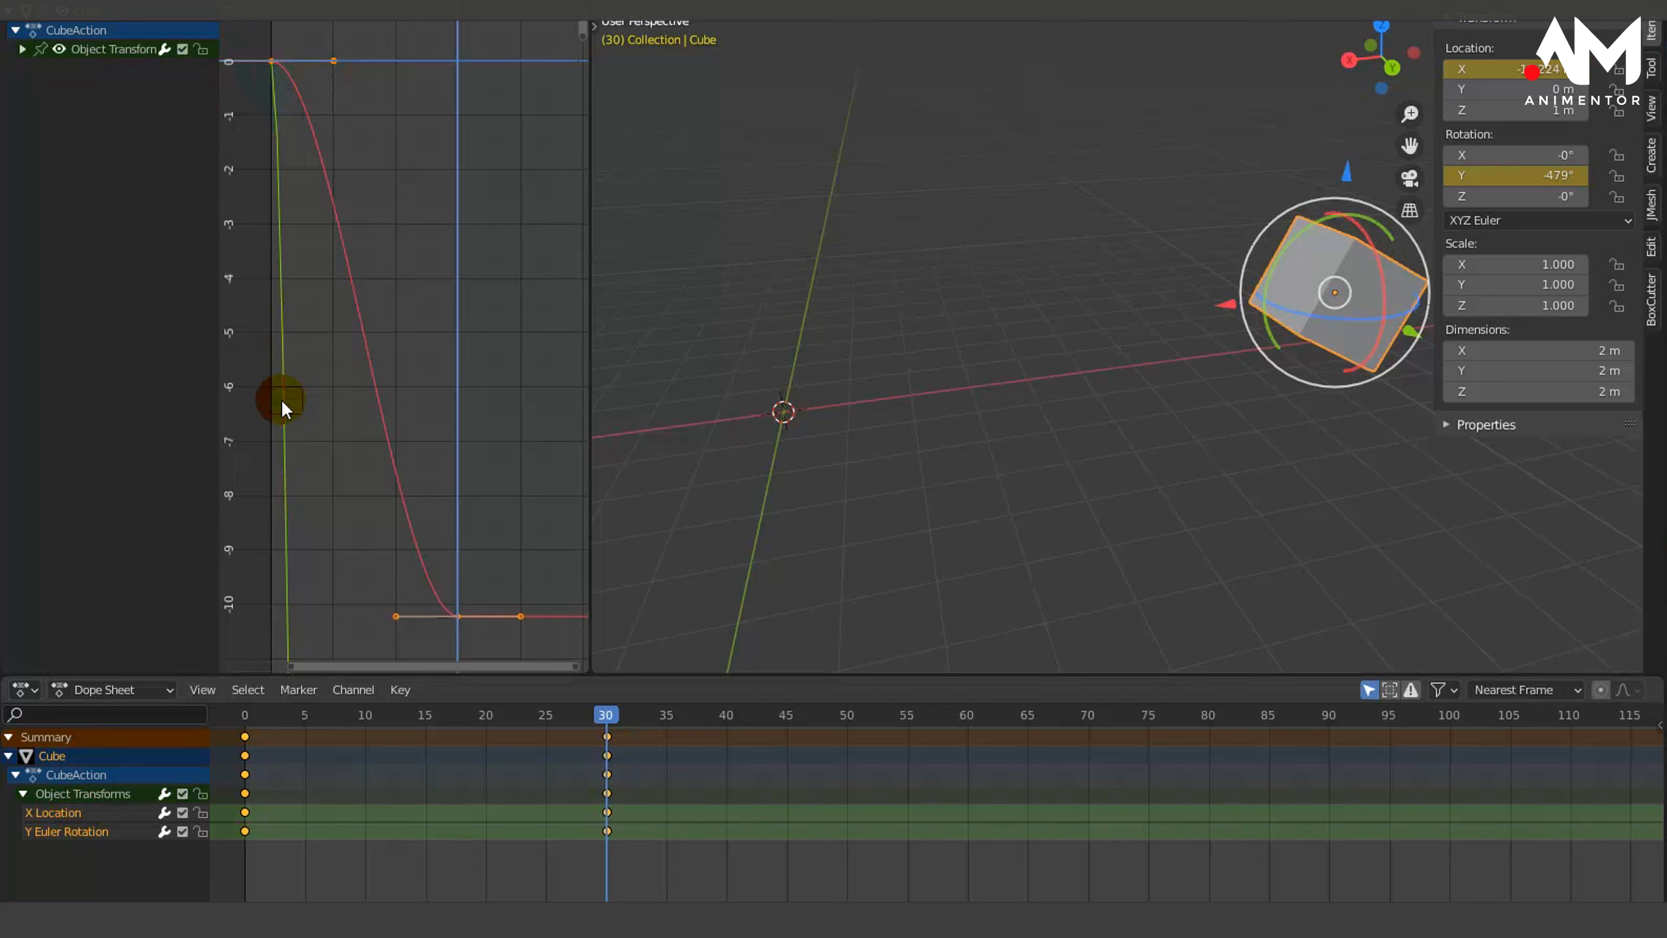
click(24, 47)
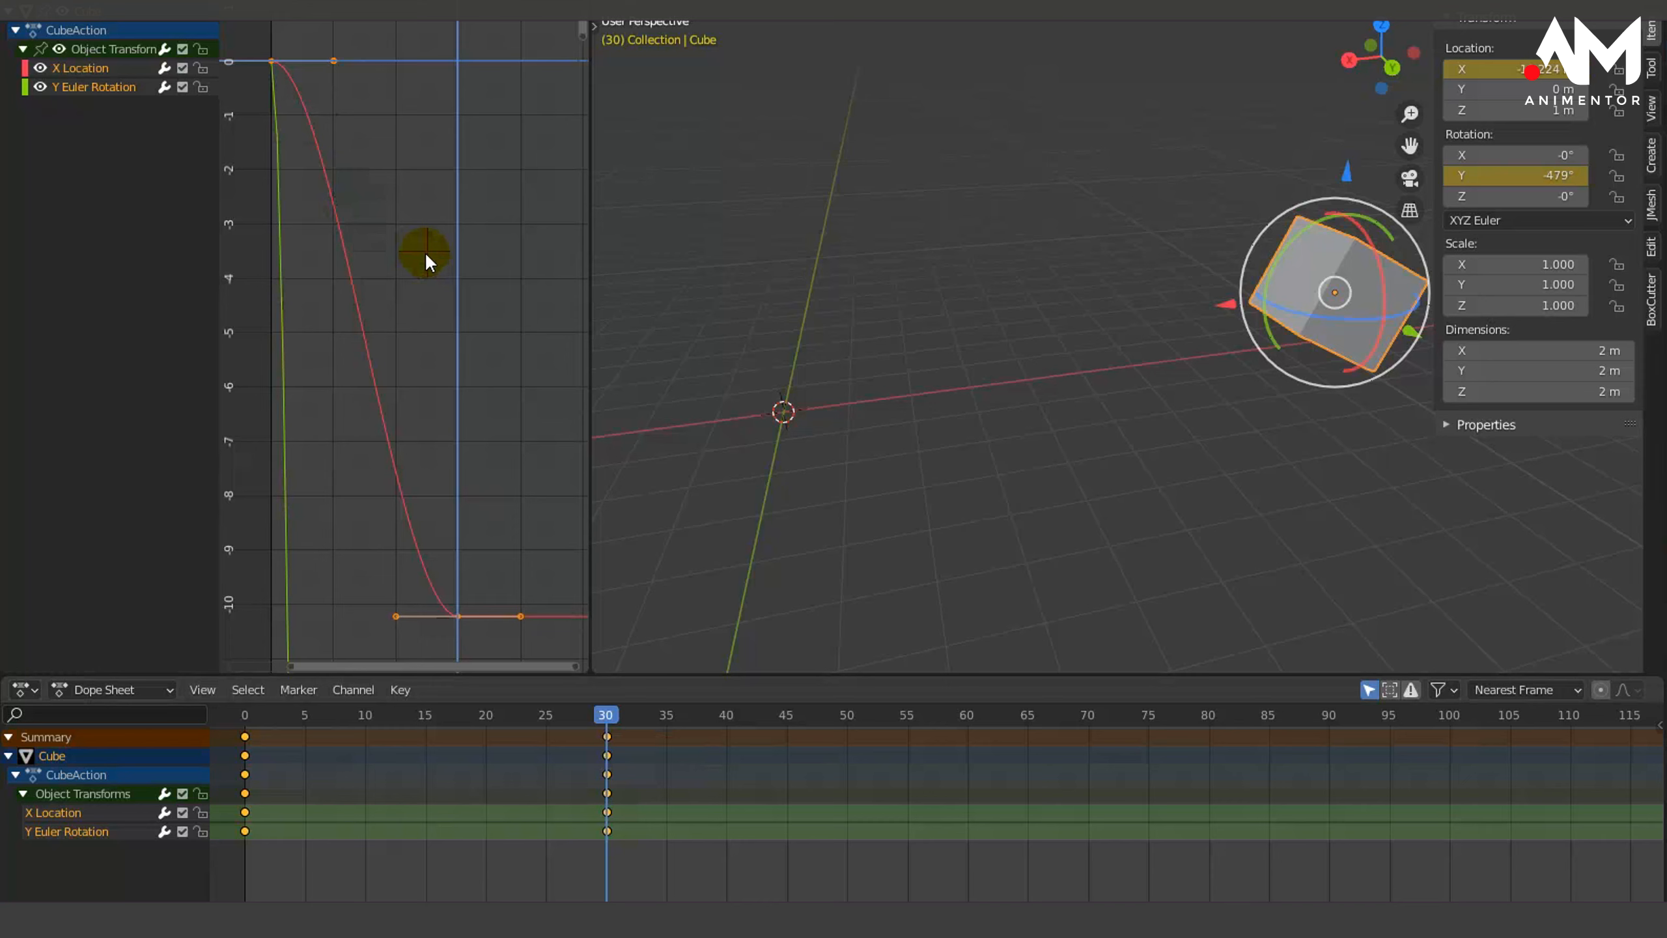
key(Home)
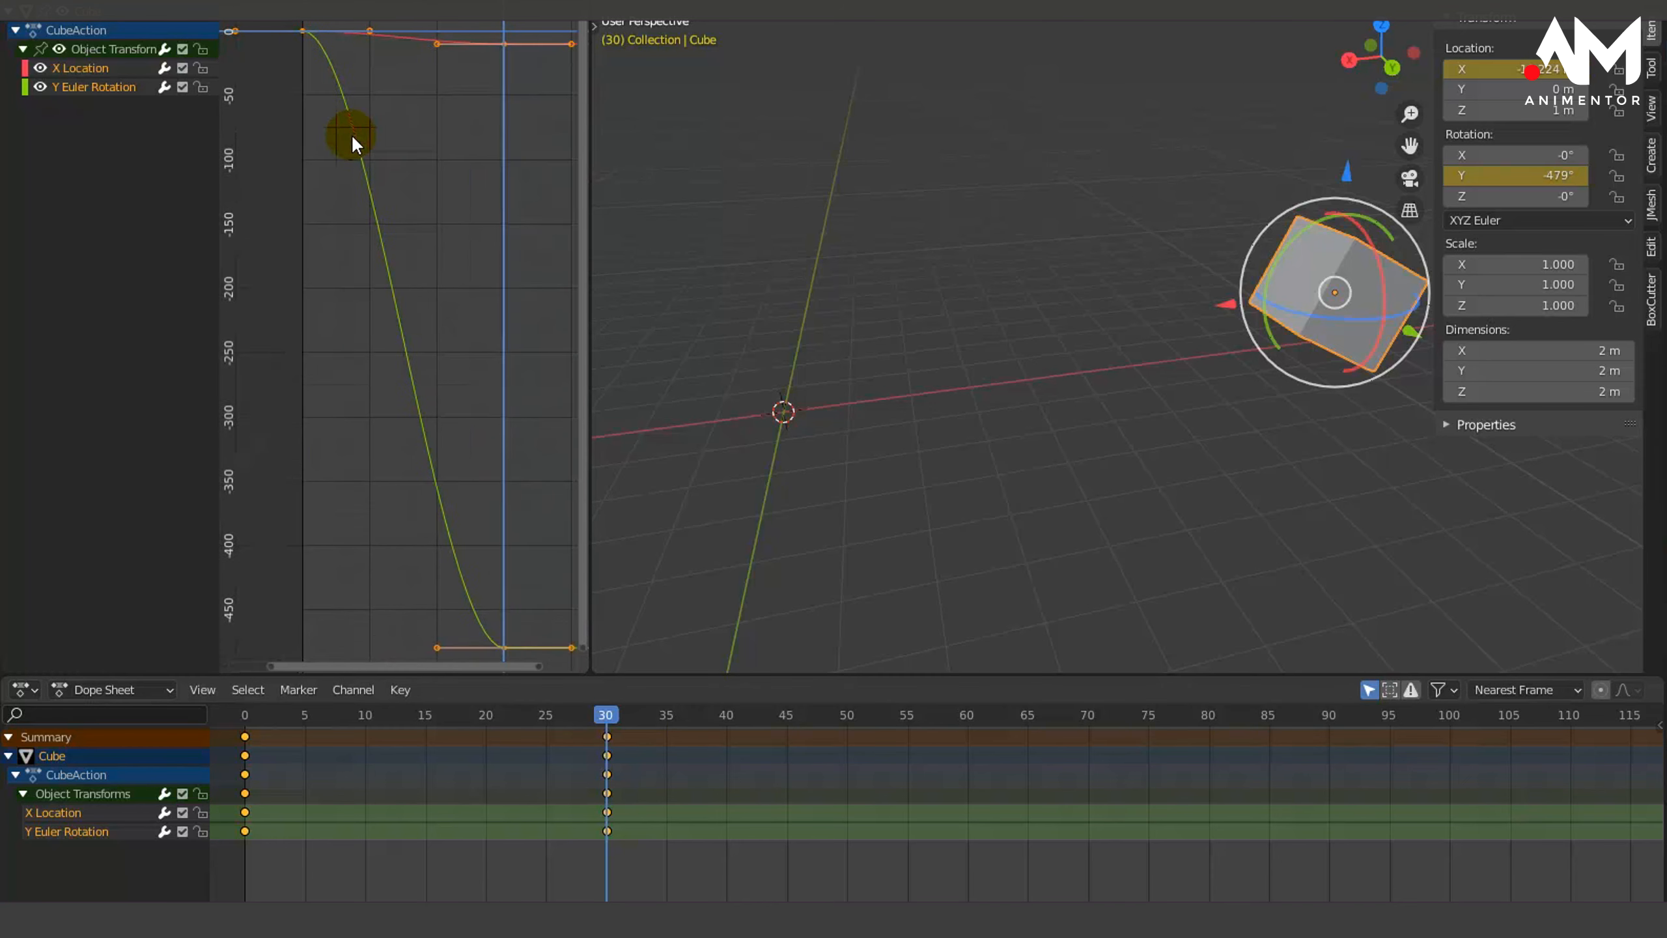
click(449, 129)
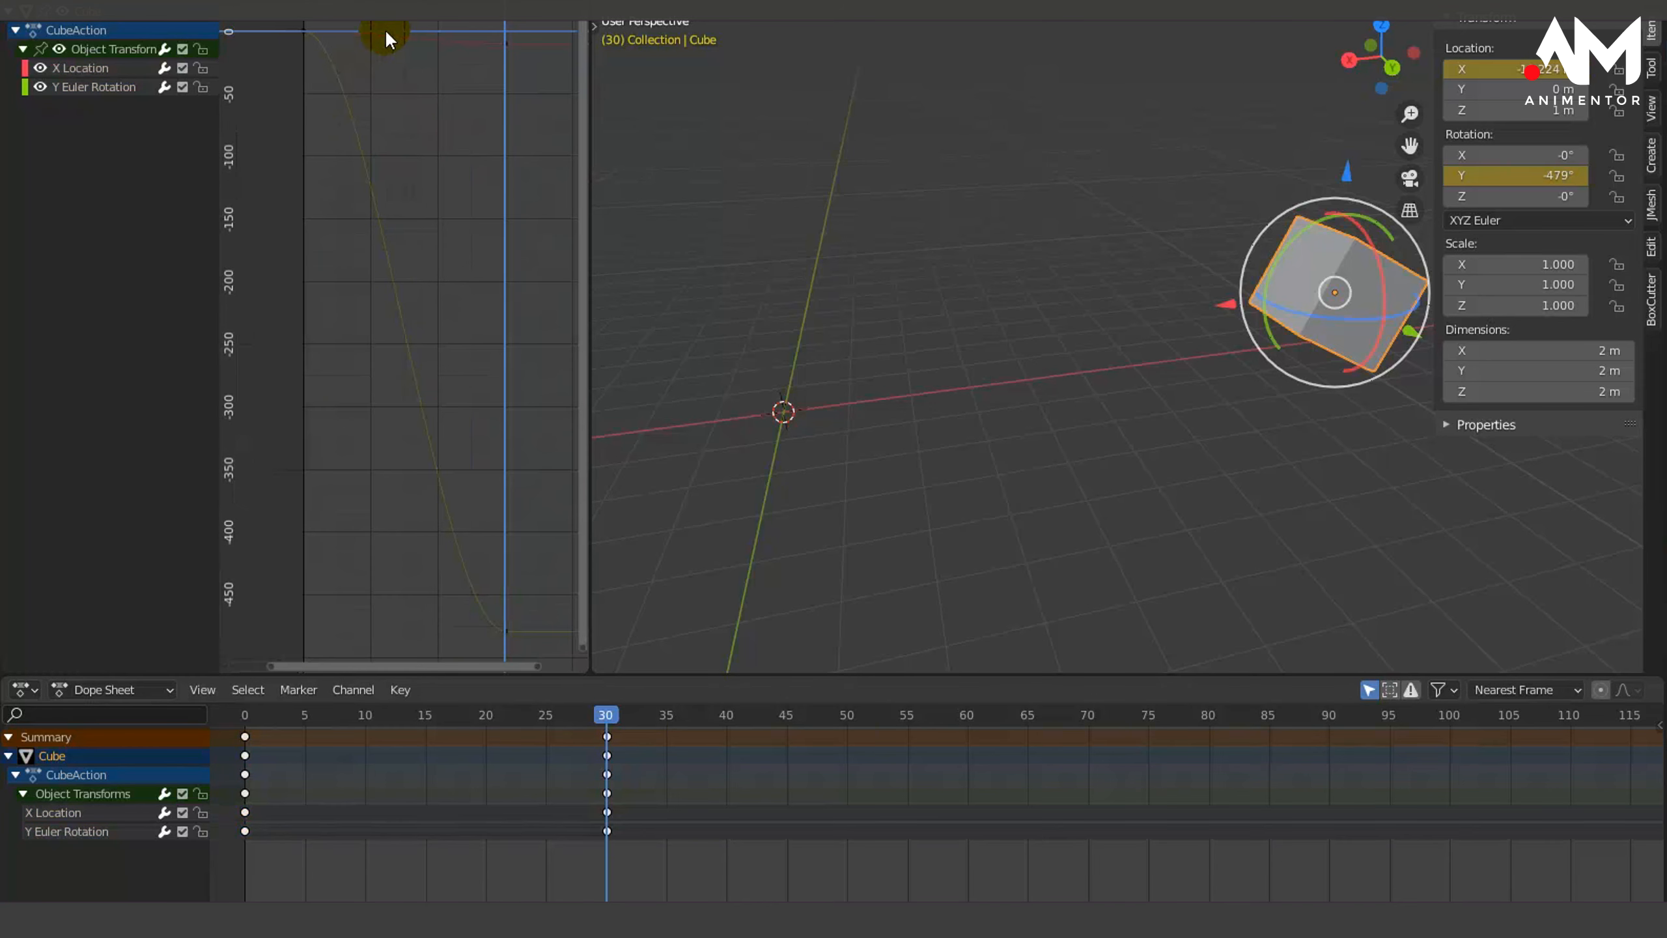
click(97, 68)
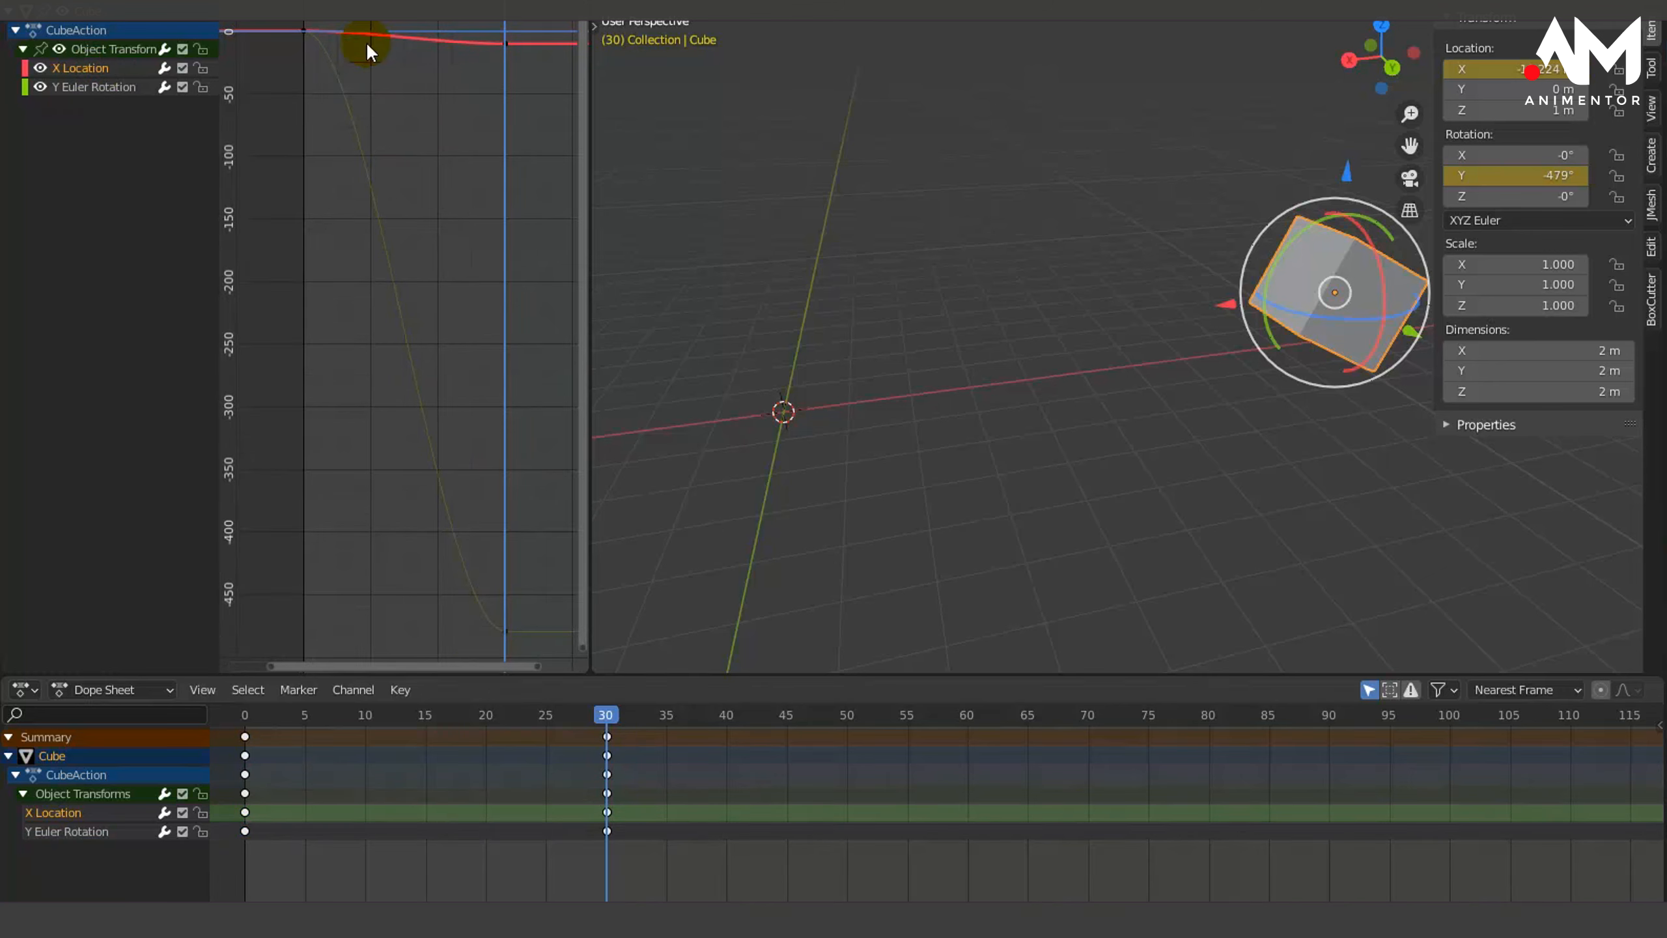
click(99, 87)
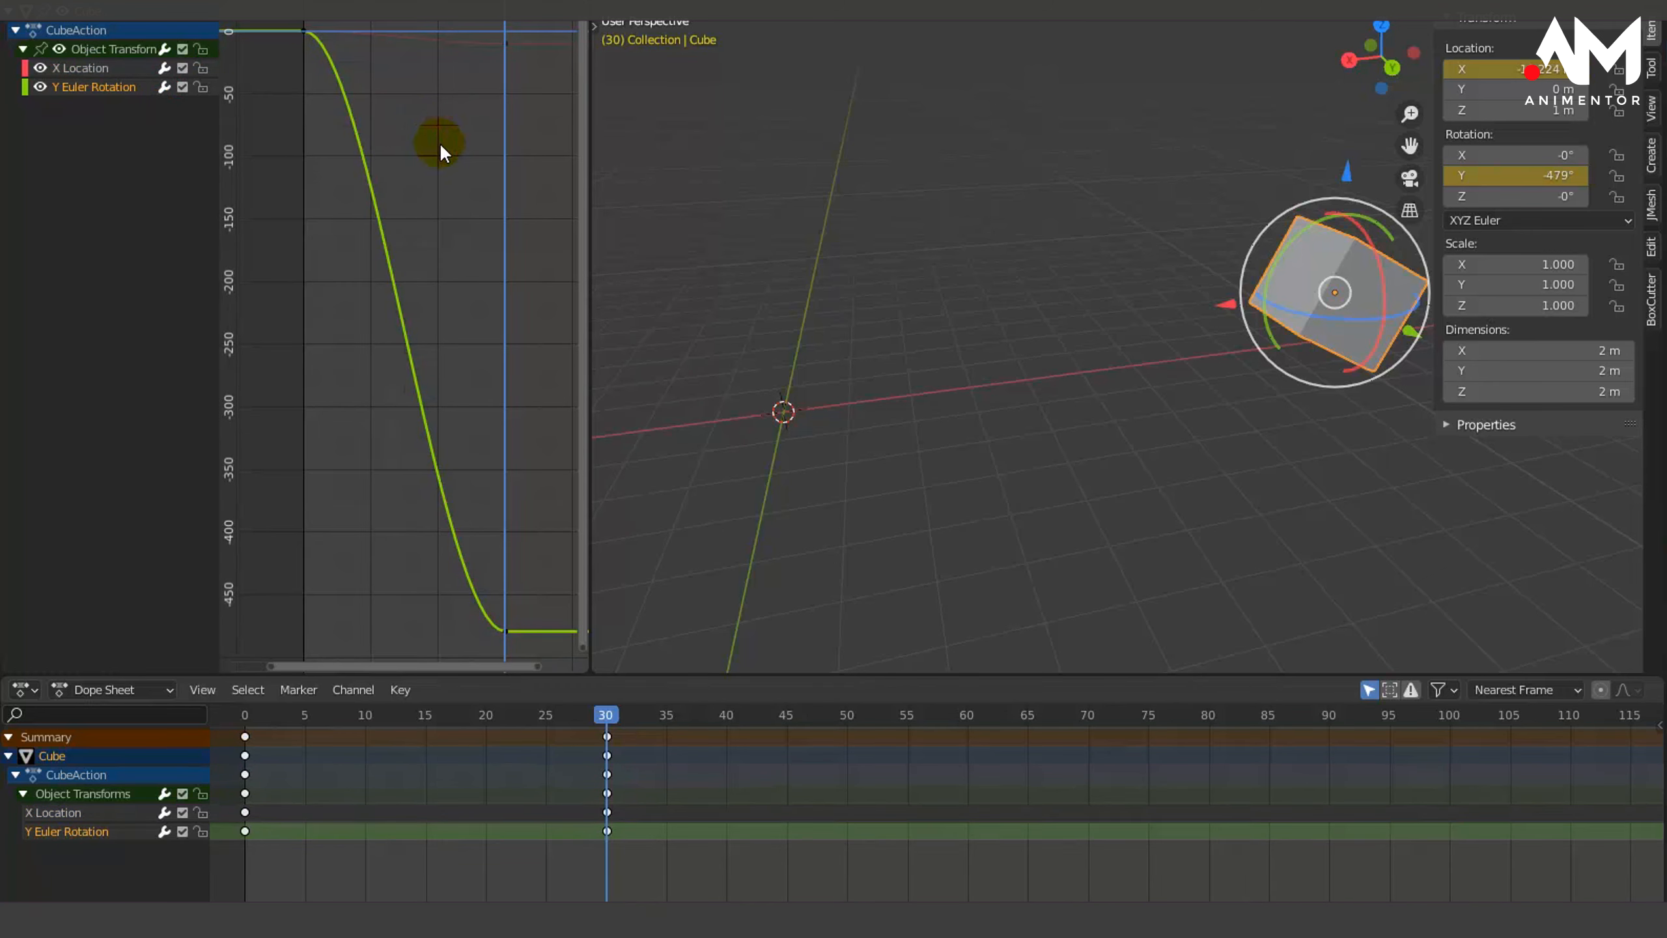
Return to frame 0, hide the Y Euler Rotation curve, and fit the X Location curve in the Graph Editor
drag(604, 713, 1648, 759)
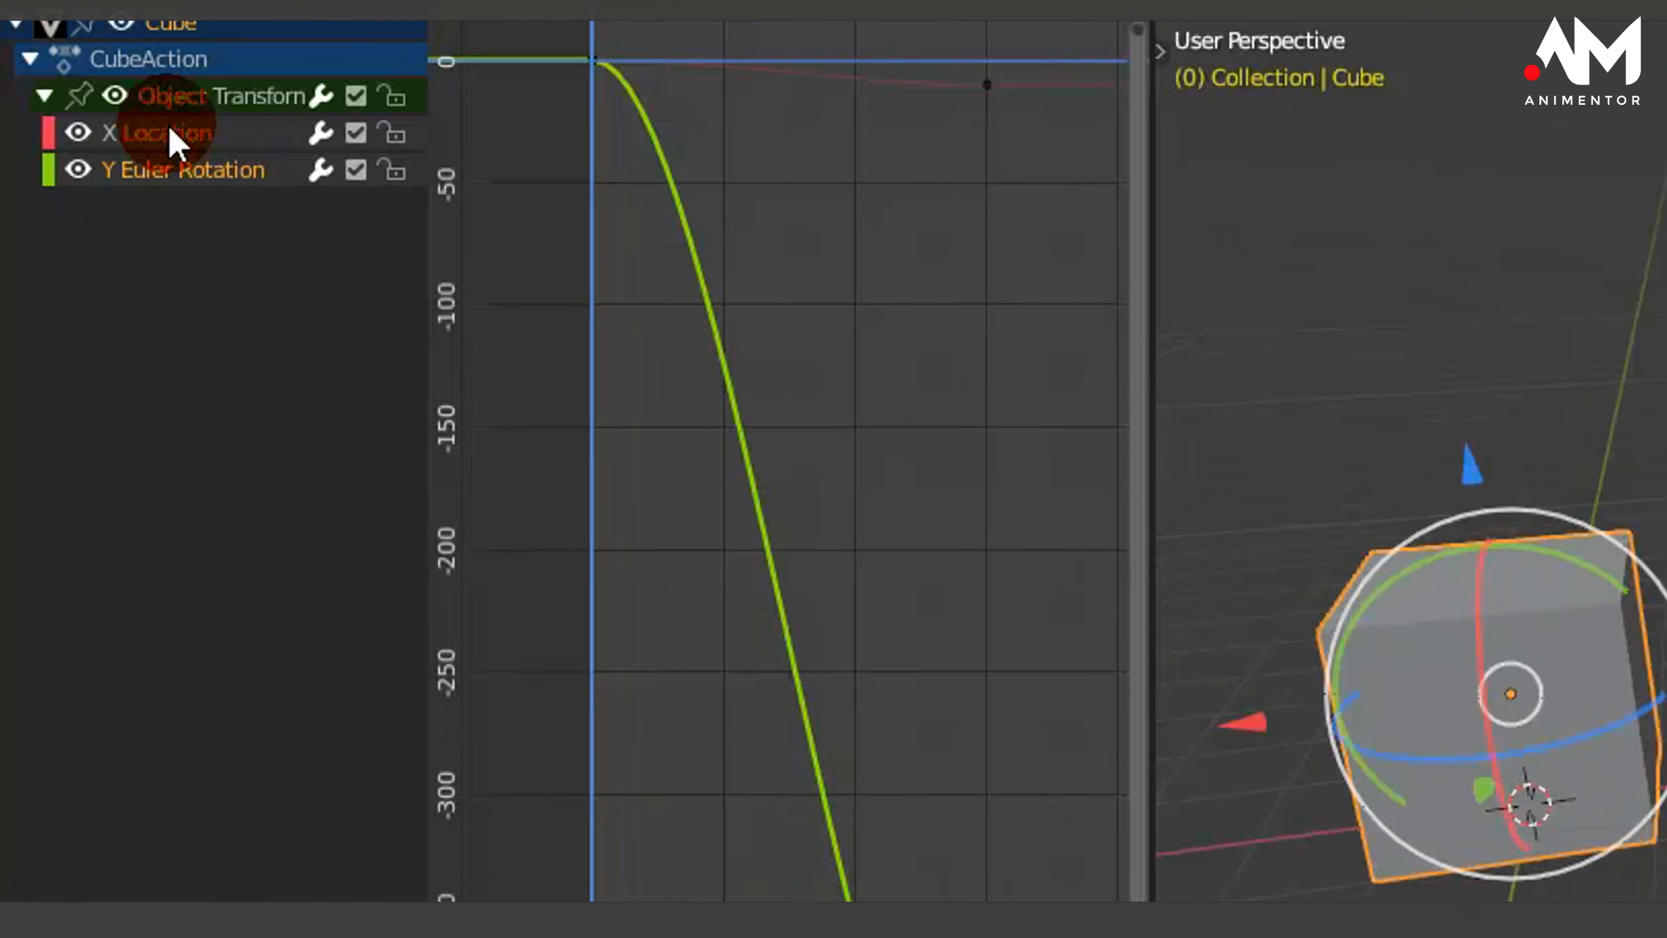
click(90, 69)
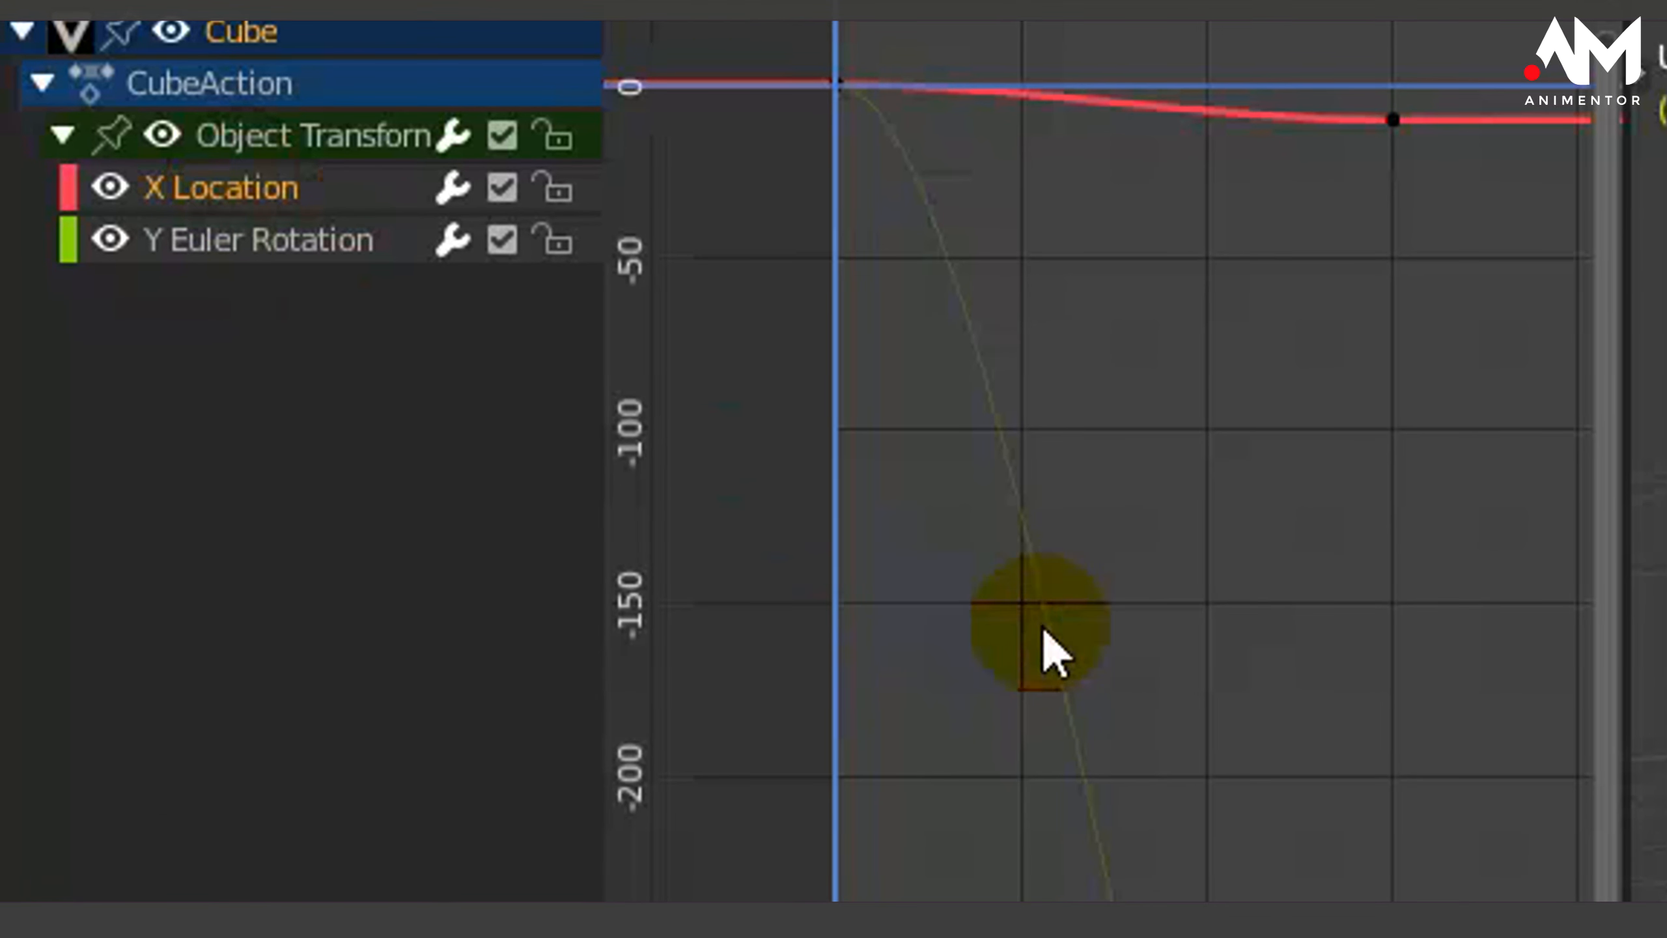
shift+click(108, 244)
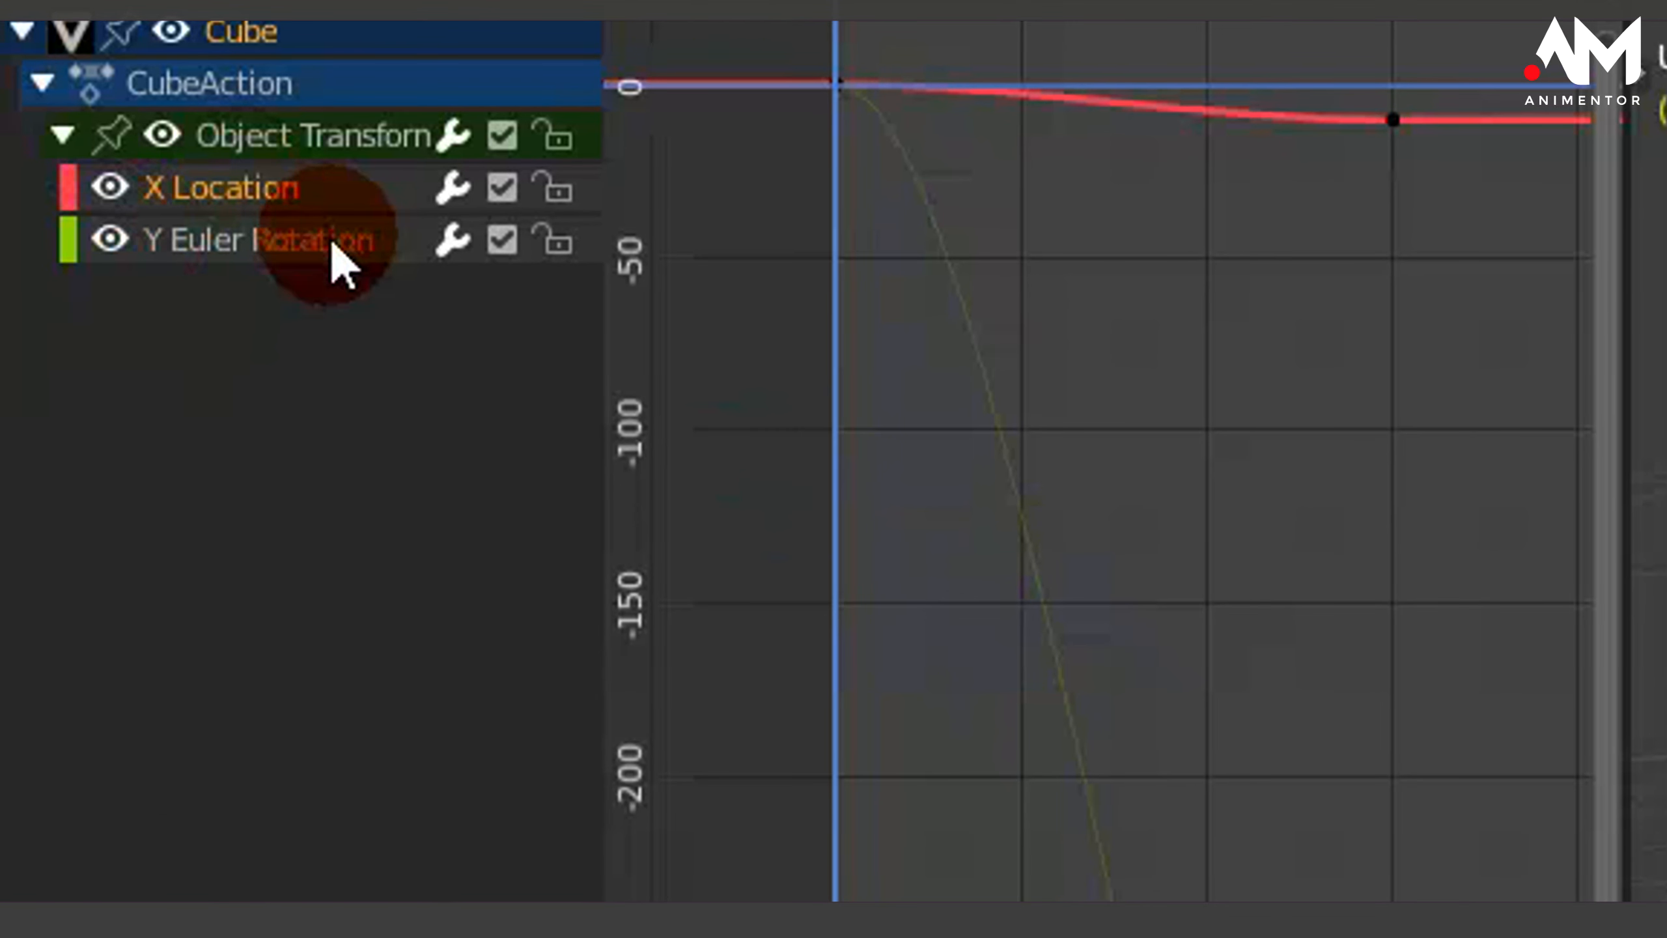
click(110, 241)
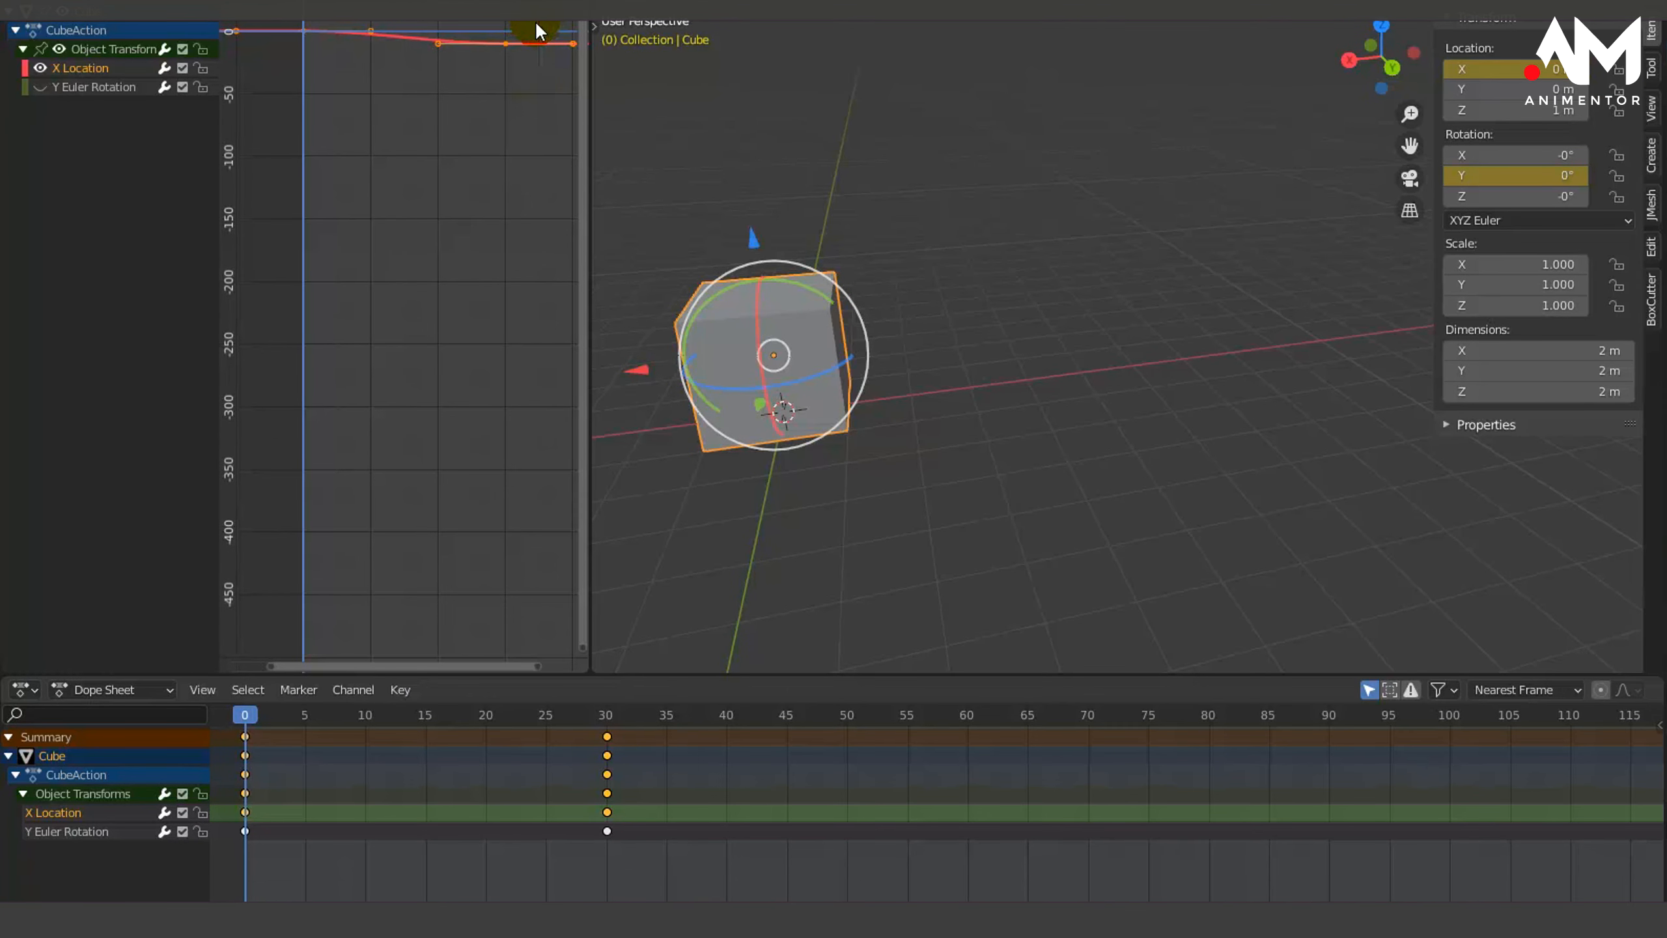
key(Home)
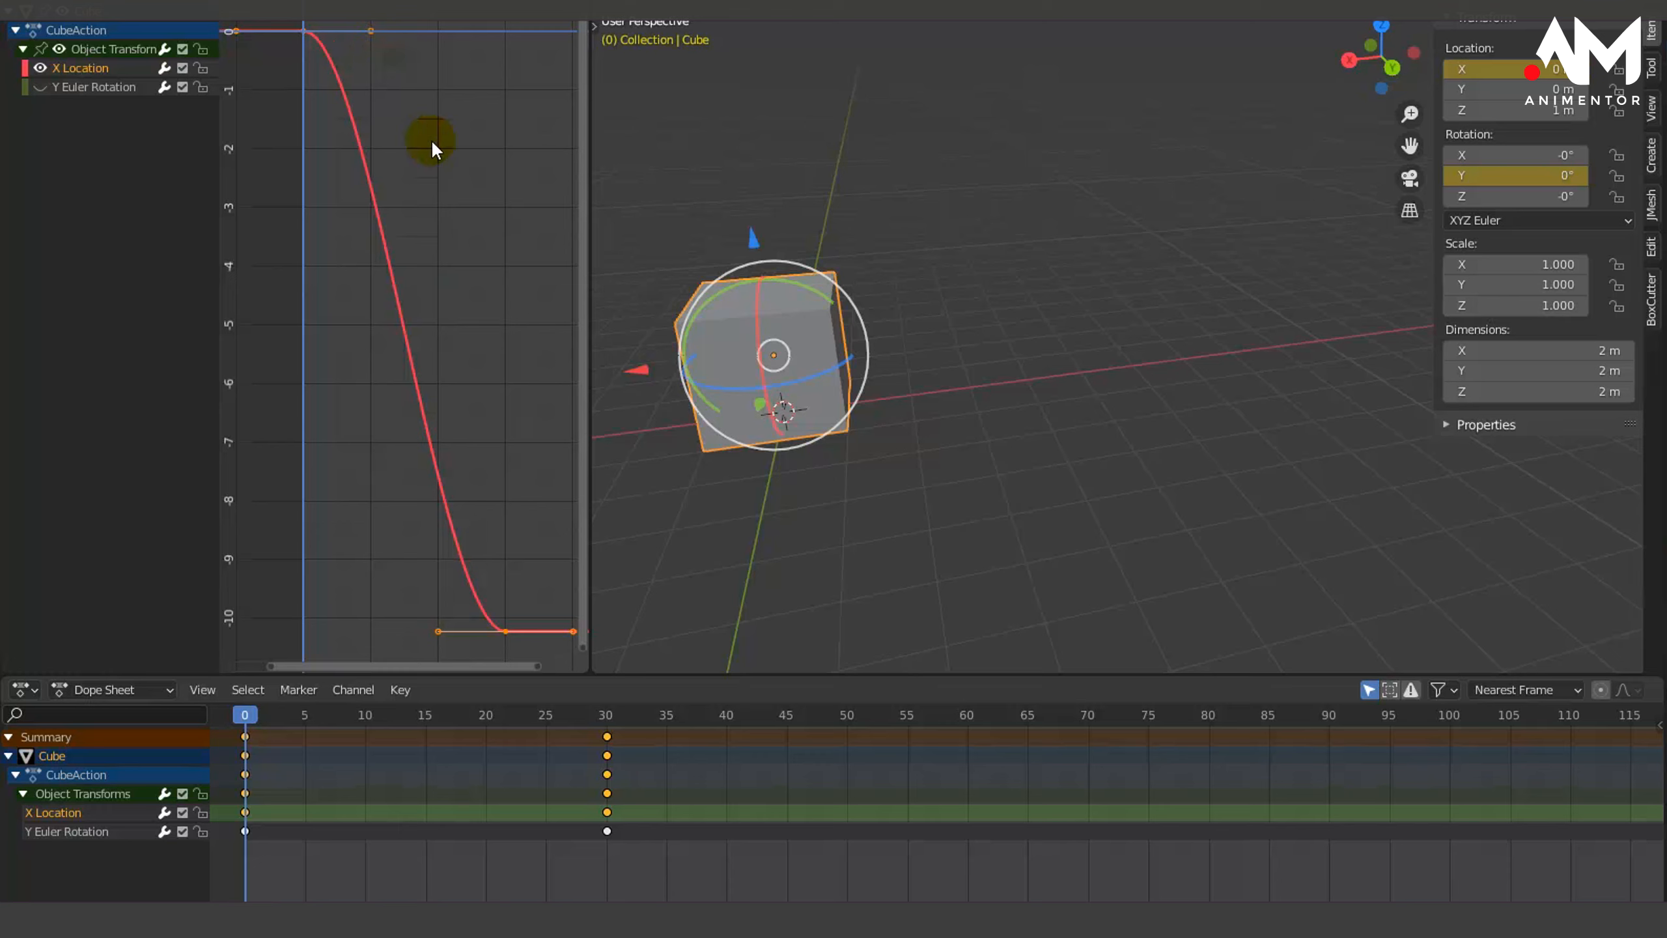
Try to pull down the outgoing handle of the X Location keyframe at frame 0
drag(370, 29, 396, 102)
key(ctrl+z)
key(ctrl+z)
click(302, 29)
mouse_move(372, 33)
mouse_down()
mouse_move(365, 63)
mouse_move(353, 30)
mouse_move(372, 94)
mouse_move(375, 12)
mouse_move(391, 59)
mouse_up()
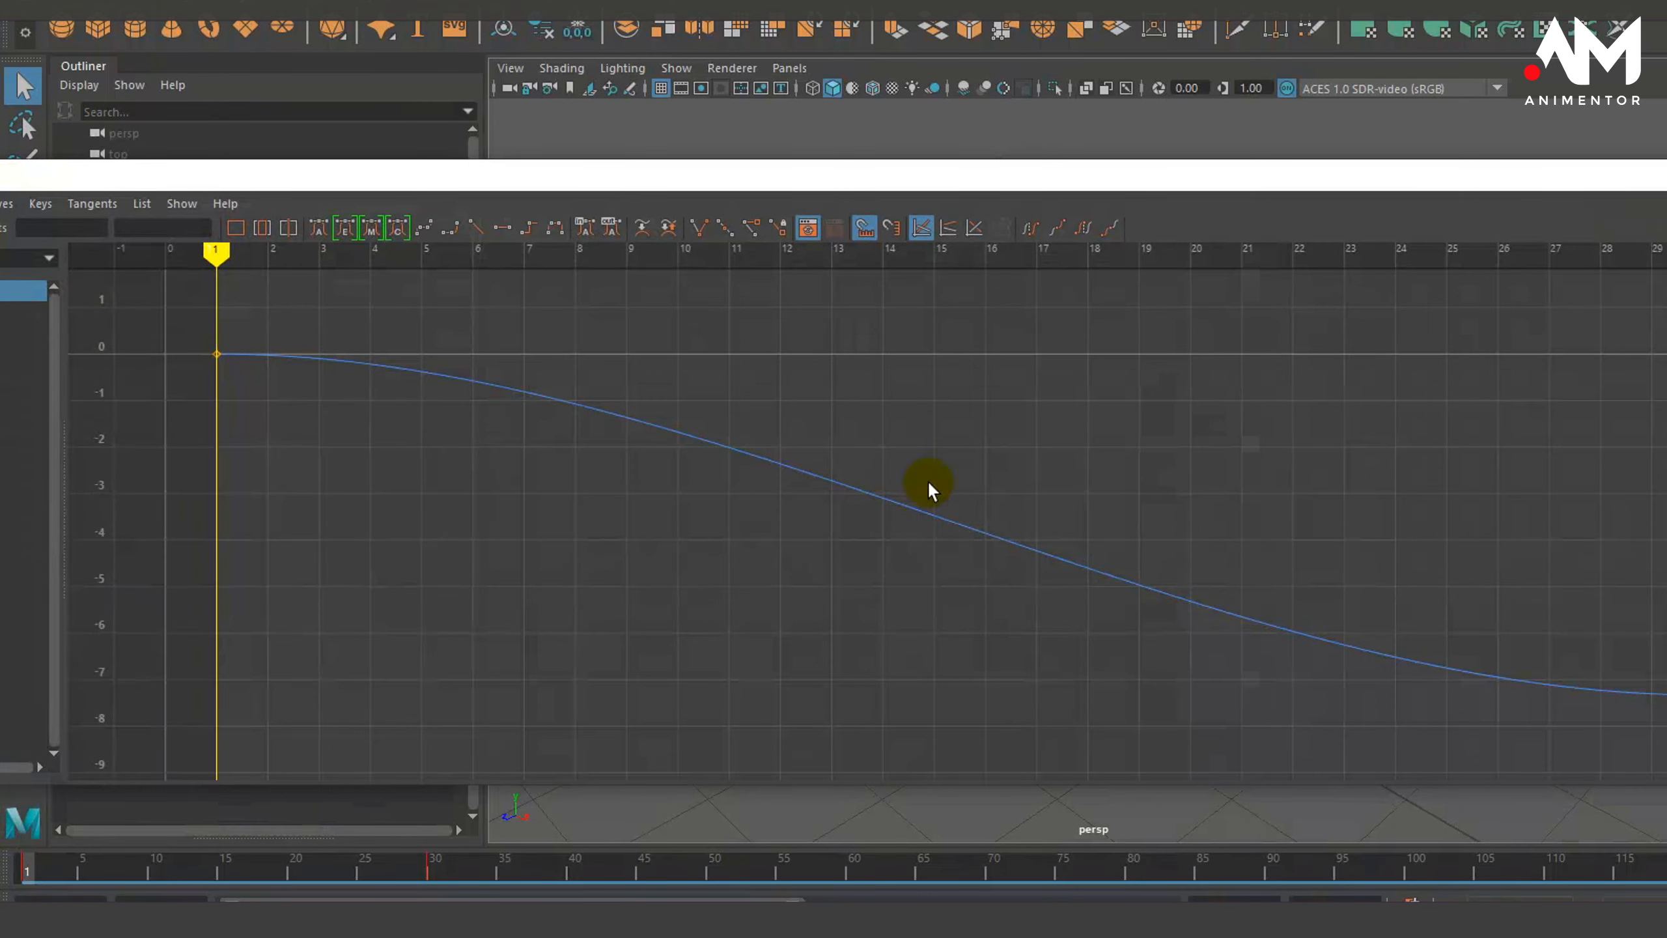
Switch to Maya and try to pull down the outgoing tangent of the curve's key at frame 1
click(217, 355)
drag(285, 407, 344, 296)
click(340, 360)
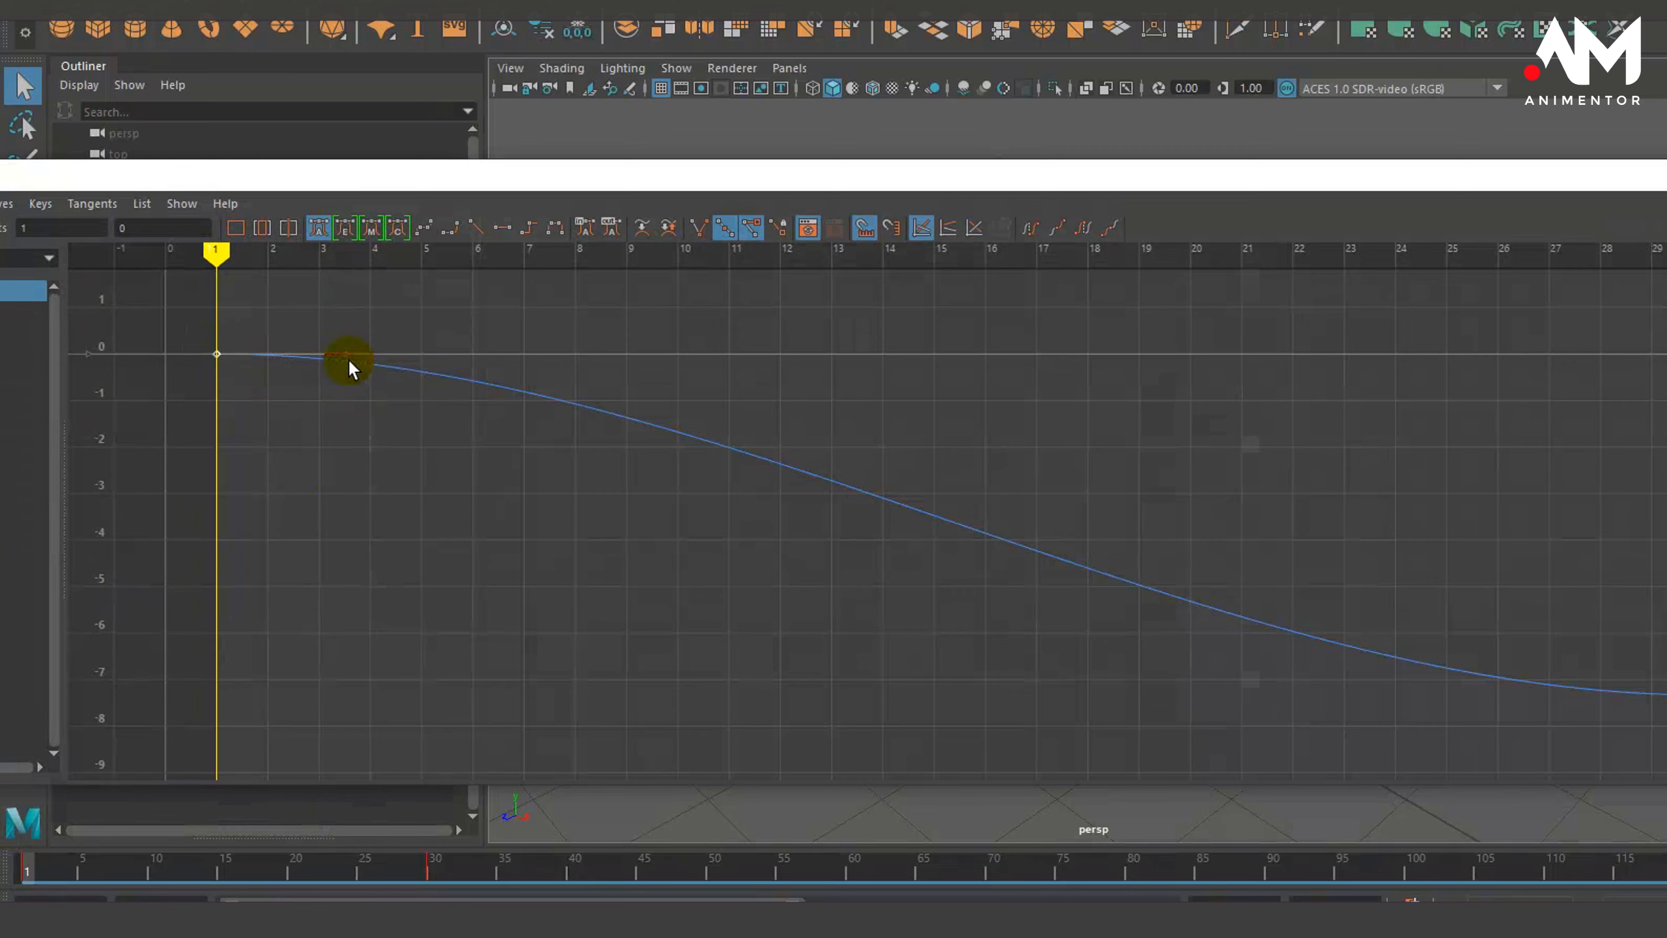
click(349, 360)
drag(343, 354, 329, 440)
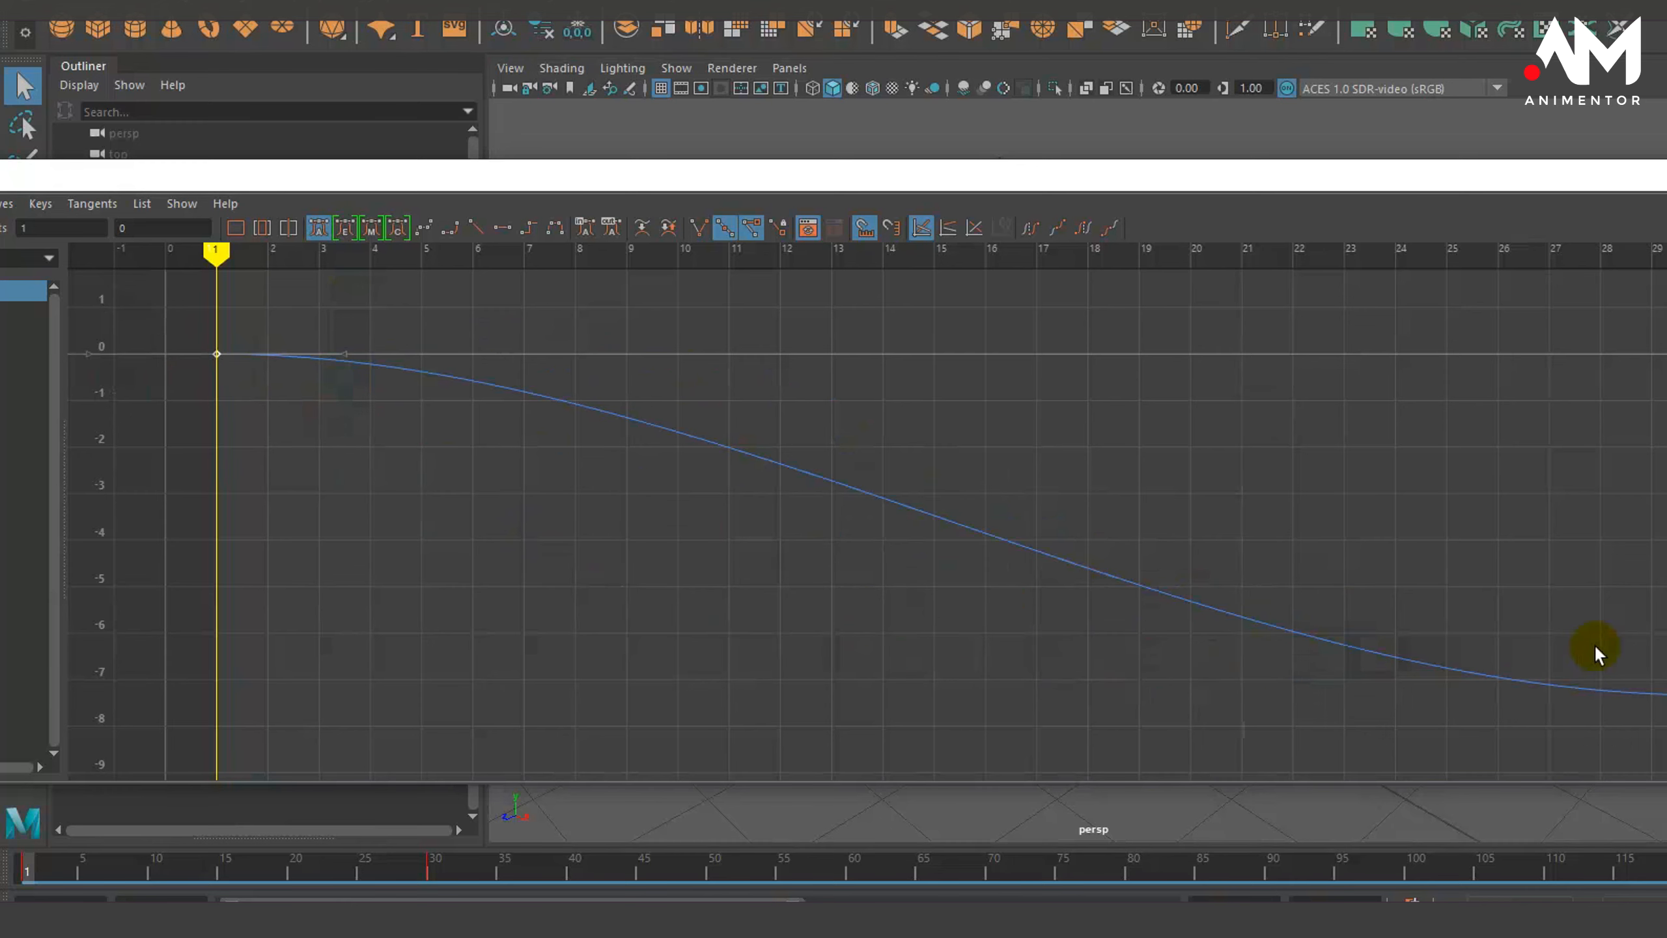
Try raising the incoming tangent of the curve's key at frame 30, and undo the change
drag(1639, 629, 1666, 764)
mouse_move(1579, 694)
middle_down()
mouse_move(1575, 638)
mouse_move(1566, 697)
middle_up()
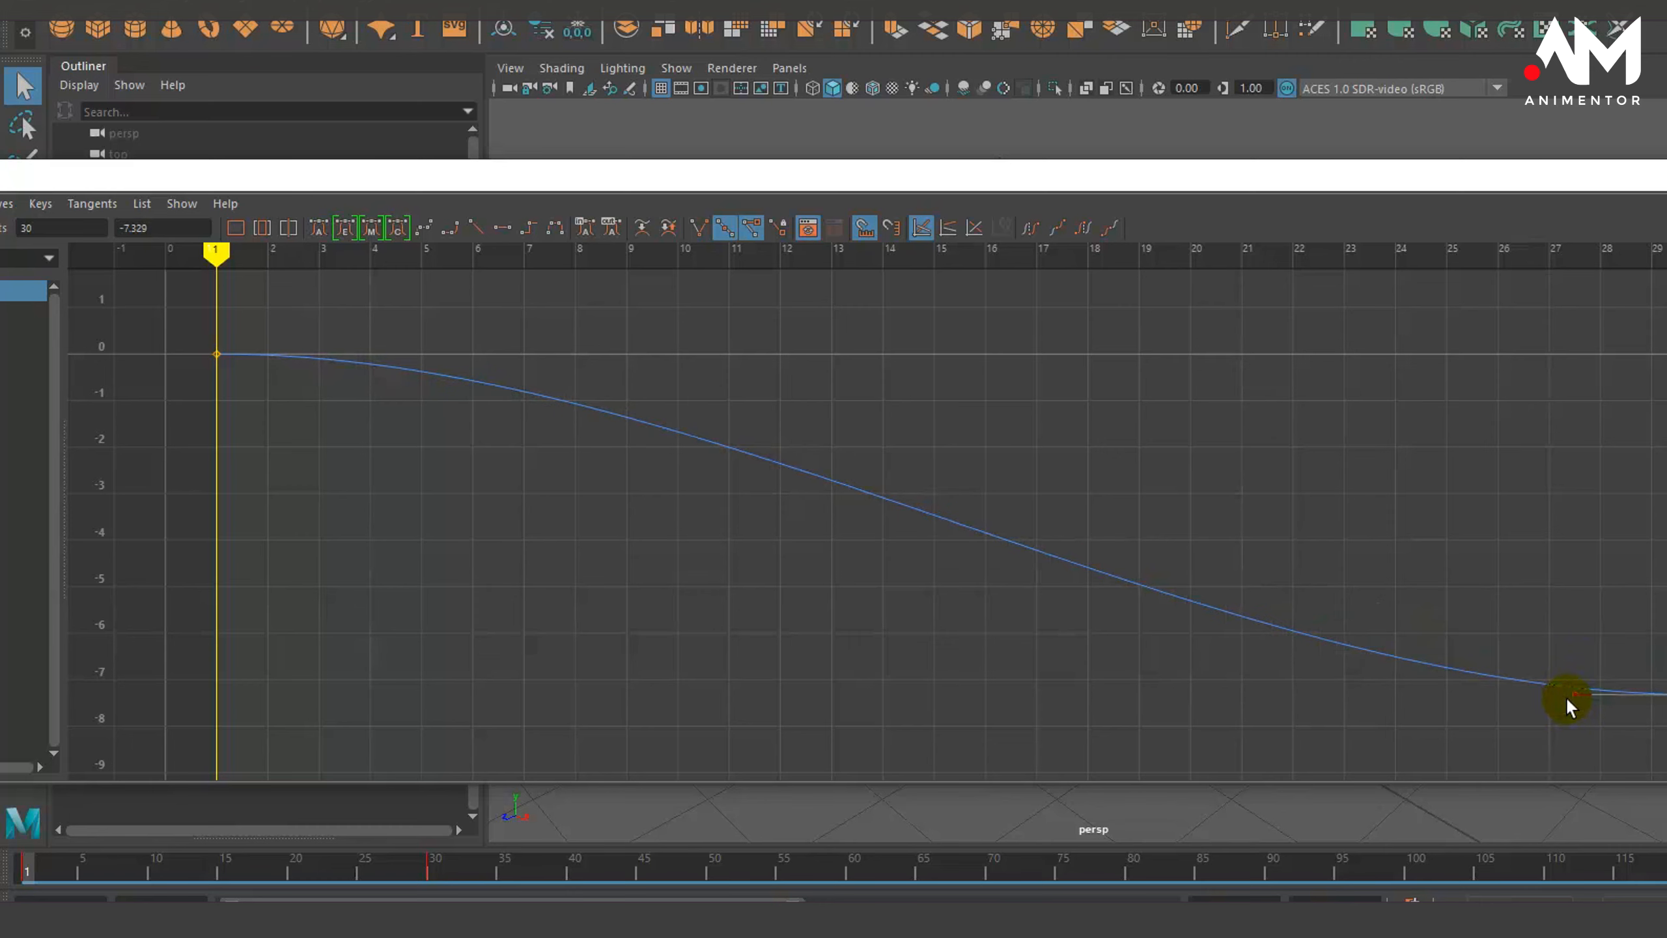
drag(1572, 712, 1615, 669)
middle_drag(1578, 692, 1581, 635)
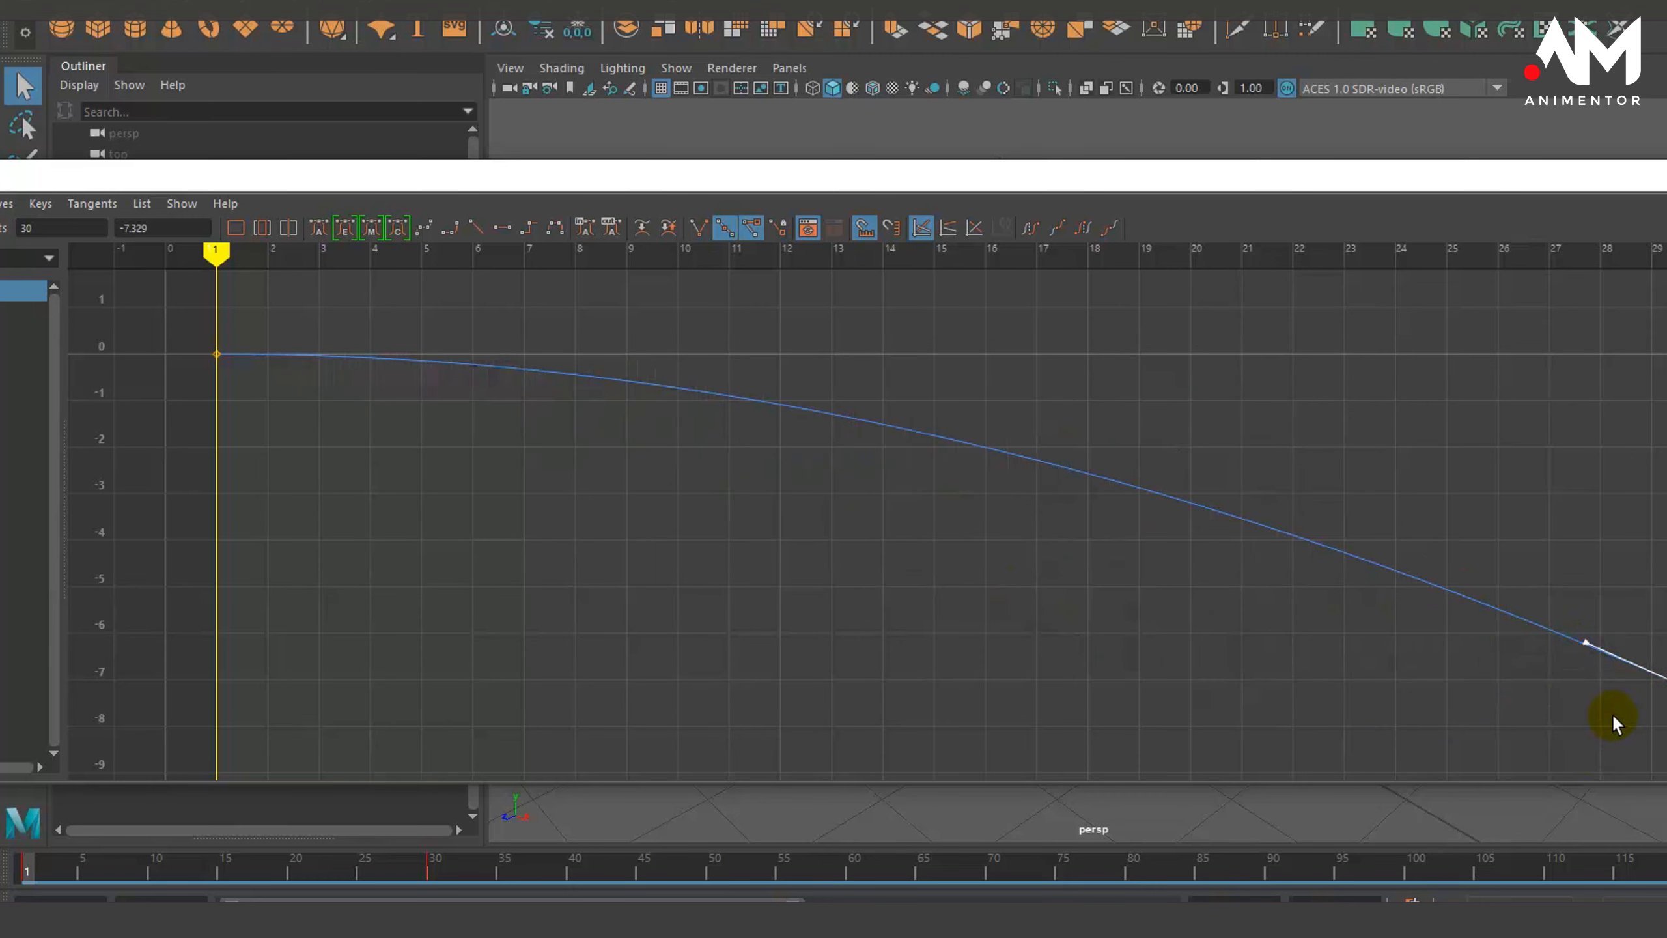
key(ctrl+z)
Break the tangents of the key at frame 30 and try adjusting its incoming tangent
click(725, 230)
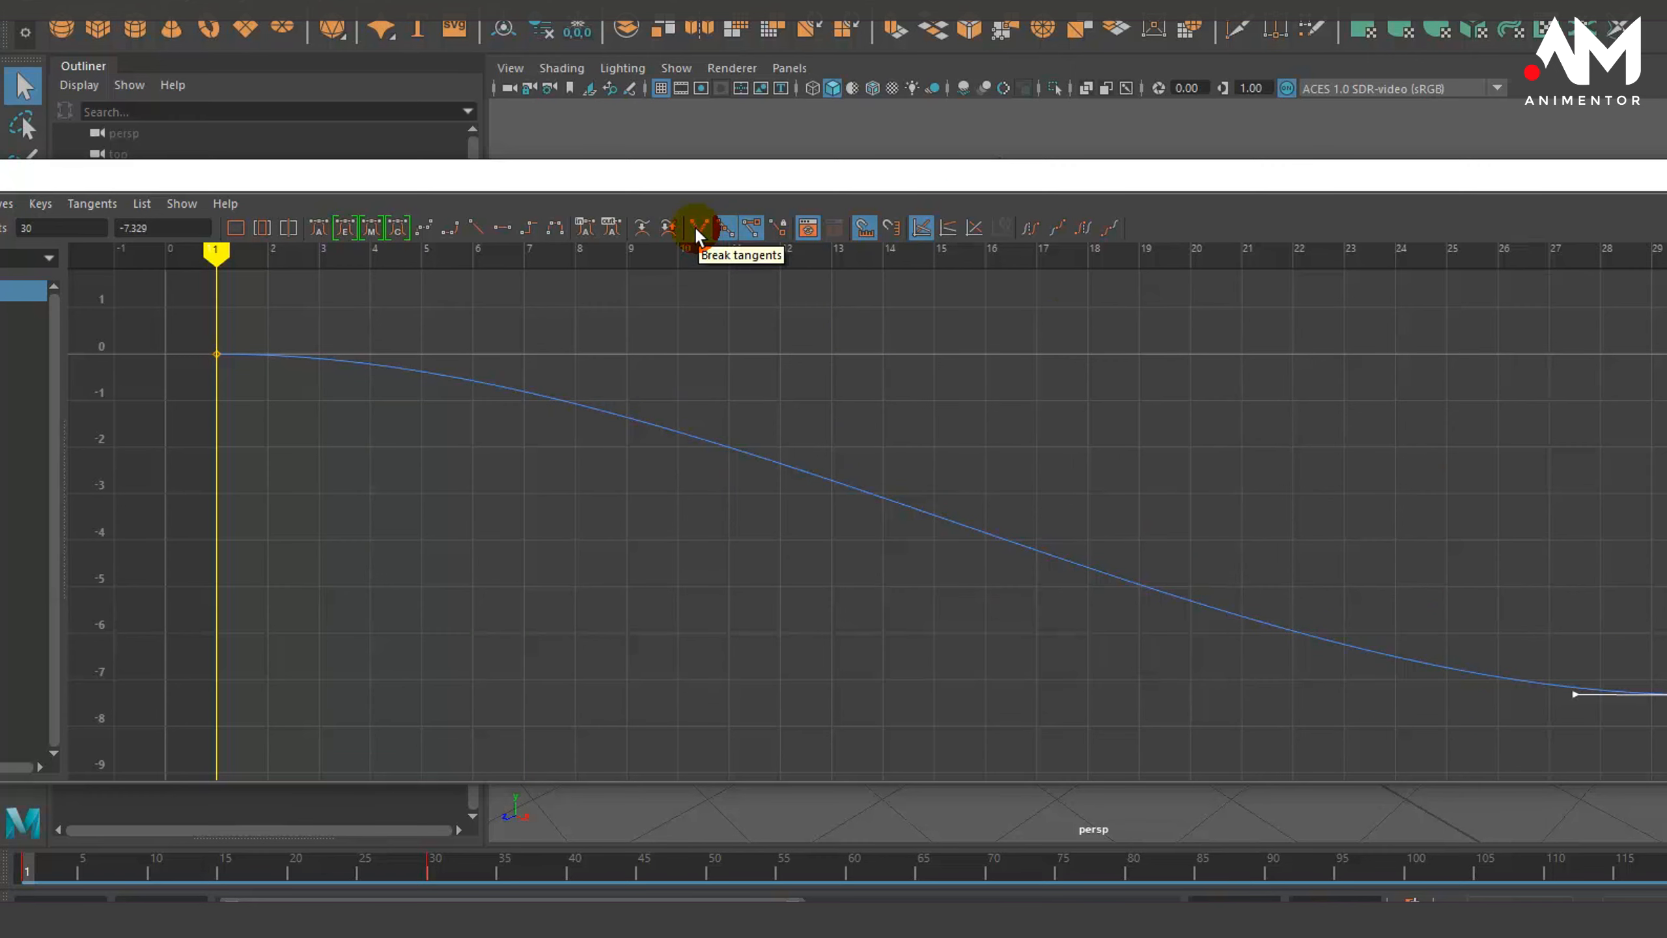
click(694, 225)
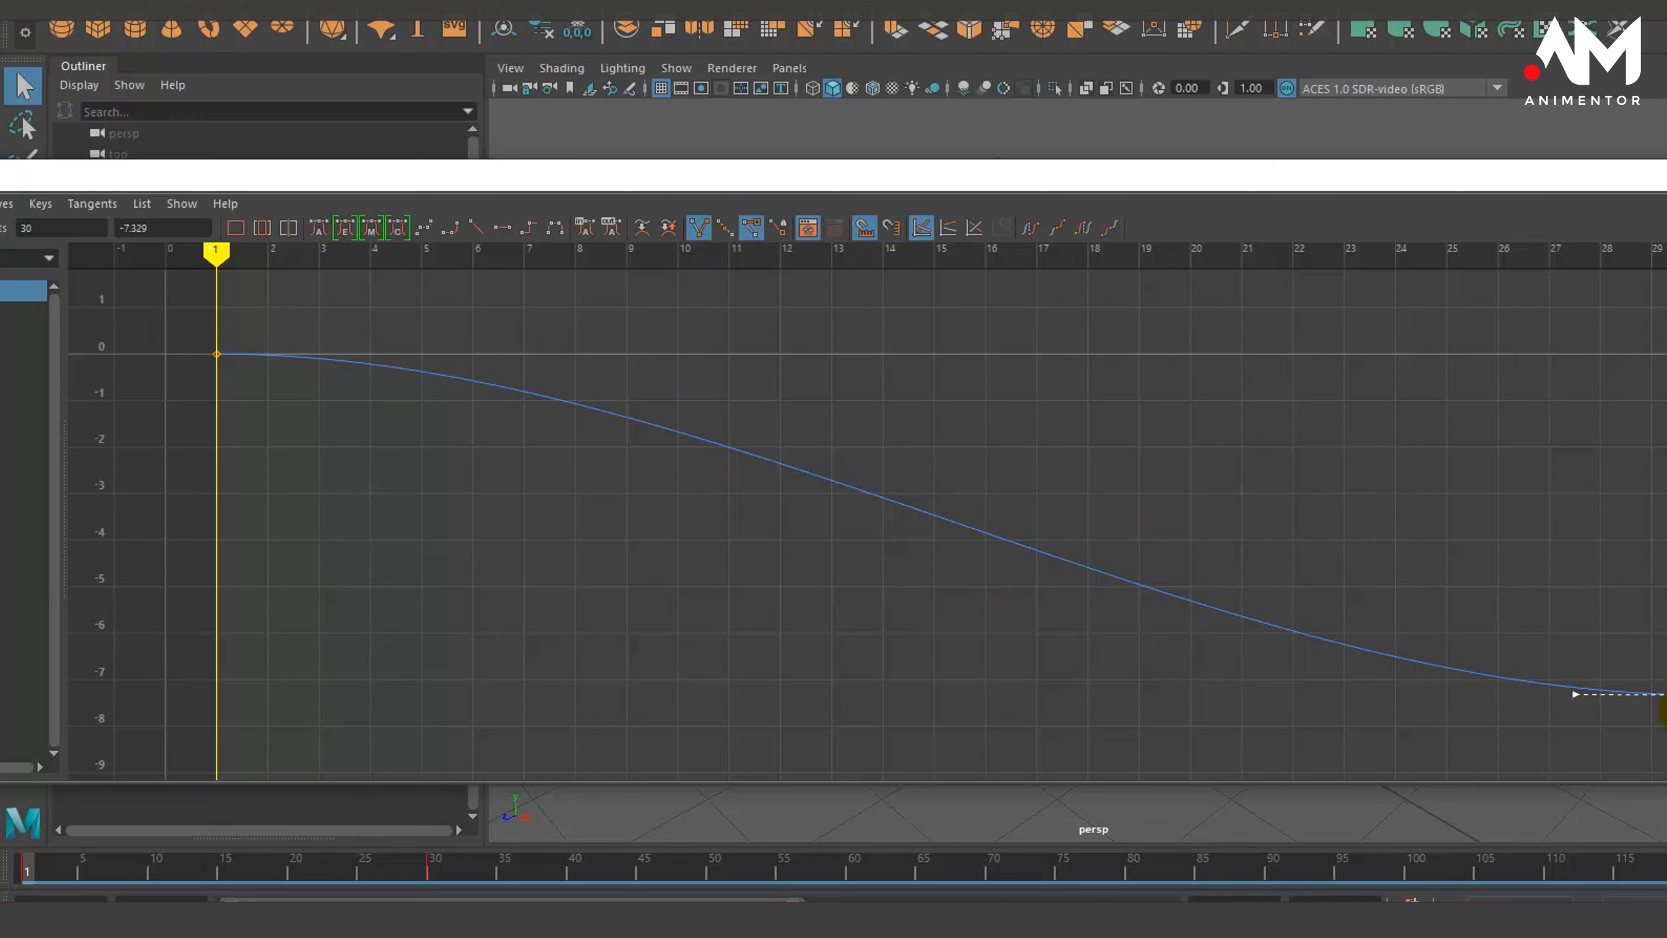
drag(1518, 654, 1553, 695)
middle_drag(1607, 749, 1626, 704)
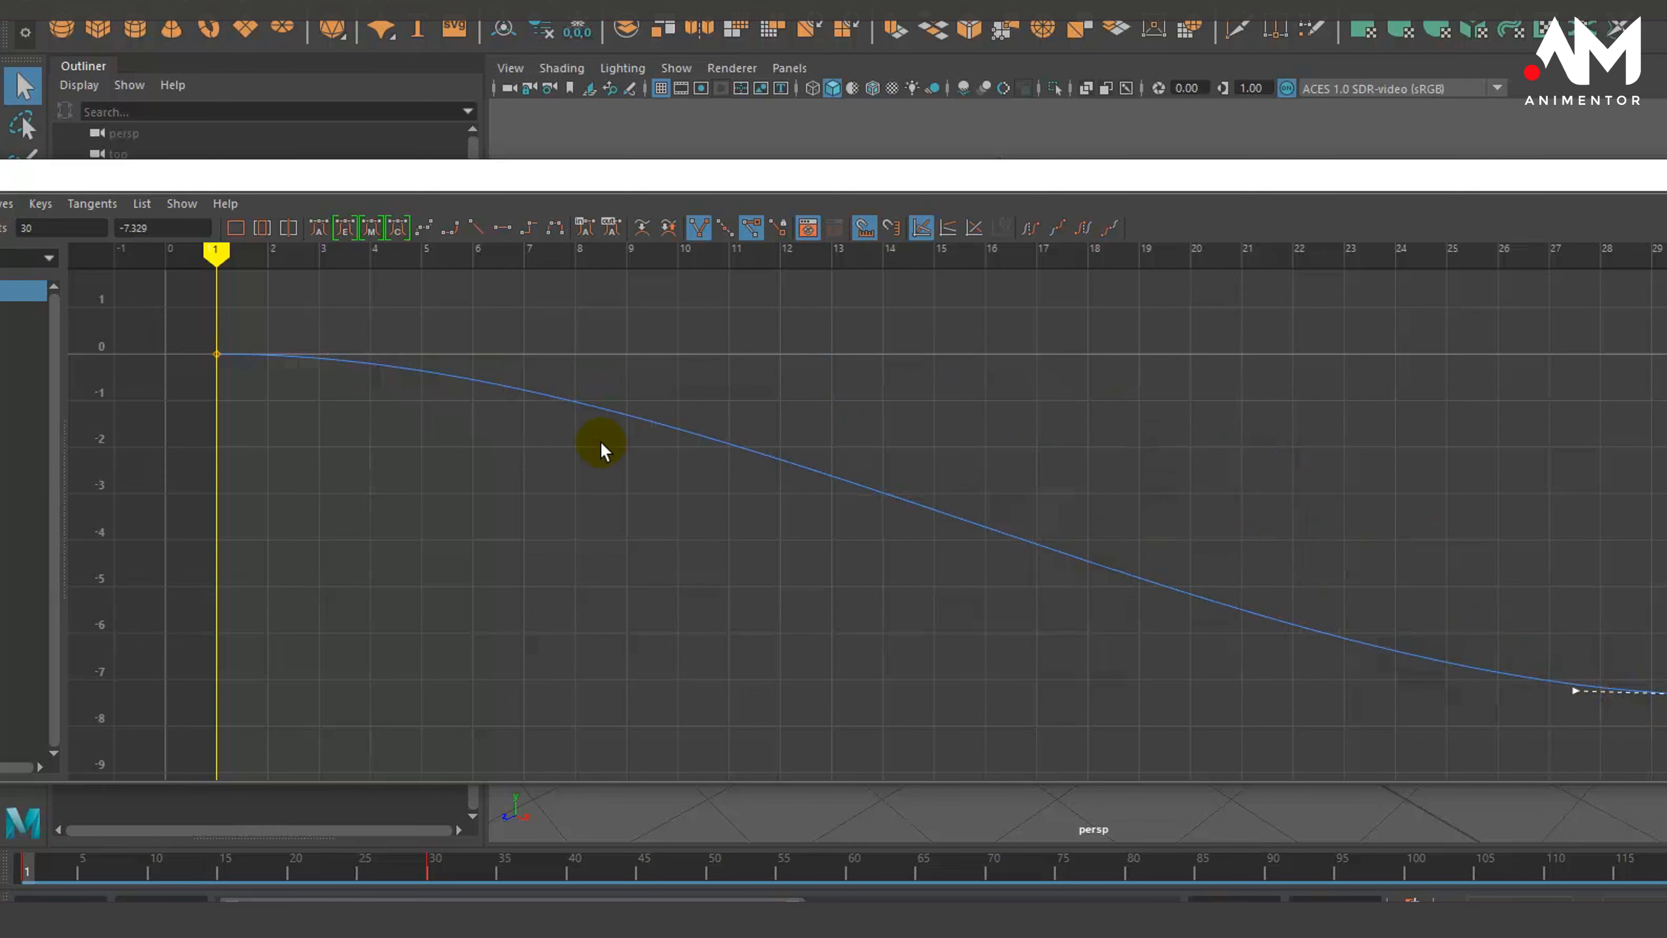
Select the key at frame 1 and adjust its outgoing tangent downward
drag(310, 301, 215, 383)
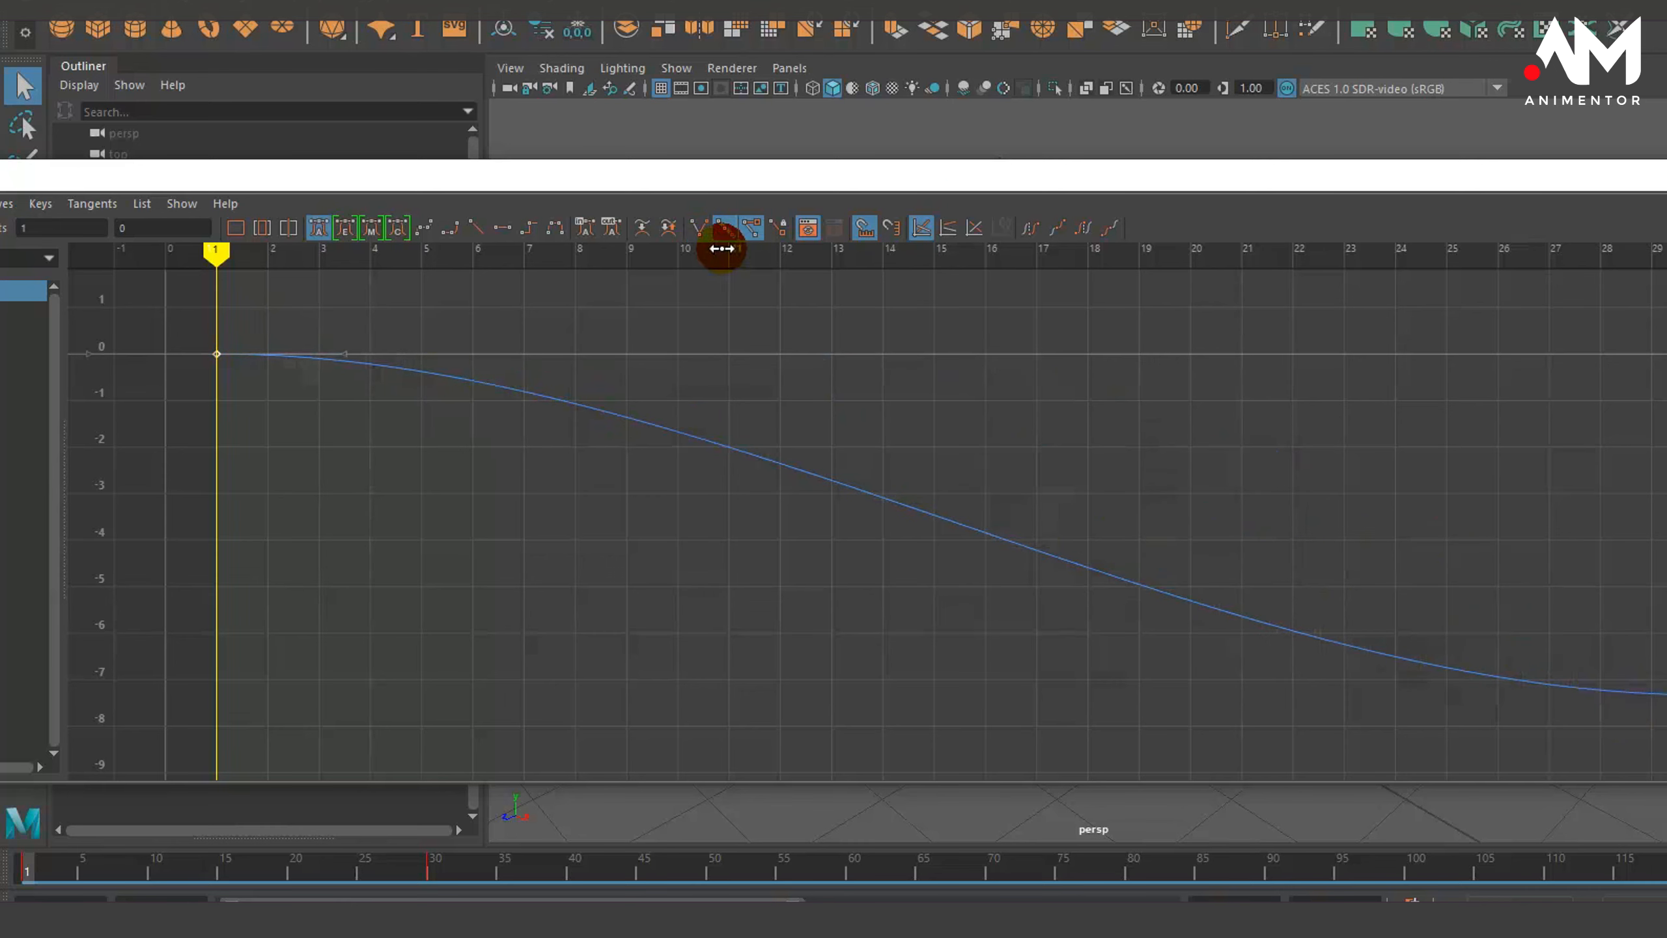
drag(320, 324, 361, 380)
middle_drag(346, 369, 331, 465)
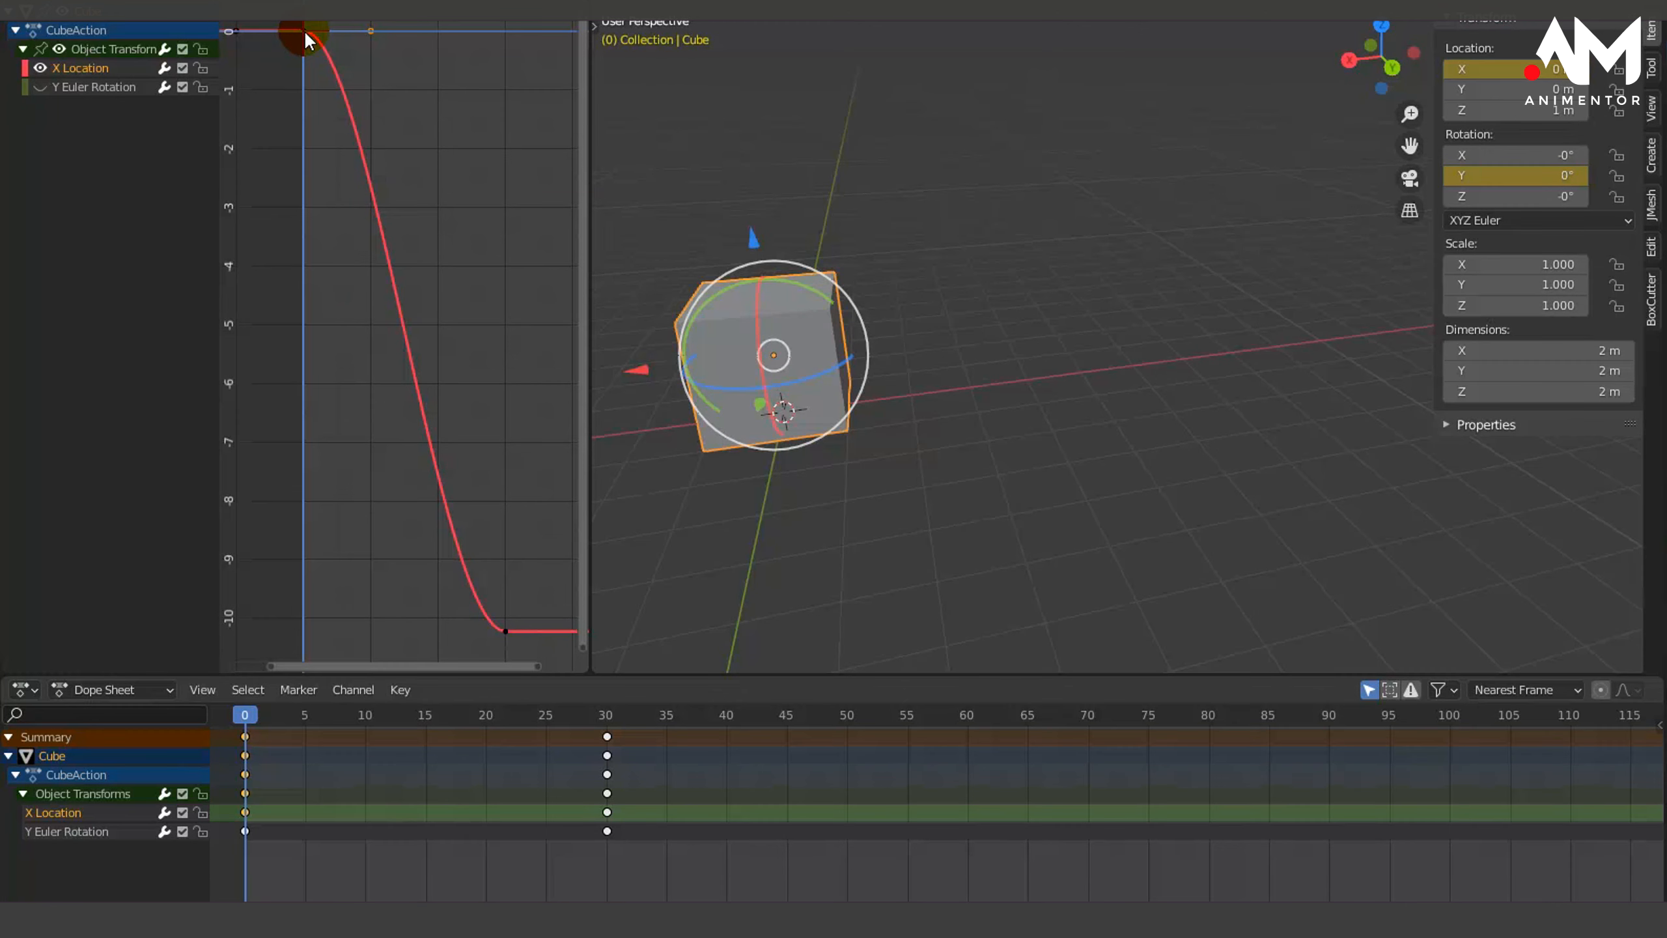
In Blender, set the frame 0 X Location keyframe's handle type to Free and stretch its outgoing handle horizontally past frame 30
click(322, 78)
right_click(433, 78)
mouse_move(433, 80)
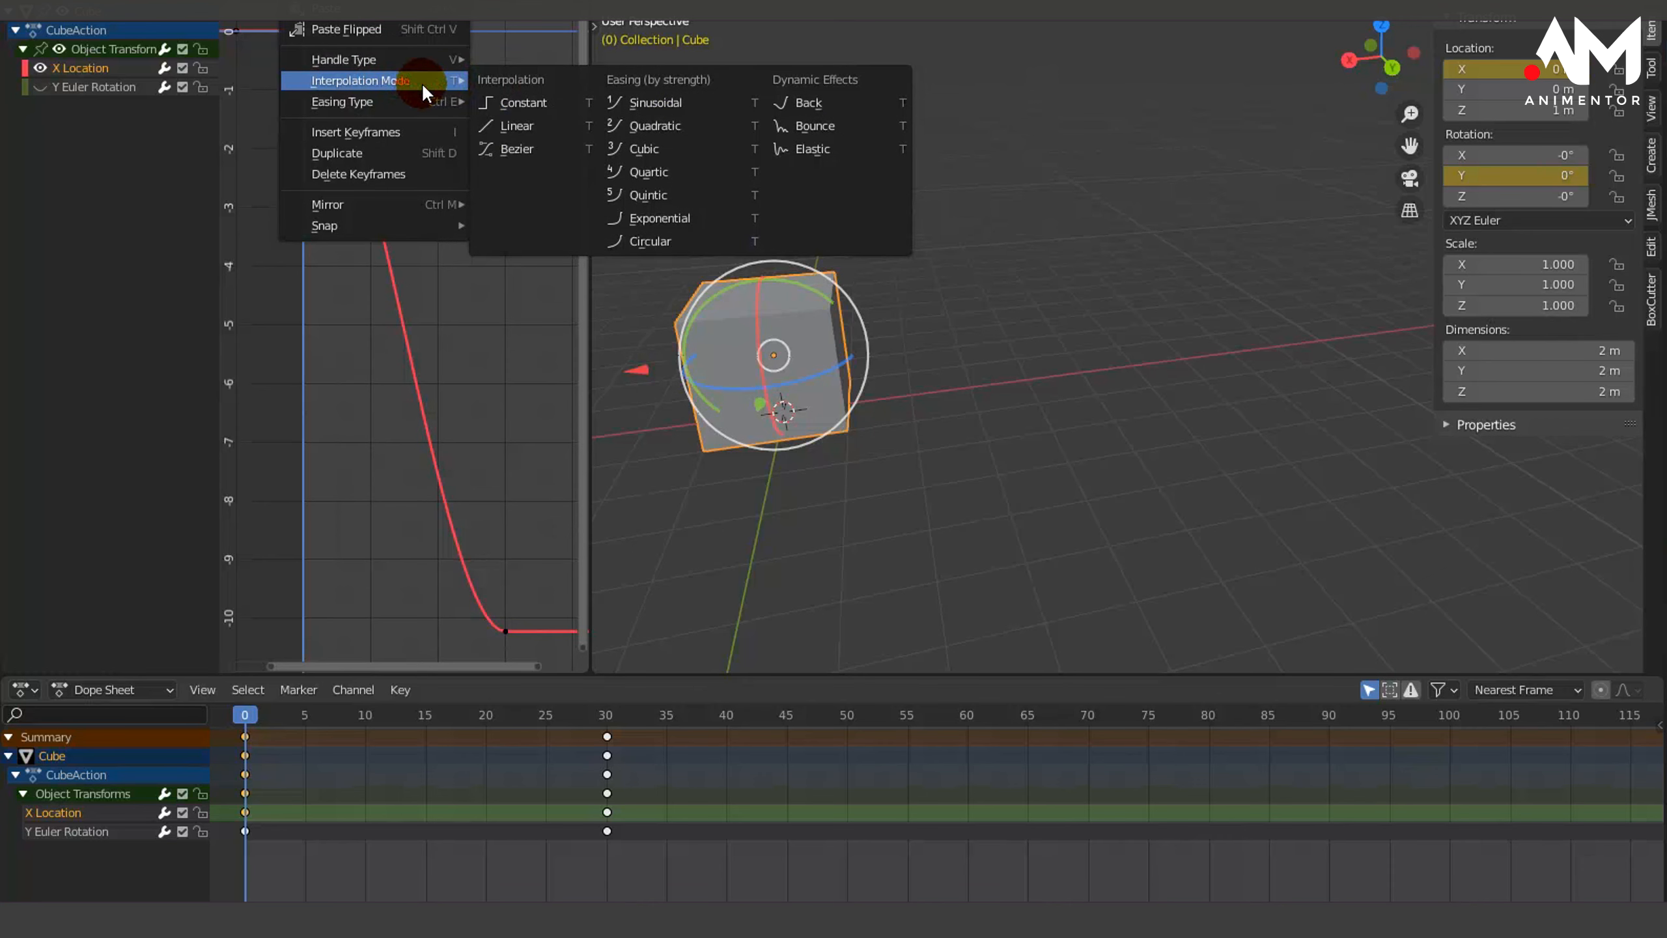
mouse_move(381, 58)
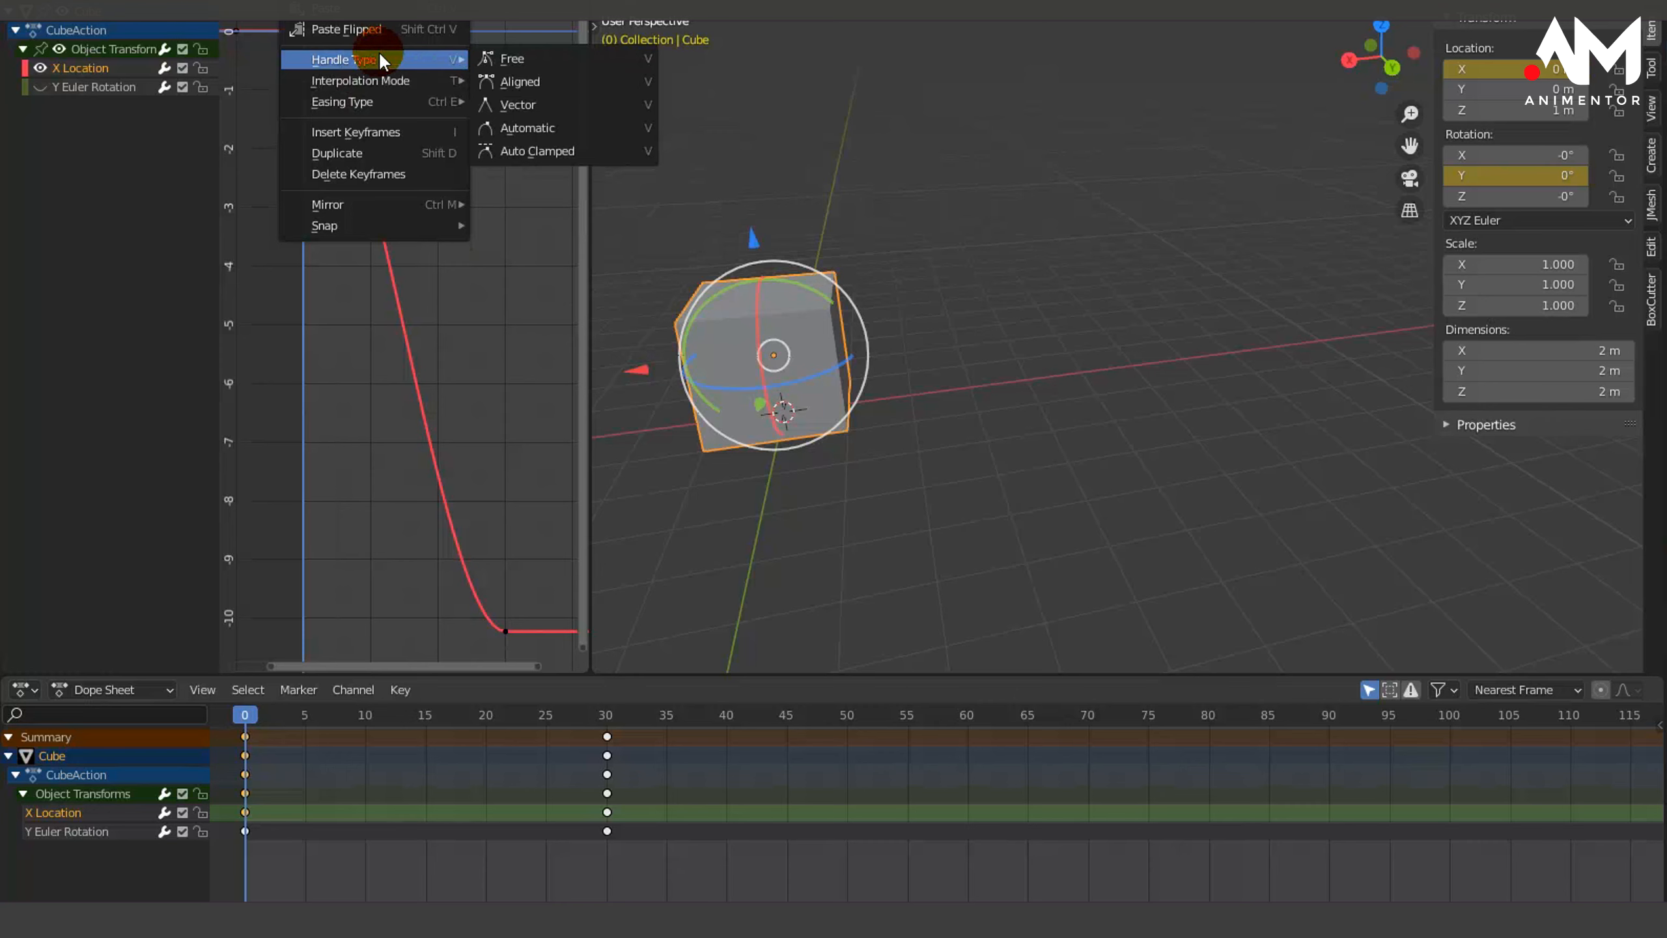
click(498, 57)
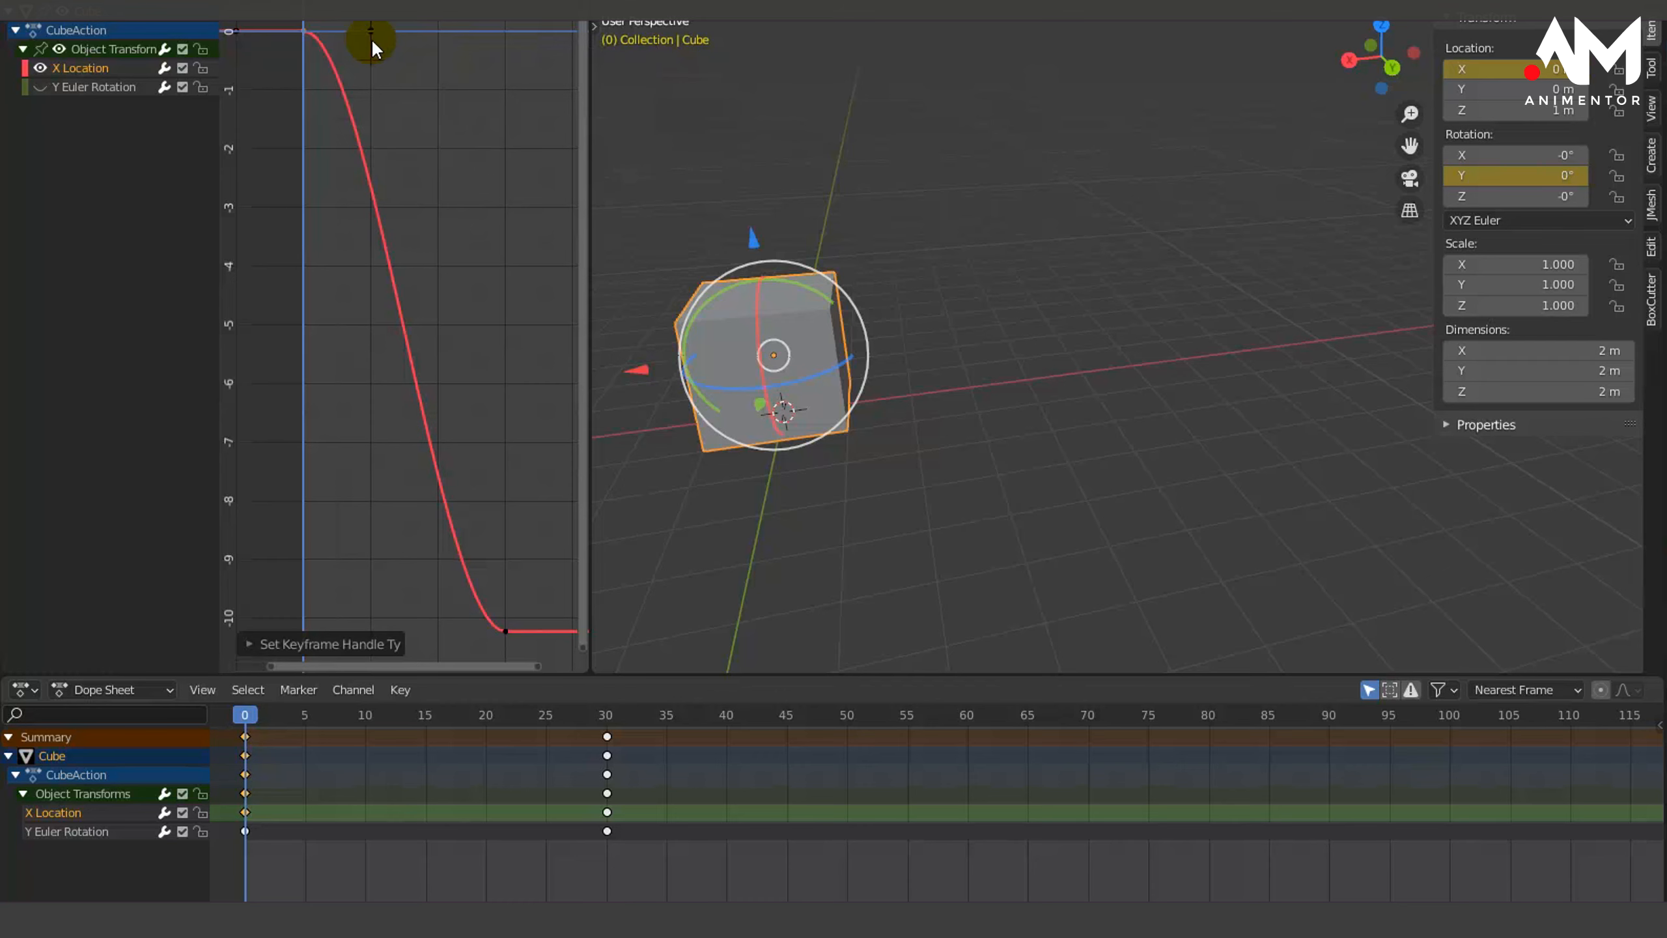
drag(373, 30, 544, 30)
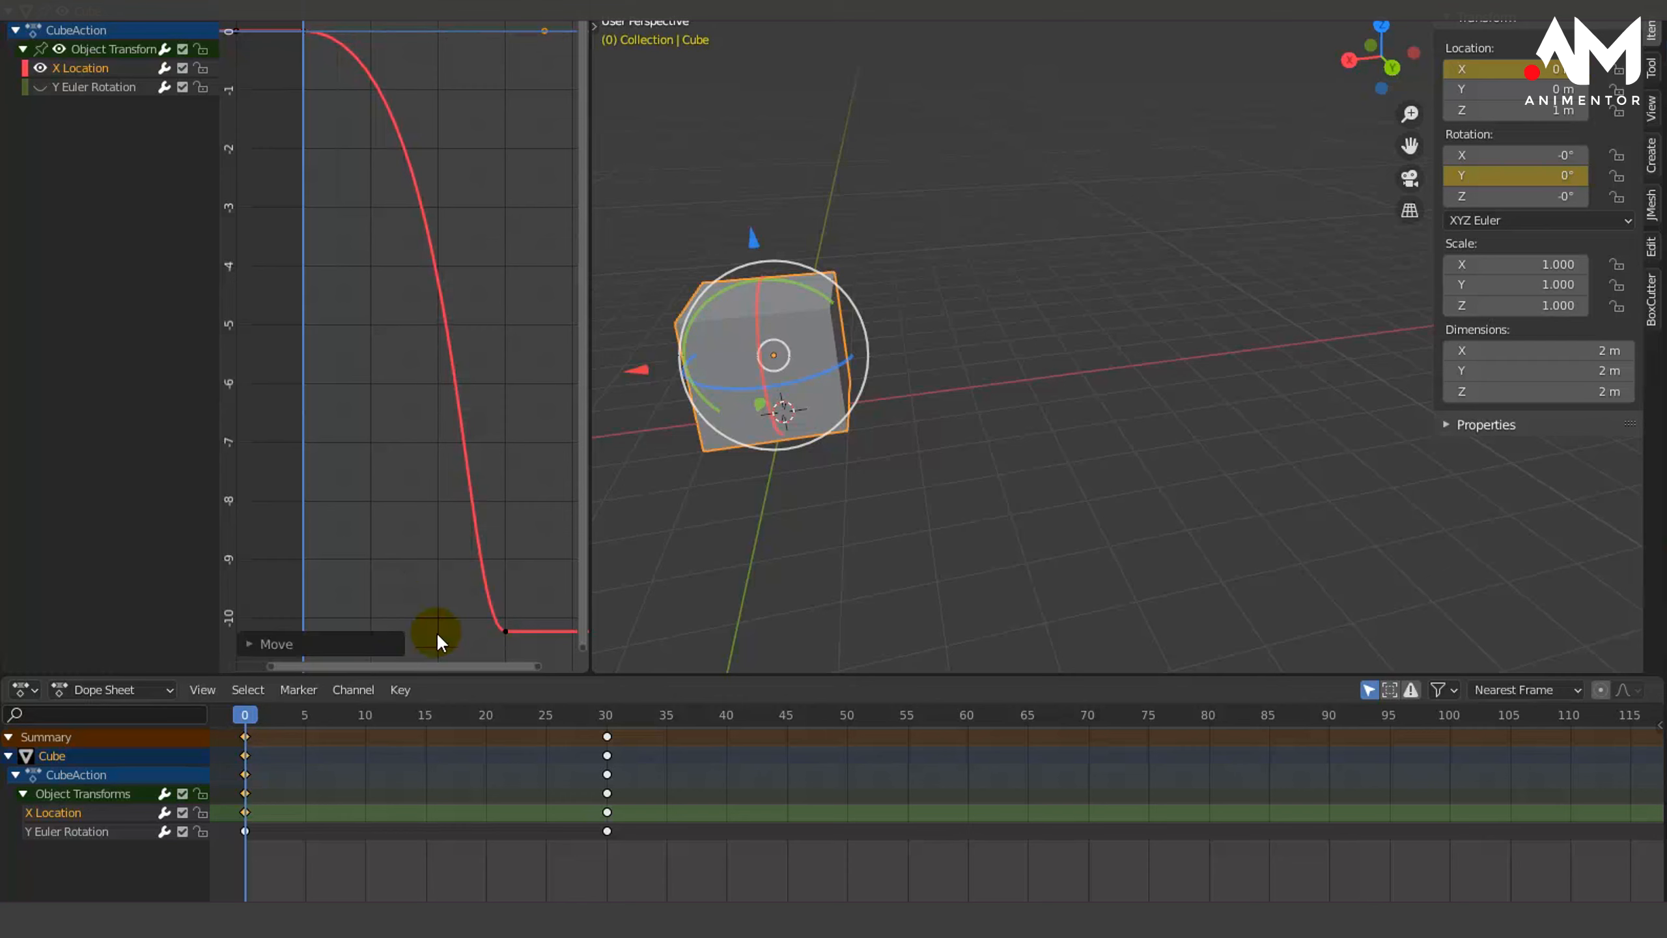
Set the handle type of the X Location keyframe at frame 30 to Free
click(504, 631)
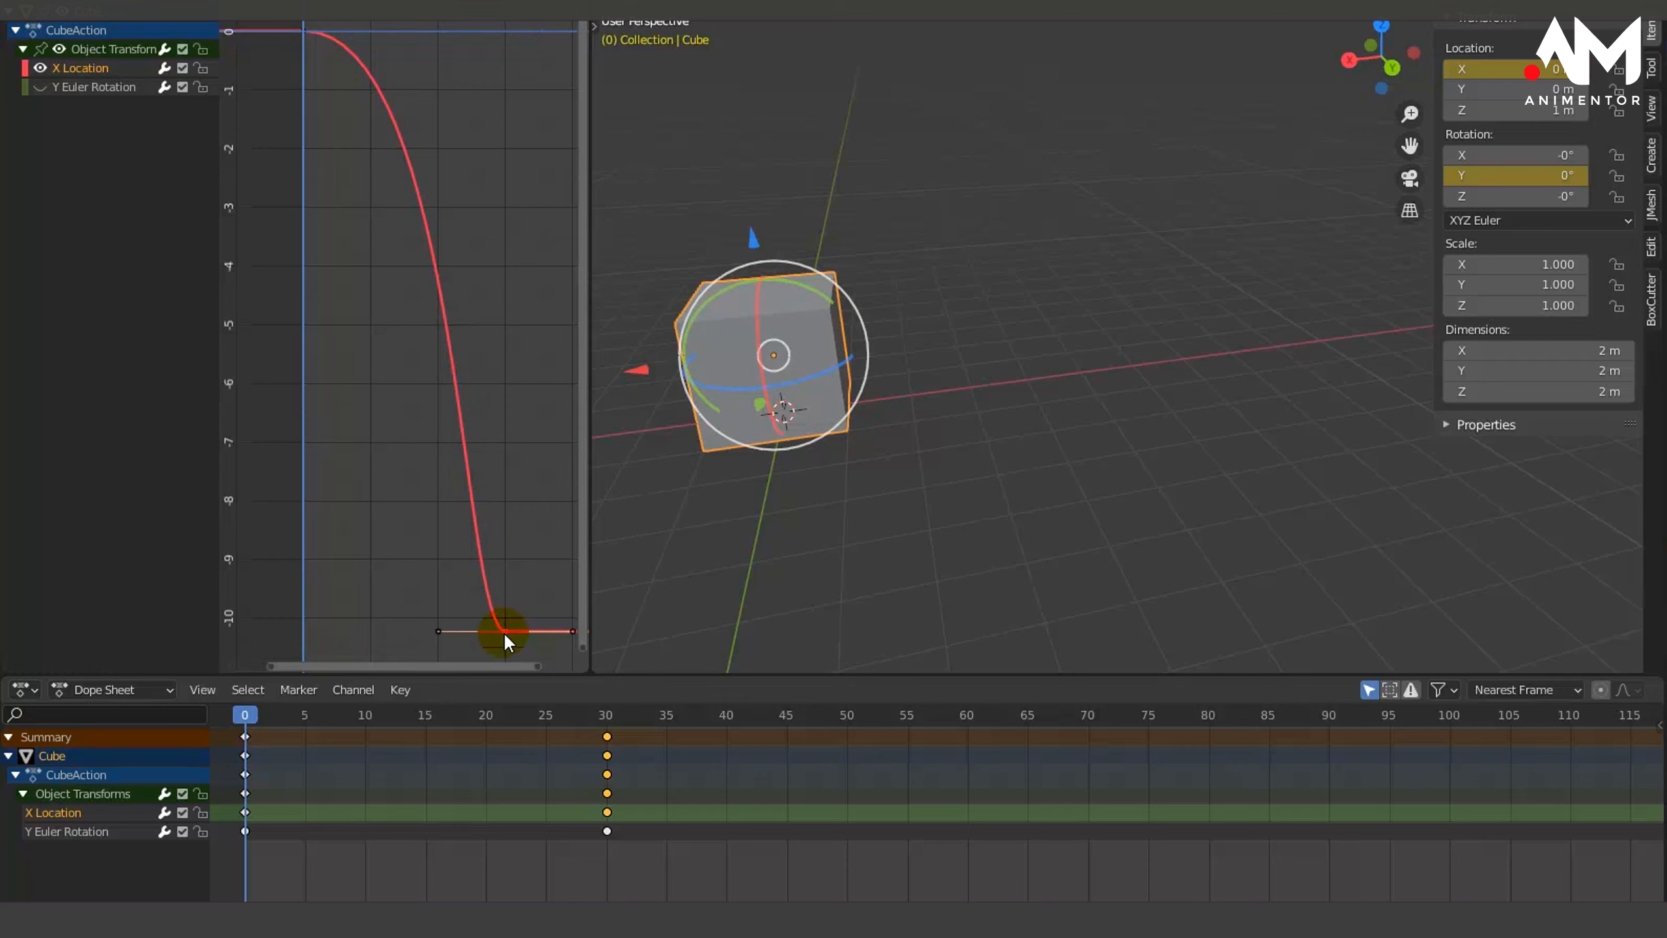
right_click(479, 392)
mouse_move(482, 394)
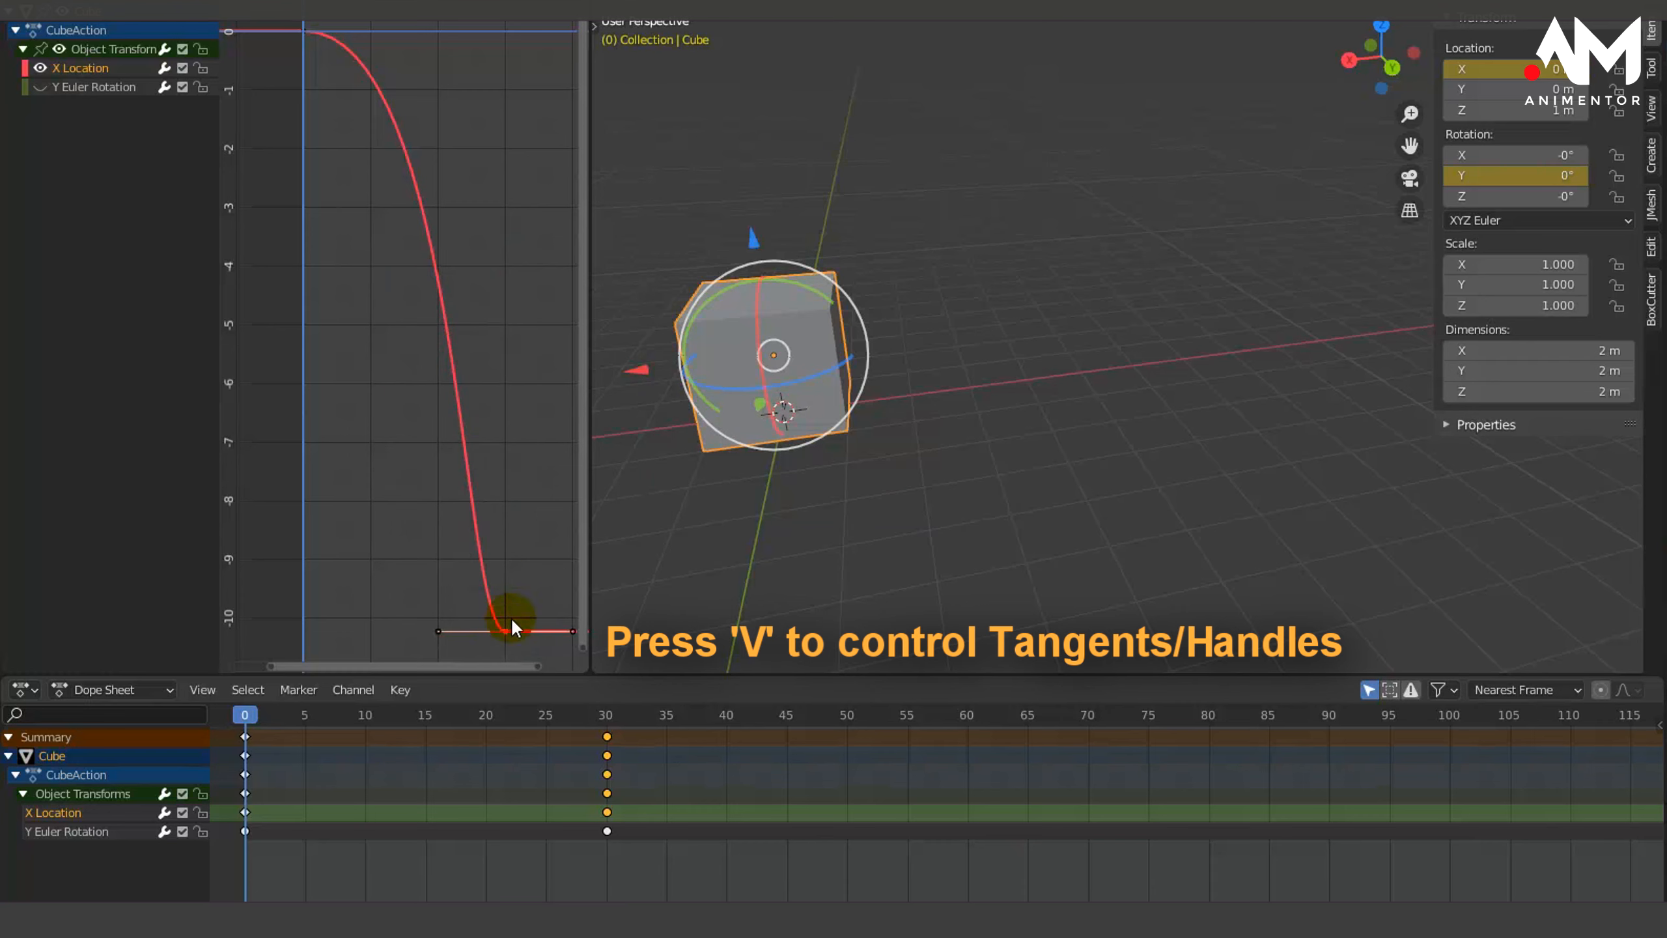
click(520, 558)
click(506, 633)
key(v)
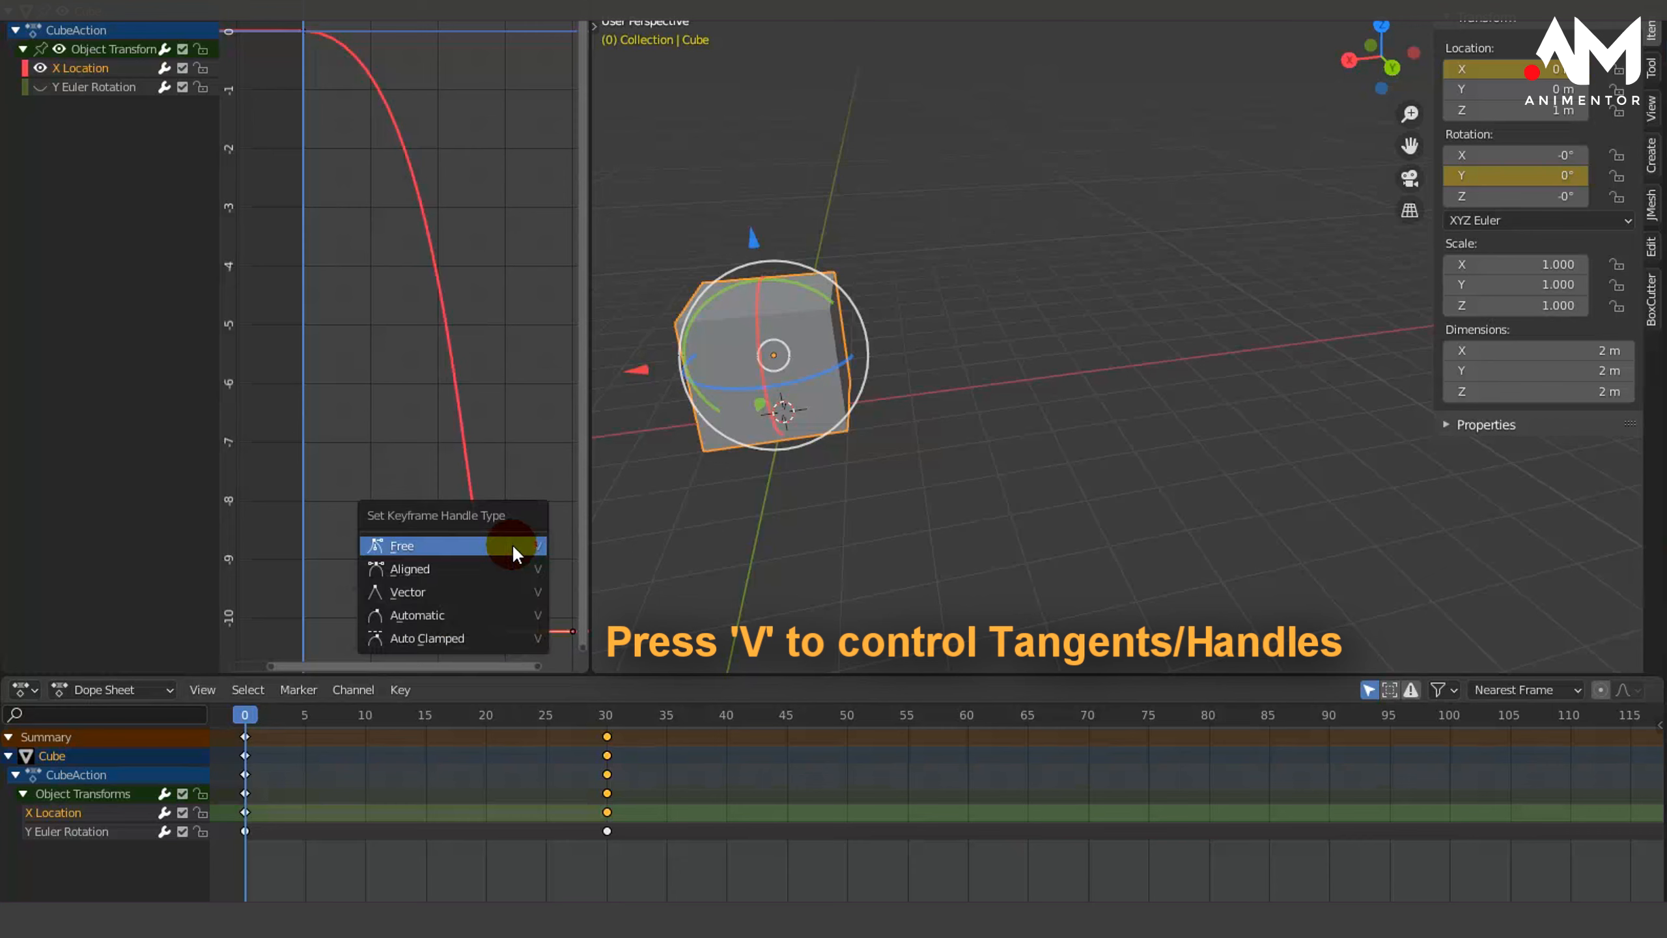
click(480, 546)
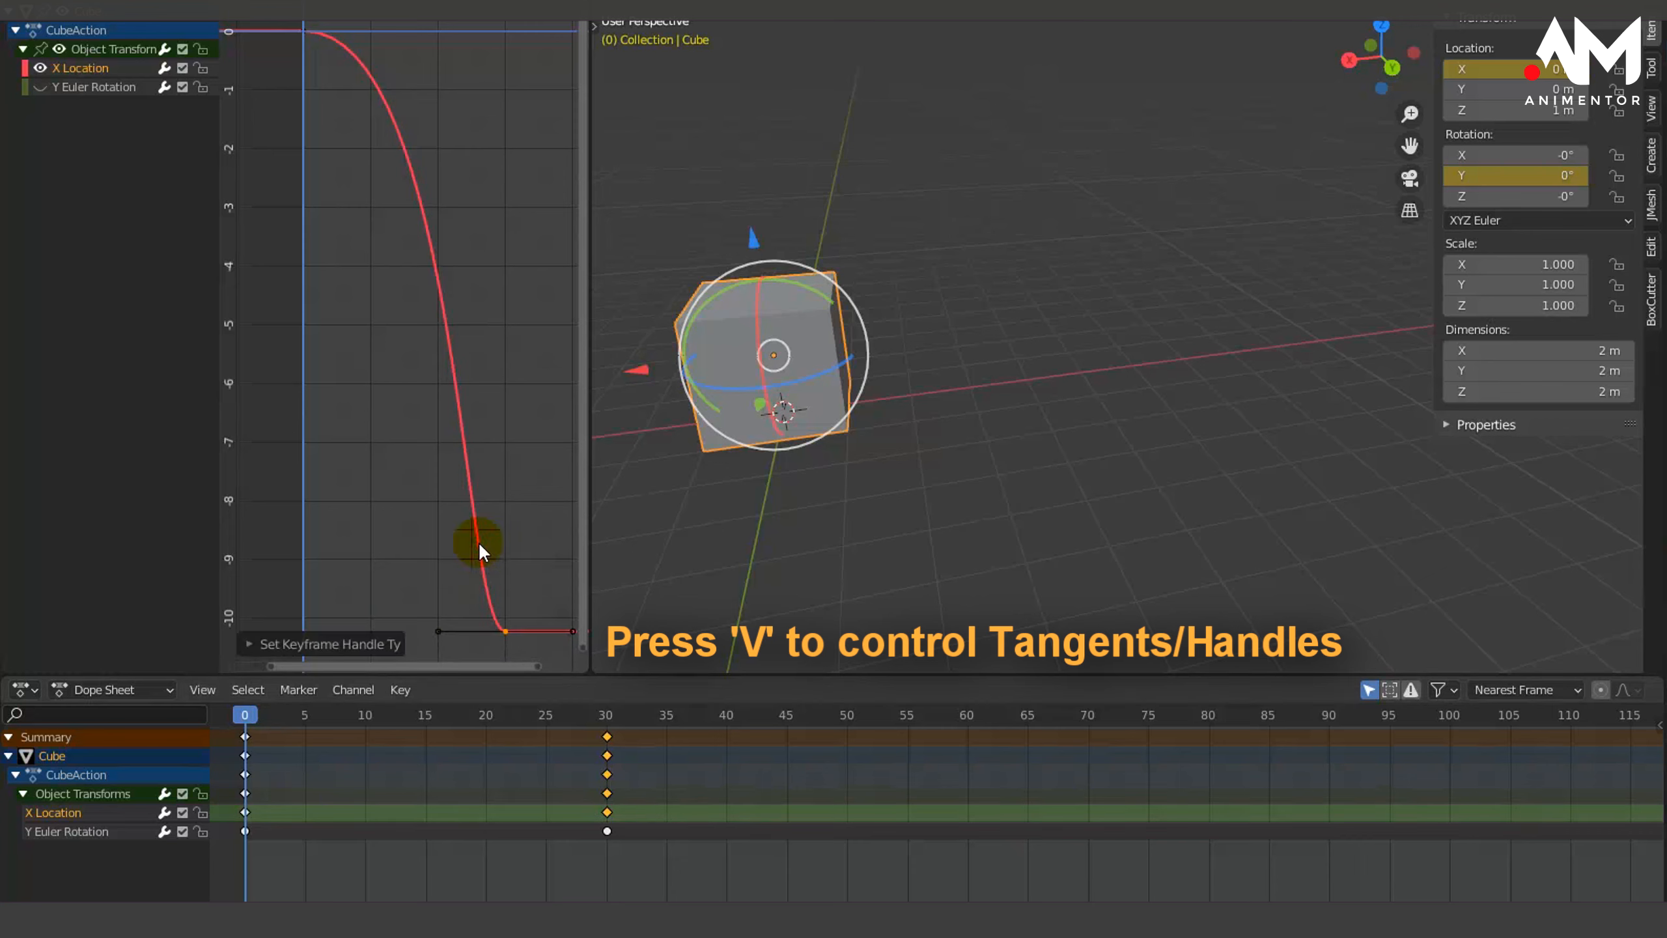
Stretch the incoming handle of the X Location keyframe at frame 30 horizontally back to just before frame 0
mouse_move(433, 629)
mouse_down()
mouse_move(477, 577)
mouse_move(528, 558)
mouse_move(558, 316)
mouse_move(309, 625)
mouse_move(442, 625)
mouse_move(374, 617)
mouse_move(361, 642)
mouse_move(353, 625)
mouse_move(357, 640)
mouse_move(407, 634)
mouse_up()
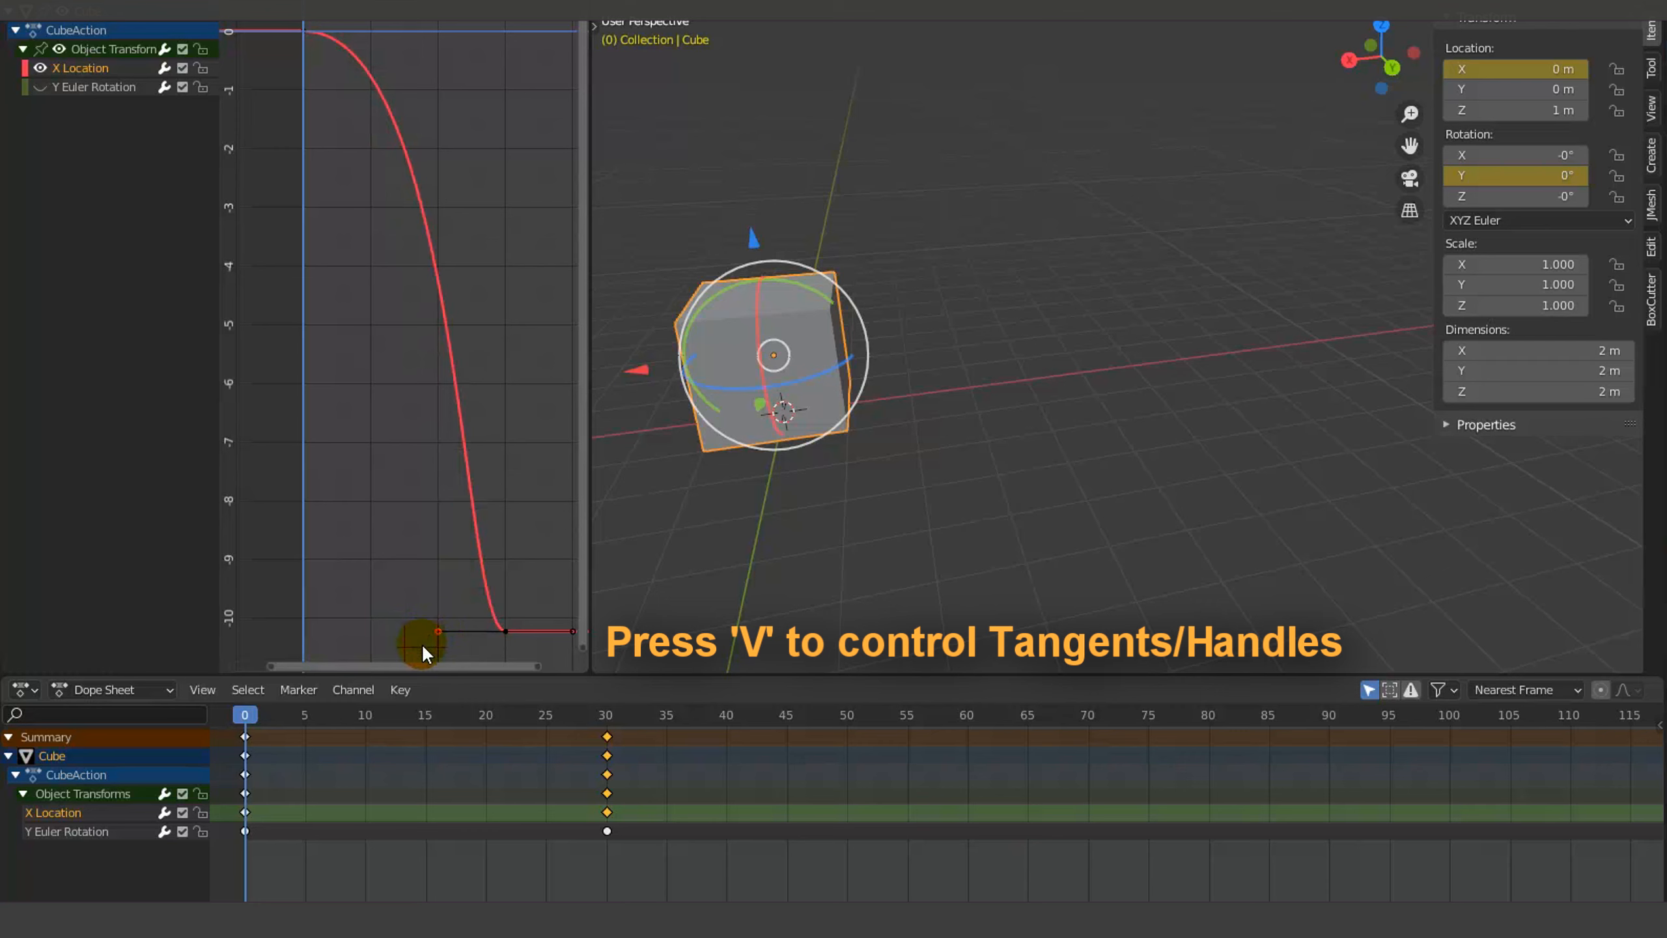
click(456, 595)
click(504, 629)
click(437, 631)
click(426, 642)
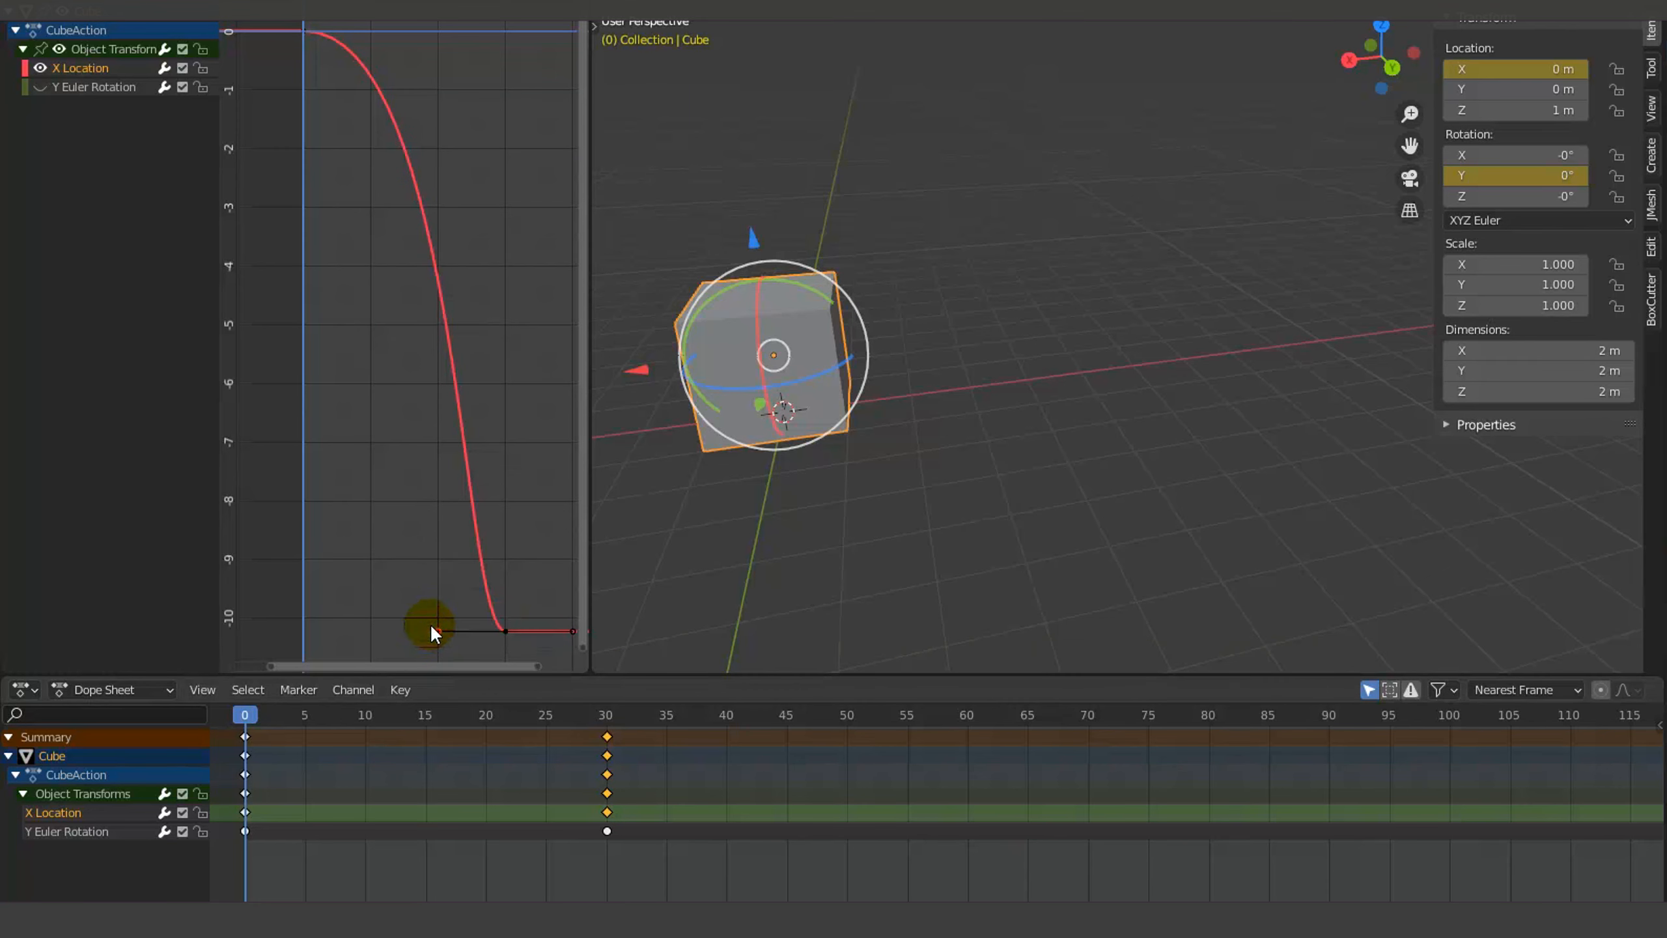
key(g)
drag(428, 622, 341, 609)
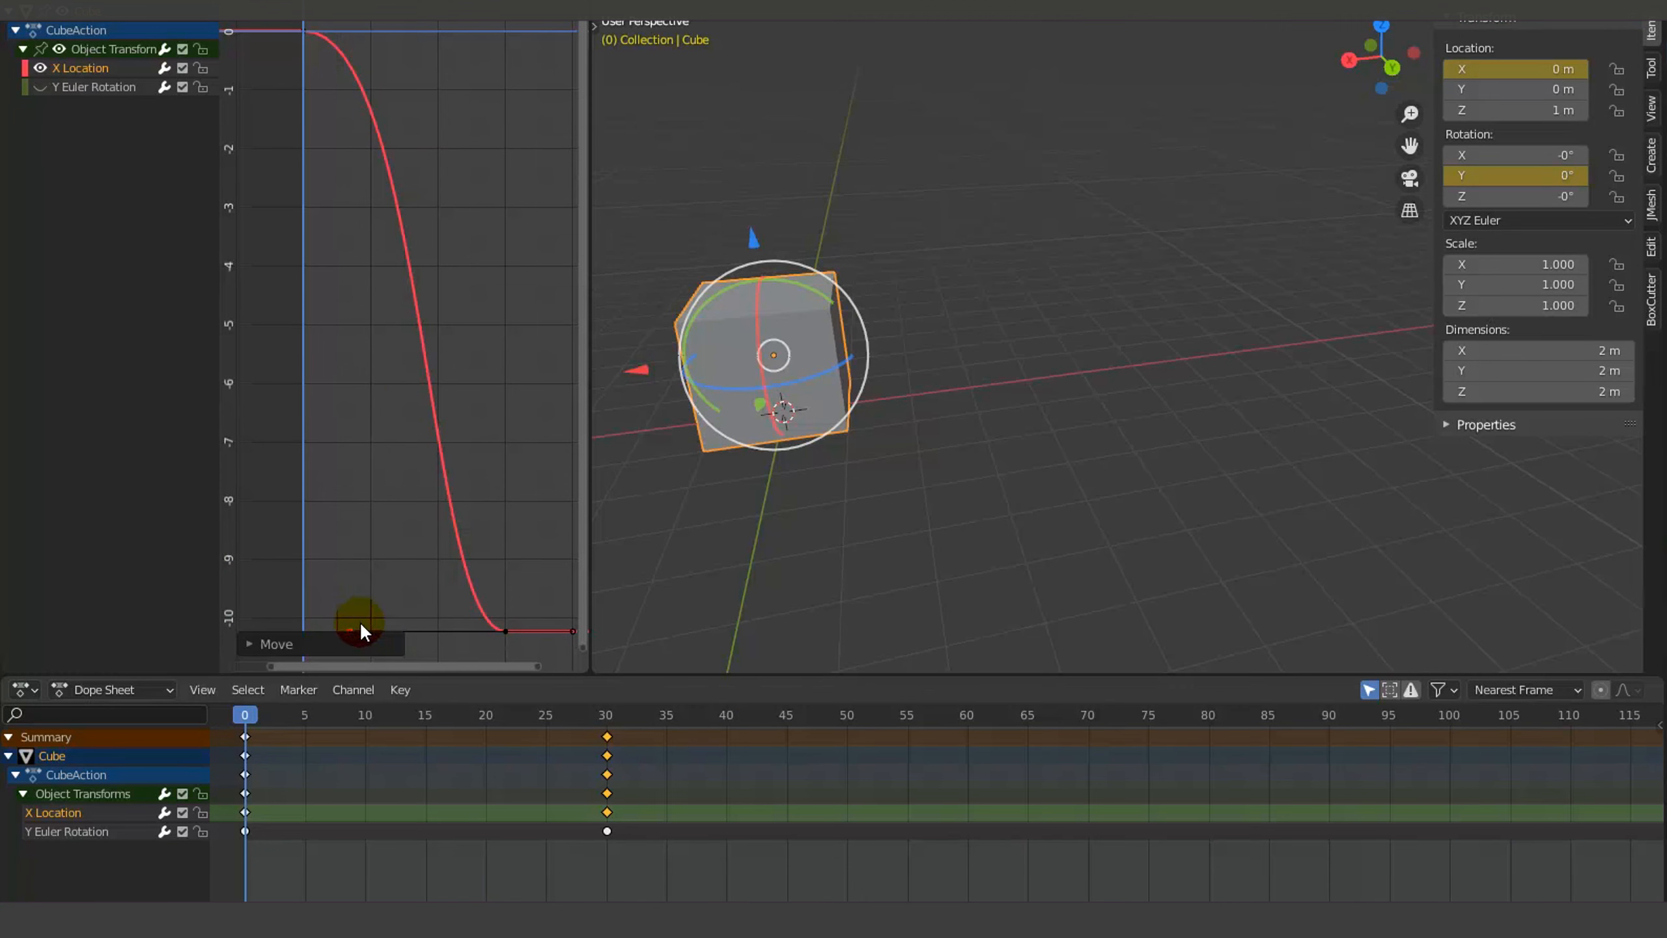
click(357, 587)
click(503, 629)
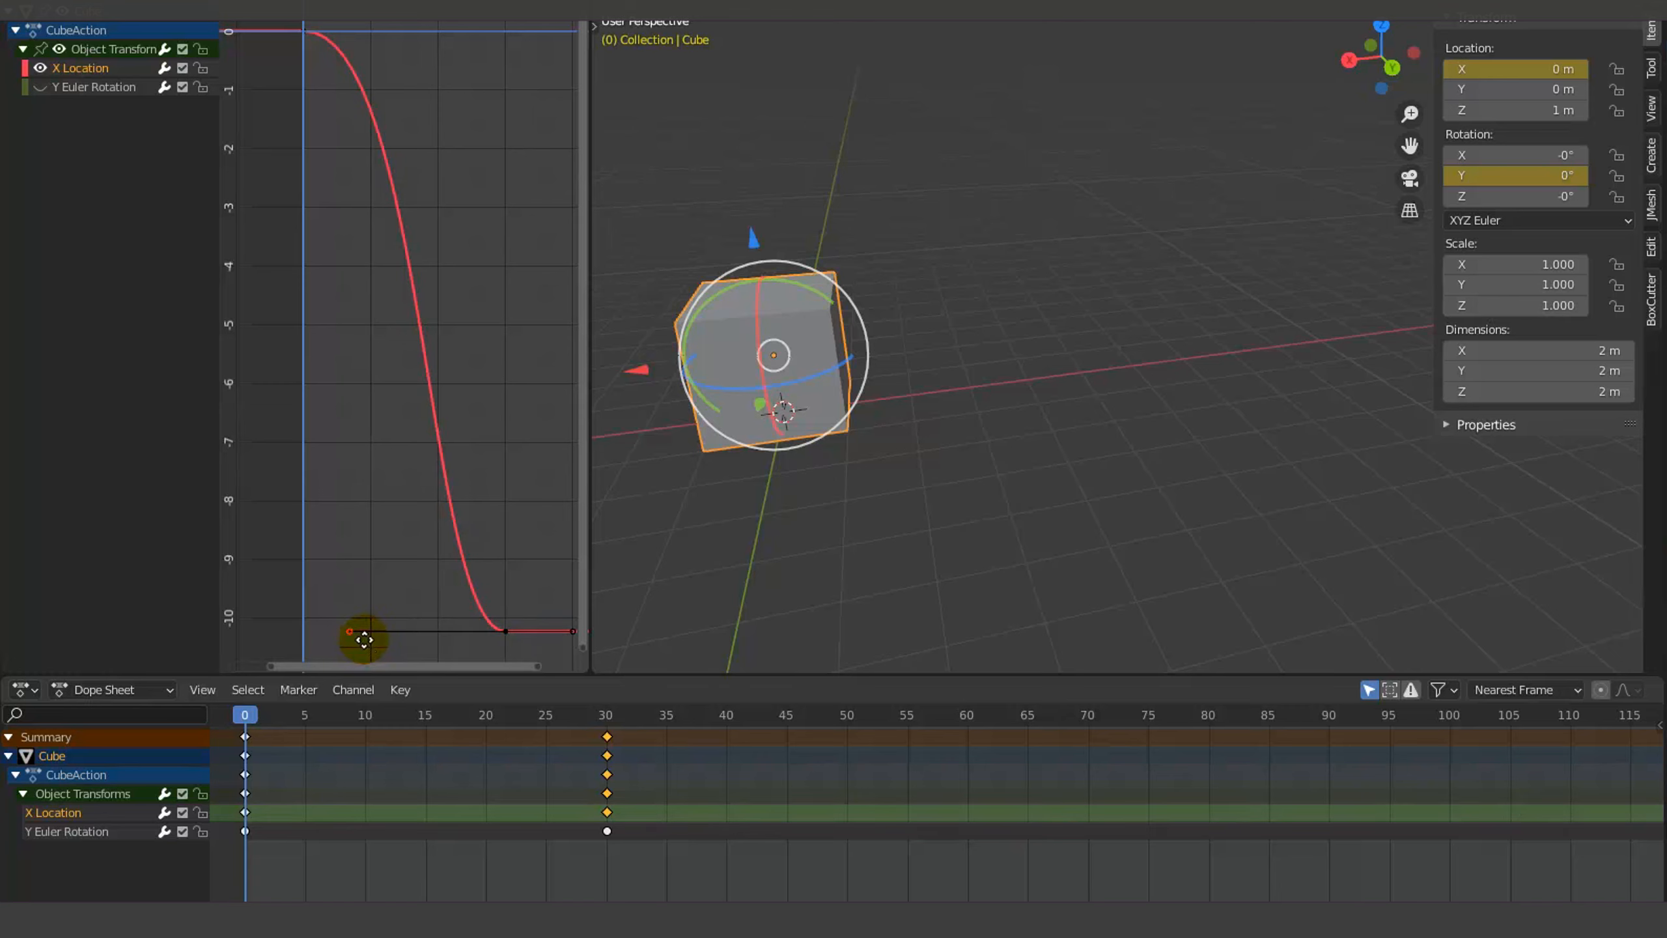
drag(363, 639, 307, 636)
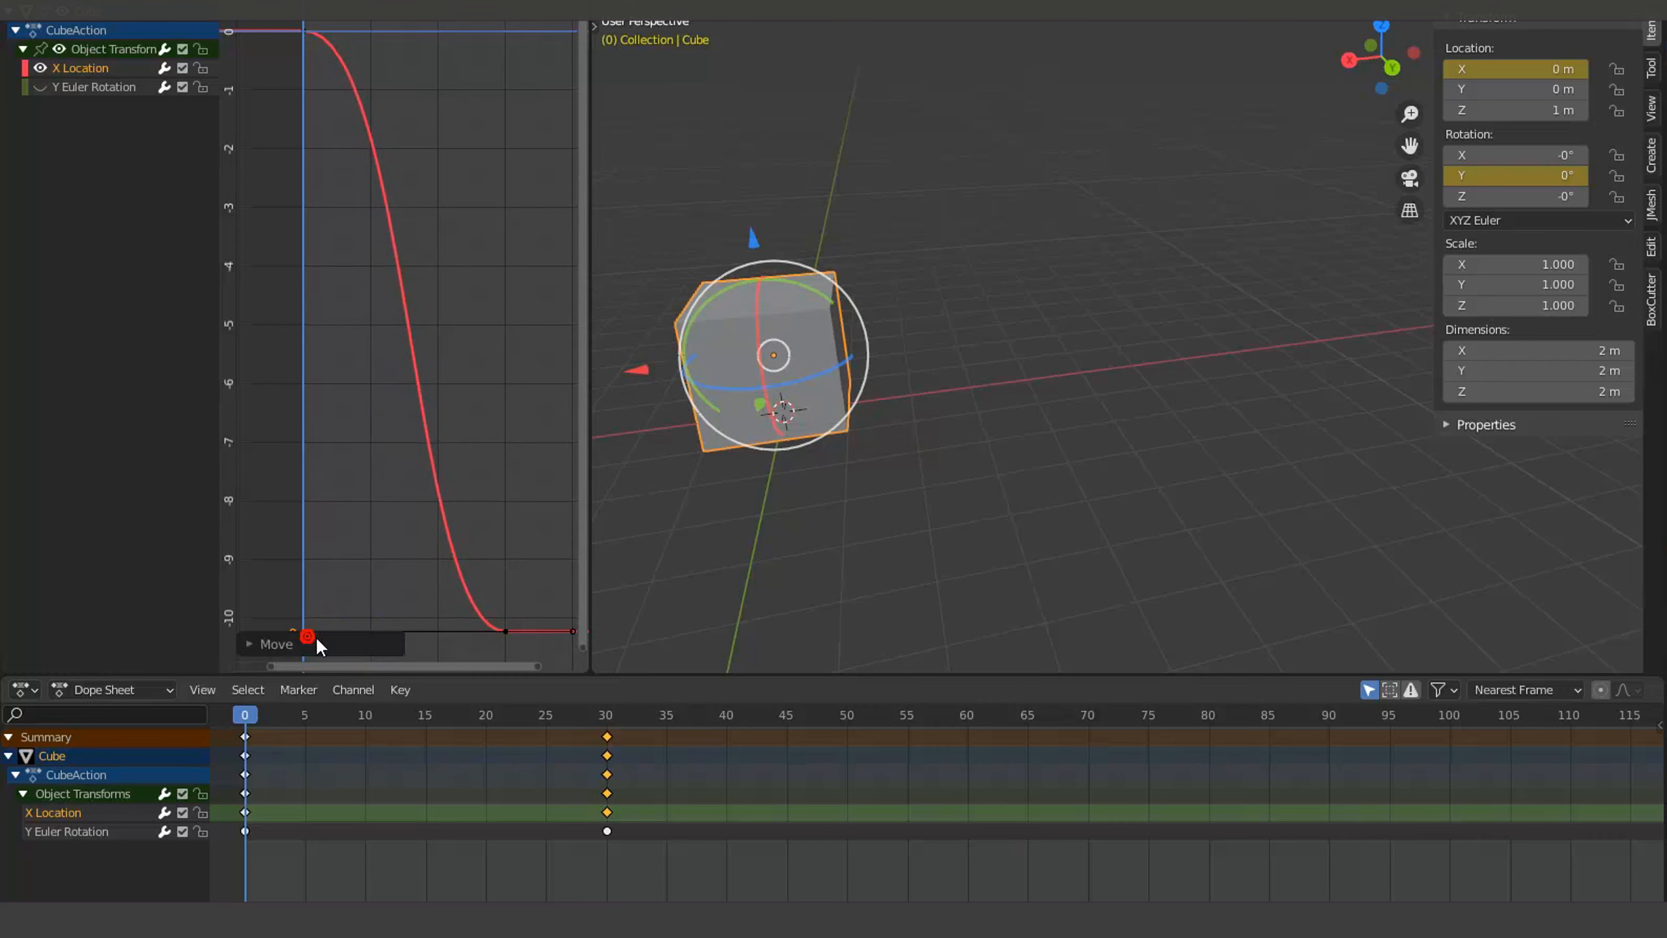
Nudge the frame 0 X Location keyframe's outgoing handle, play the animation and return to frame 0
click(302, 31)
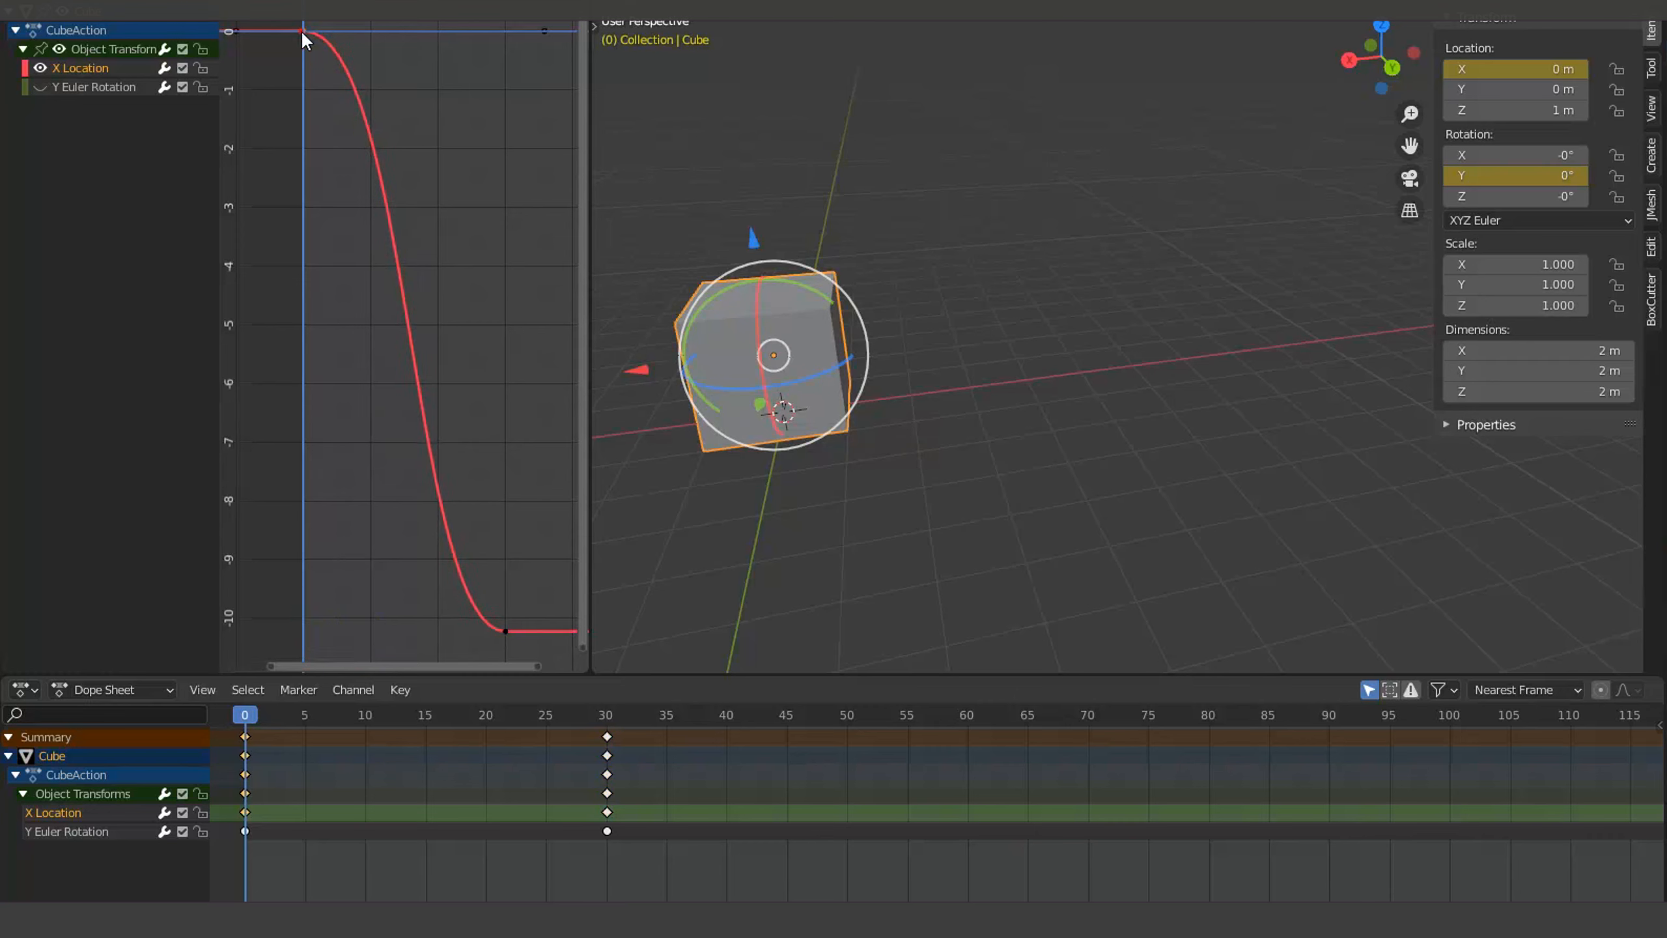
mouse_move(541, 35)
mouse_down()
mouse_move(499, 149)
mouse_move(412, 256)
mouse_move(353, 291)
mouse_move(432, 138)
mouse_move(548, 30)
mouse_up()
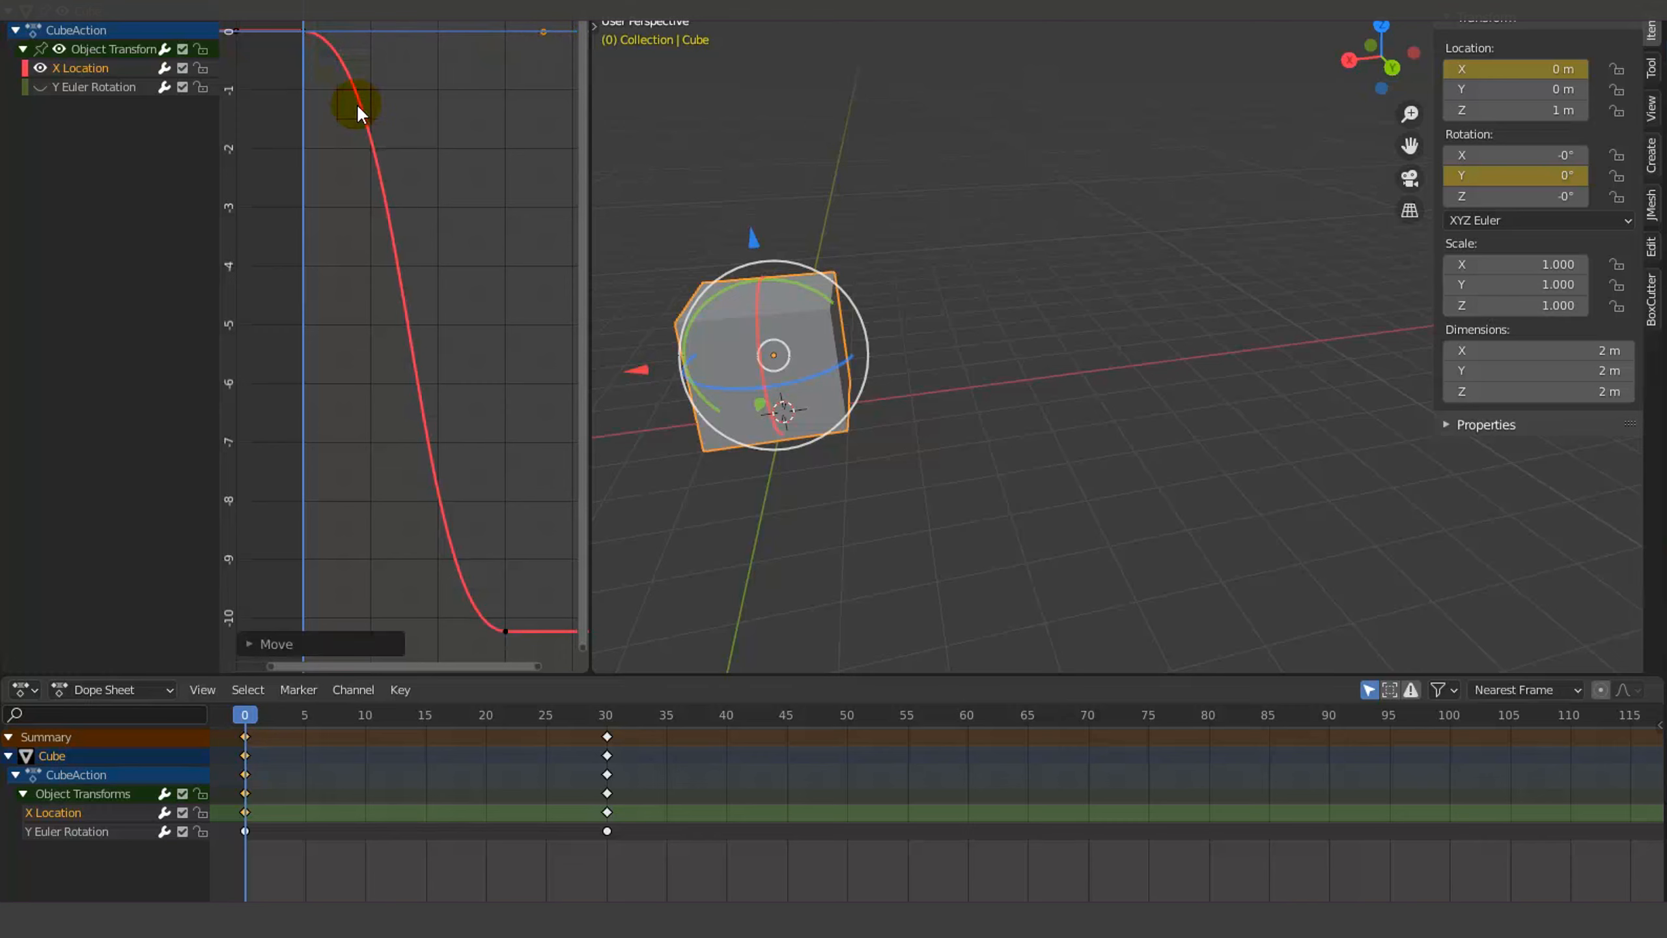
key(space)
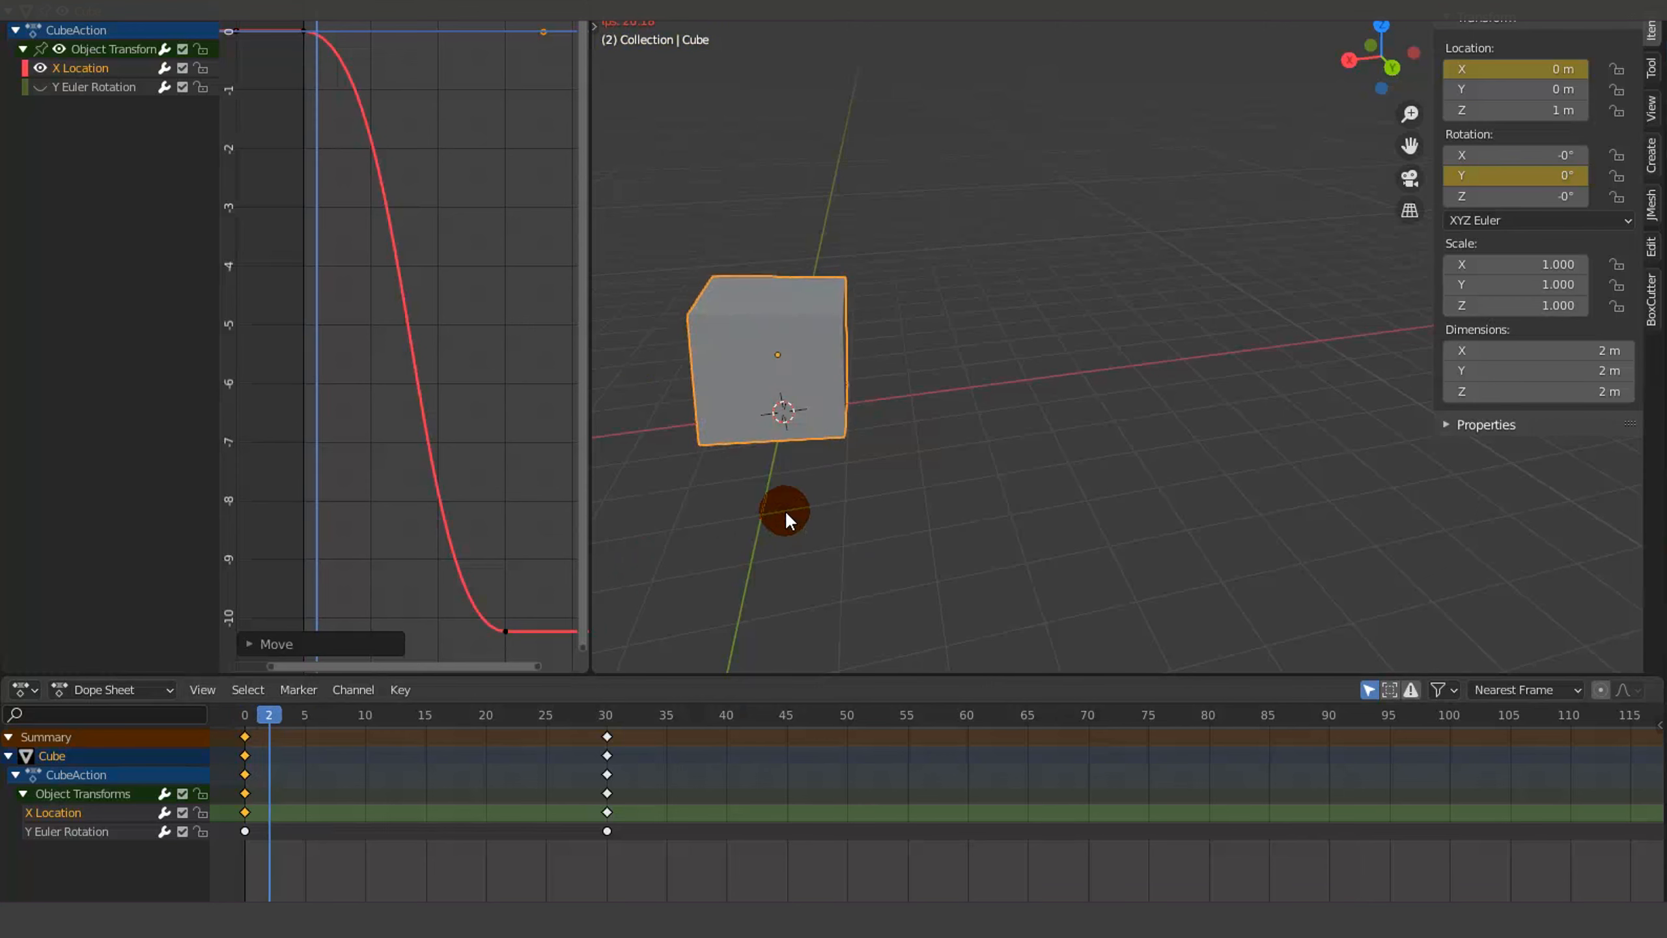
key(space)
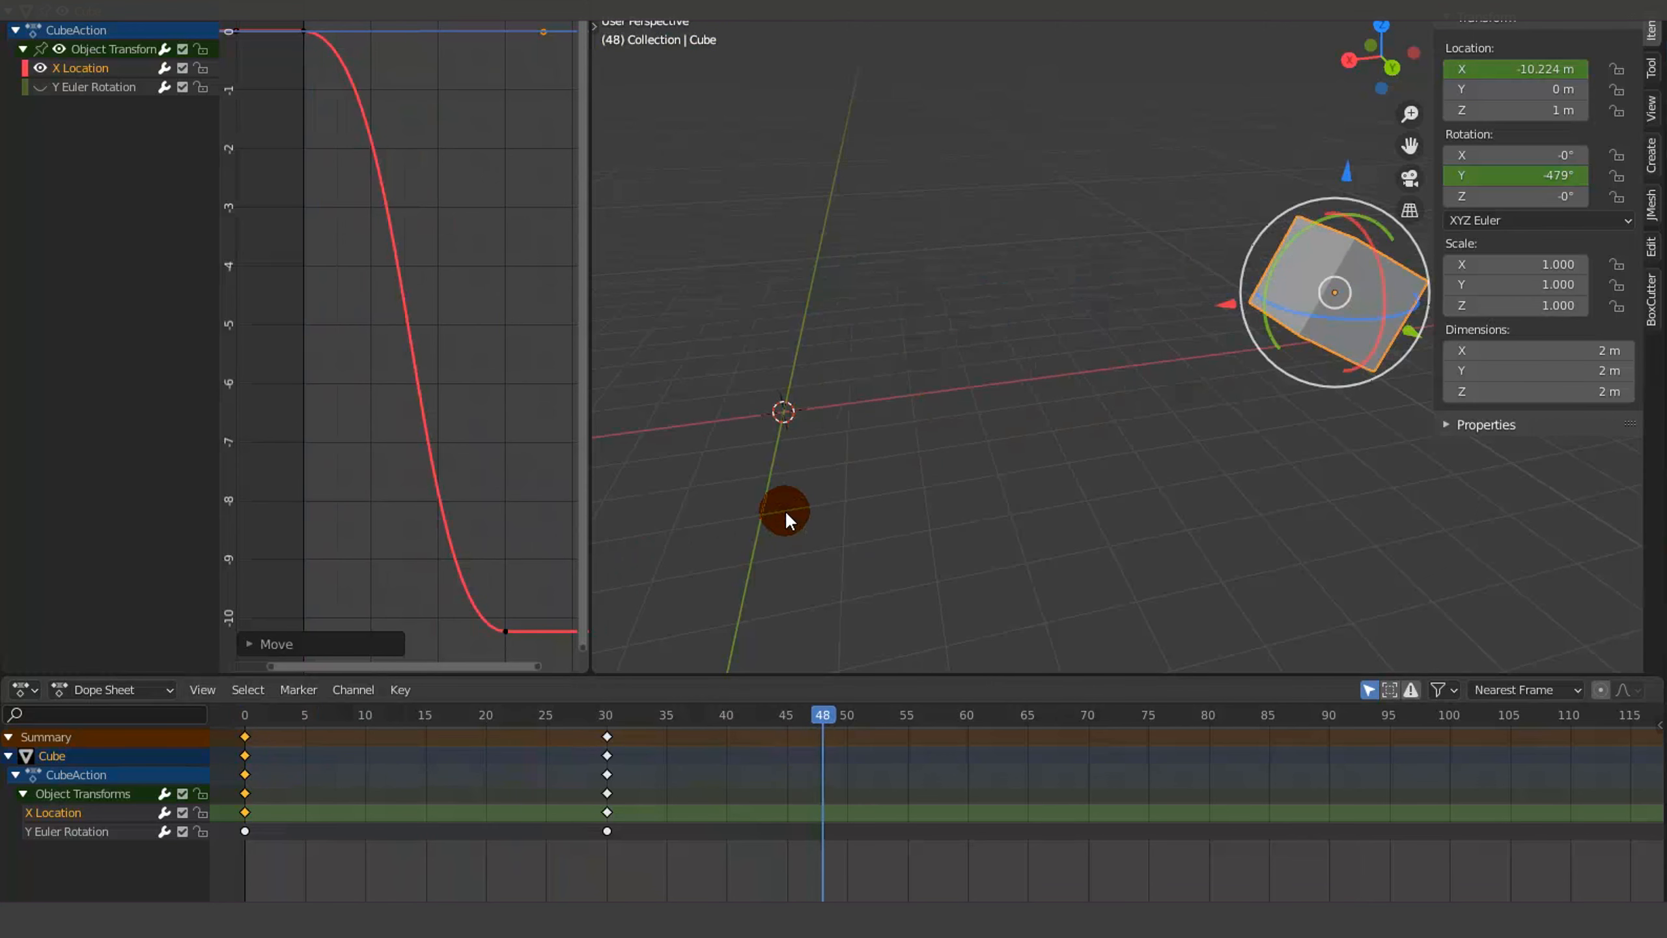
click(826, 717)
drag(828, 715, 1656, 748)
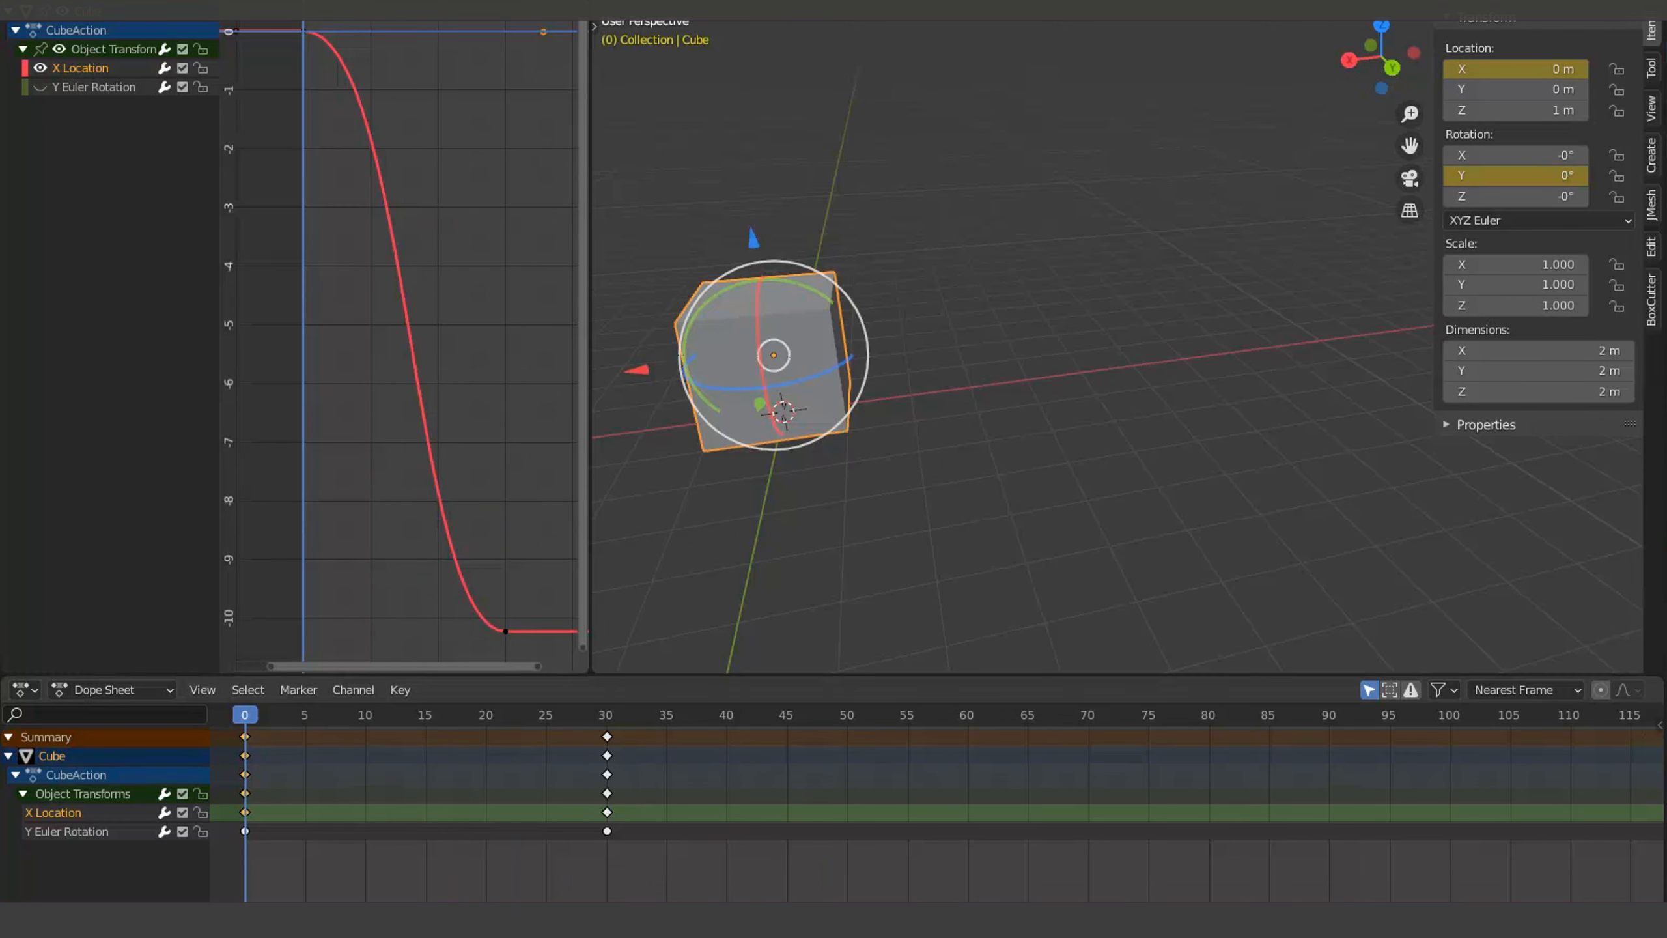
Point the frame 0 X Location keyframe's outgoing handle straight down to about -5, play the animation and return to frame 0
click(301, 31)
drag(542, 34, 293, 336)
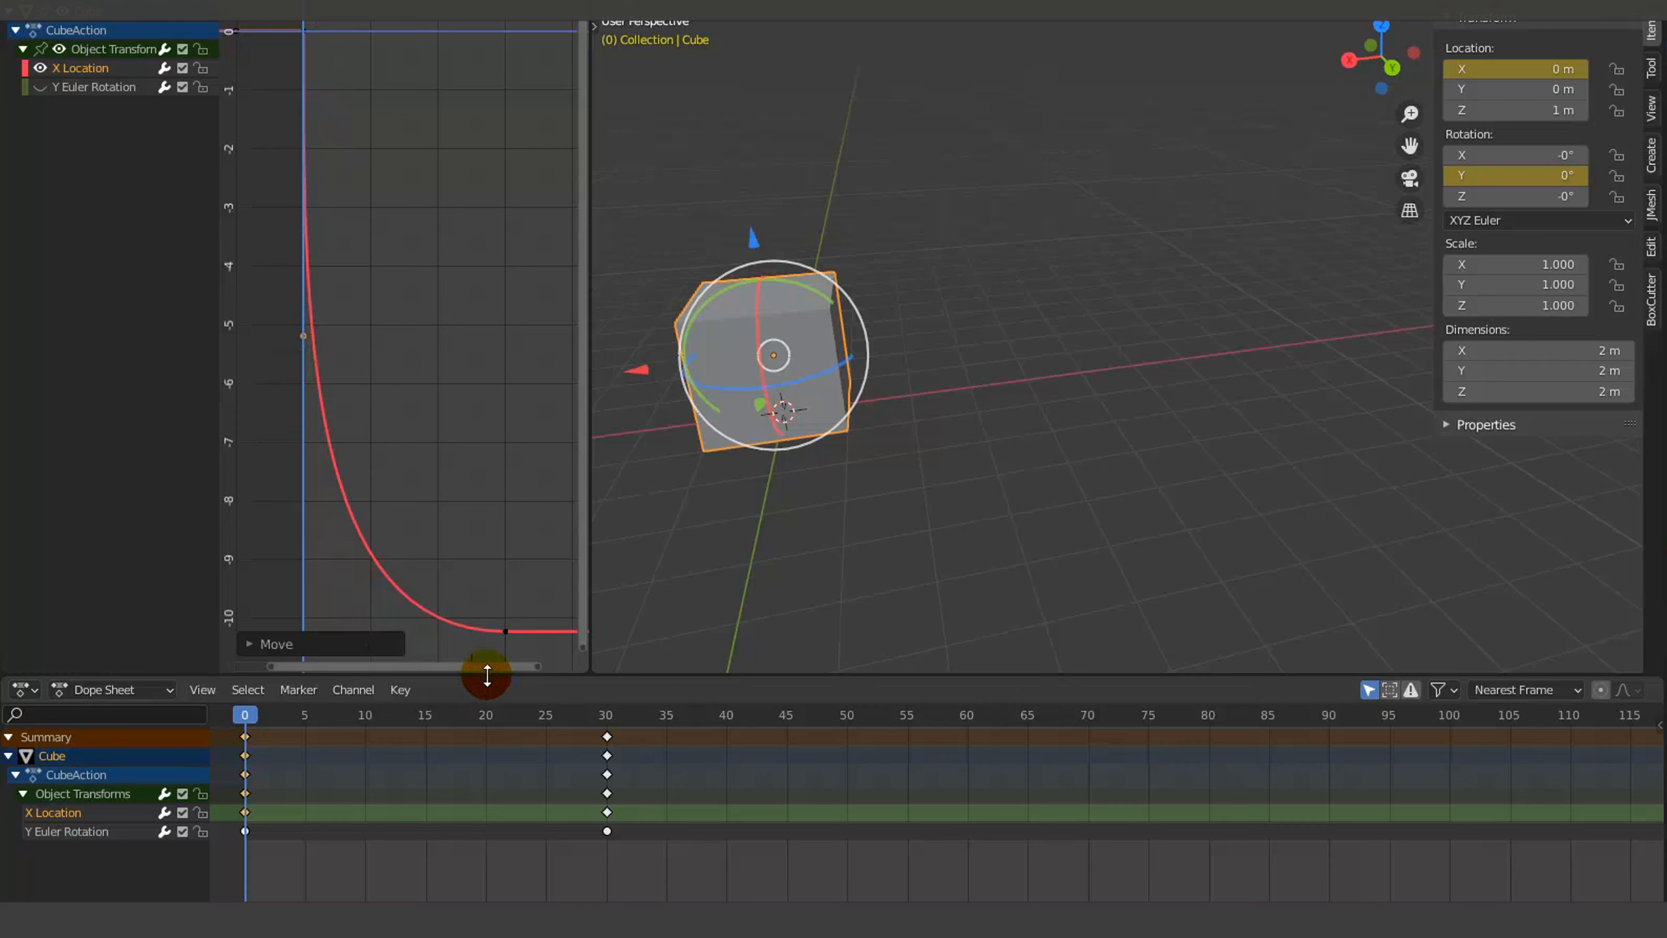
key(space)
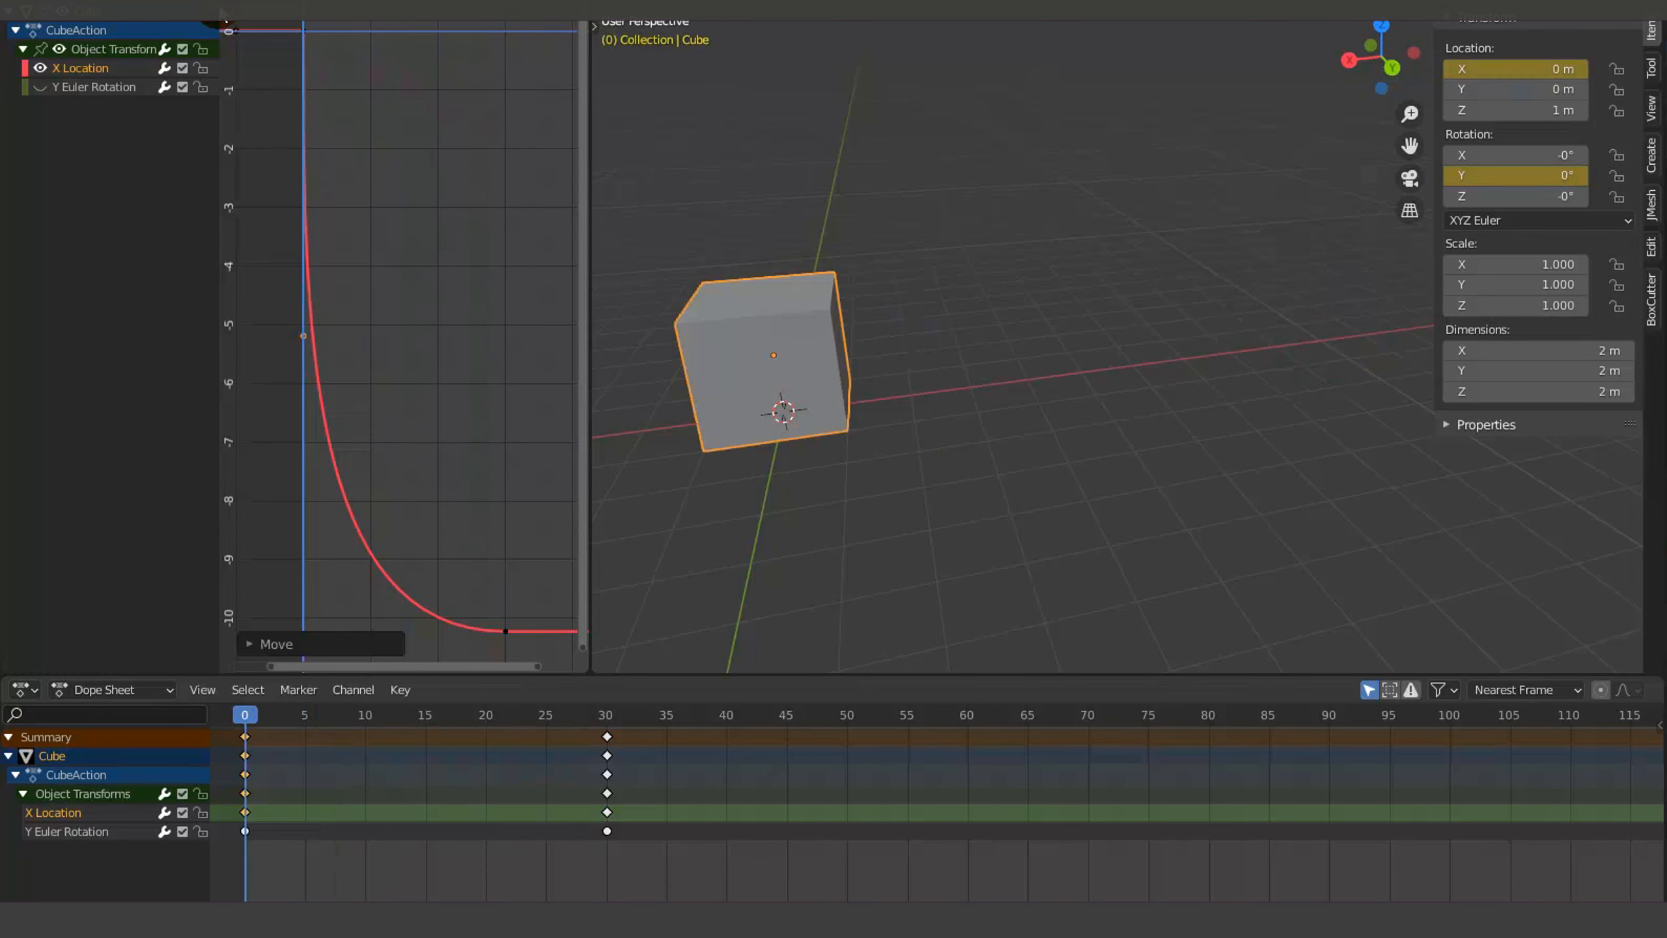
key(space)
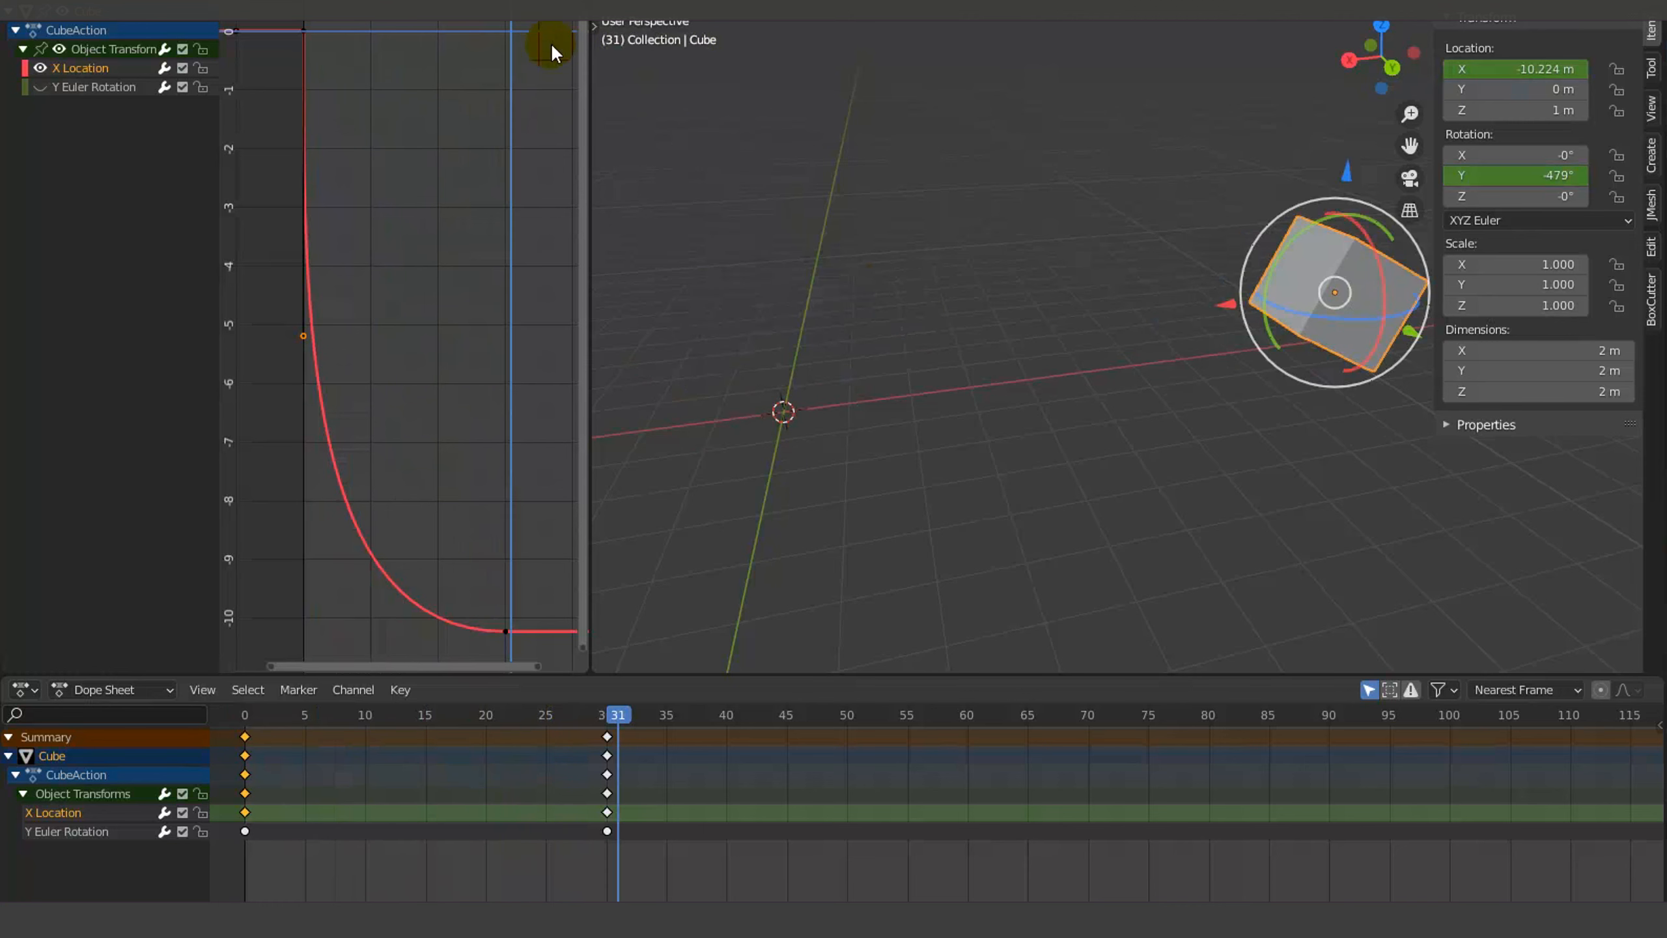
key(shift+Left)
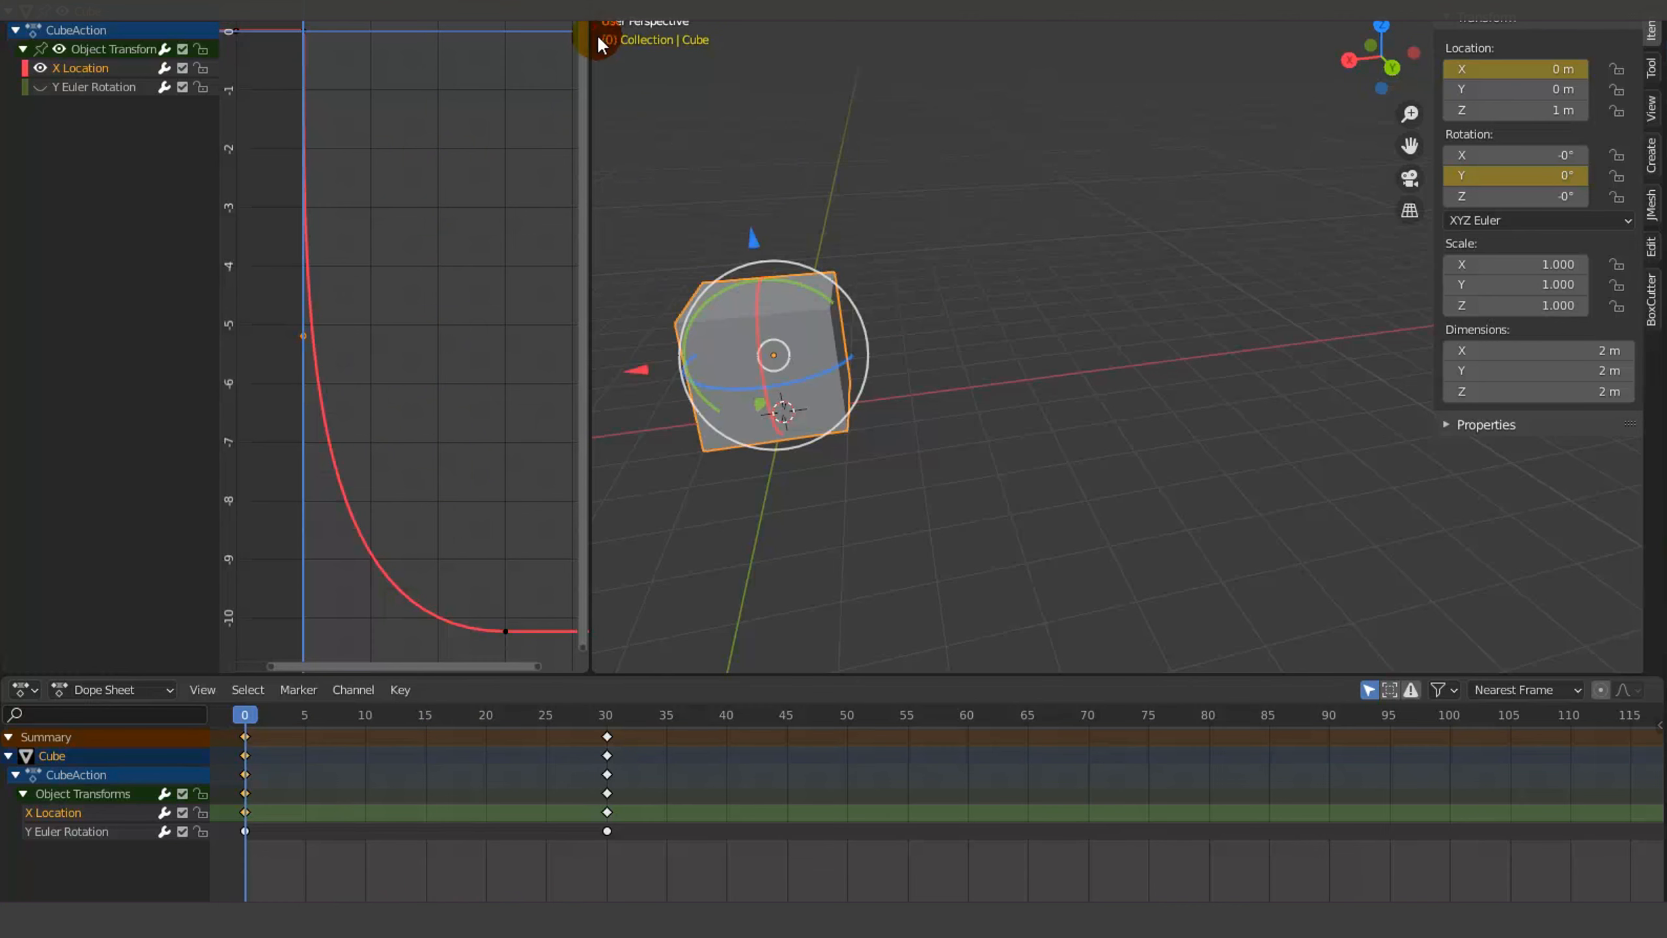
Pull the frame 30 X Location keyframe's incoming handle straight up to about -1.6 and play the animation once
click(503, 629)
drag(289, 629, 547, 120)
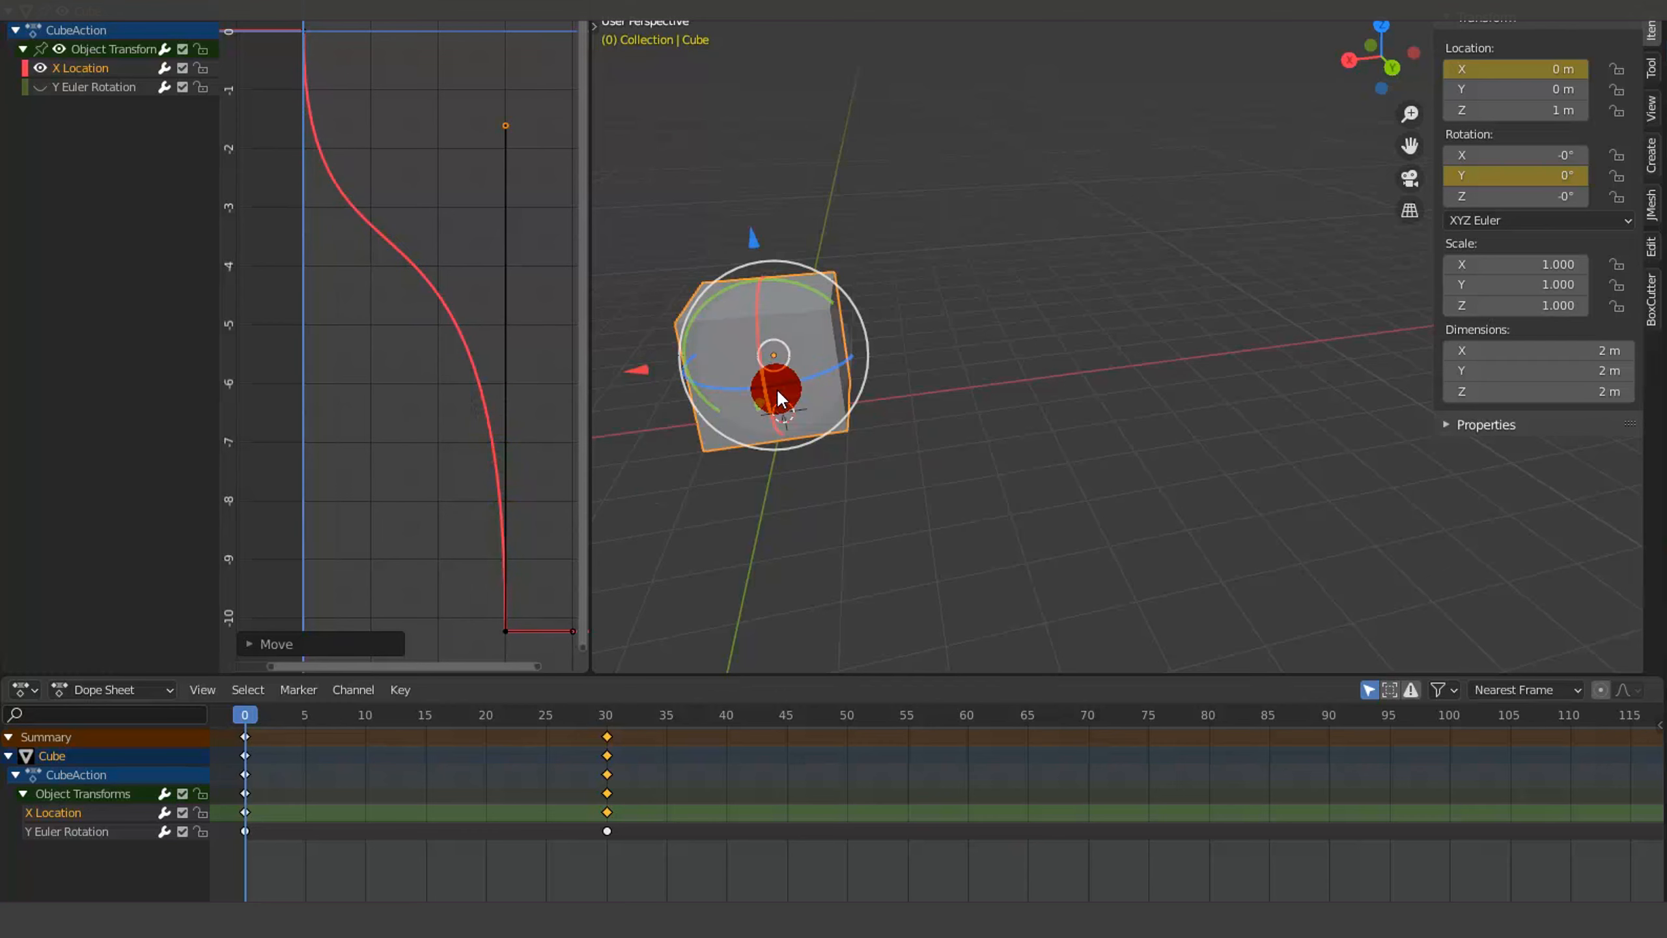
key(space)
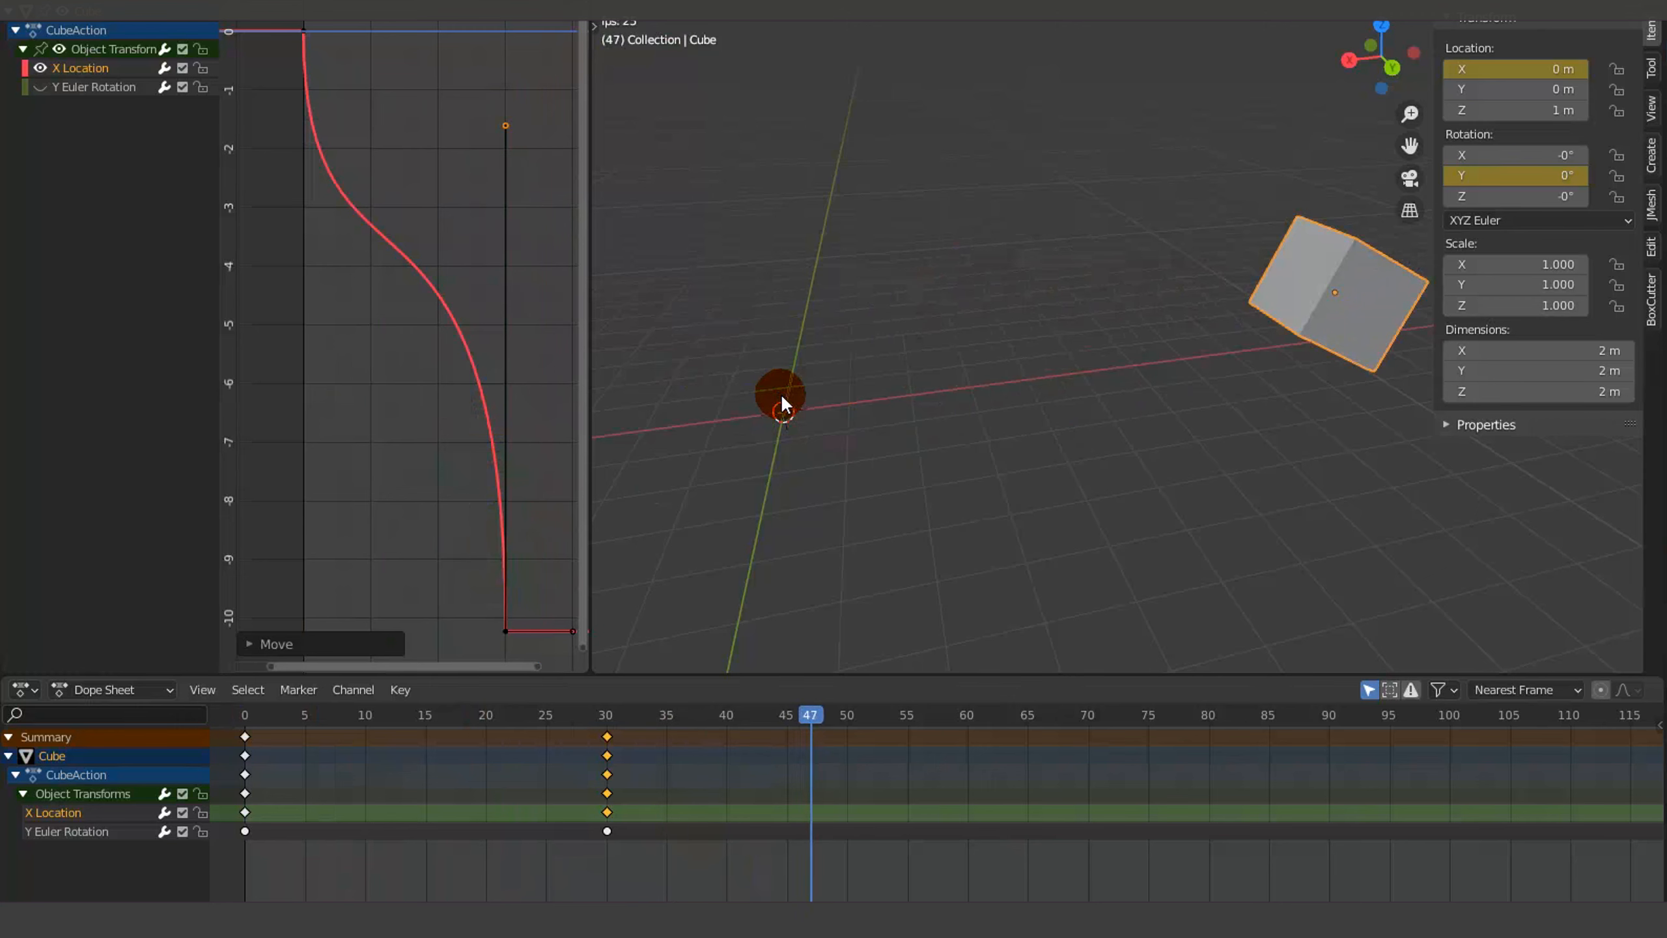
key(space)
drag(877, 719, 1557, 748)
Replay the cube animation twice from the start to check its speed changes, and return to frame 0
key(space)
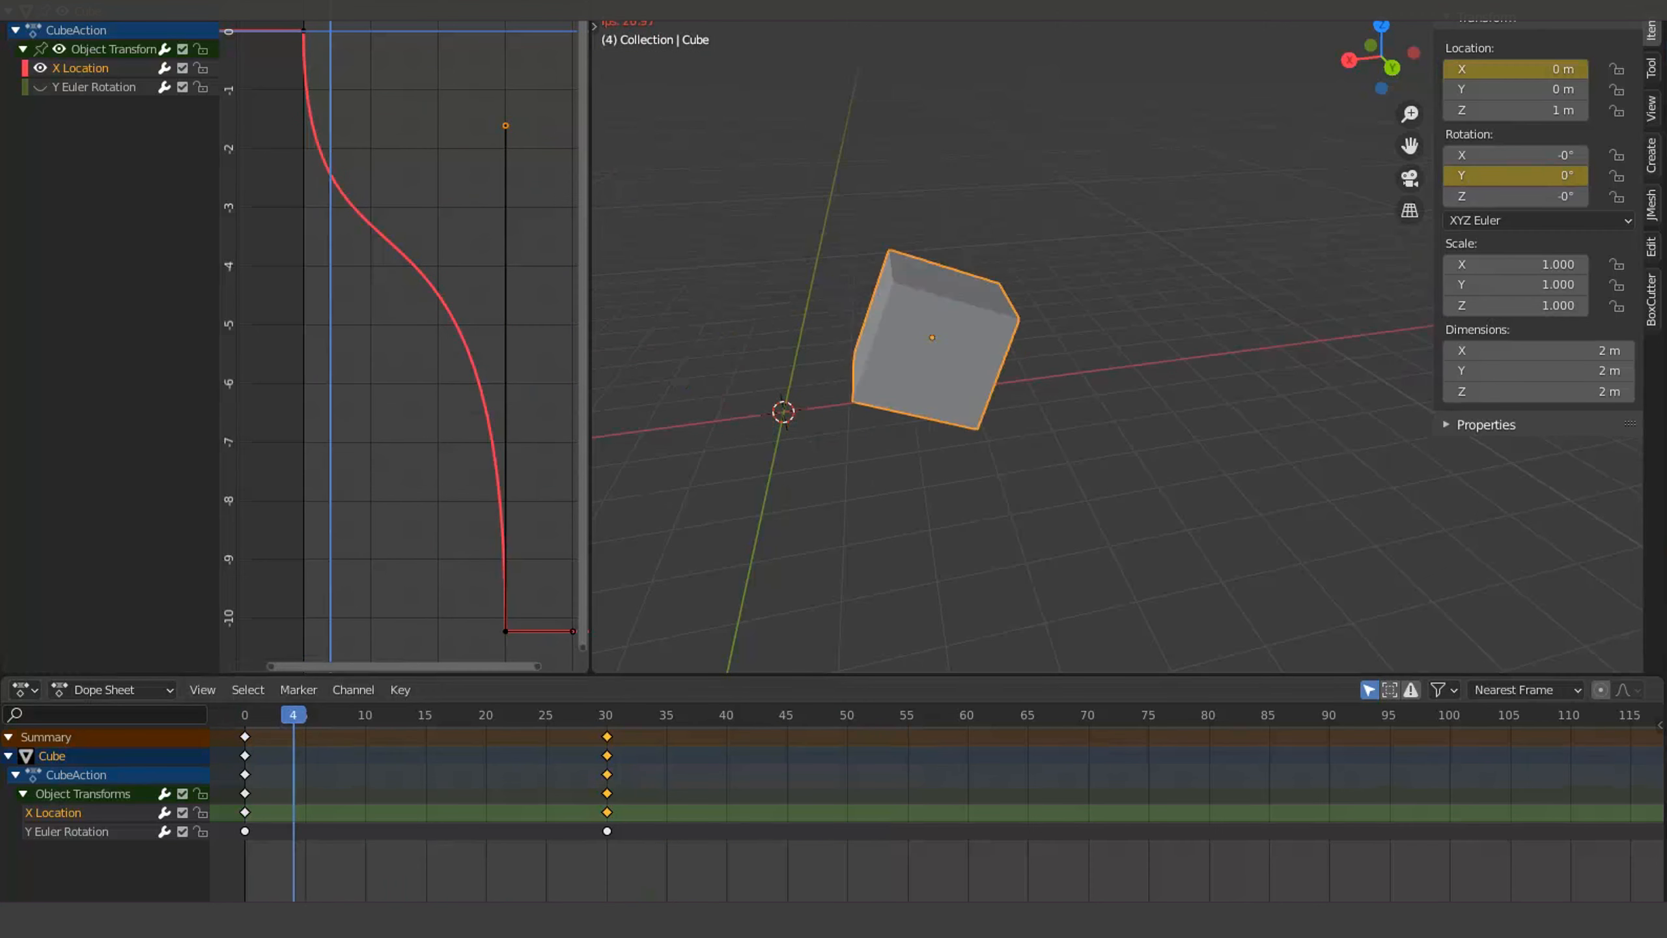
key(space)
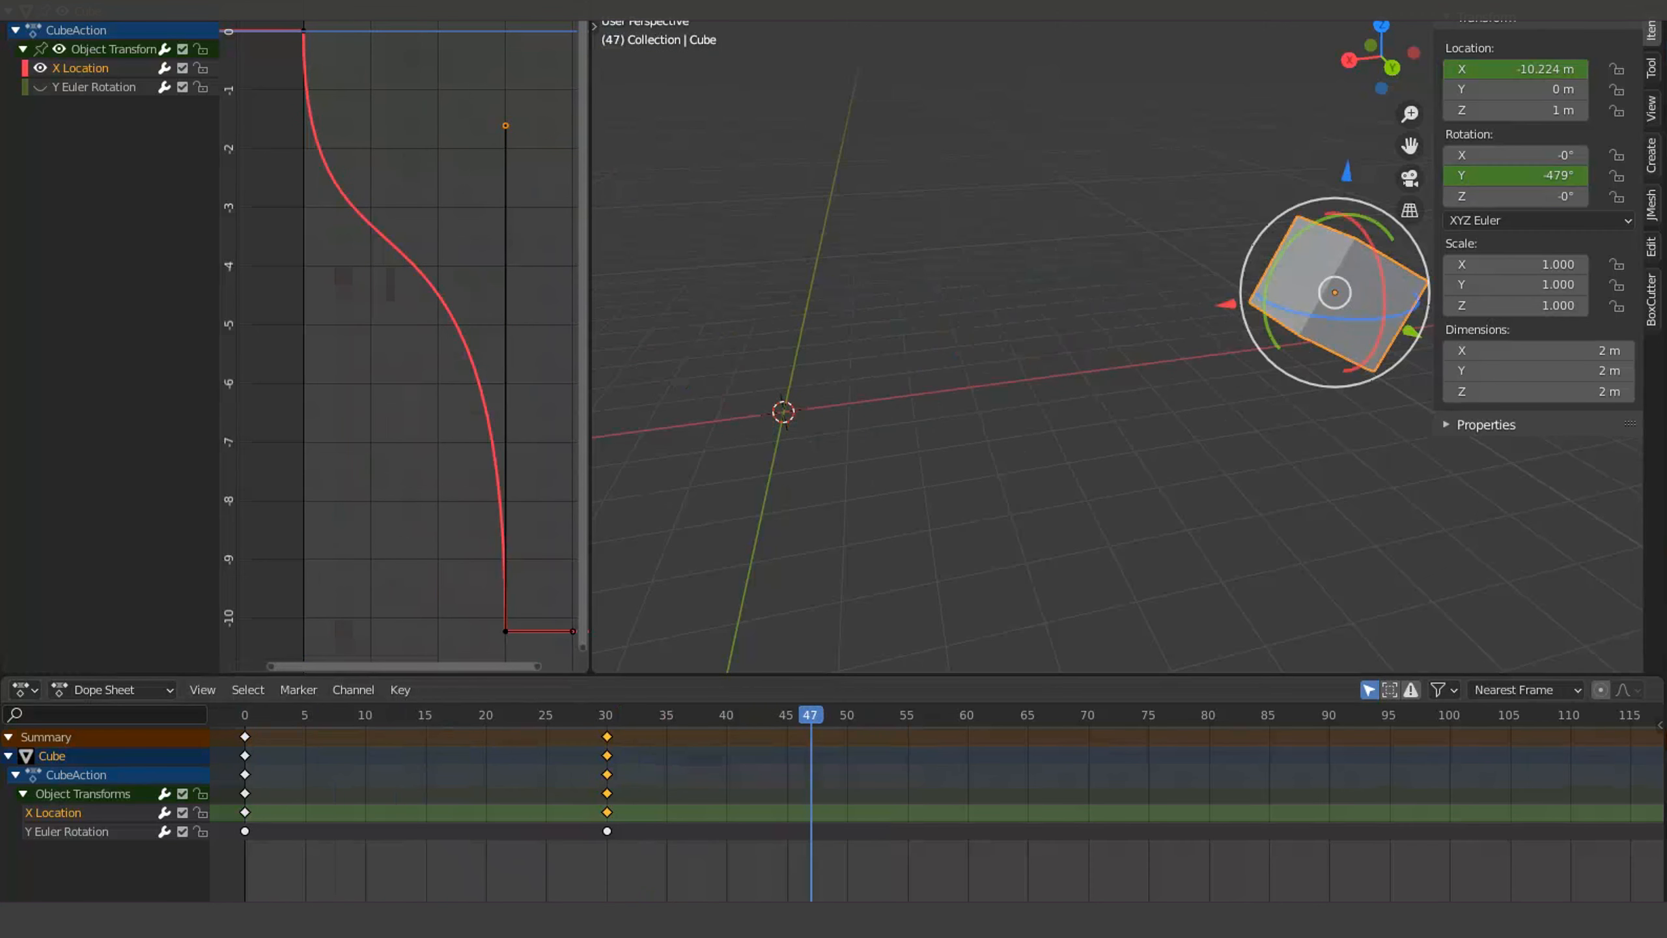
drag(813, 720, 615, 635)
key(space)
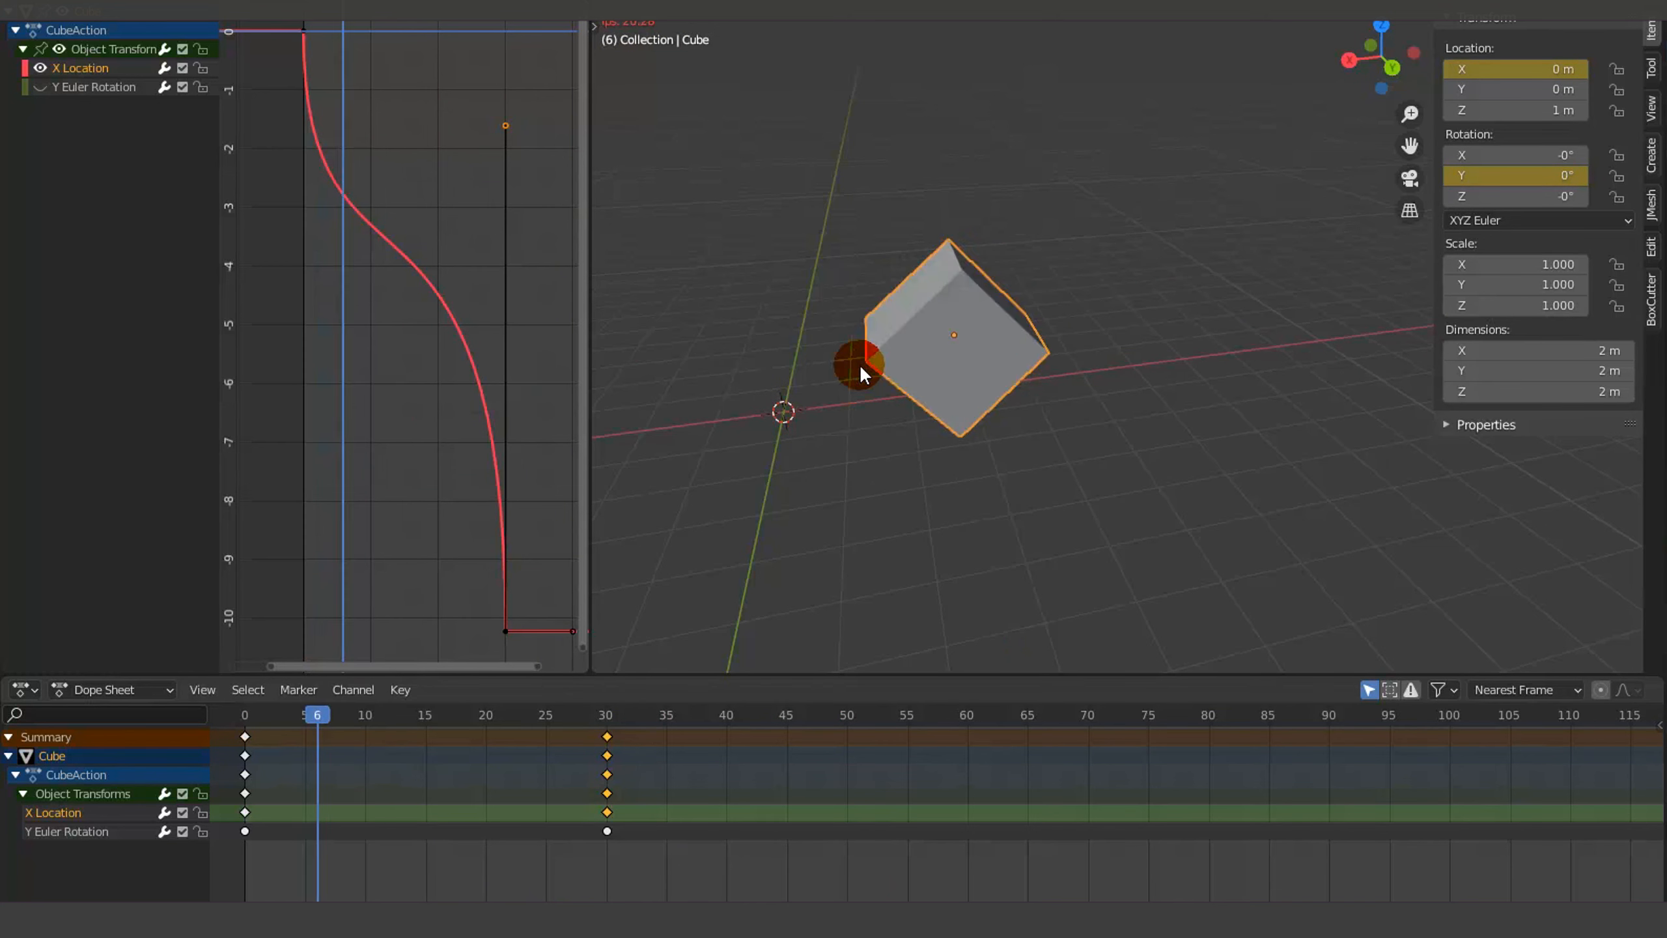
key(space)
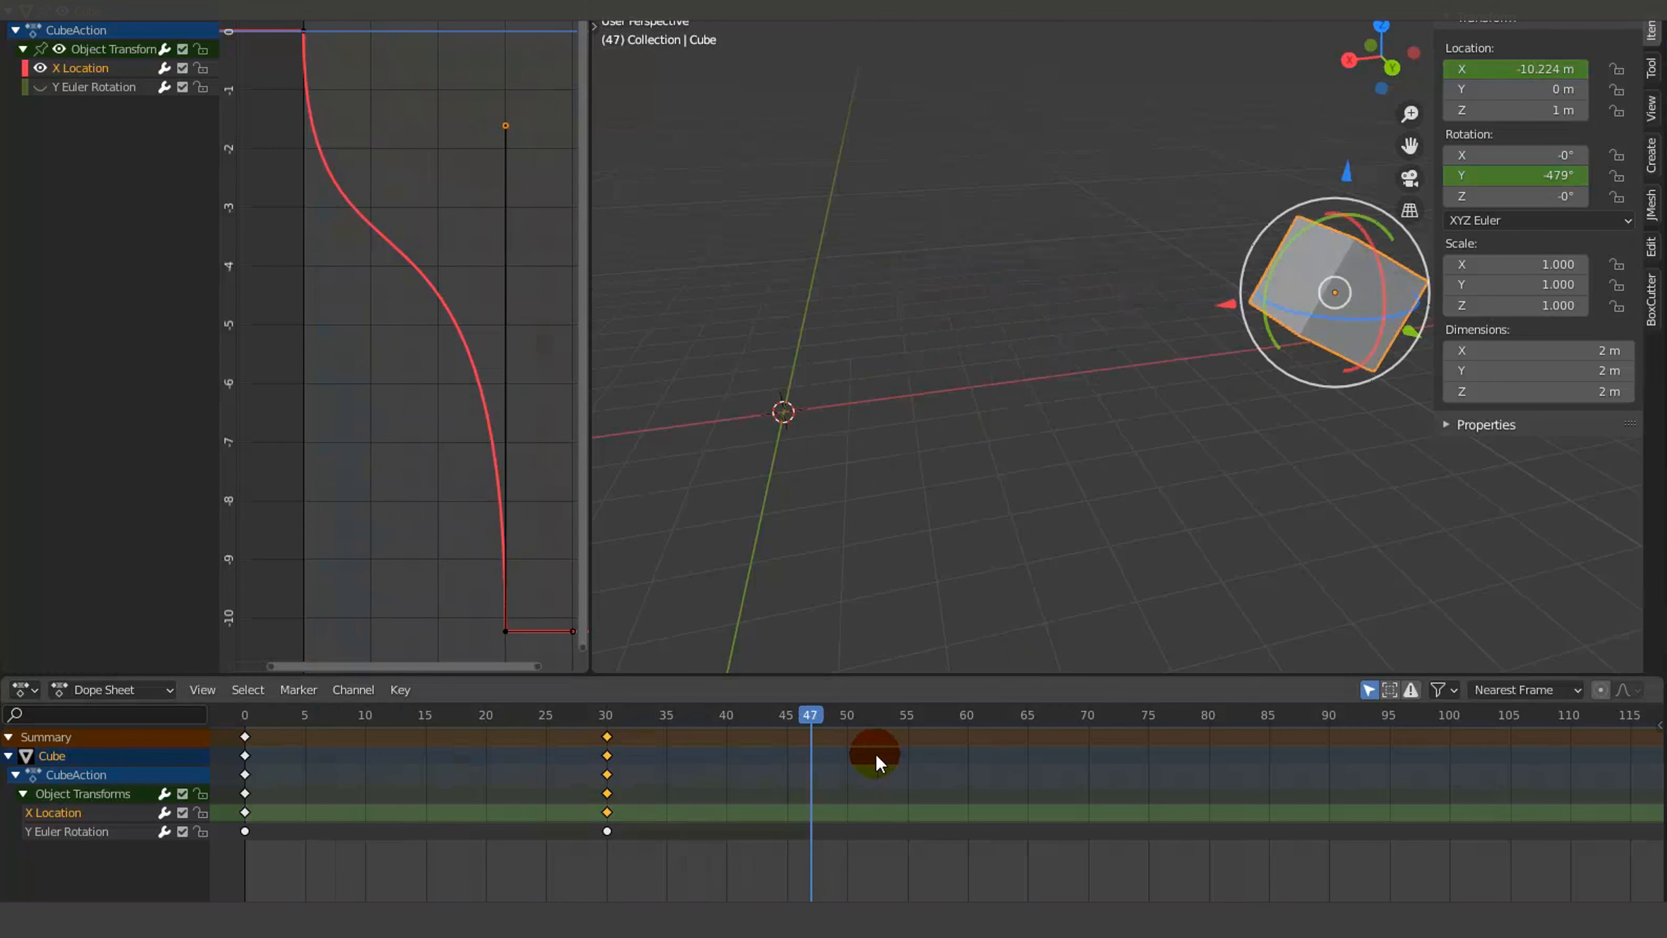
drag(812, 715, 243, 729)
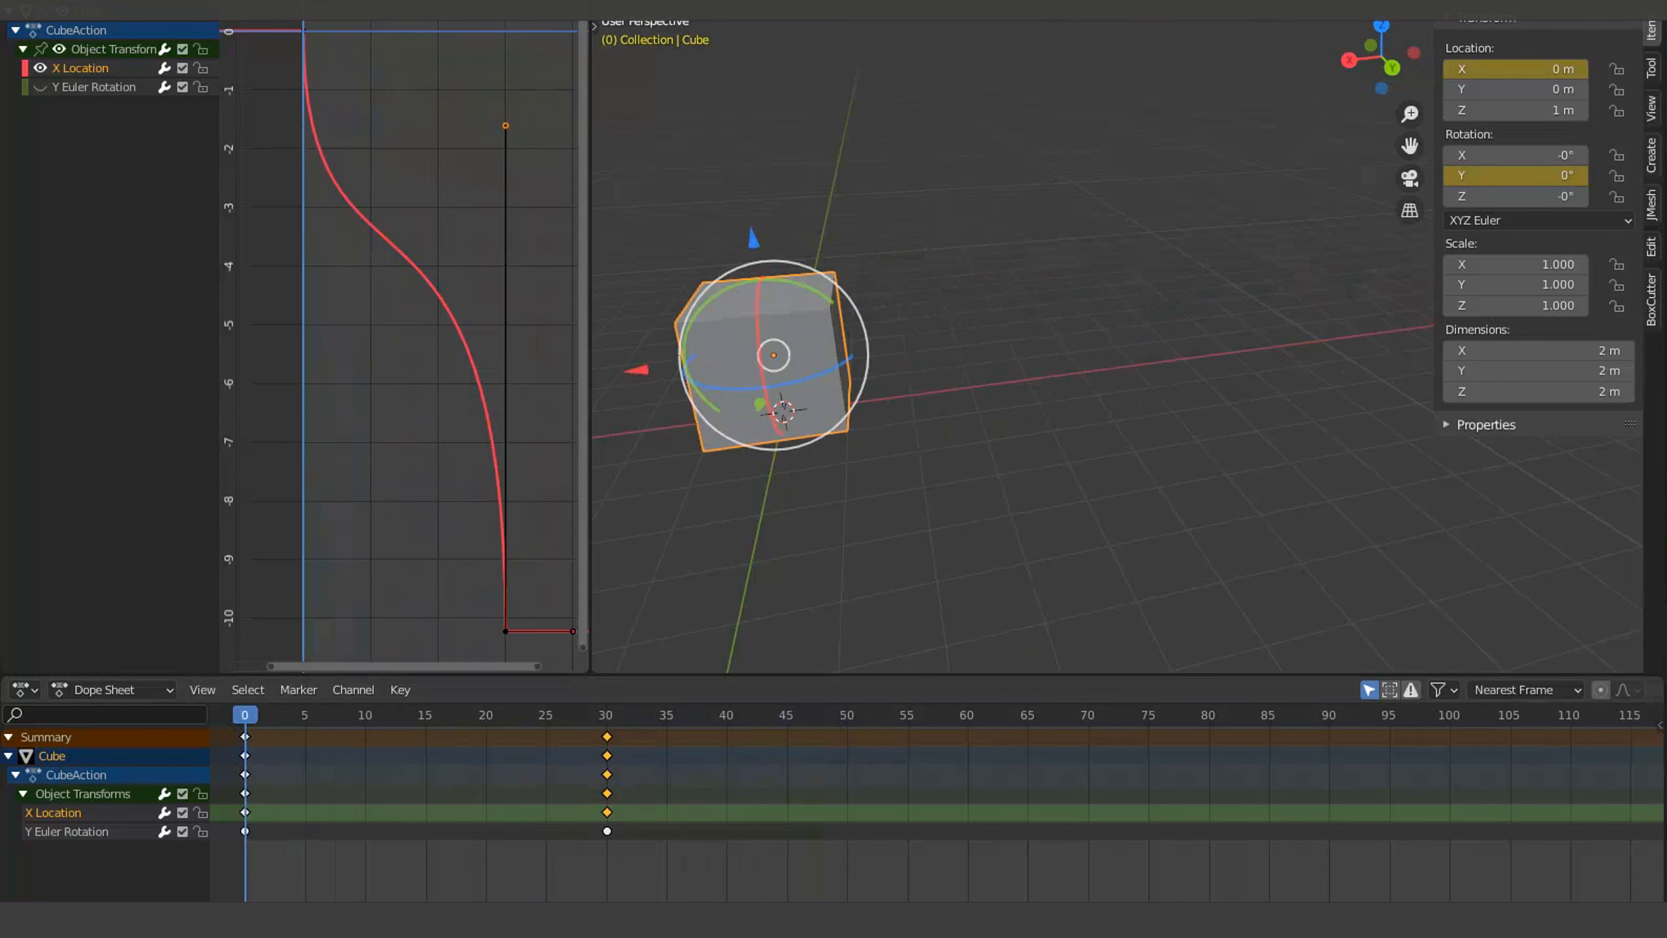
click(675, 414)
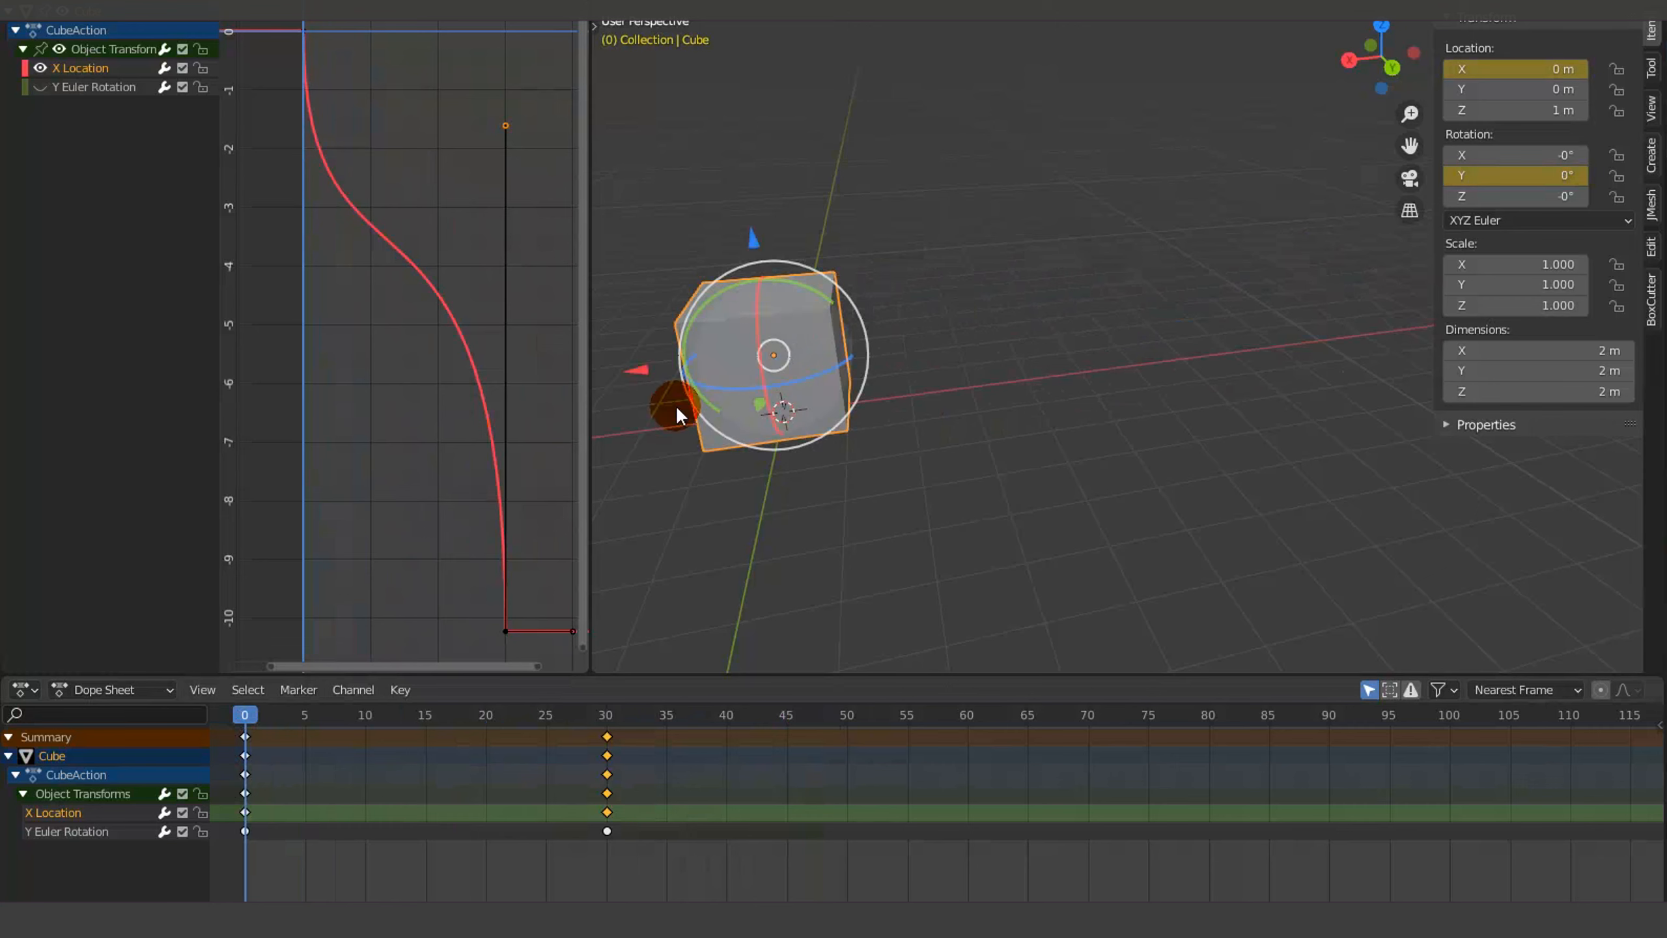
Hide the X Location curve, show the Y Euler Rotation curve and frame all its keyframes in the Graph Editor
click(38, 67)
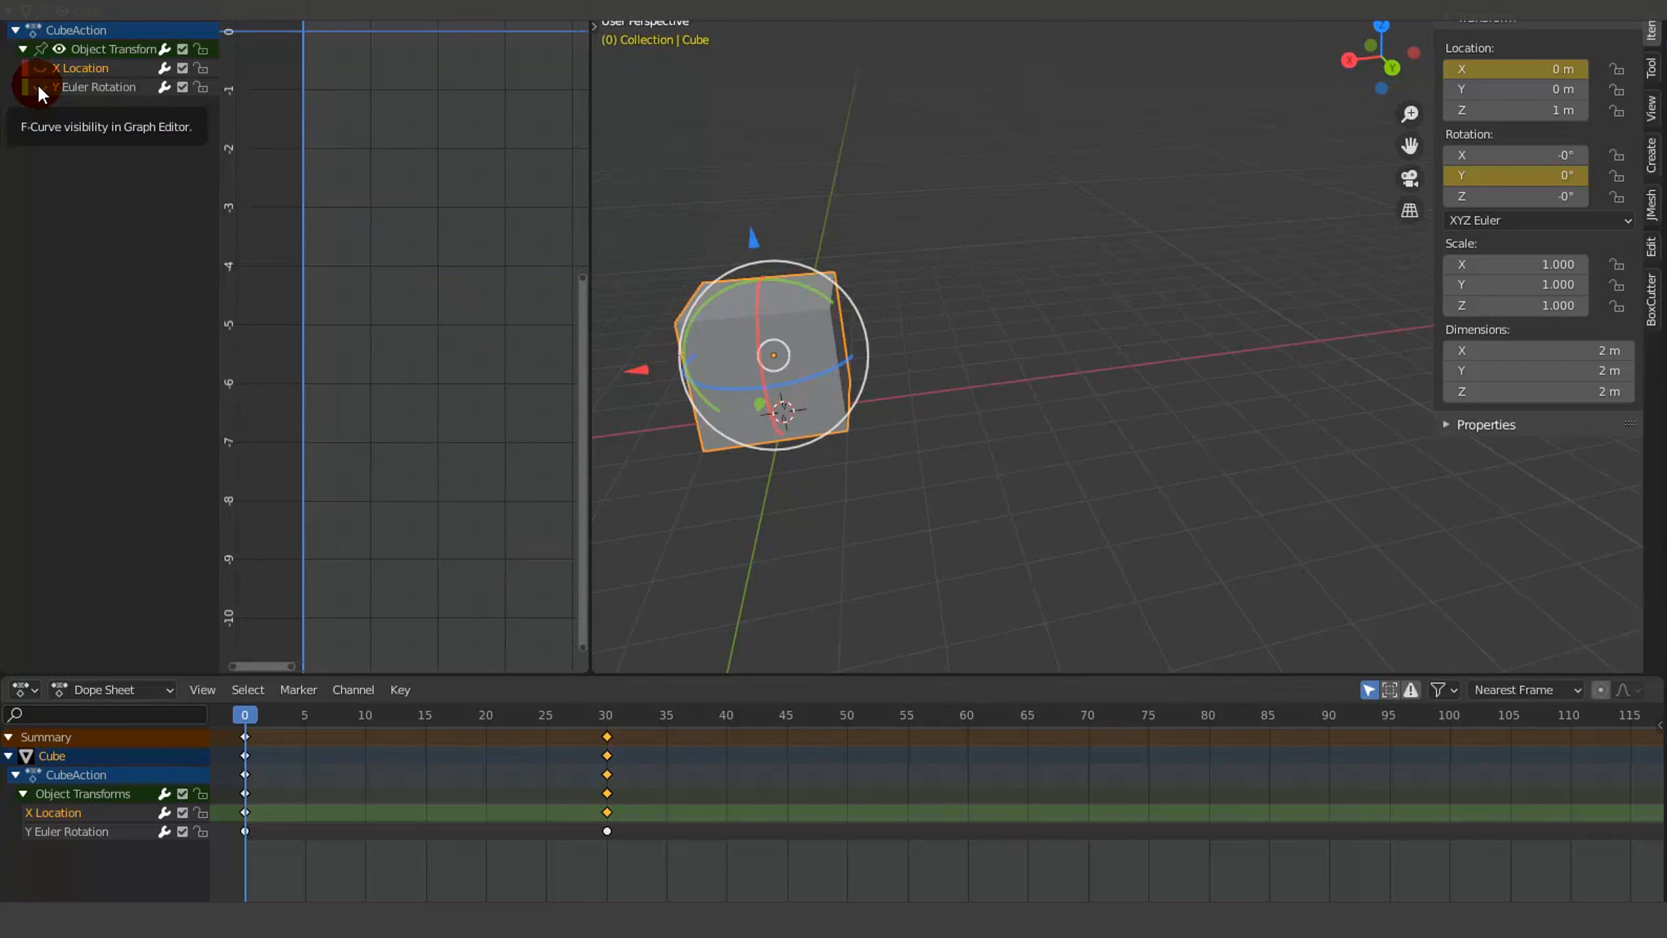
click(38, 86)
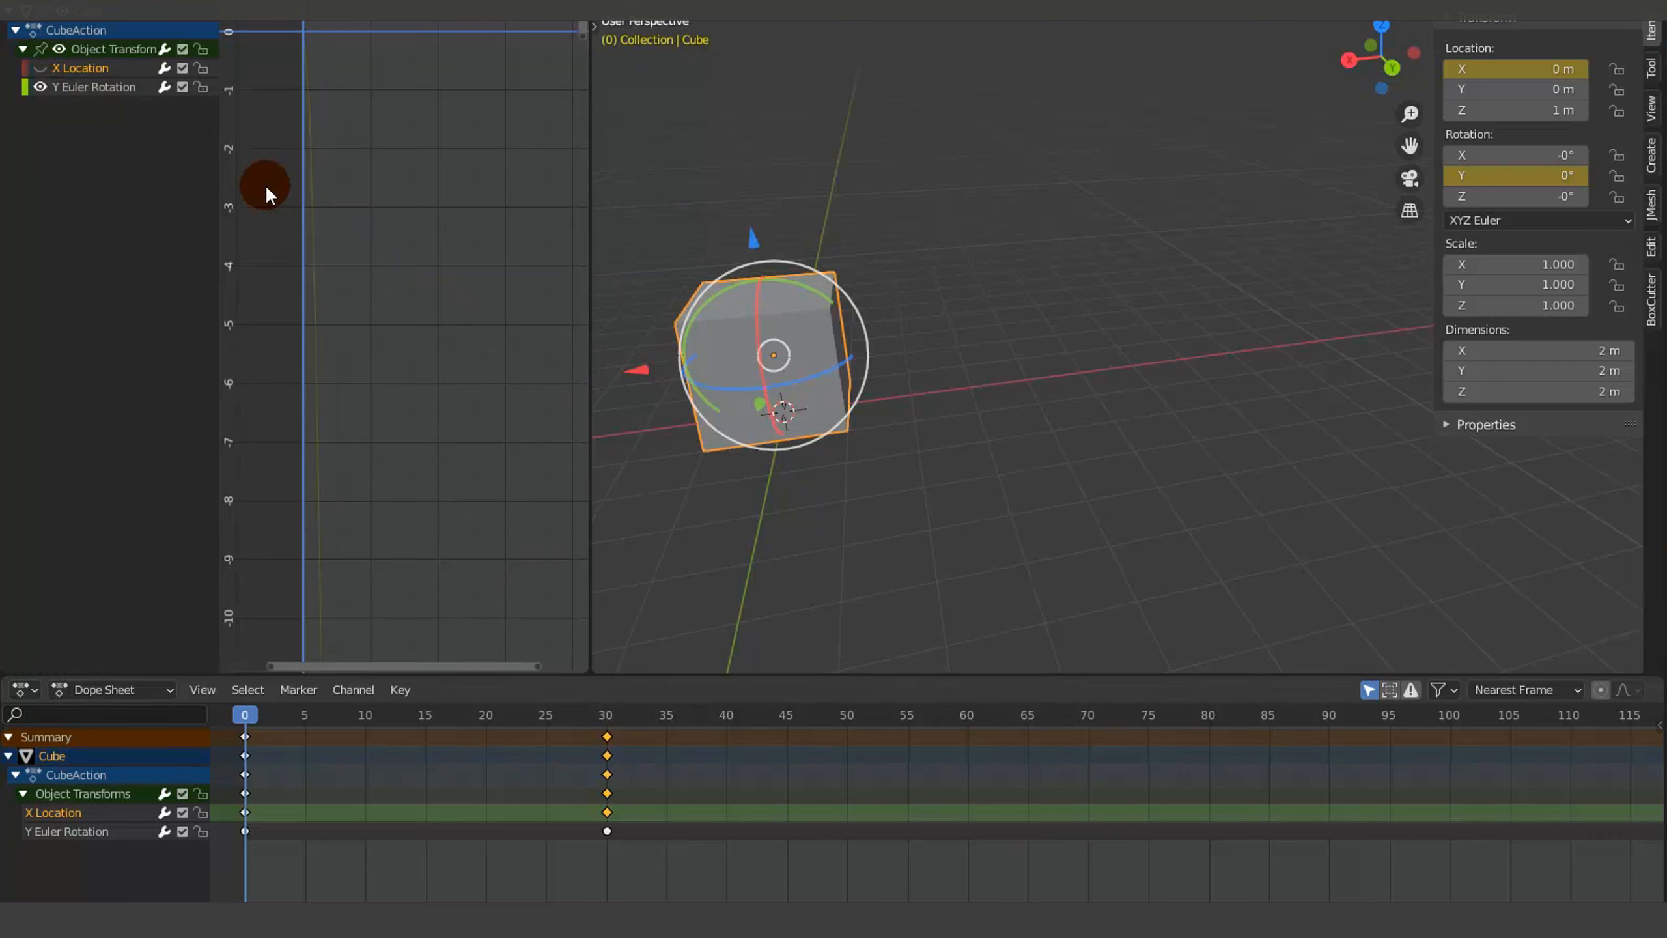
key(a)
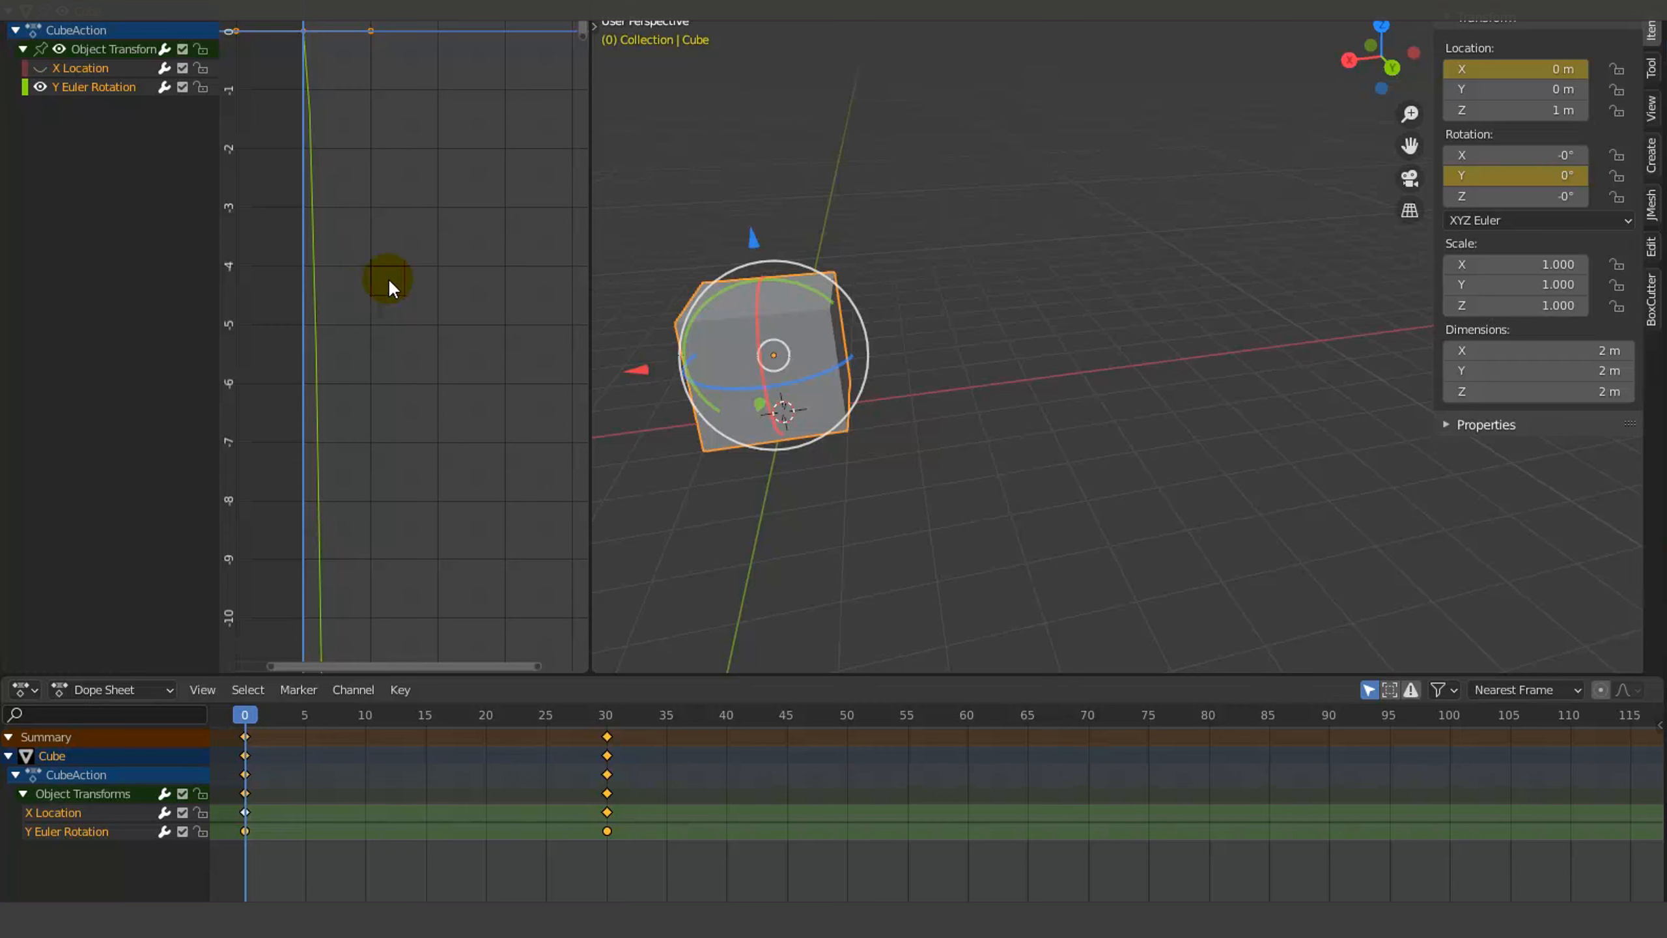
key(Home)
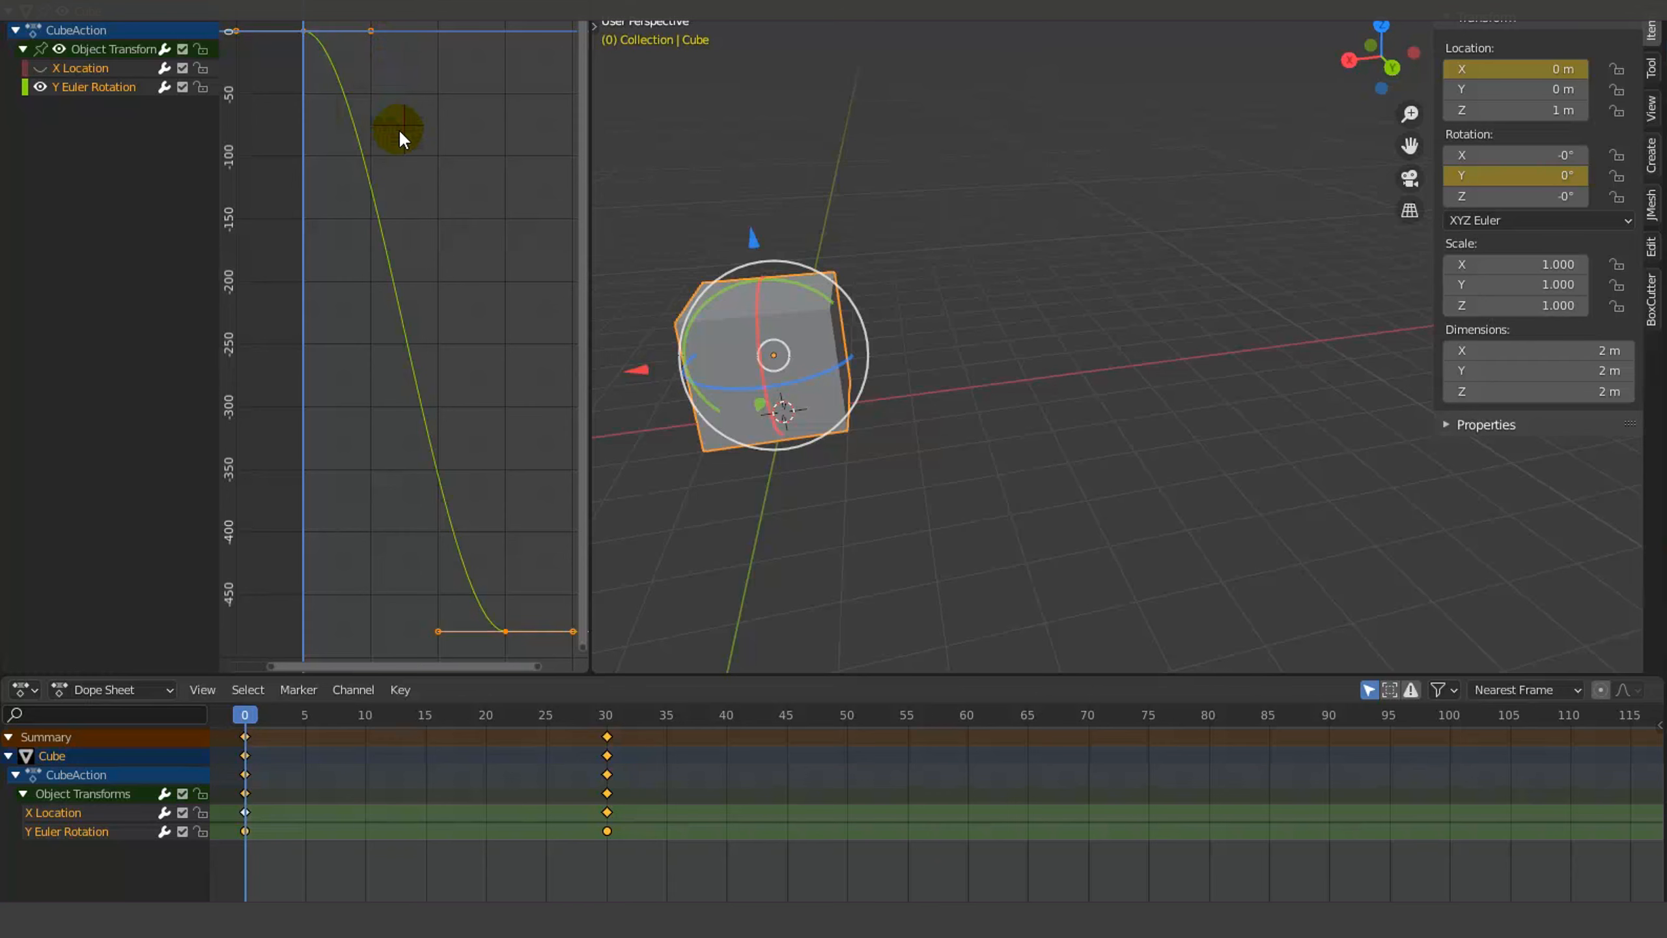
scroll(401, 130, down, 5)
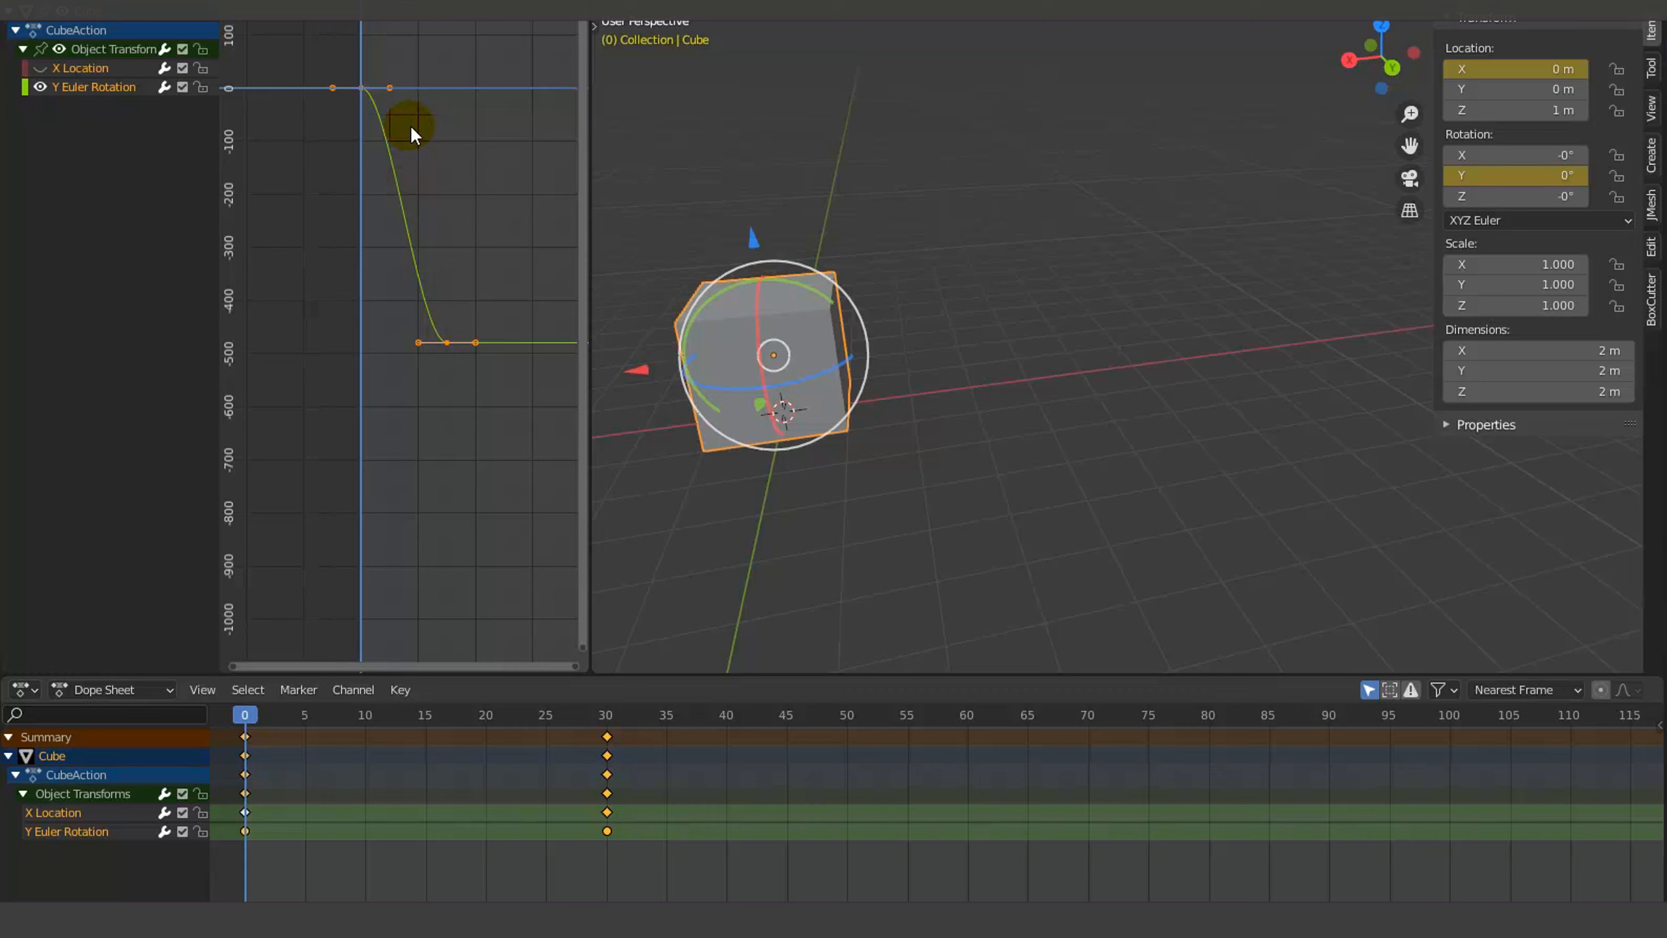
scroll(410, 125, down, 3)
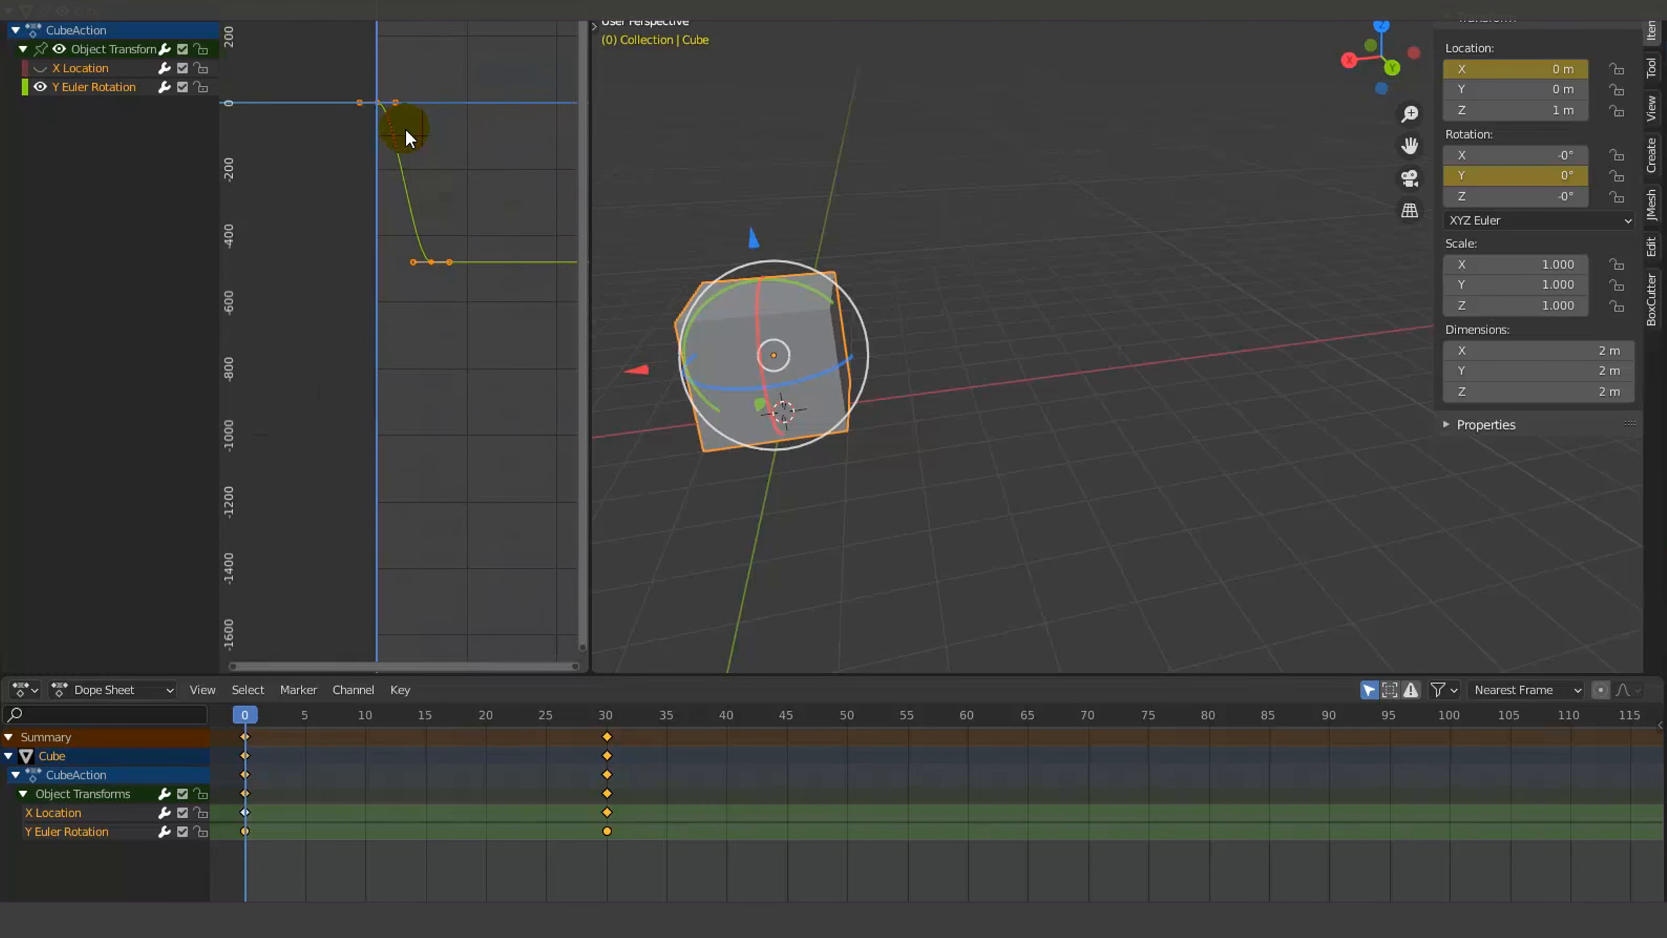
scroll(403, 125, up, 3)
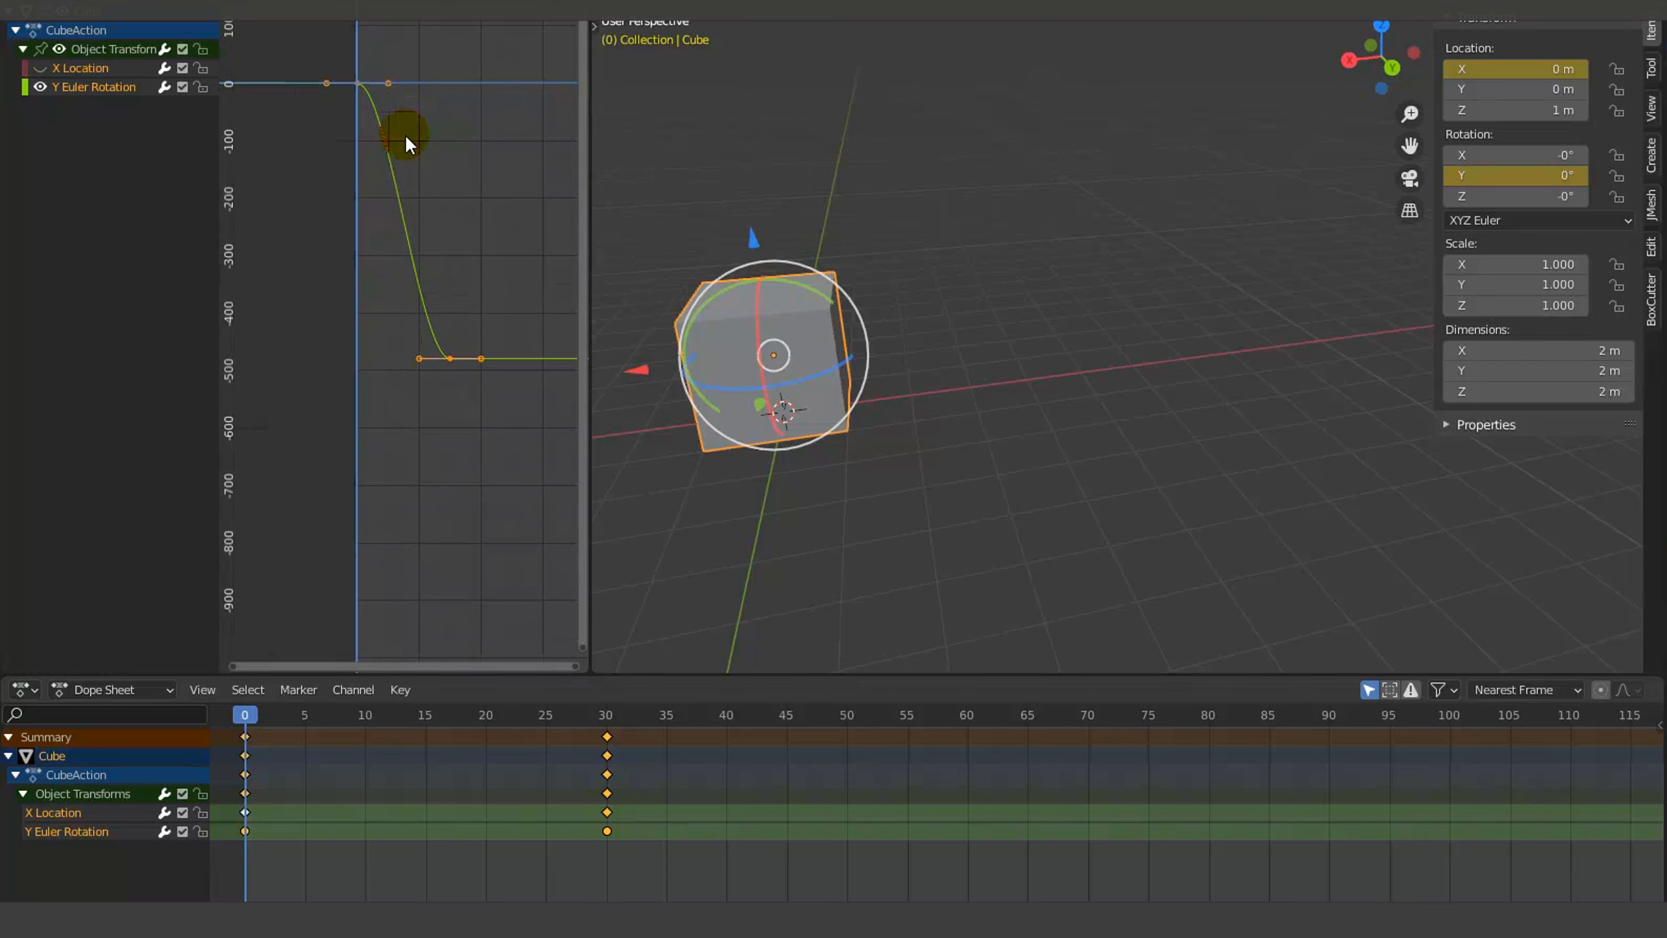
middle_drag(406, 136, 435, 243)
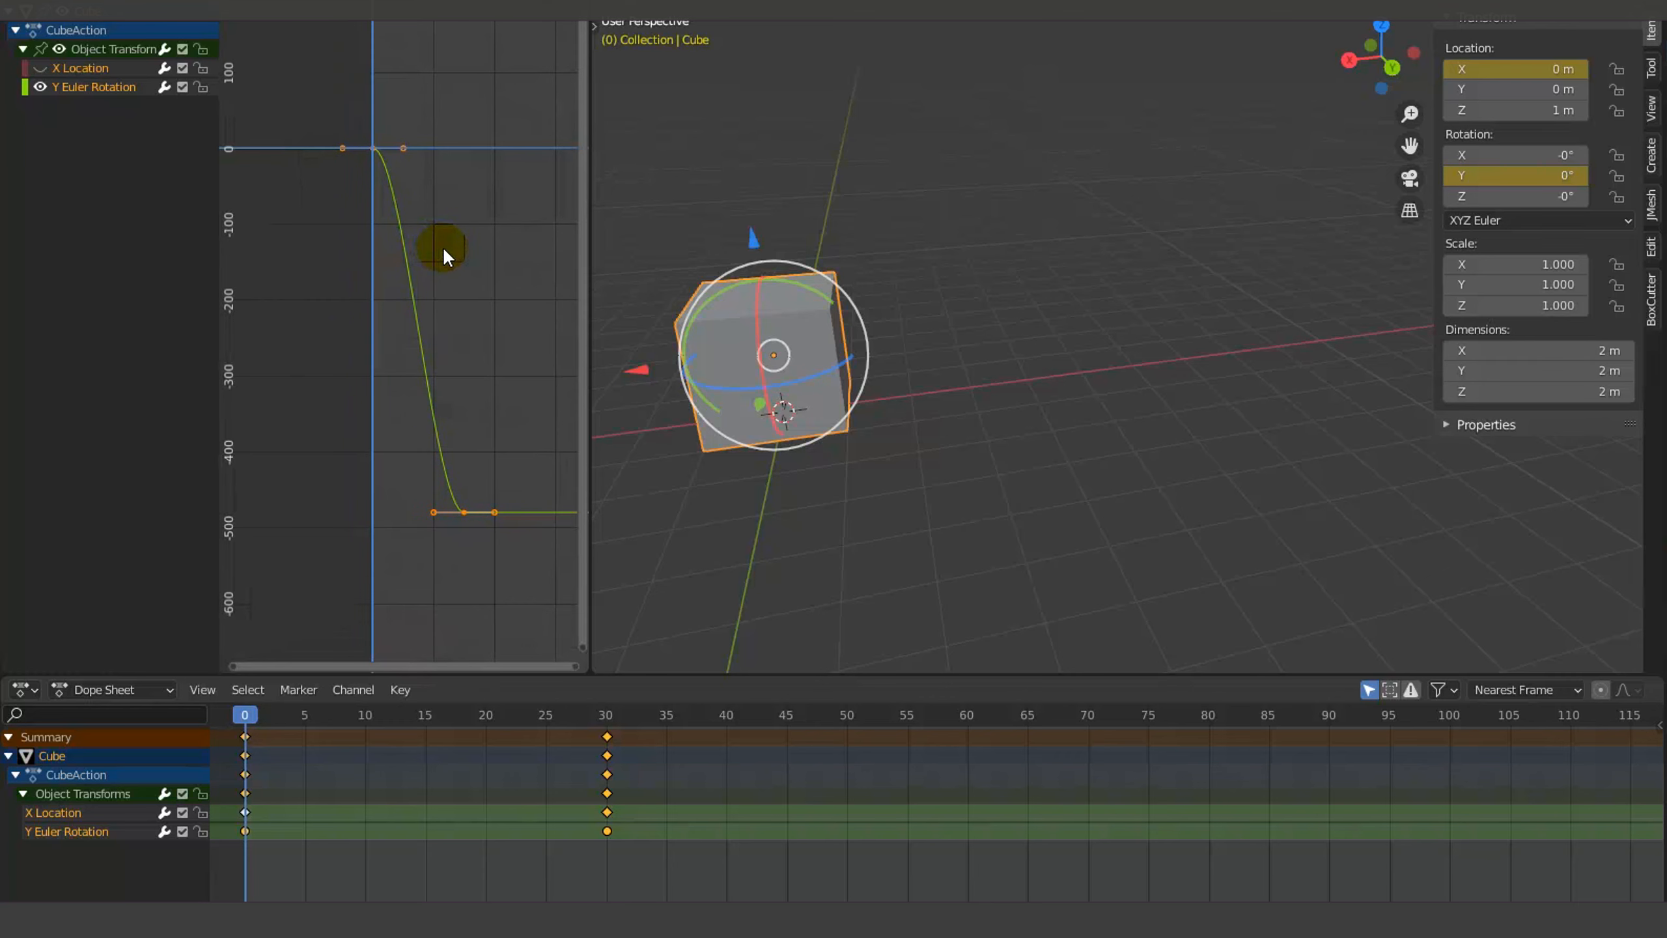
Try moving the Y Euler Rotation keyframe at frame 0, with its handles, to about frame 18 and -159°
drag(387, 130, 357, 177)
click(376, 145)
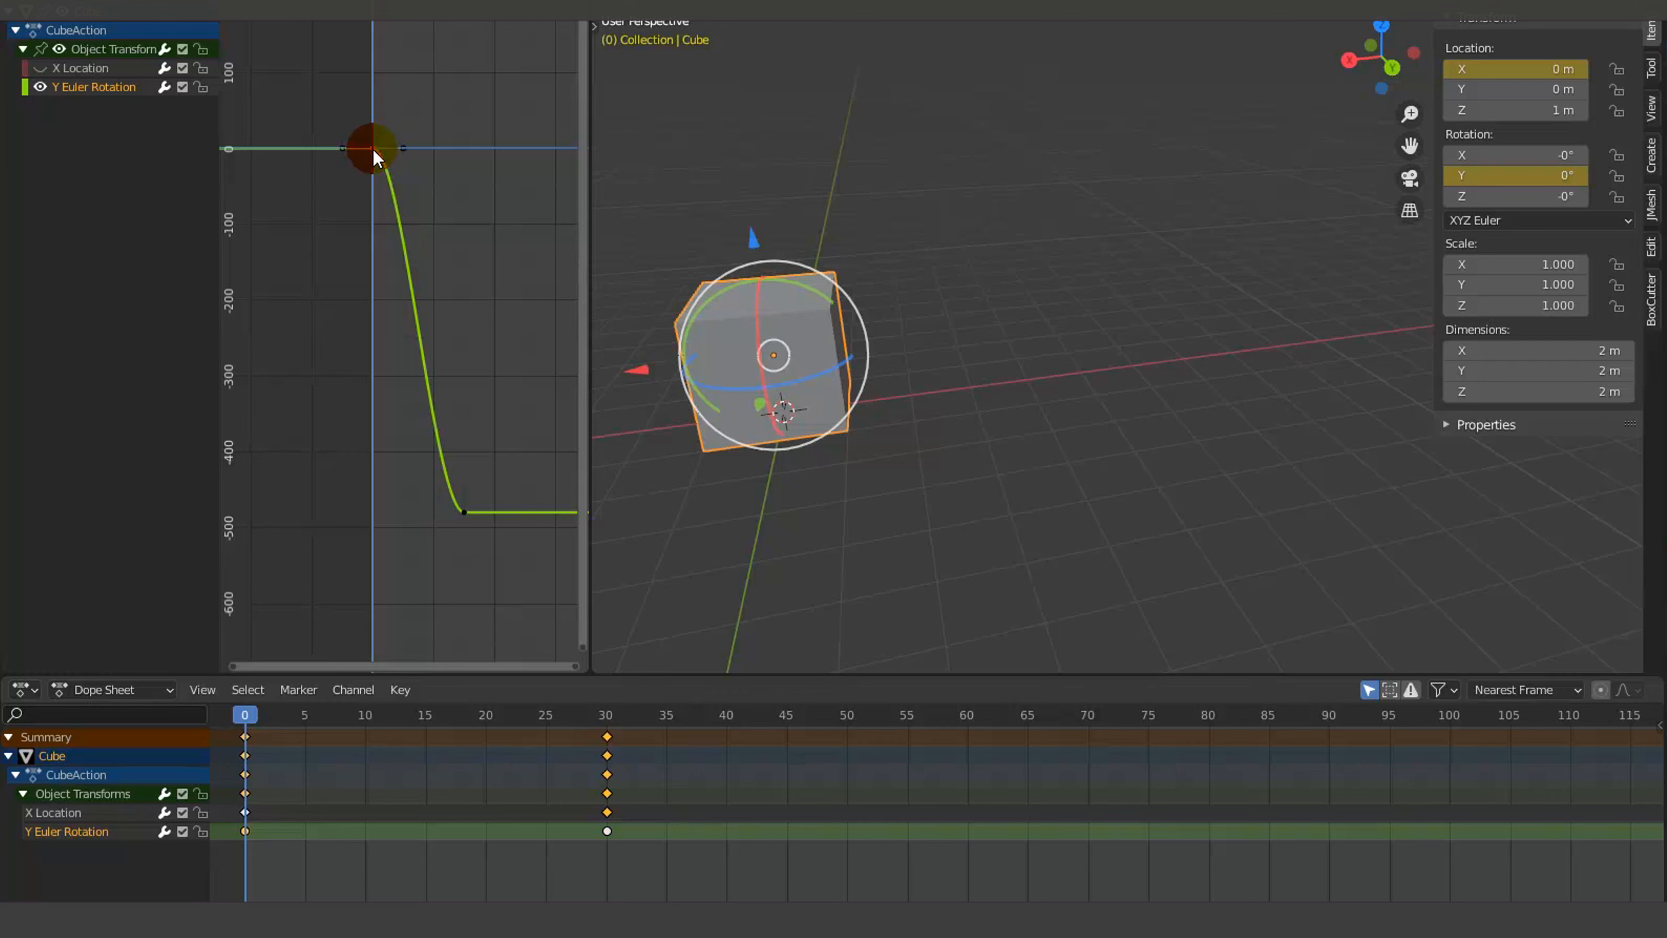
key(x)
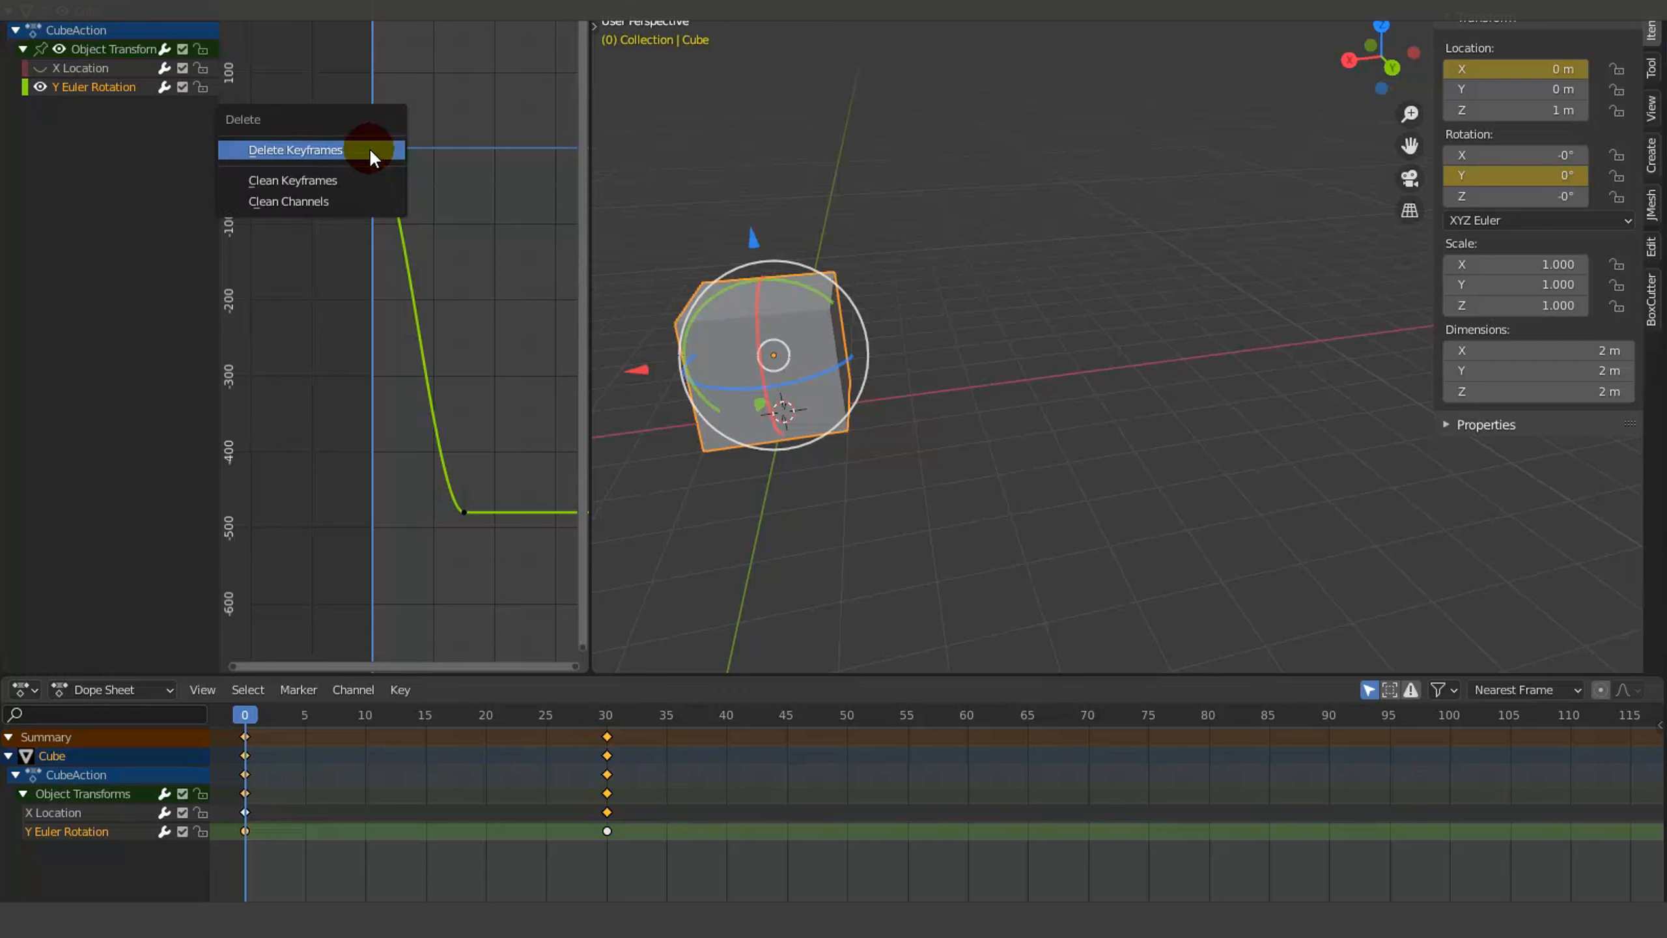
key(Escape)
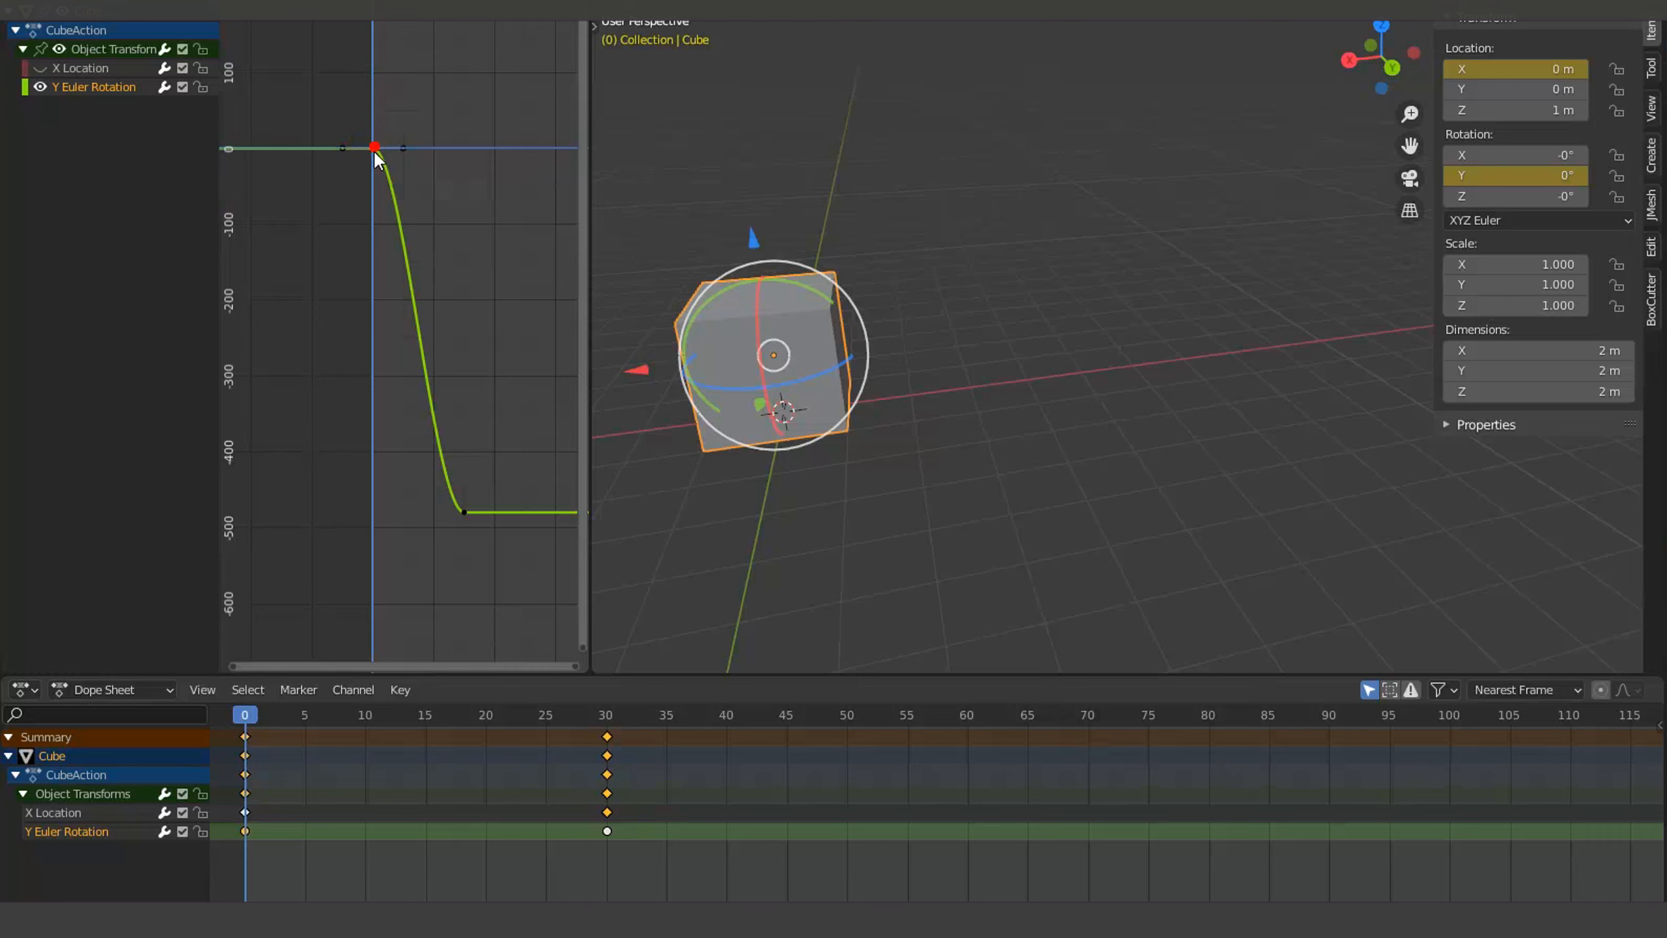
mouse_move(352, 131)
mouse_down()
mouse_move(383, 167)
mouse_move(420, 156)
mouse_move(372, 168)
mouse_move(399, 152)
mouse_move(372, 185)
mouse_move(394, 271)
mouse_move(357, 279)
mouse_move(394, 326)
mouse_move(377, 326)
mouse_move(387, 297)
mouse_move(439, 283)
mouse_move(399, 279)
mouse_move(435, 283)
mouse_up()
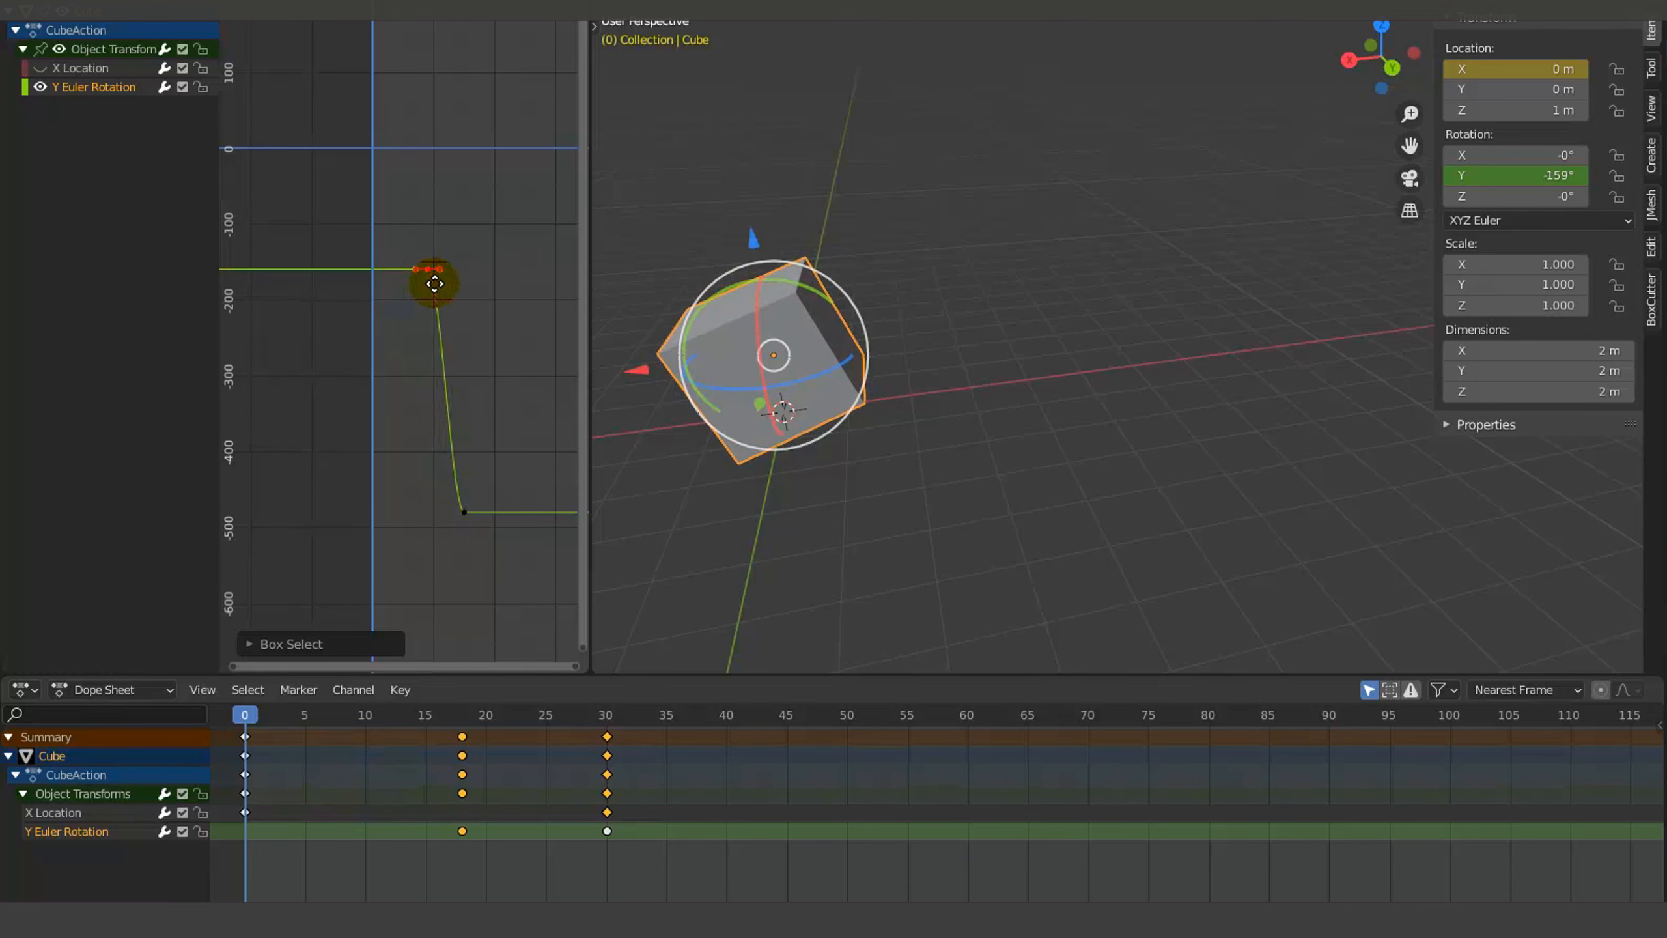
key(Escape)
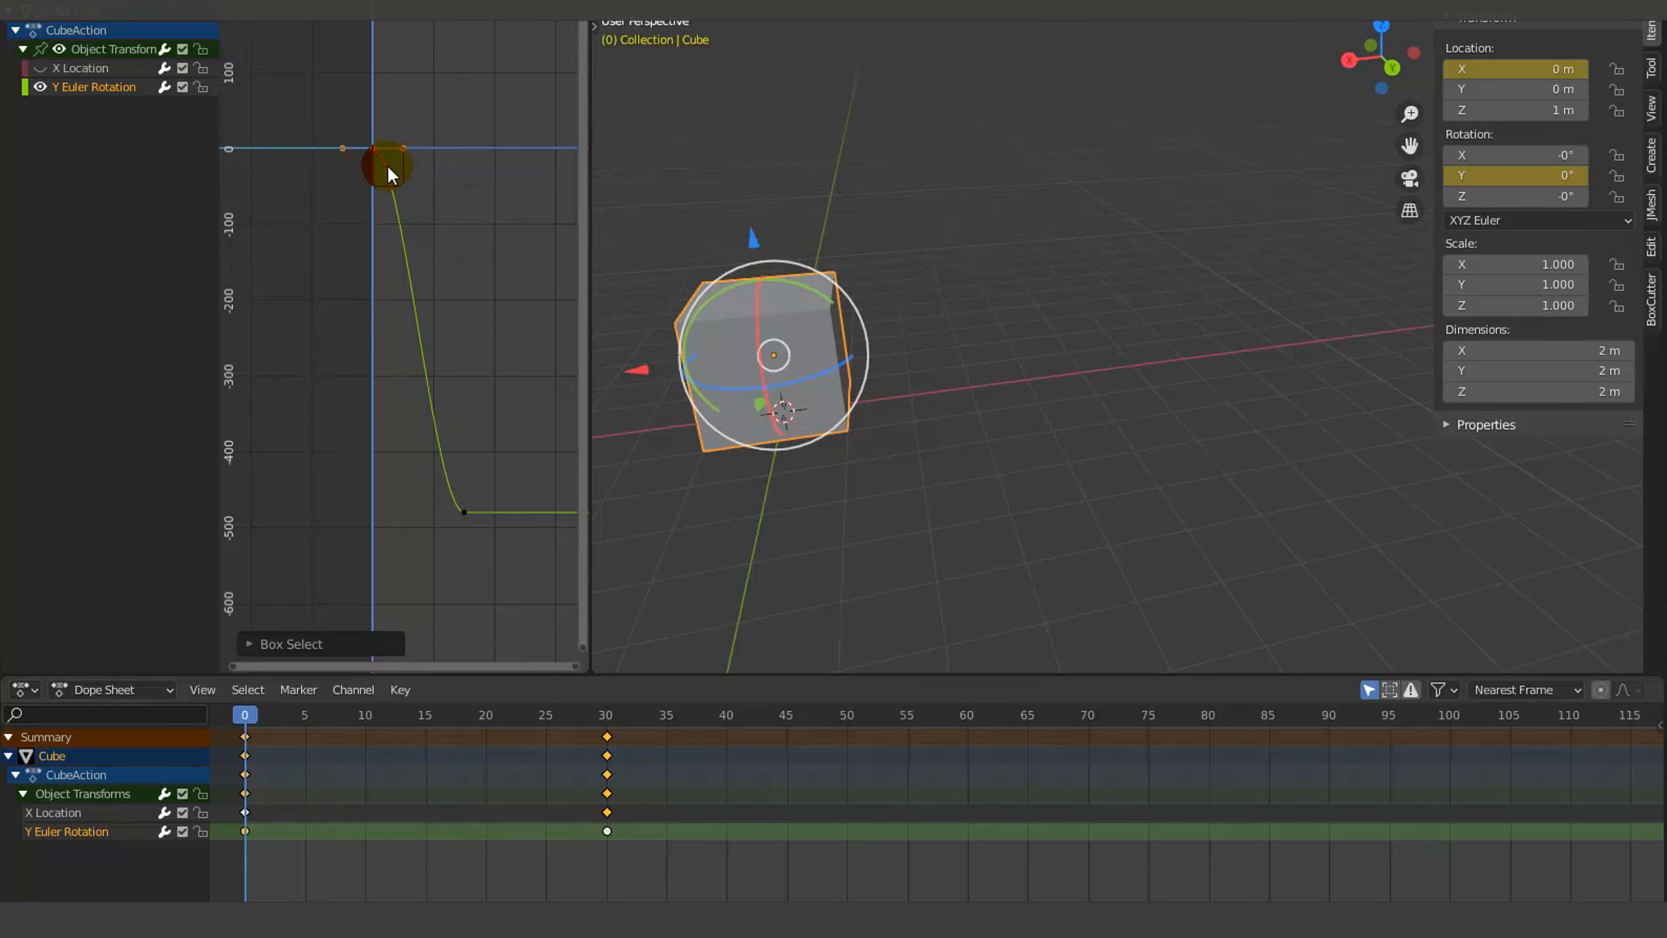
Move the Y Euler Rotation keyframe at frame 0, with its handles, straight up to about 101°
drag(387, 165, 407, 201)
key(g)
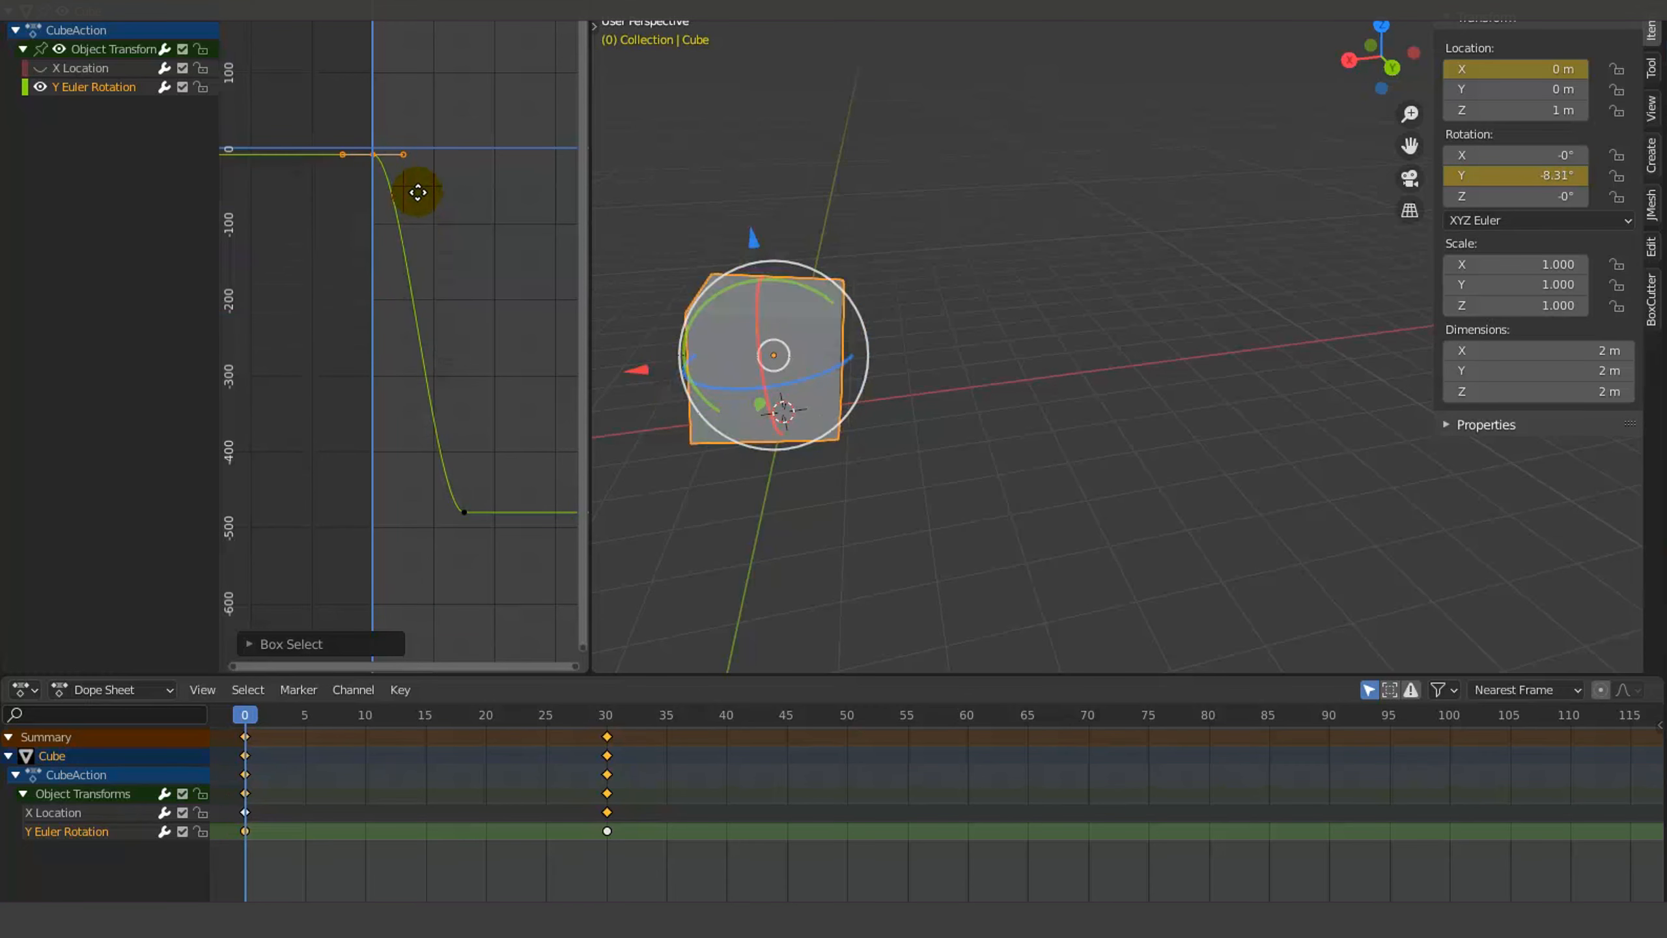
drag(417, 448, 381, 113)
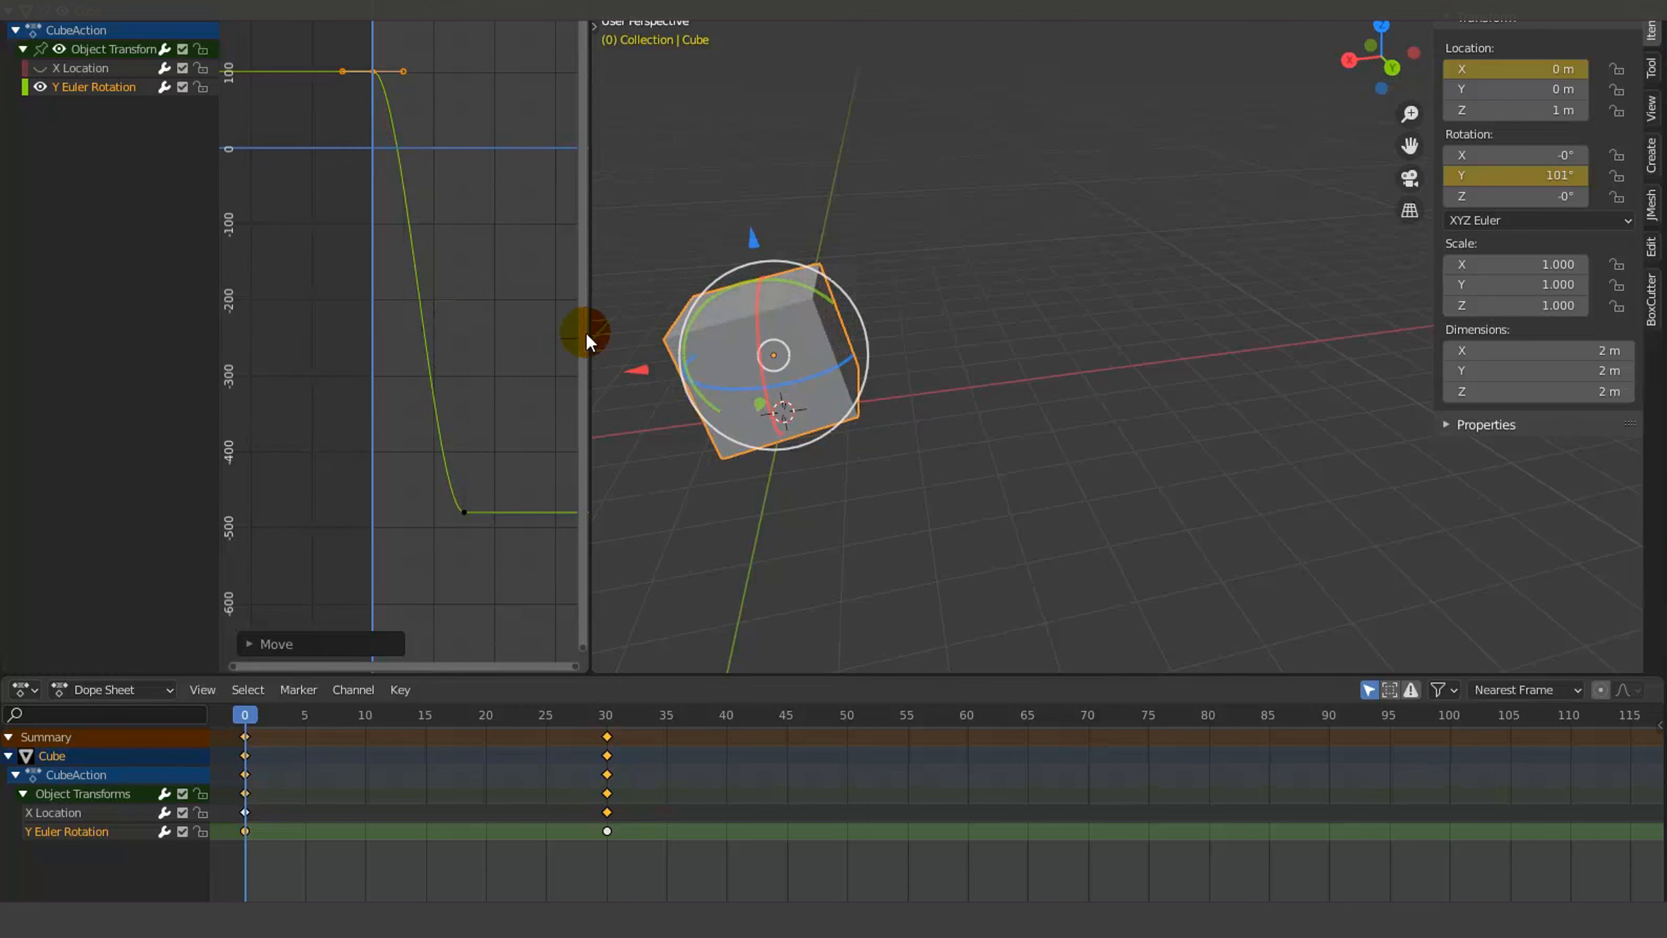
Go to frame 30 and move the Y Euler Rotation keyframe there straight up to about -93°
drag(235, 714, 607, 772)
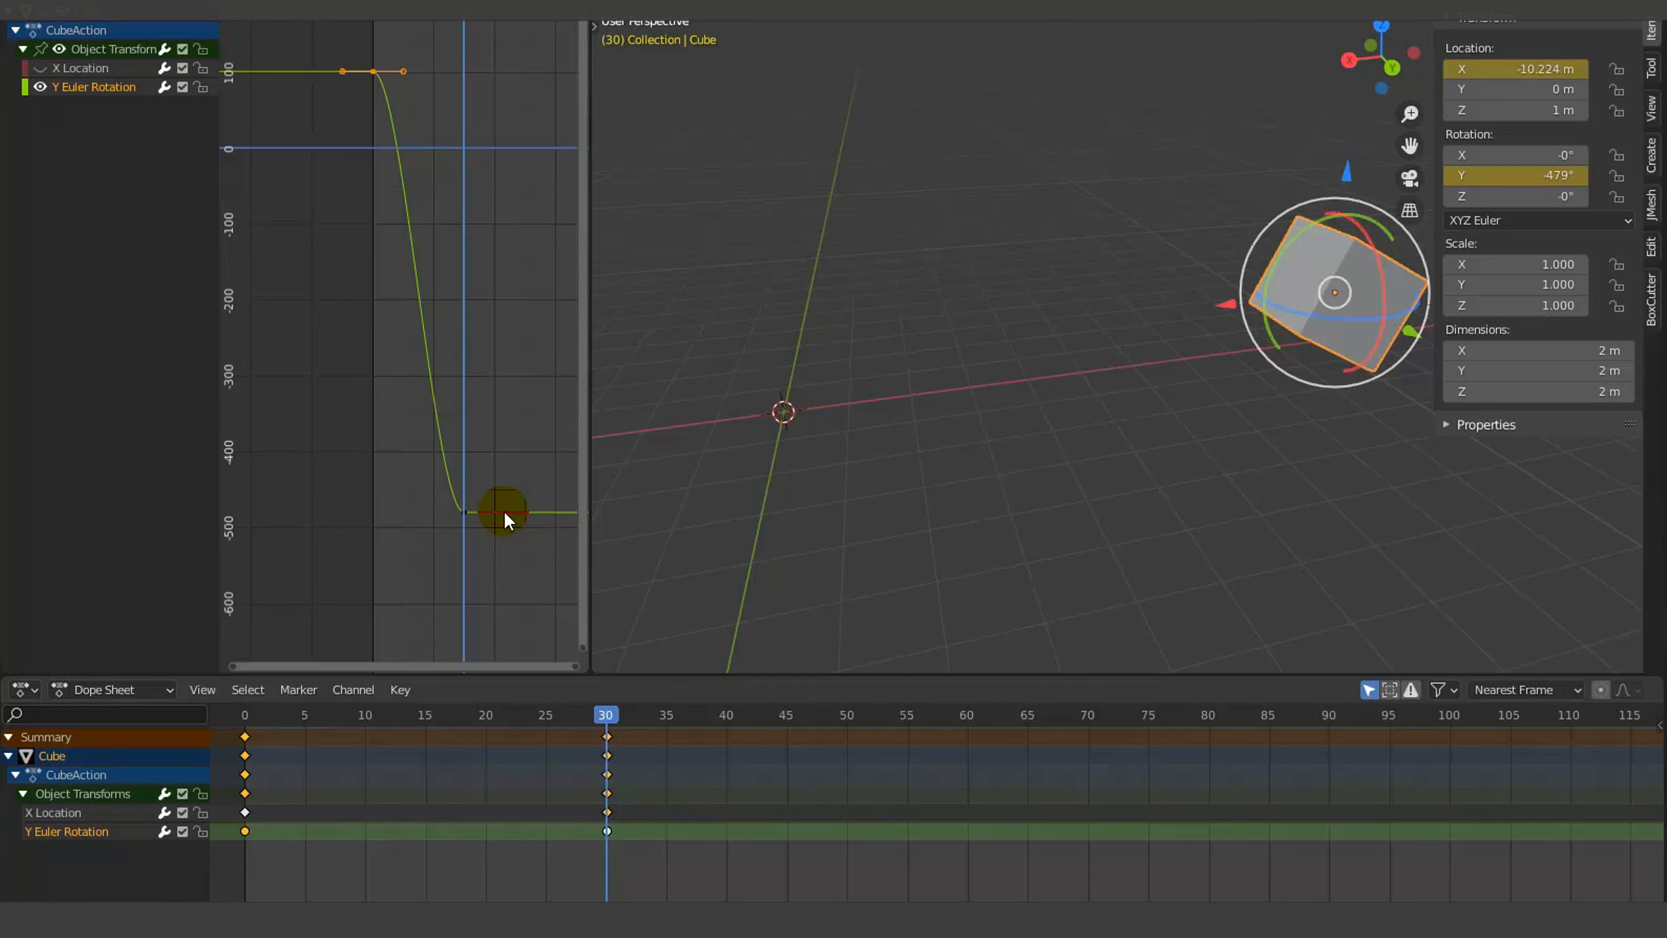
click(463, 512)
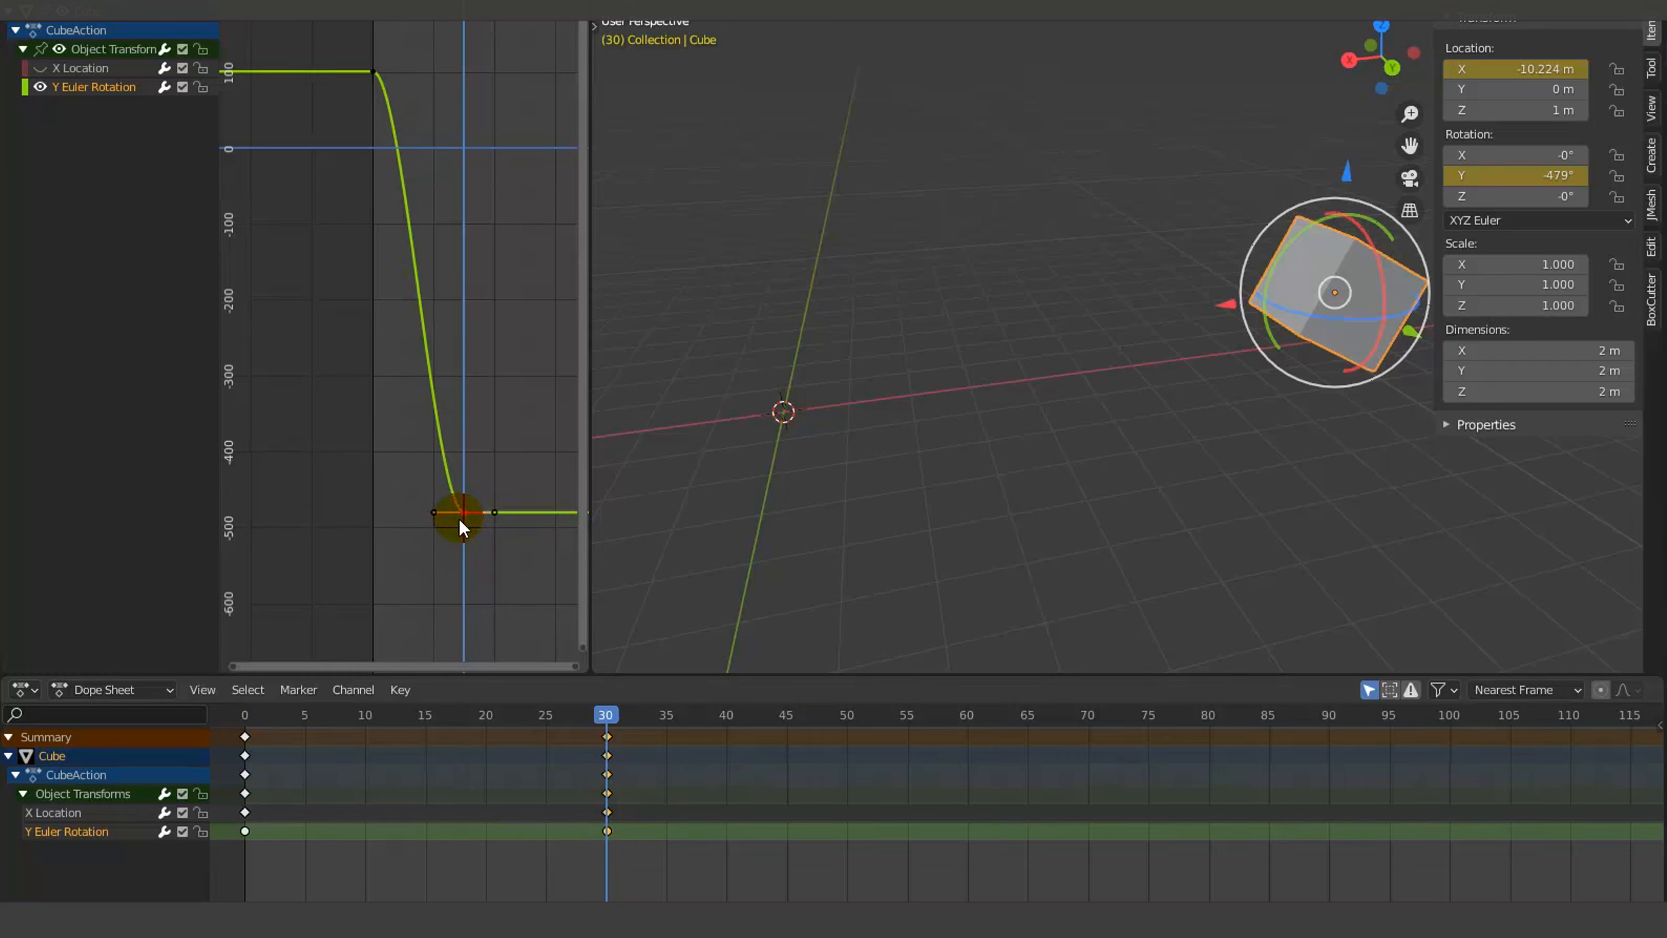
drag(460, 519, 466, 224)
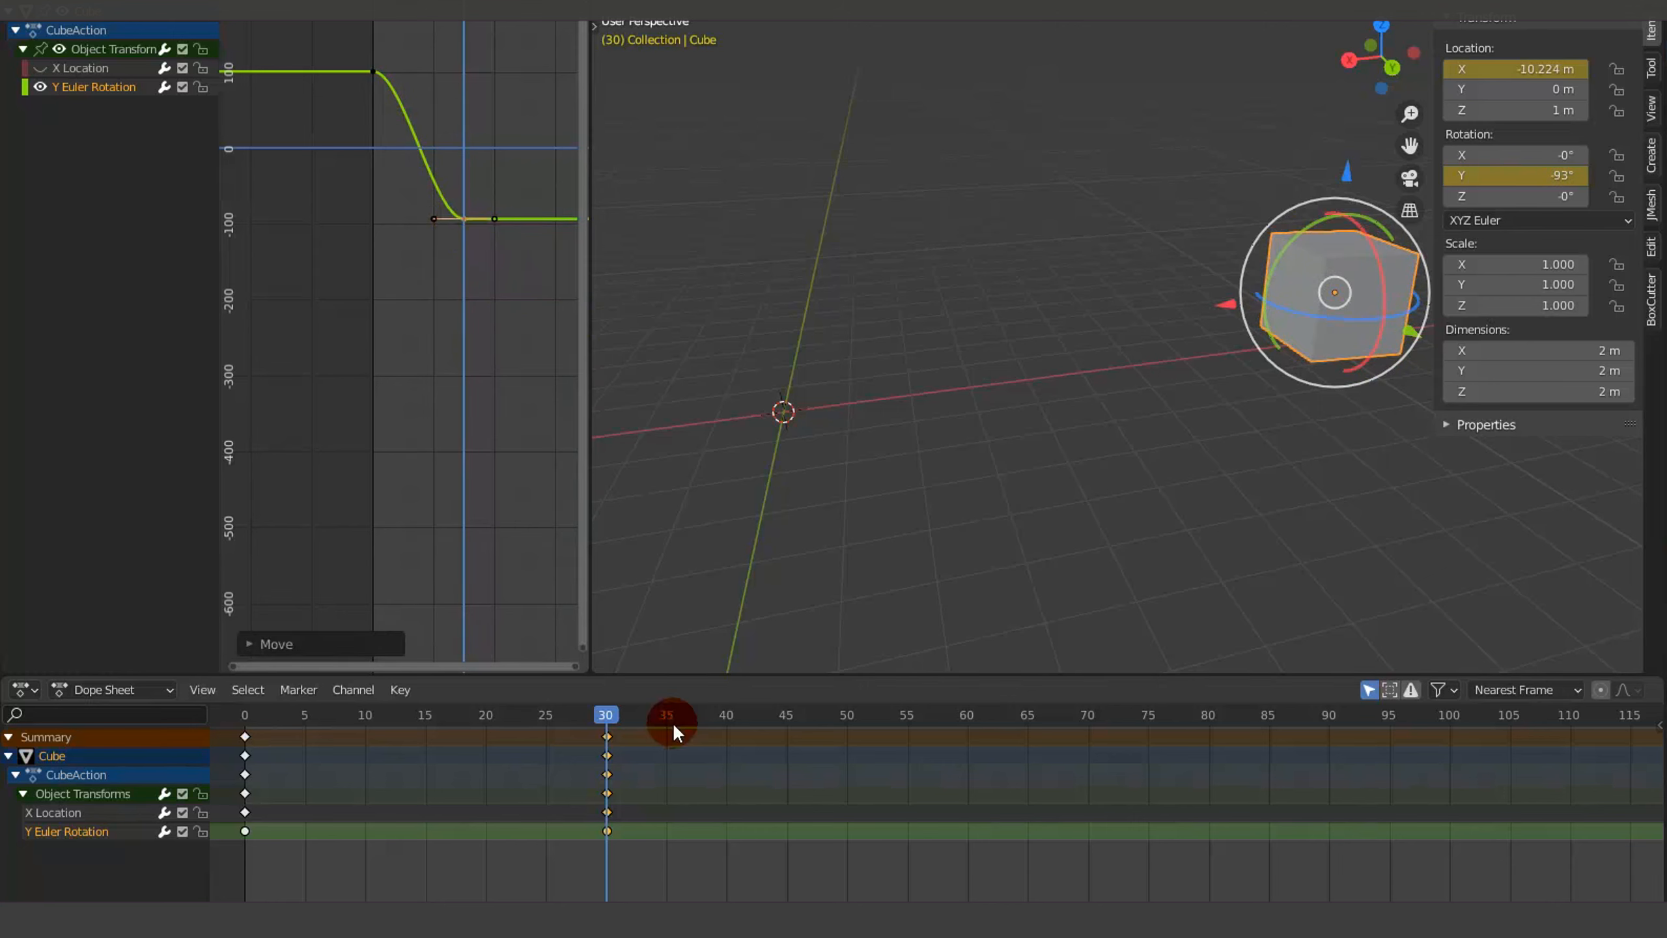
Play the animation from the start to check the cube's changed rotation, and stop it after frame 30
drag(672, 722, 323, 720)
key(space)
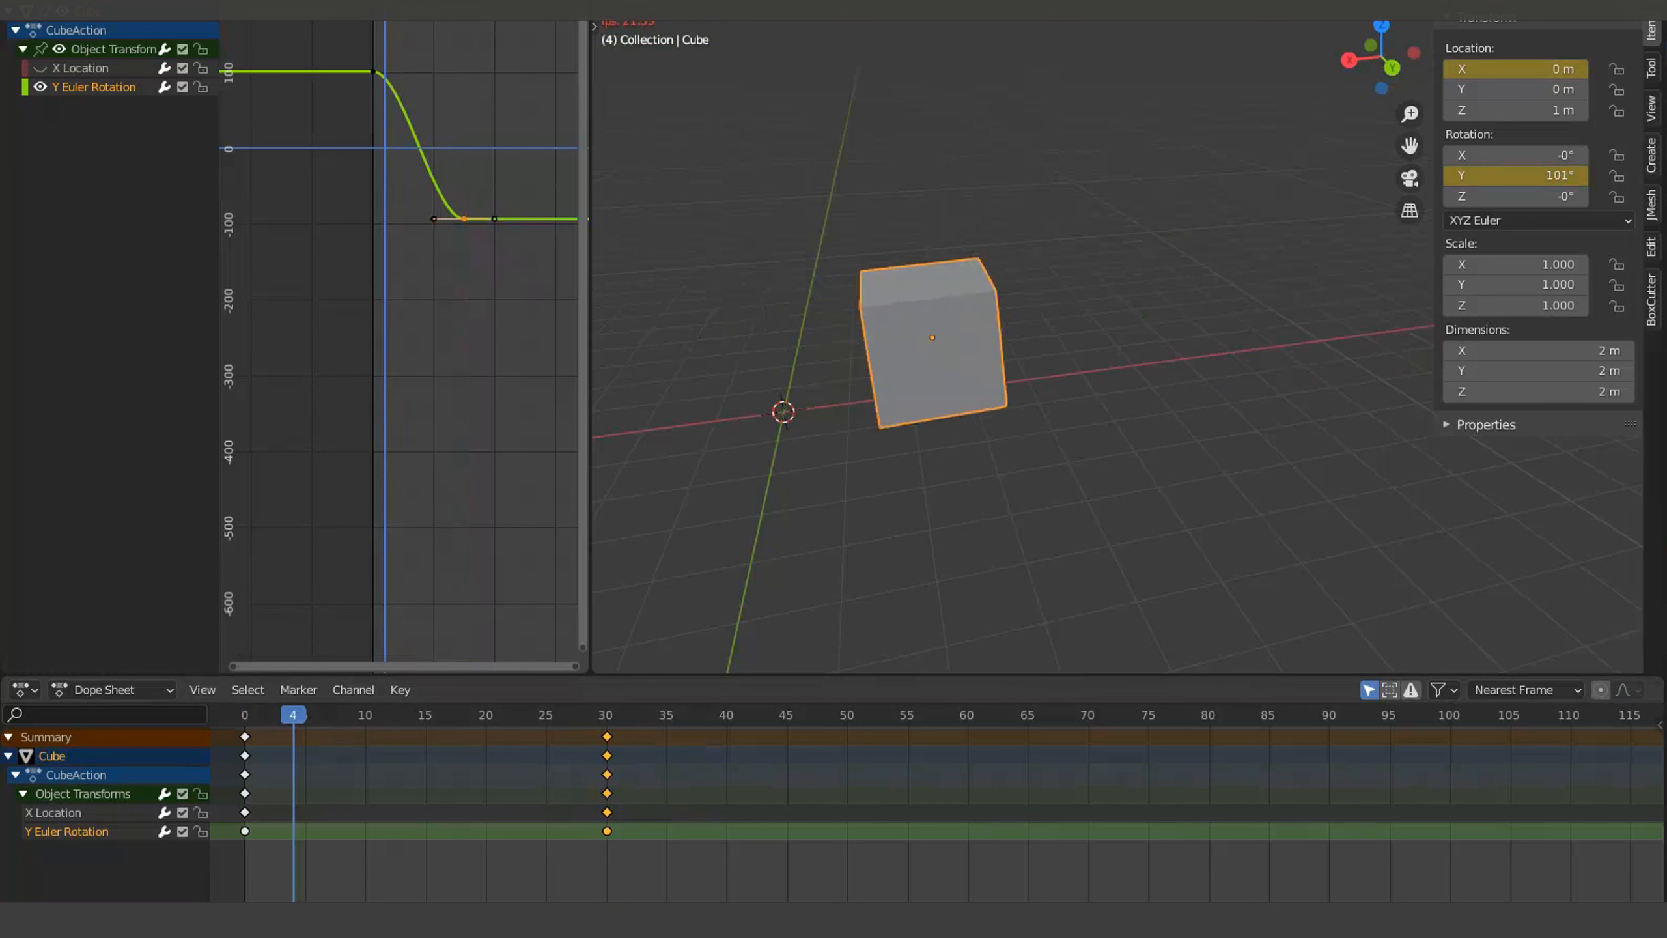
key(space)
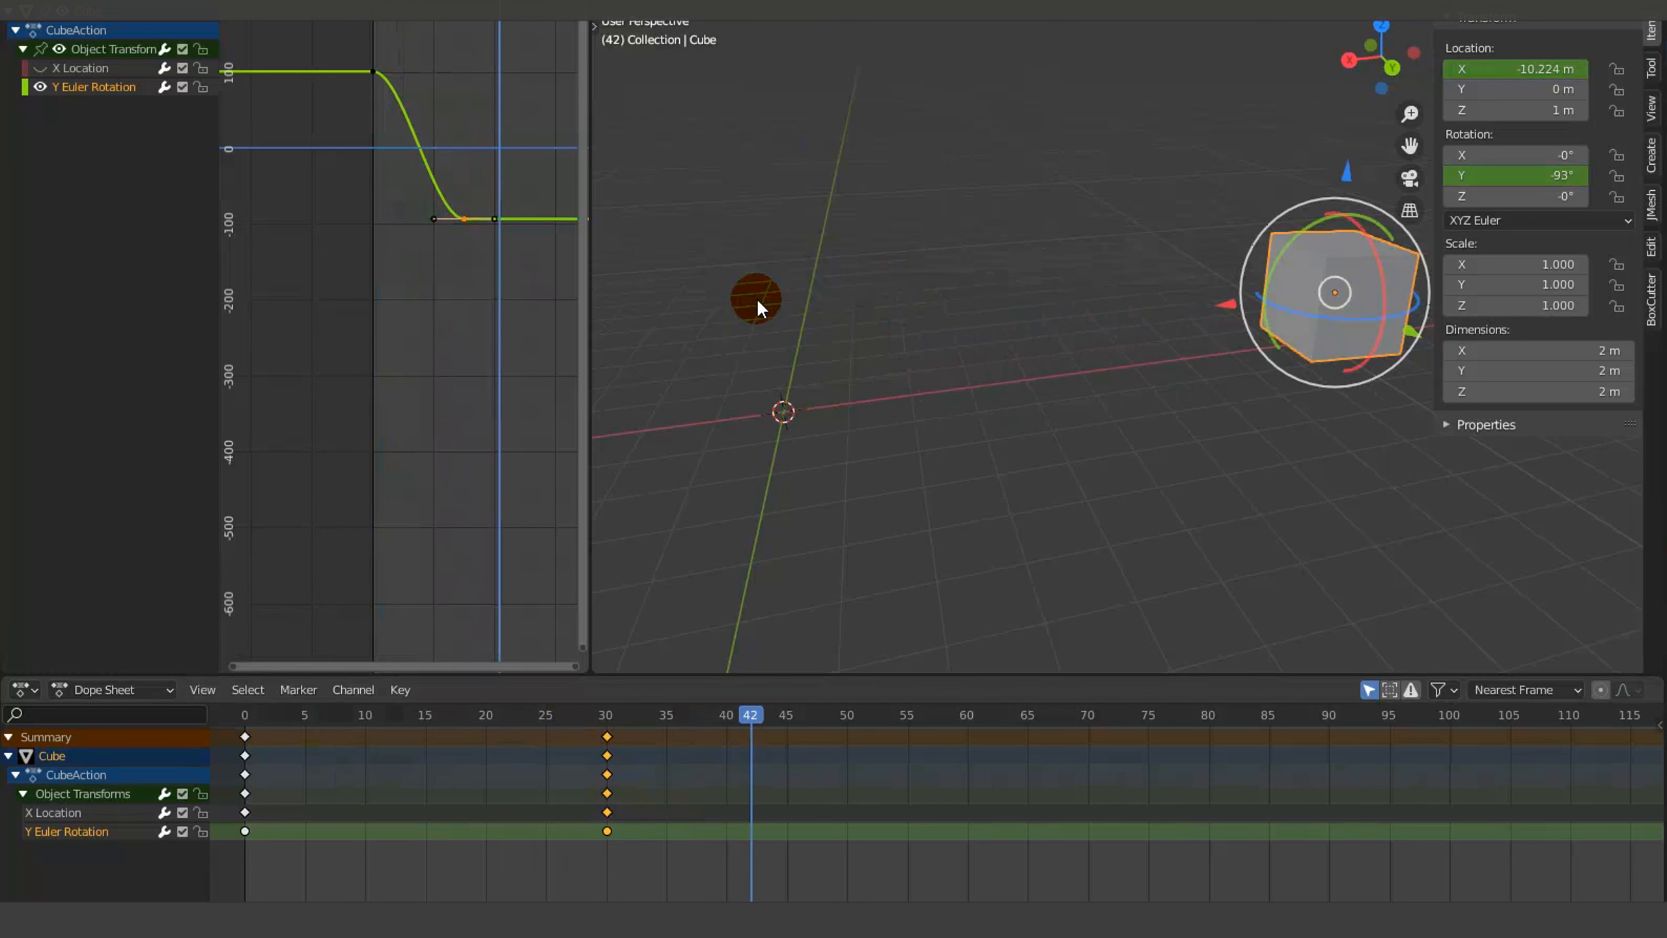
Show the X Location curve, hide the Y Euler Rotation curve and frame all X Location keyframes in the Graph Editor
click(38, 66)
click(40, 85)
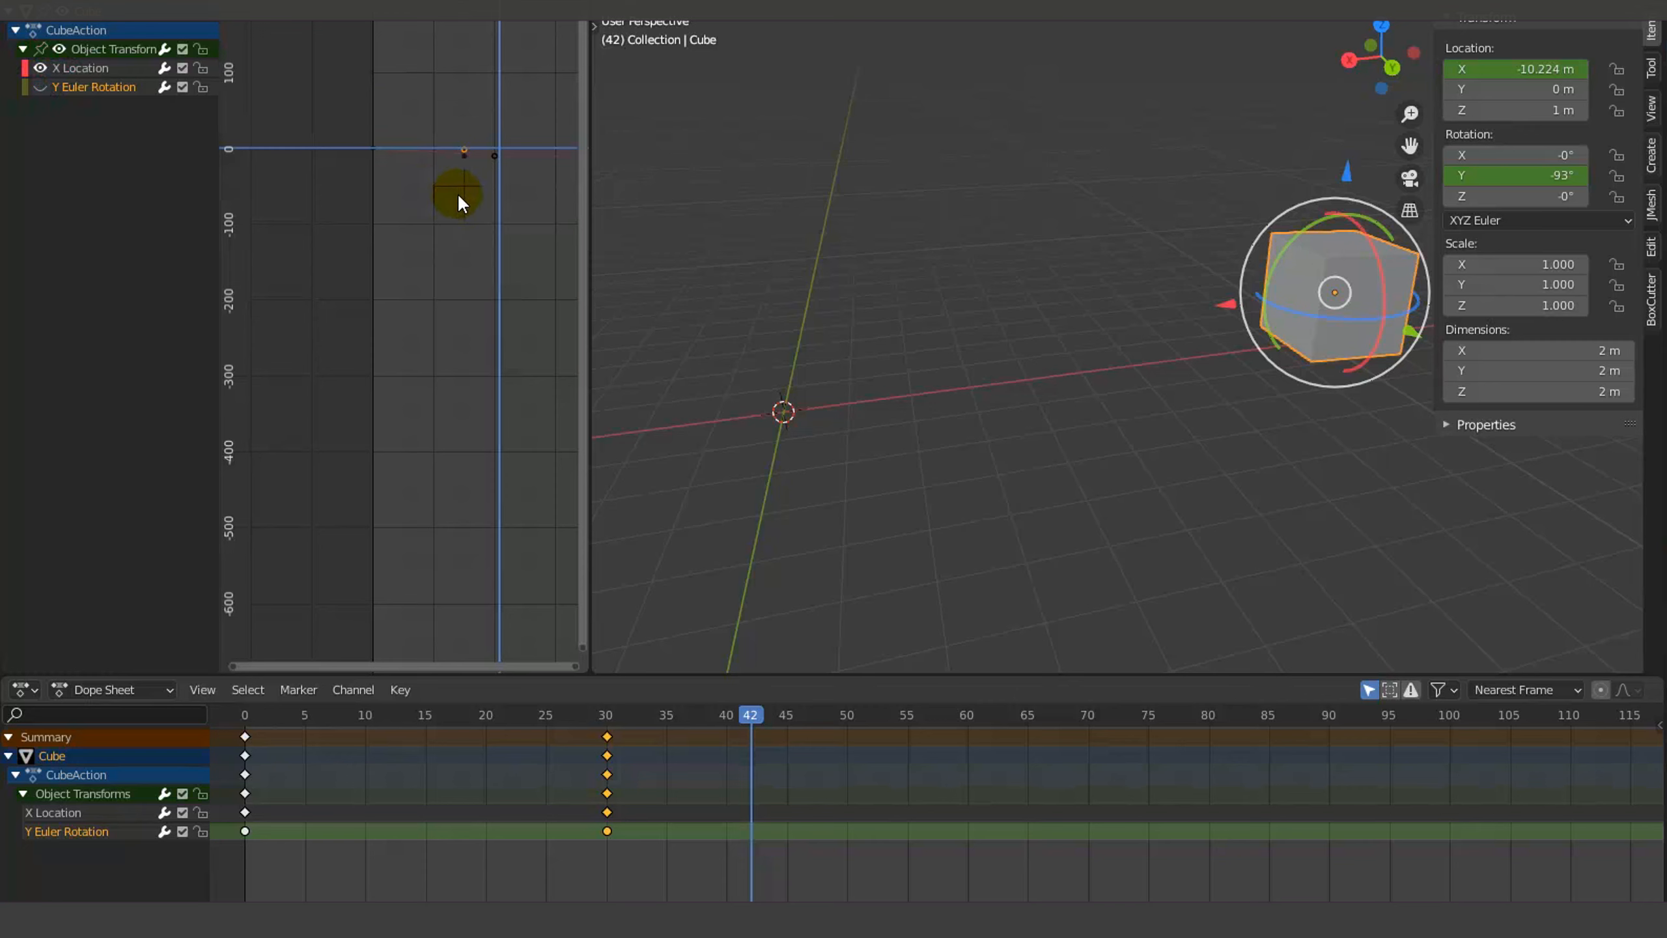
key(a)
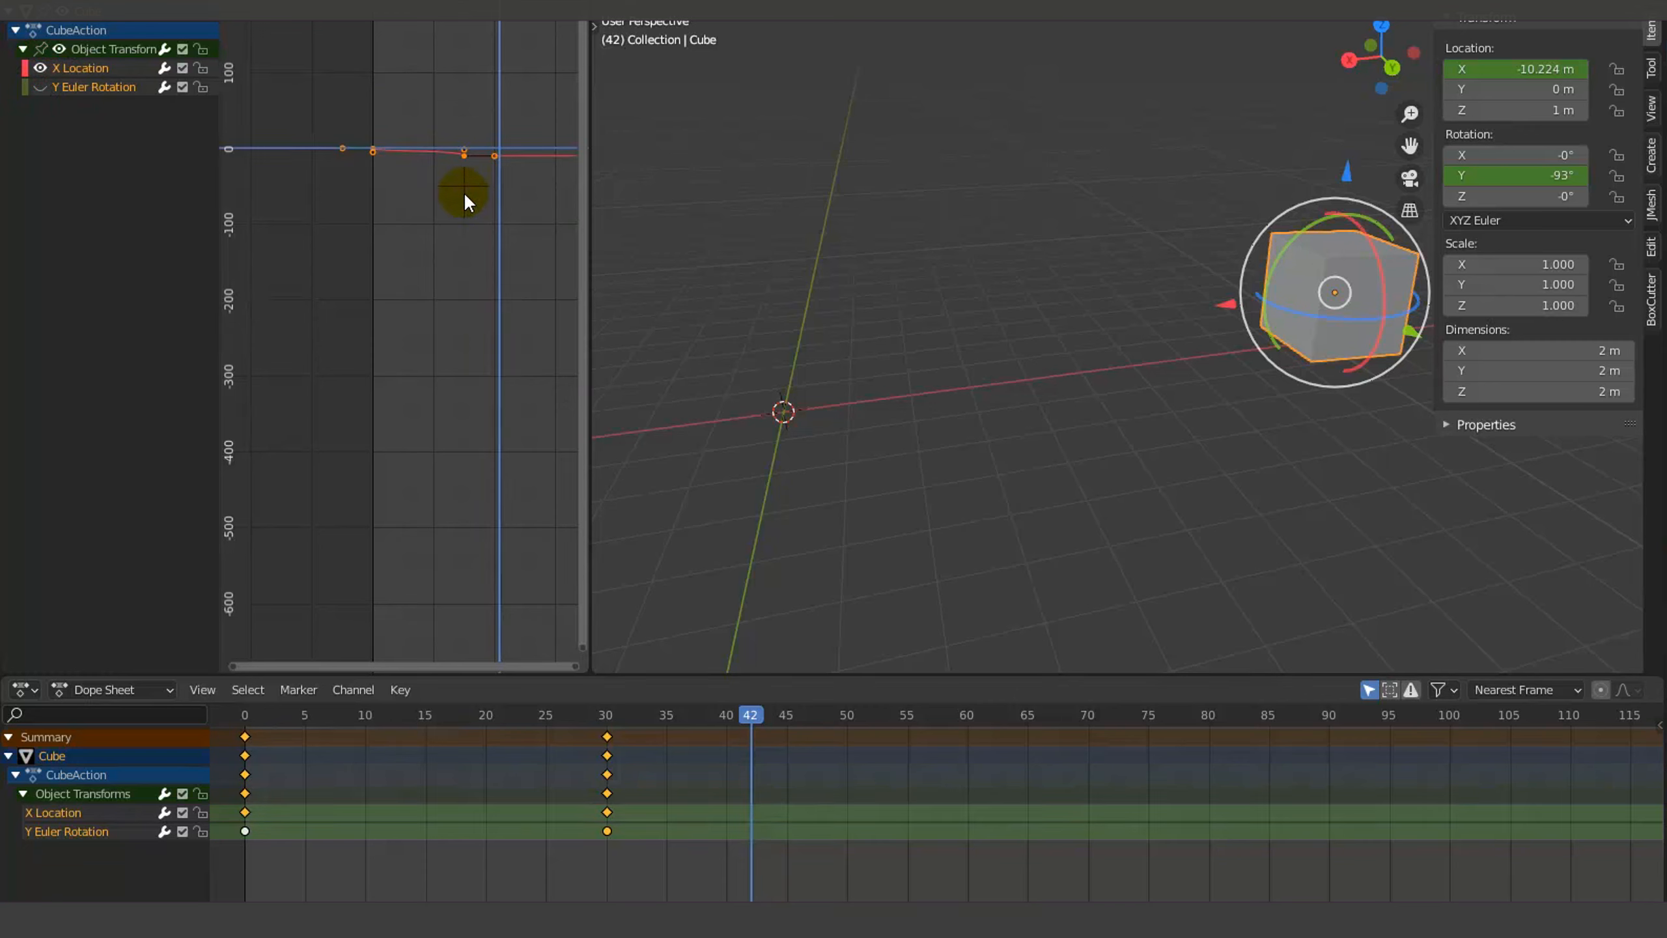
key(Home)
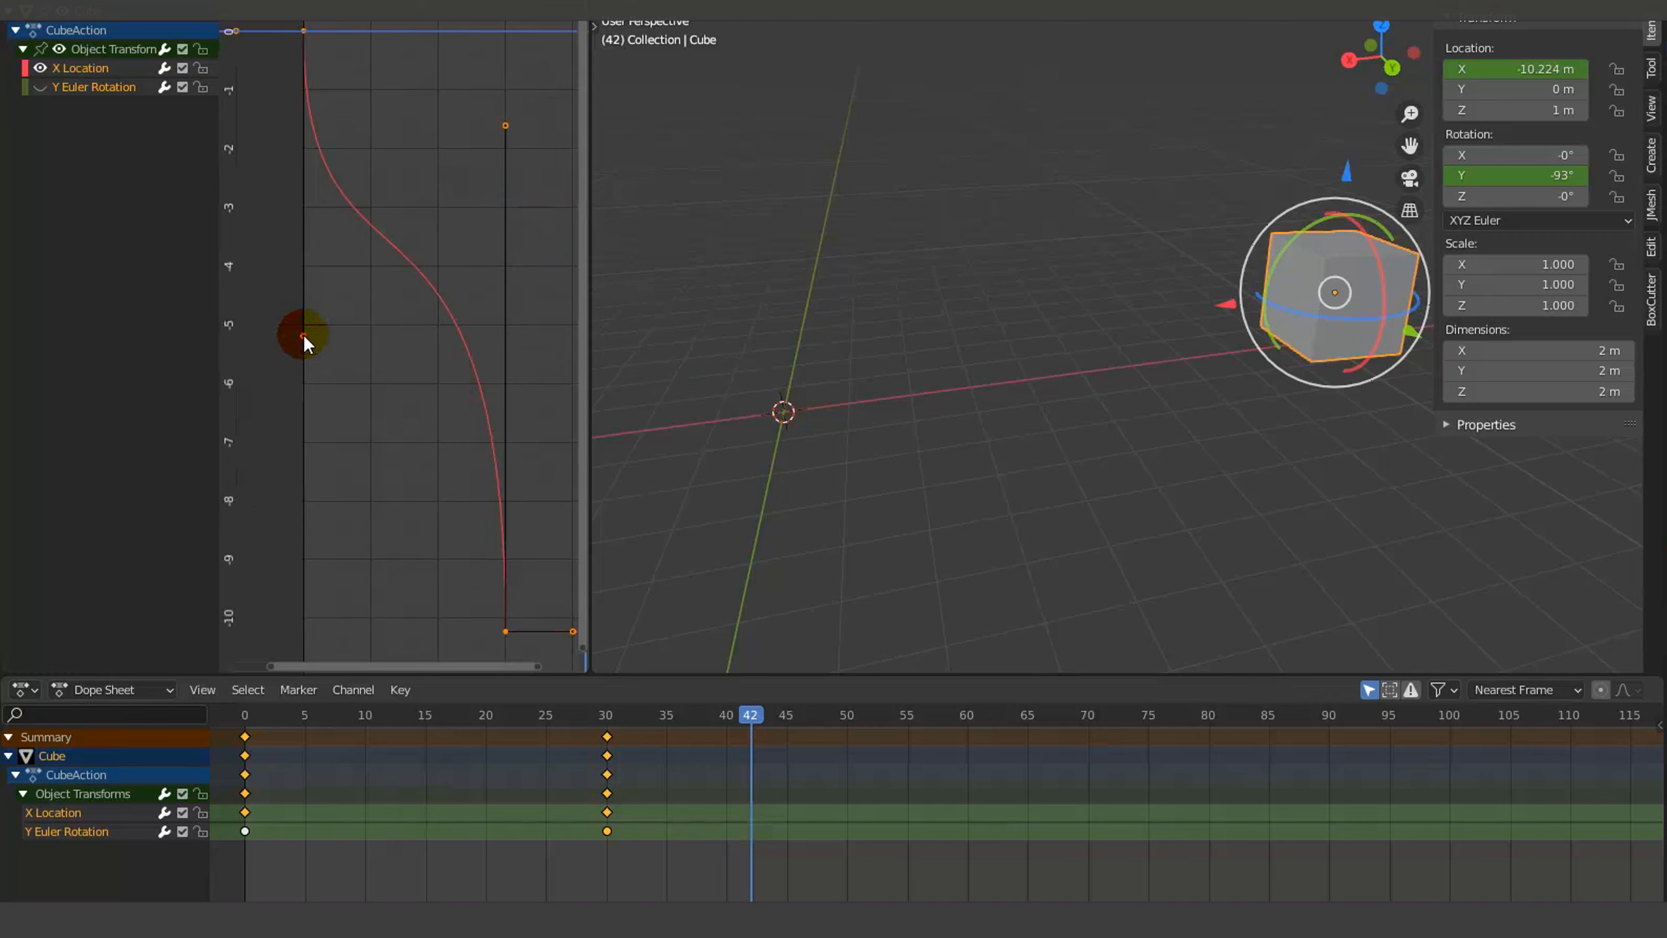
drag(302, 336, 389, 167)
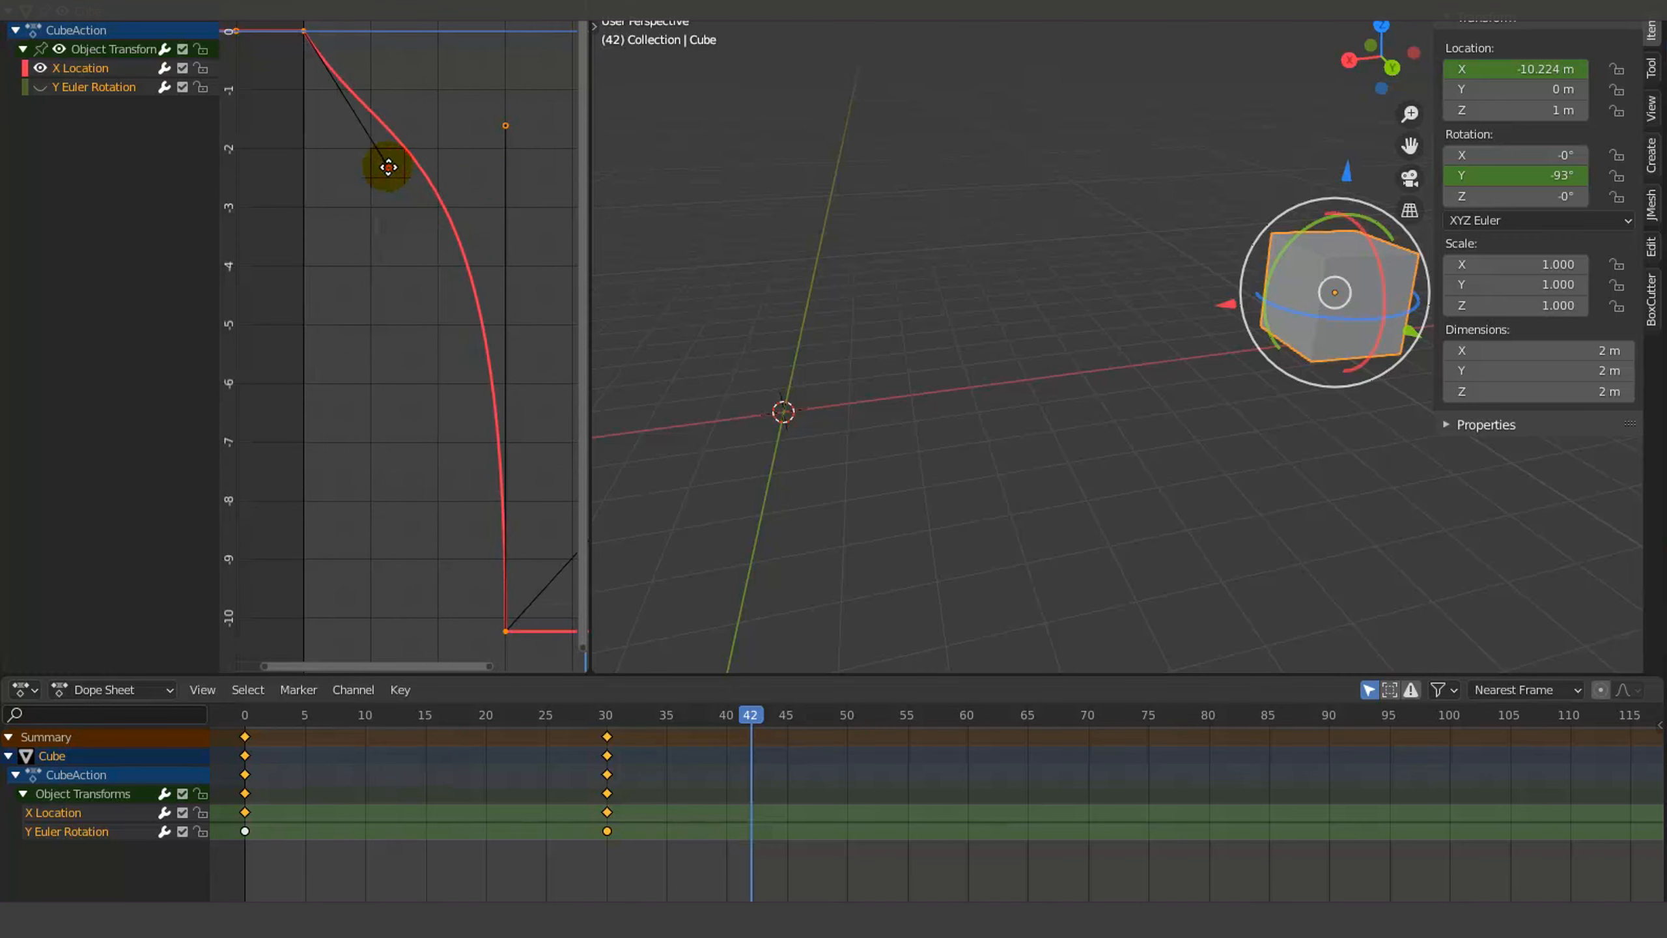
right_click(389, 168)
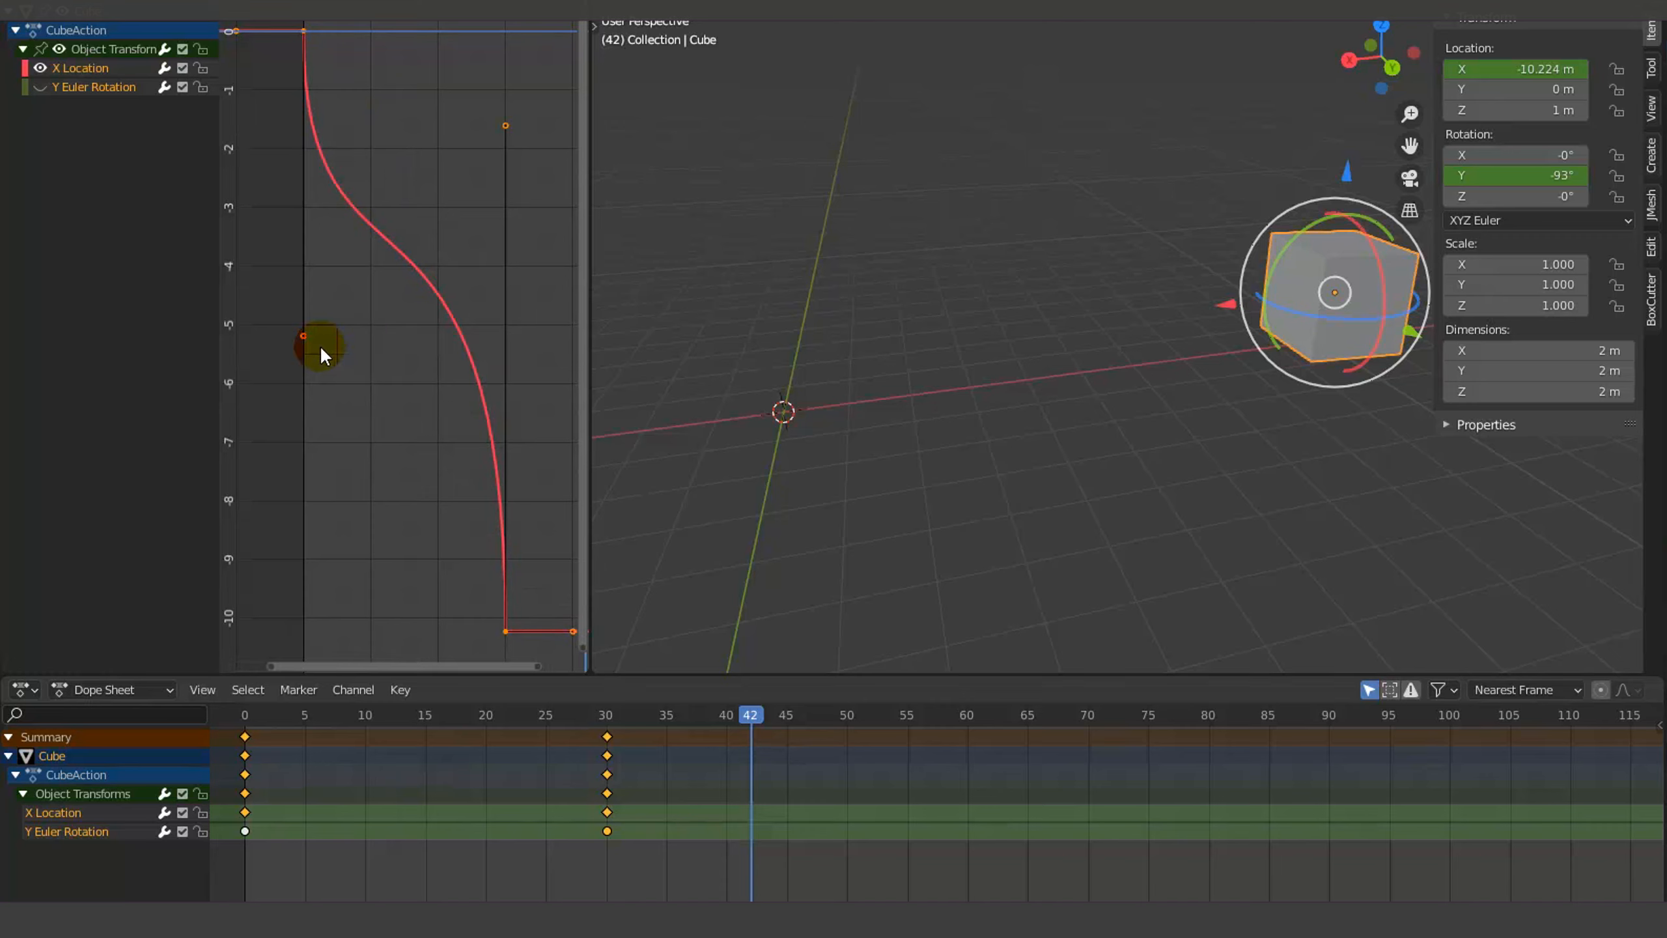
drag(307, 337, 299, 384)
key(ctrl+z)
Flatten the X Location curve's inner handles: frame 0's outgoing to about frame 12 at 0, frame 30's incoming to about frame 7 at -10.2
click(303, 29)
drag(296, 322, 382, 30)
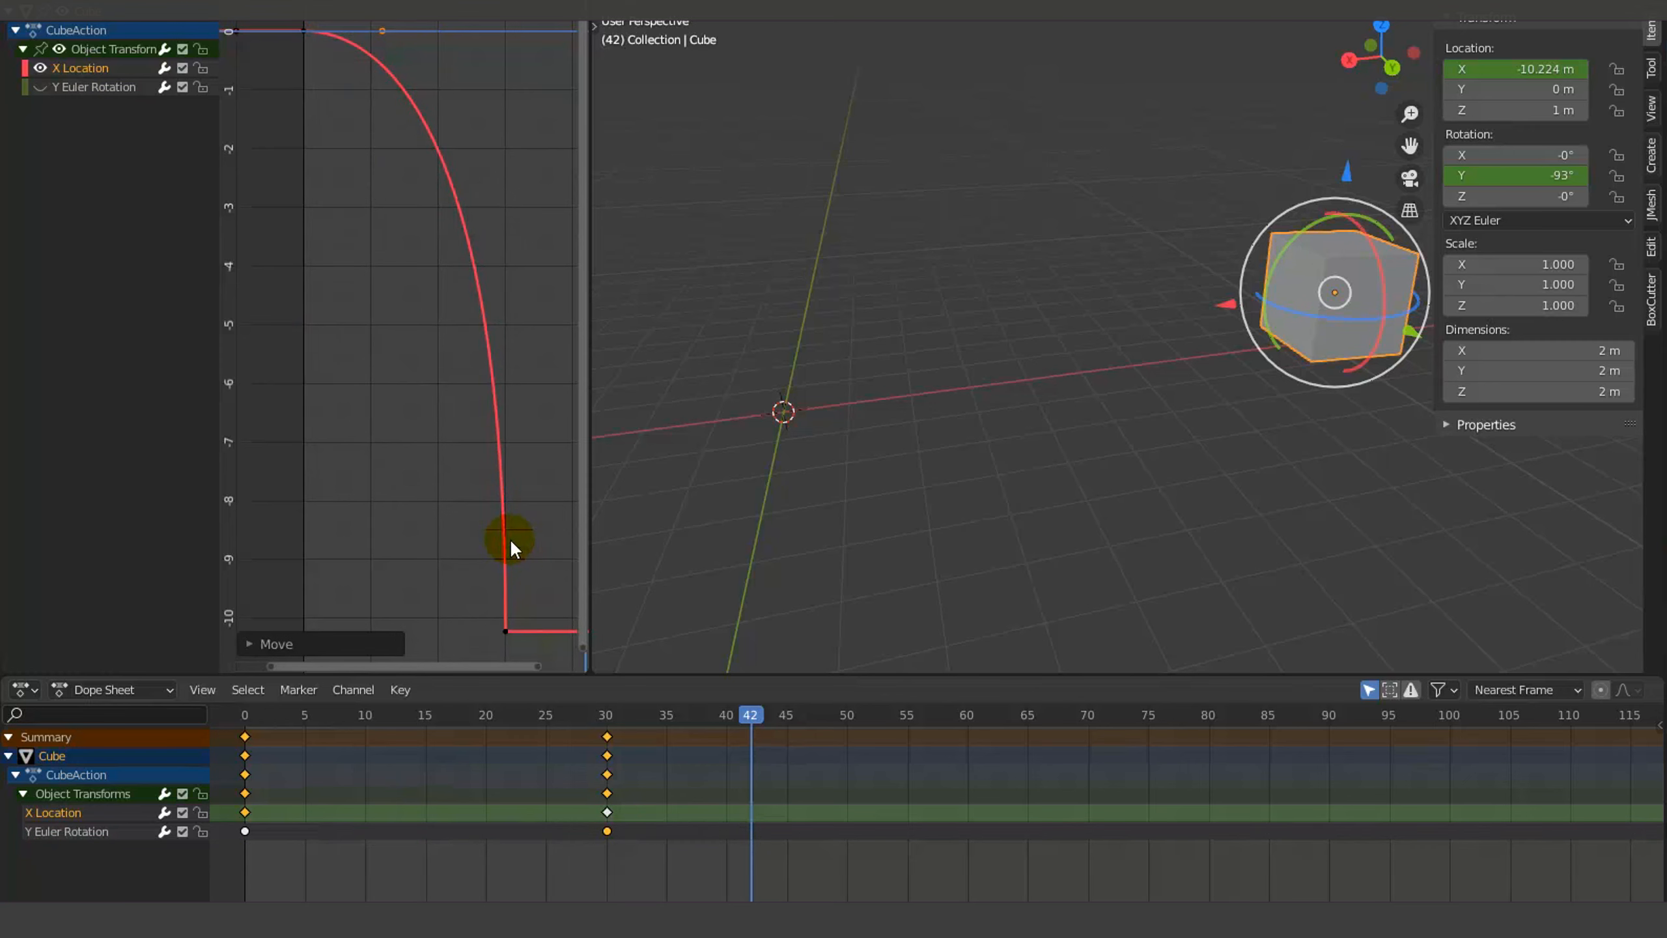
scroll(511, 538, down, 1)
click(506, 624)
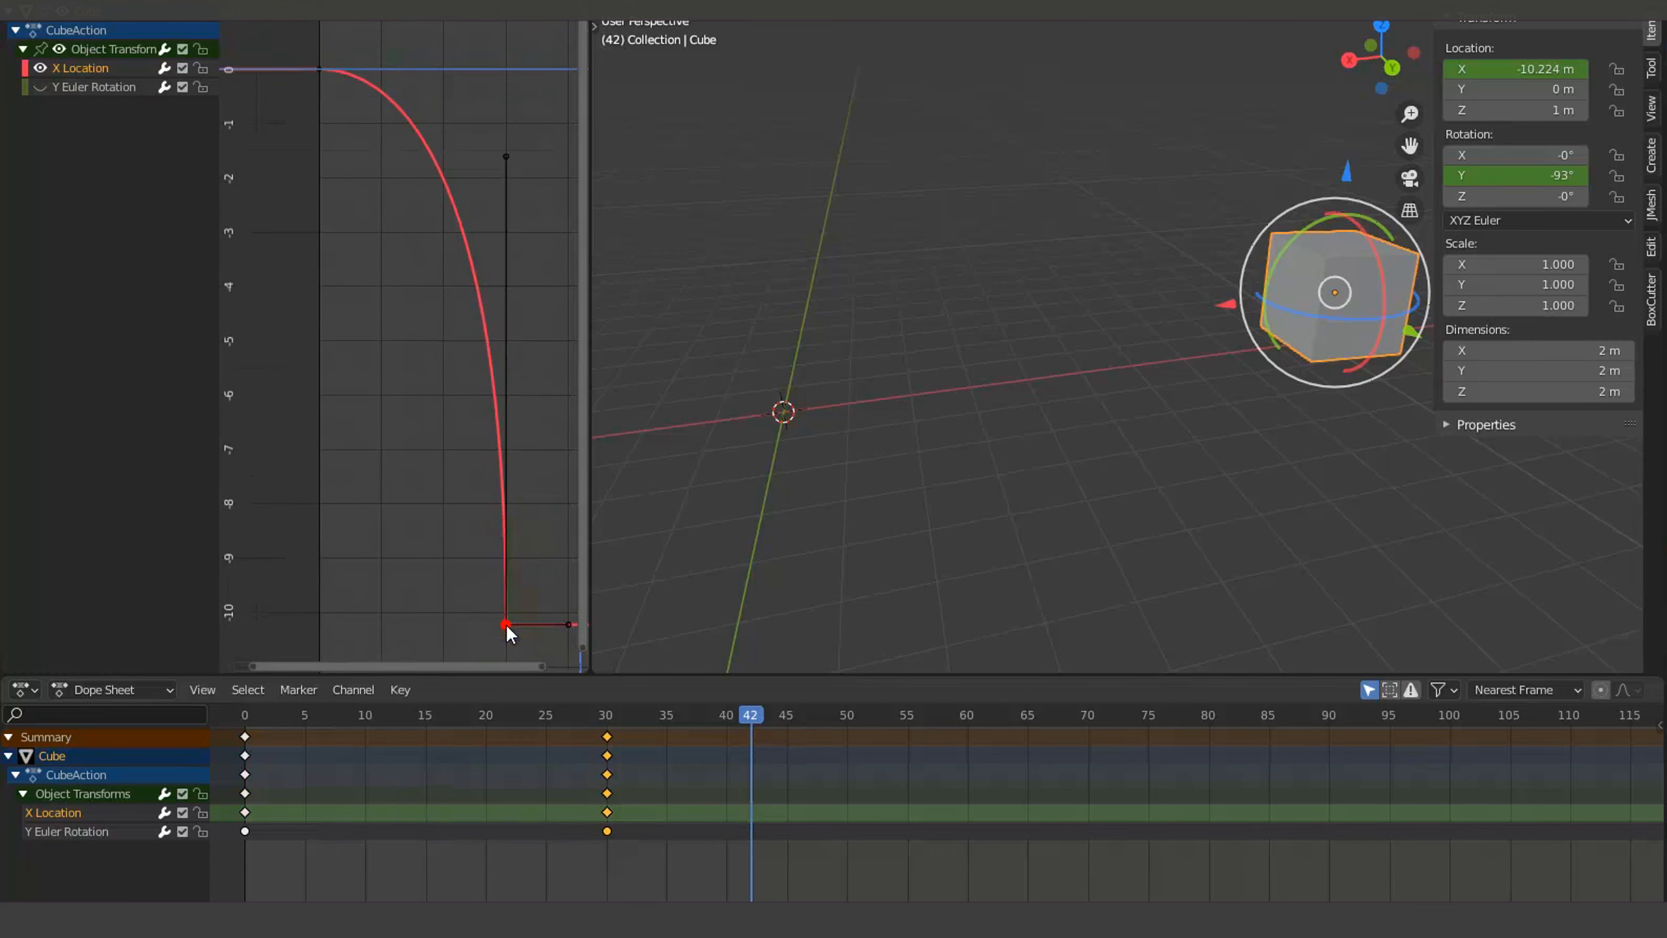
drag(503, 156, 362, 622)
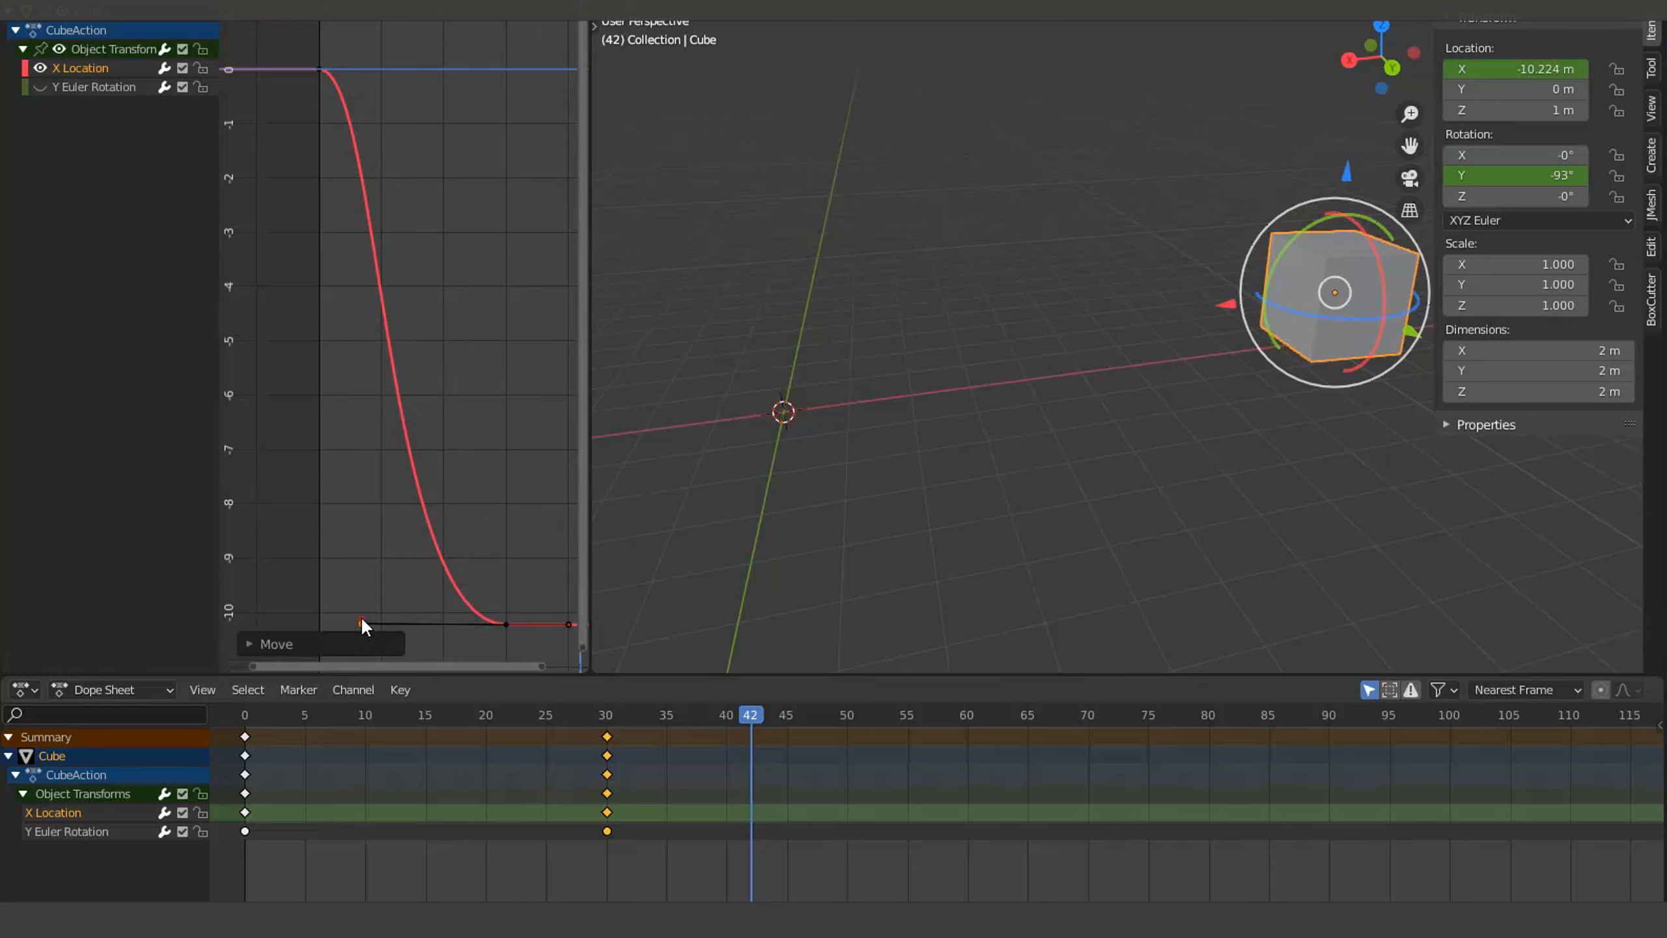
click(361, 622)
drag(361, 623, 360, 621)
Play the animation from frame 0 to check the cube's smoothed X movement, and return to frame 0
drag(748, 712, 244, 712)
click(750, 334)
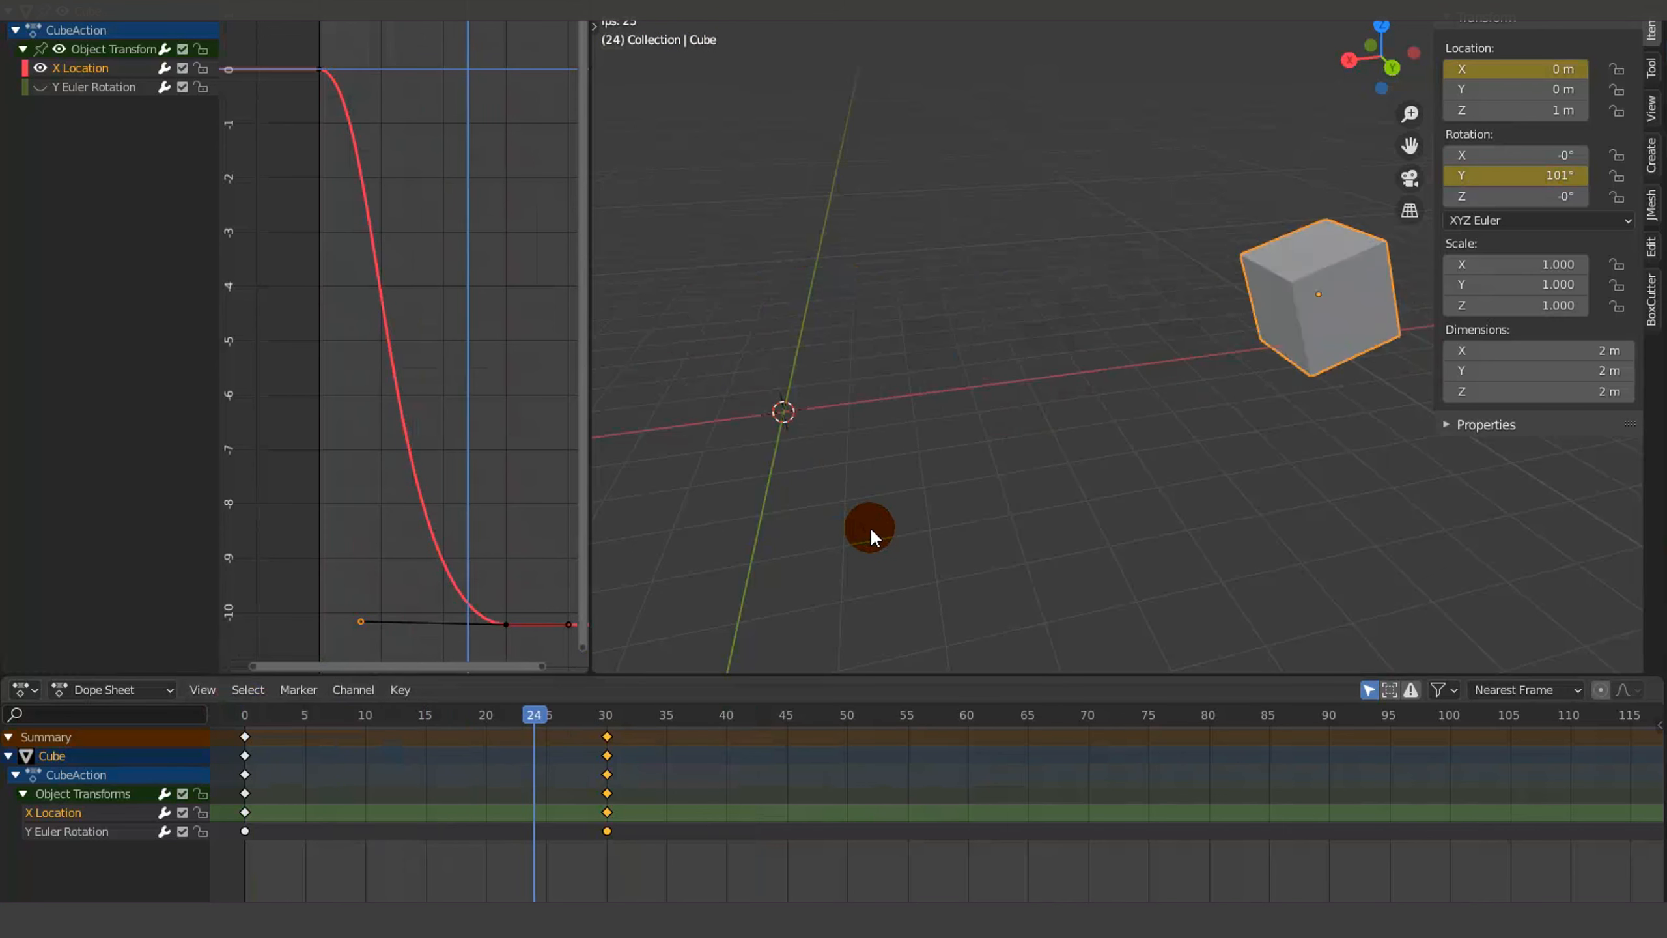
drag(990, 719, 221, 732)
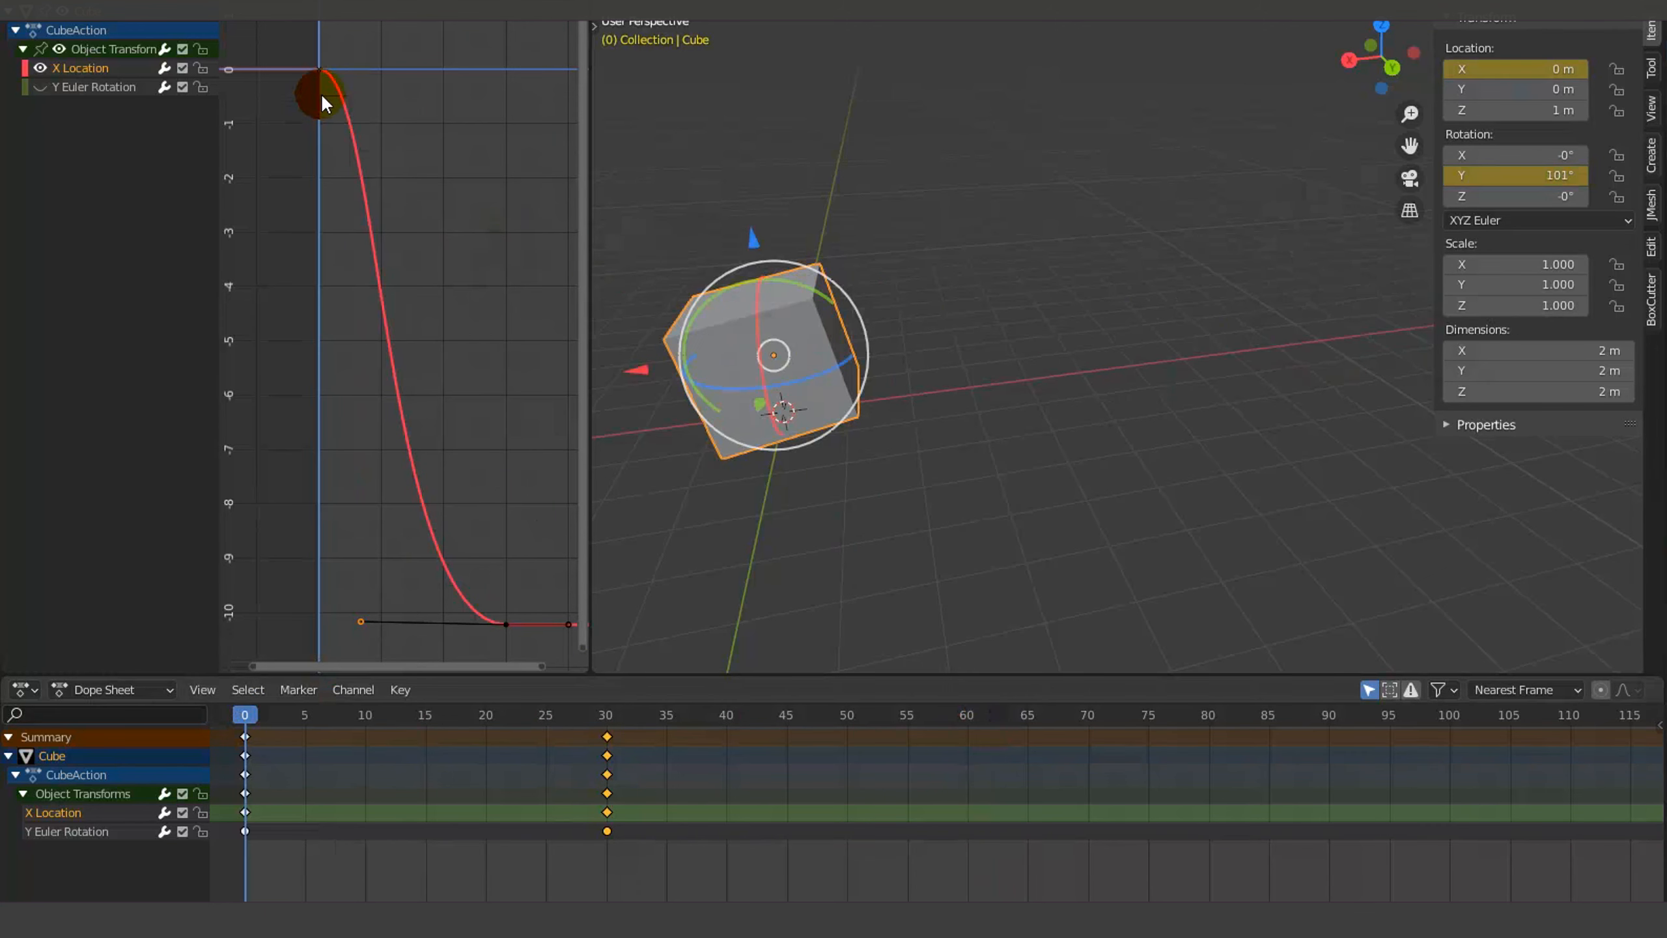
Compare the X Location and Y Euler Rotation curves framed together, and isolate the X Location curve framed to fit
click(40, 86)
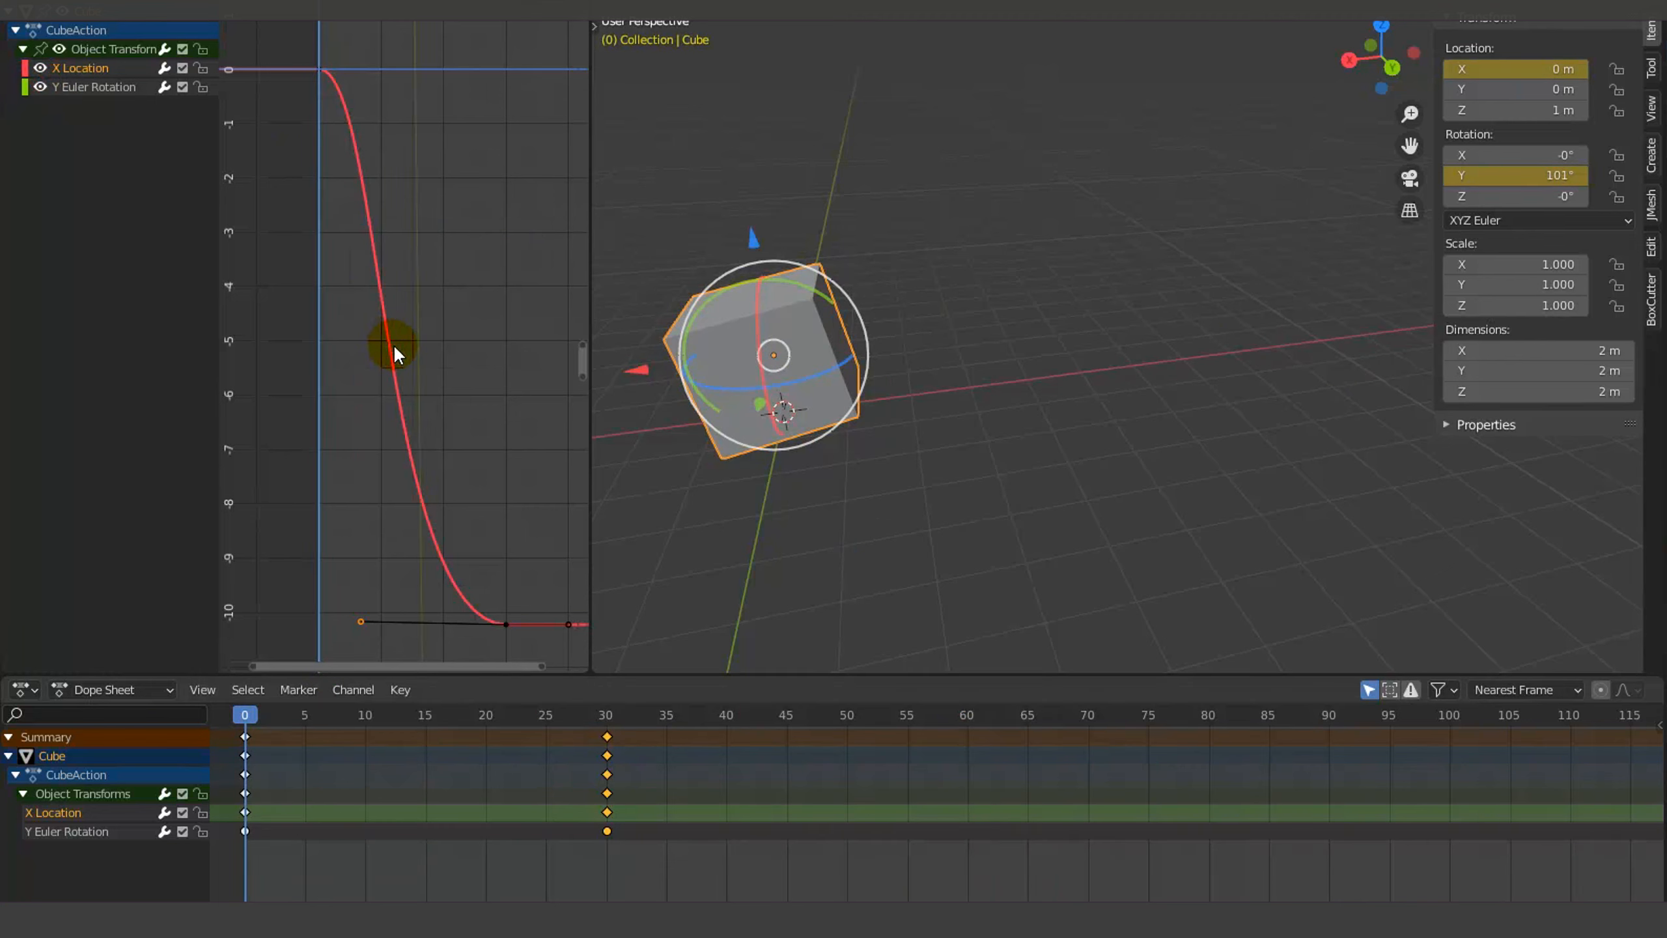
key(a)
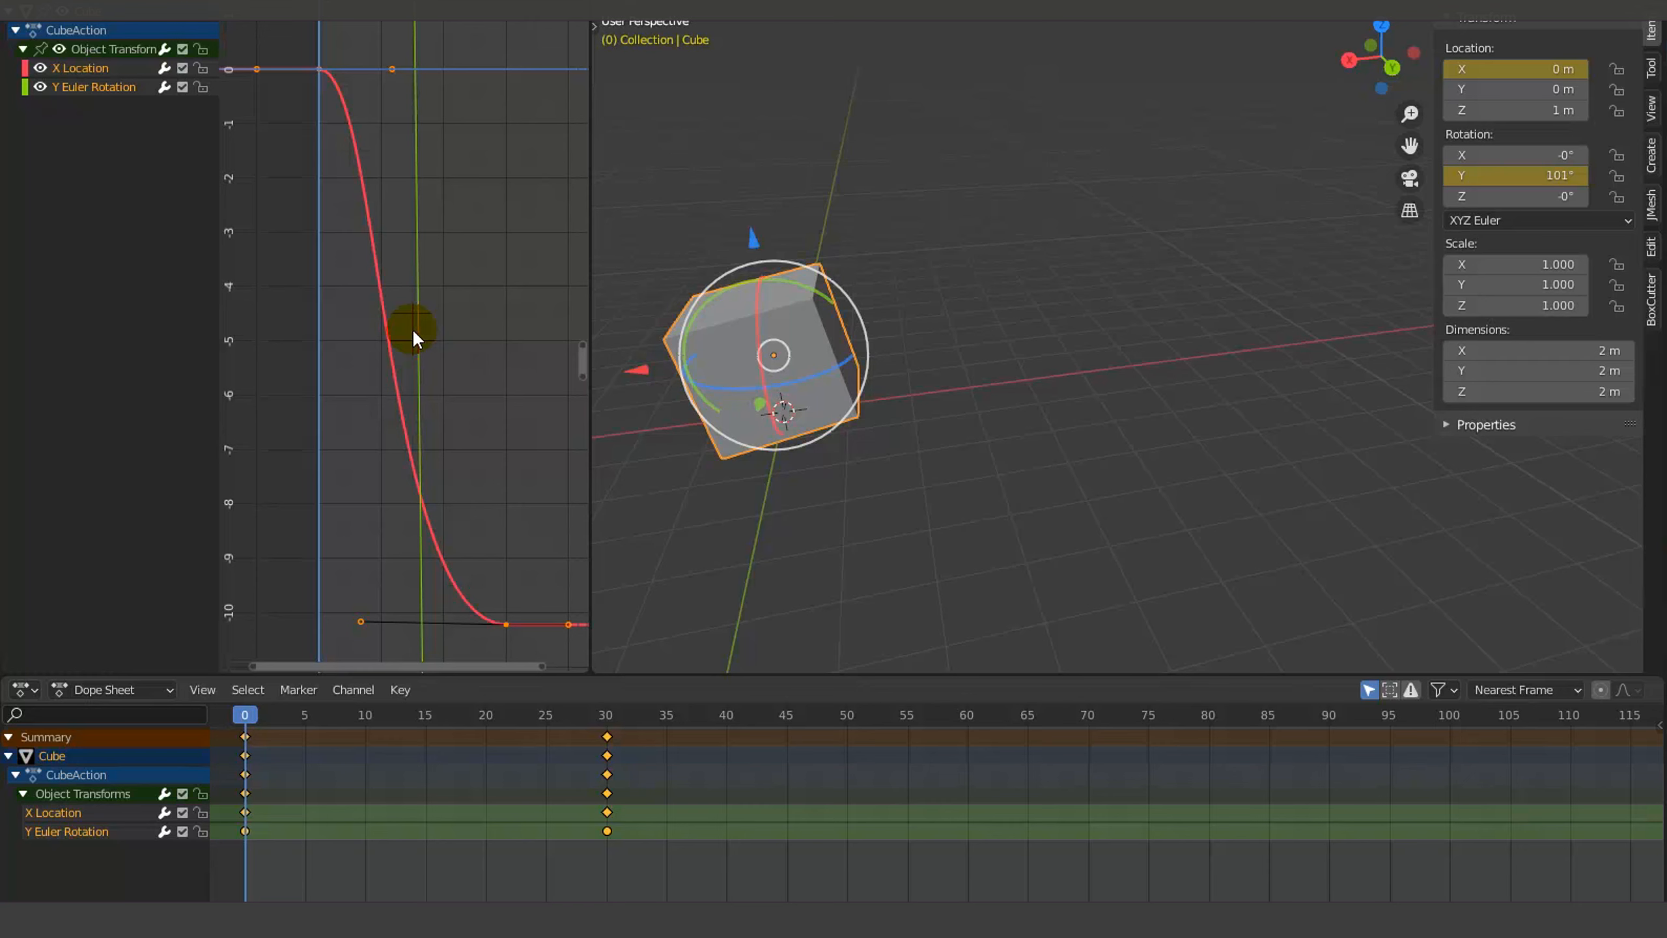
key(Home)
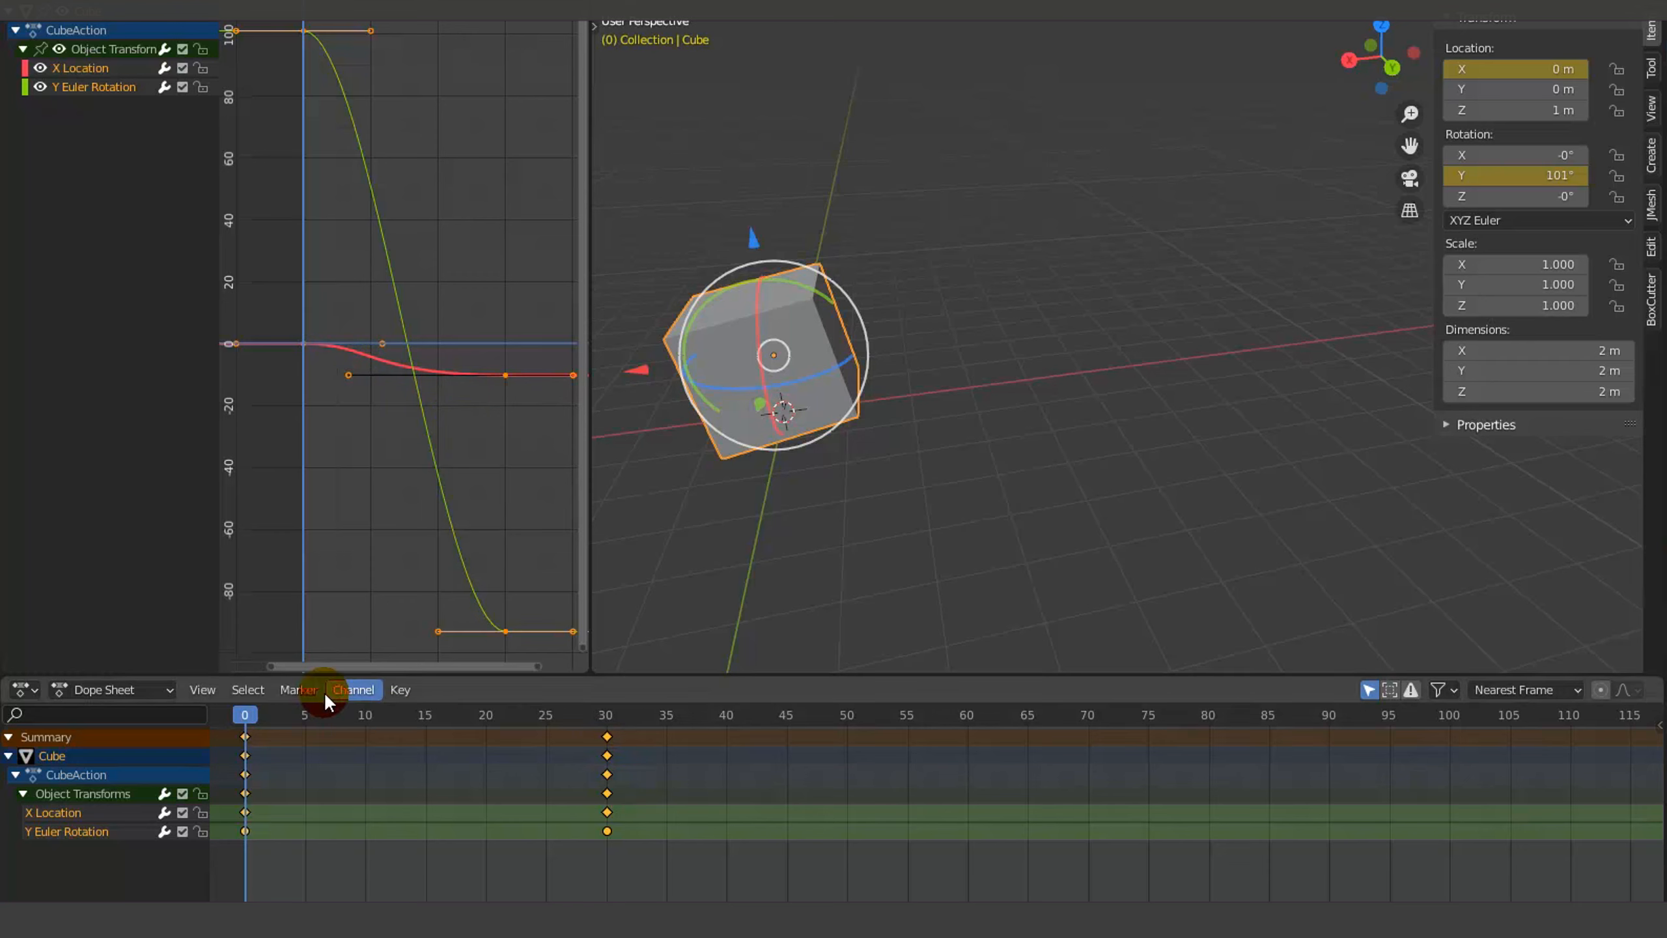
mouse_move(244, 714)
mouse_down()
mouse_move(595, 755)
mouse_move(244, 742)
mouse_up()
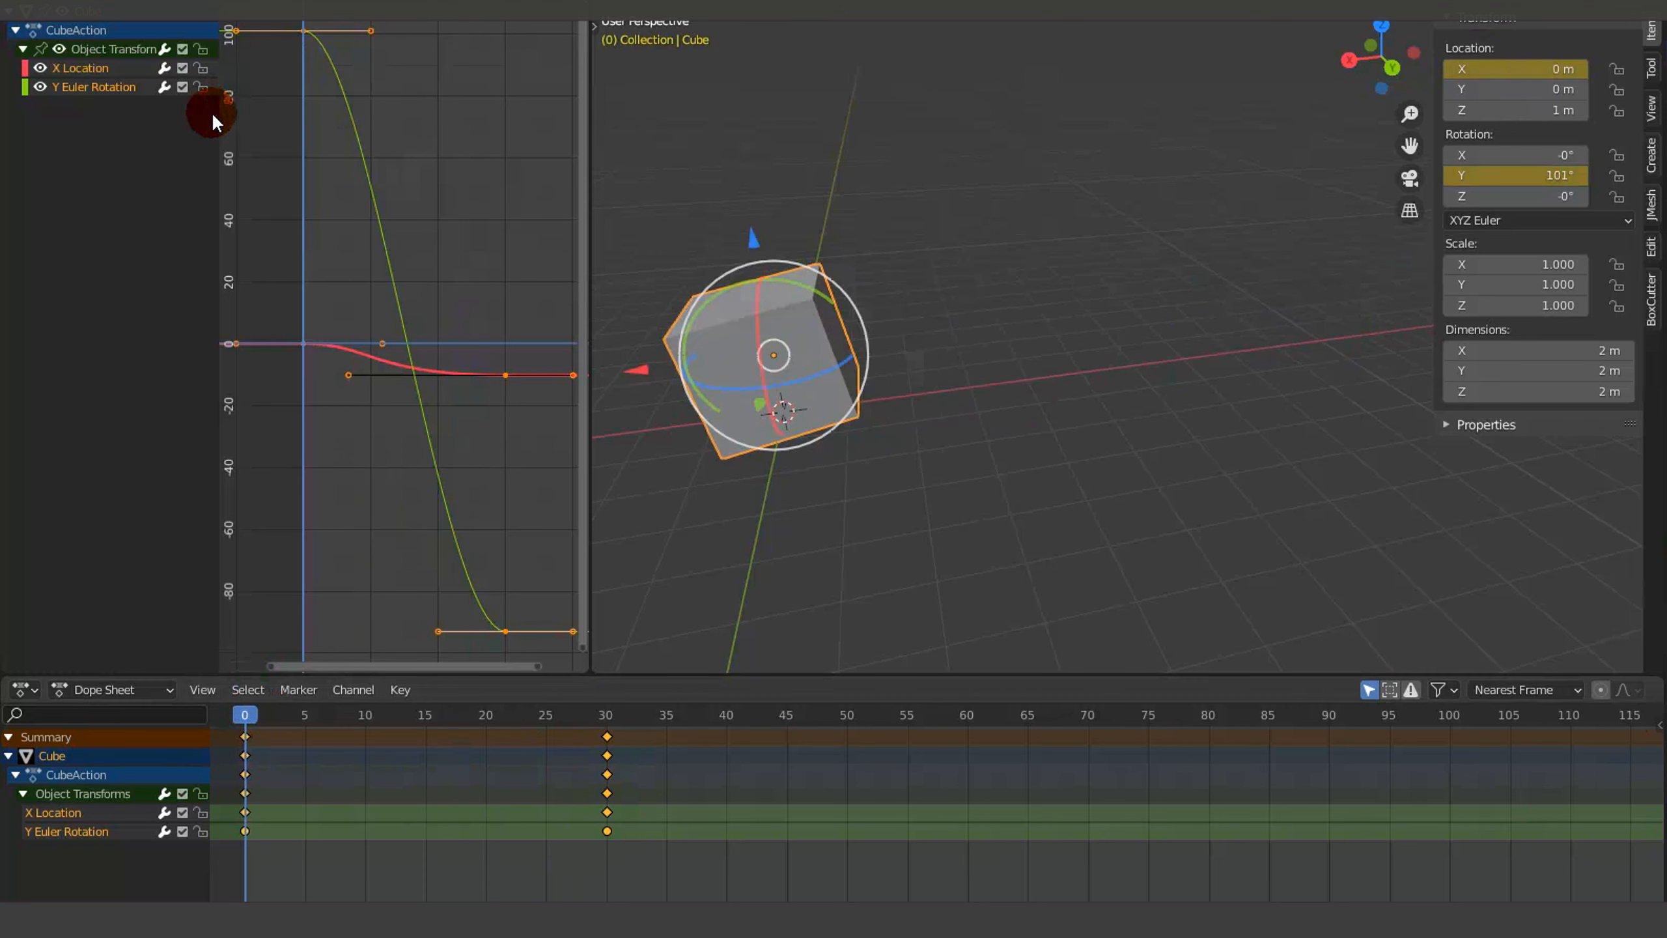
click(38, 86)
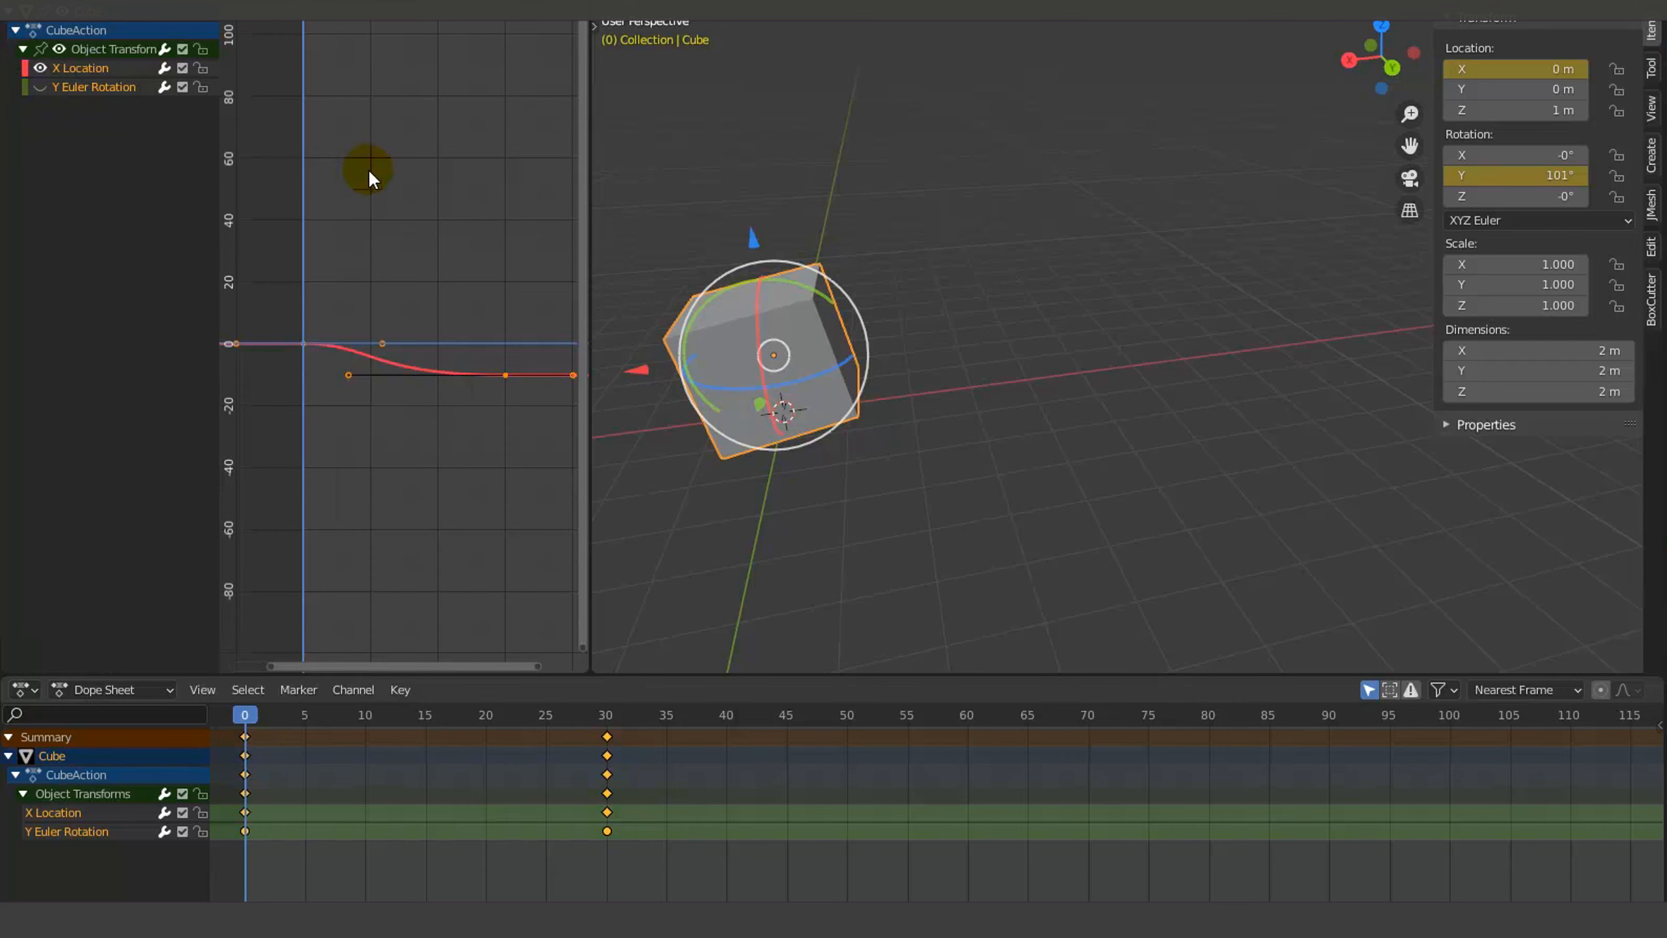
key(Home)
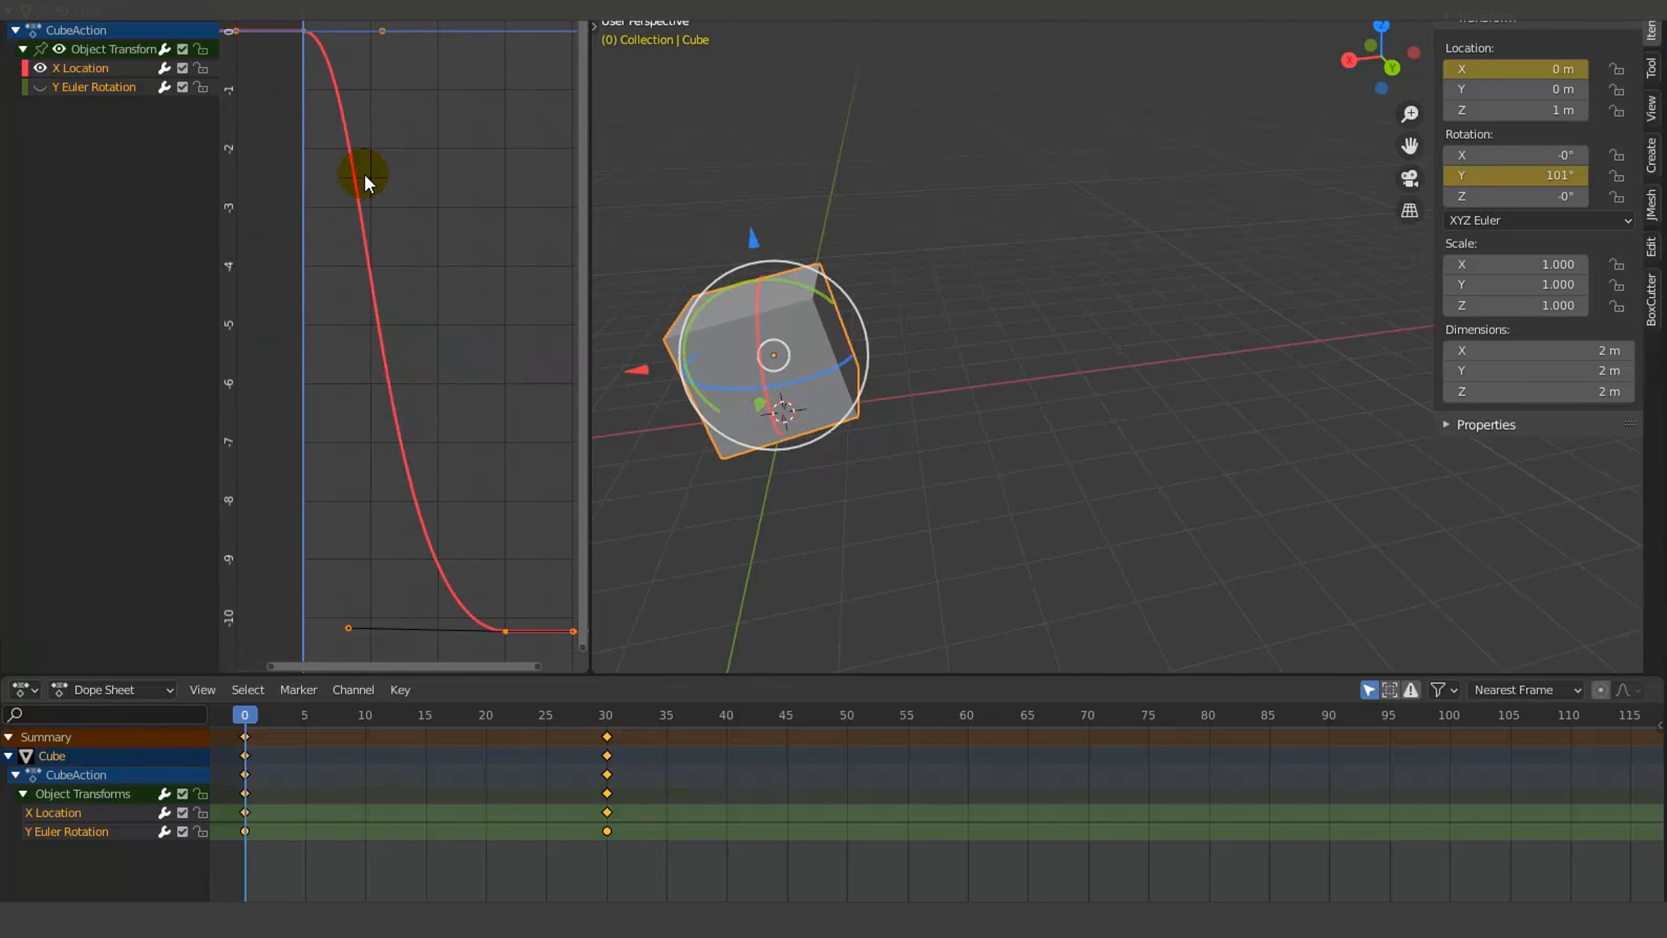